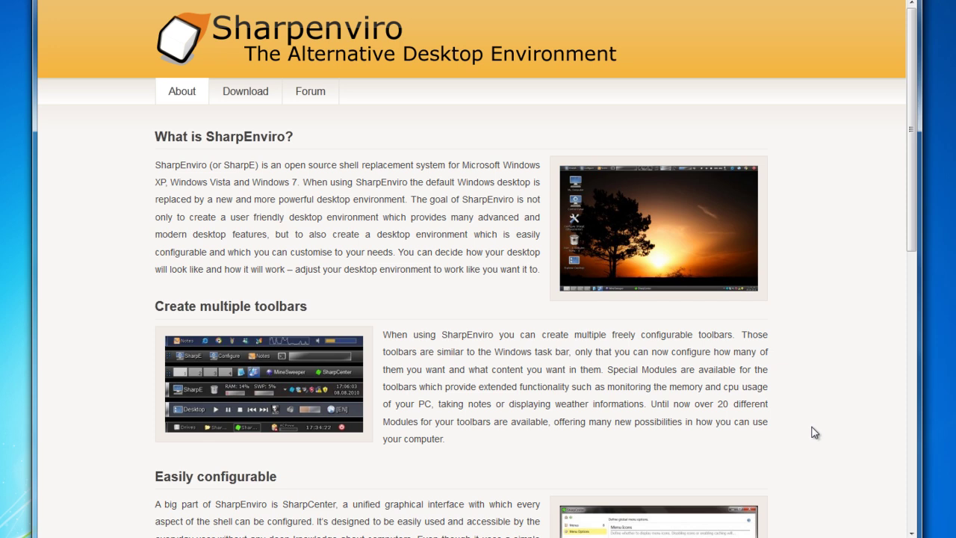
- Download the SharpEnviro 0.8 RC3 installer through its SourceForge page and save the file once
scroll(805, 416, down, 3)
scroll(805, 415, up, 3)
click(253, 99)
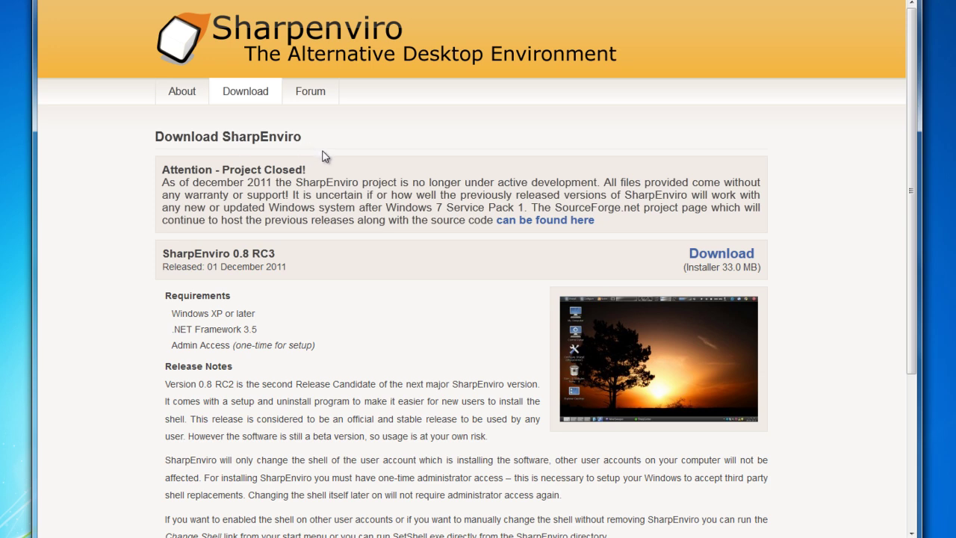
click(741, 253)
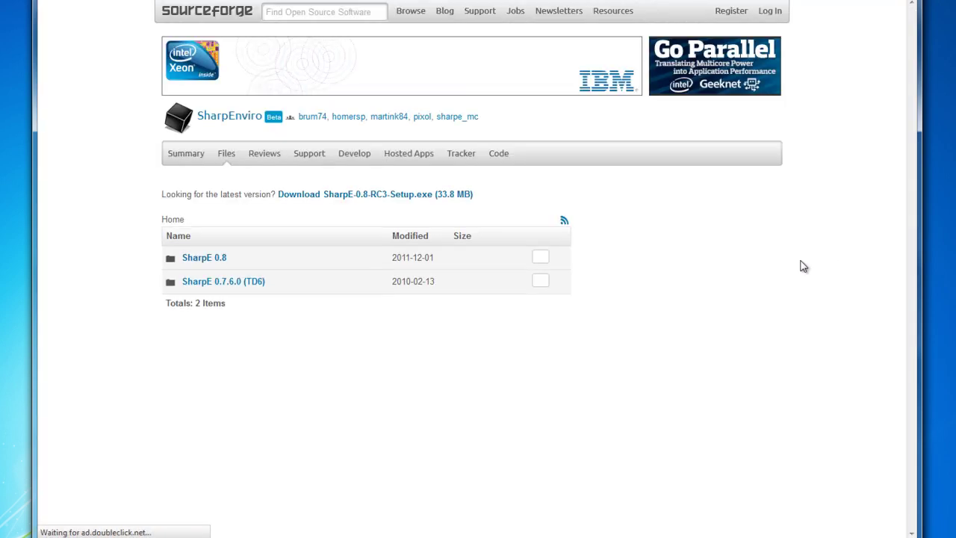
click(384, 196)
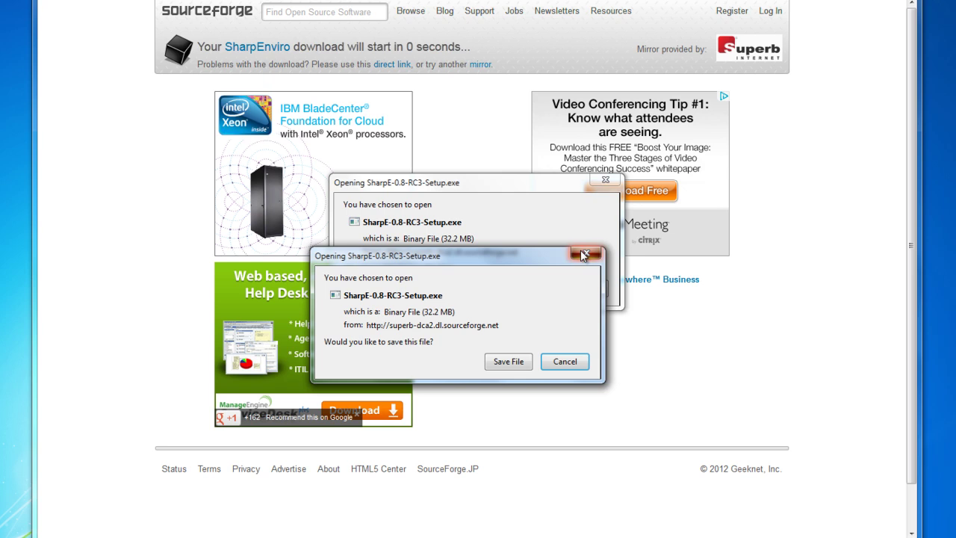
click(570, 363)
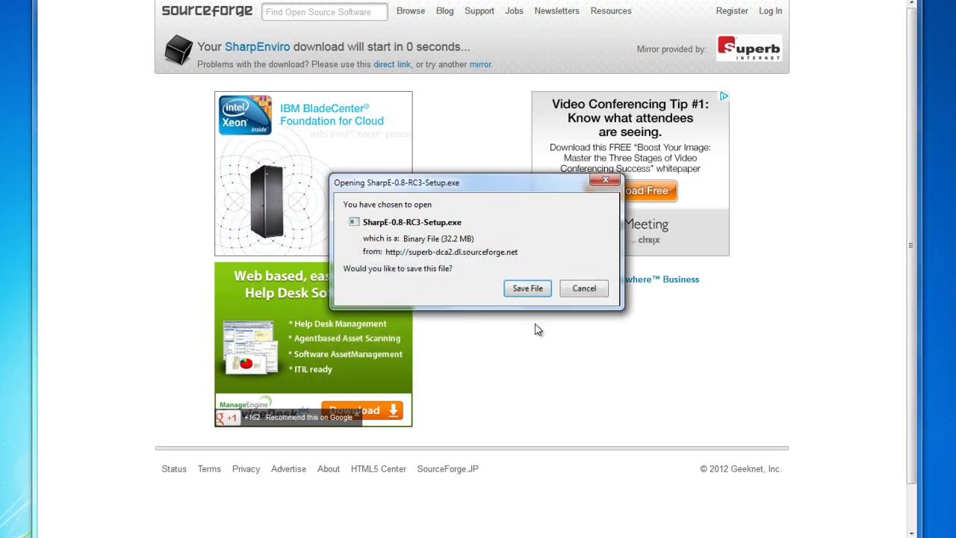
key(Return)
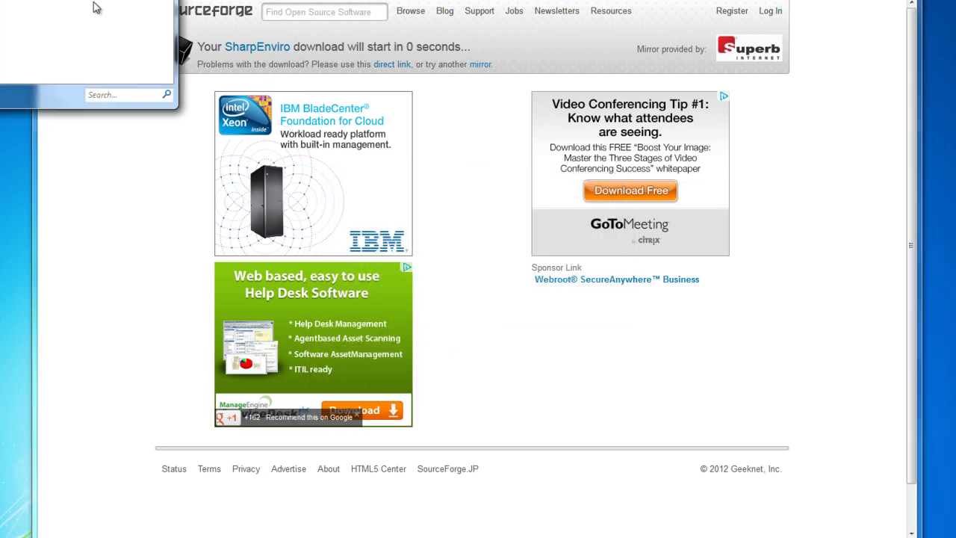
- Download and save the RocketDock installer and the Rainmeter 2.3 beta (r1349) installer from their websites
click(149, 157)
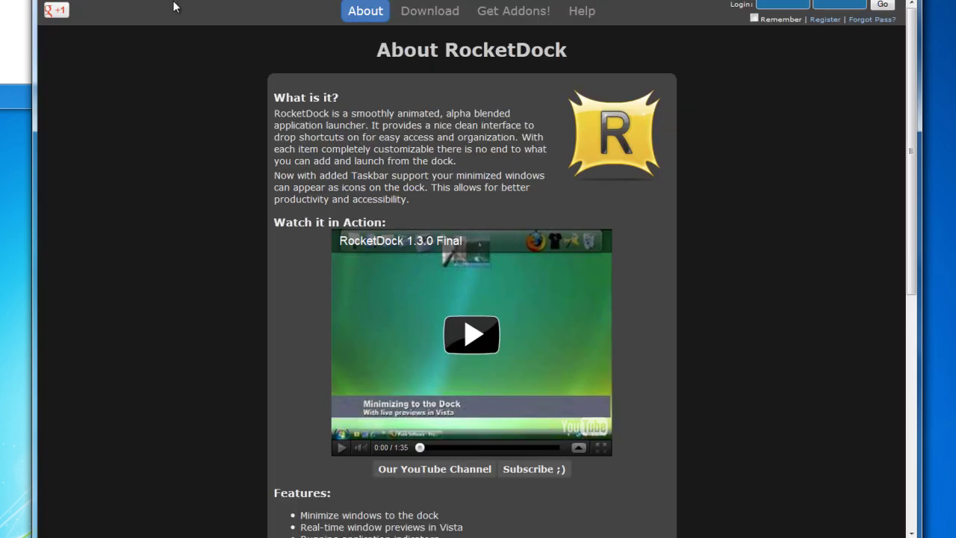
click(429, 10)
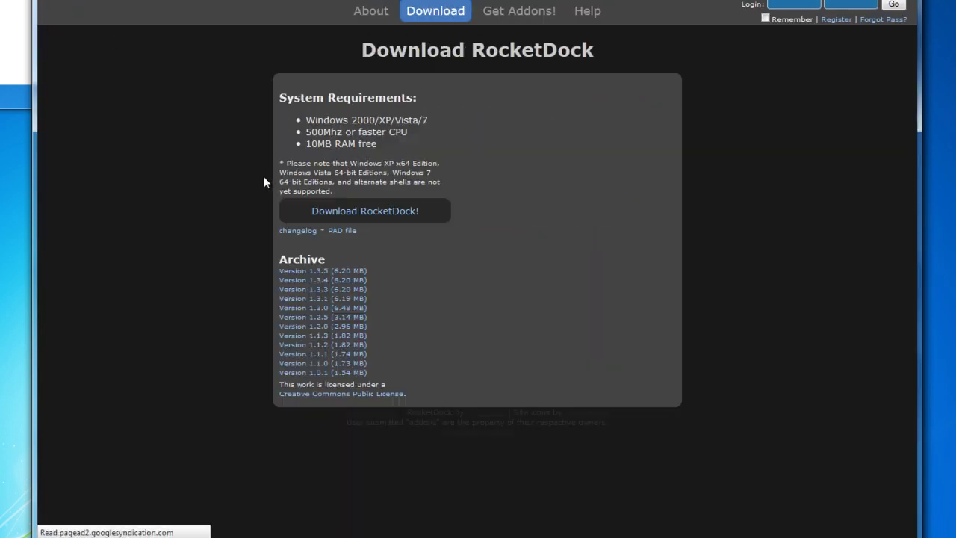
click(387, 217)
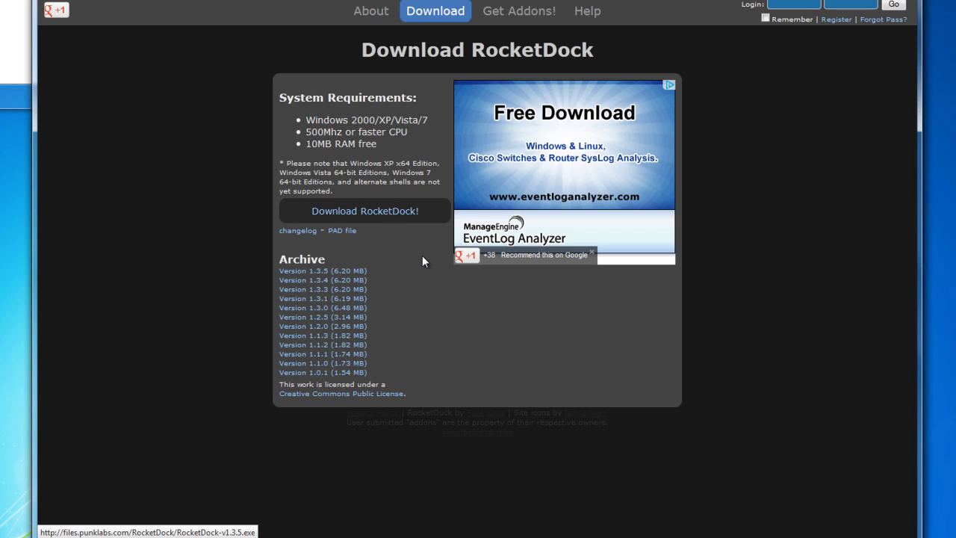
click(547, 294)
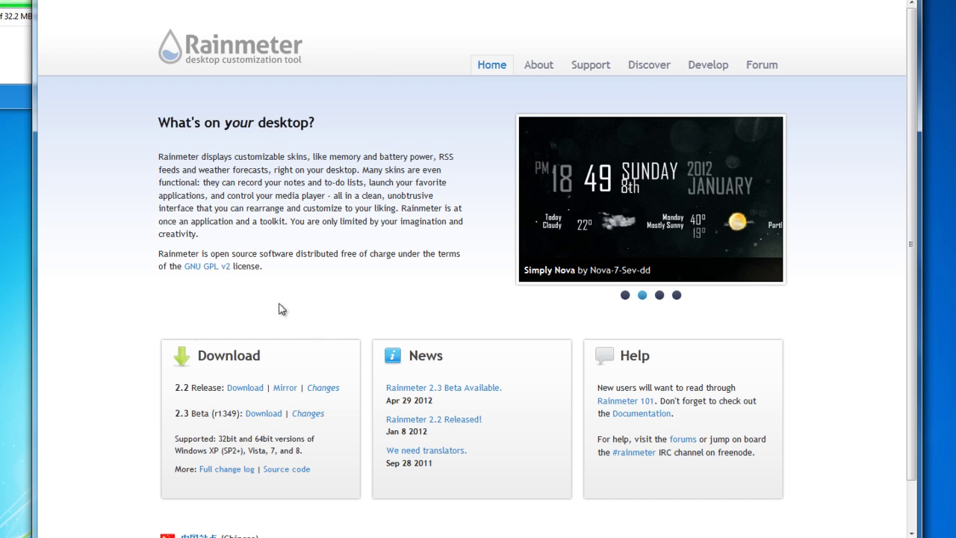
click(265, 415)
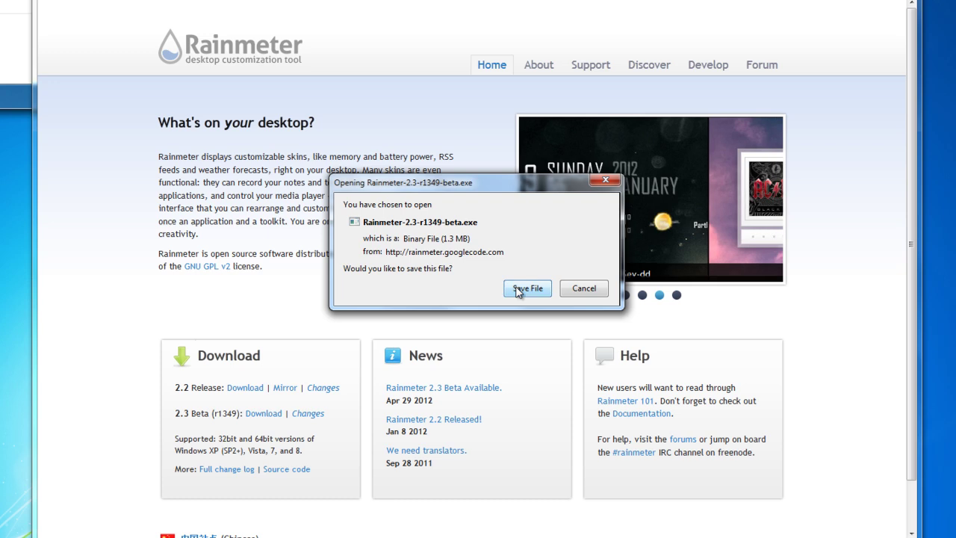
click(525, 288)
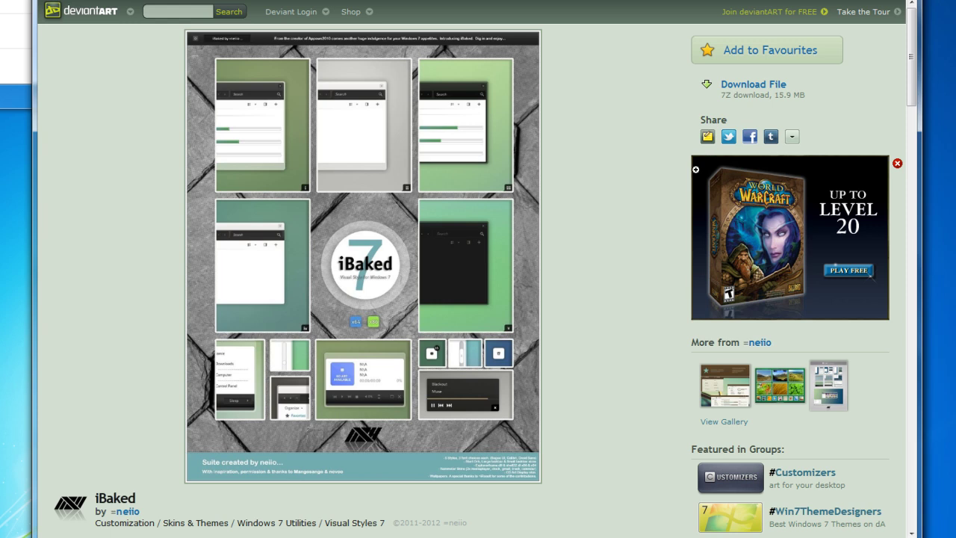
- Download the iBaked visual style archive from deviantART, choosing to save the file
click(753, 88)
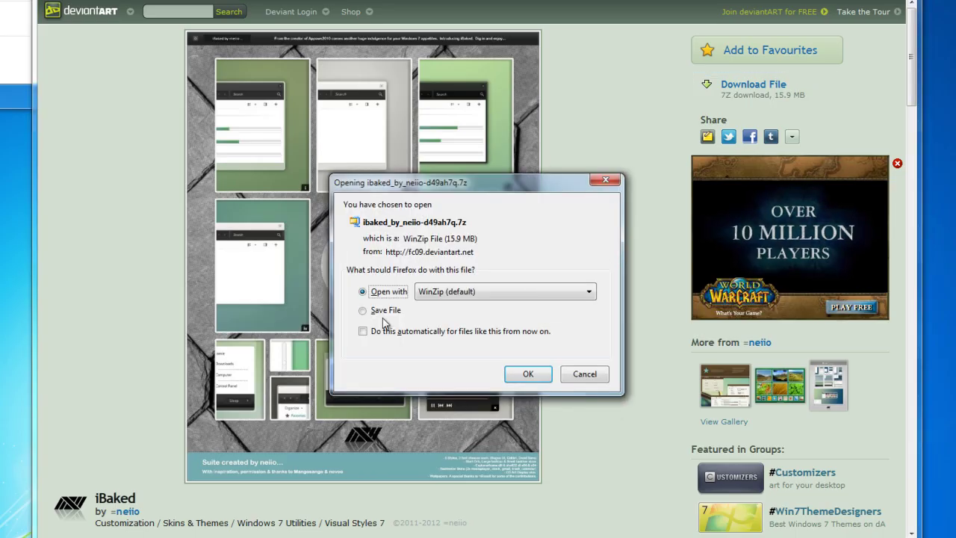
click(383, 310)
click(584, 377)
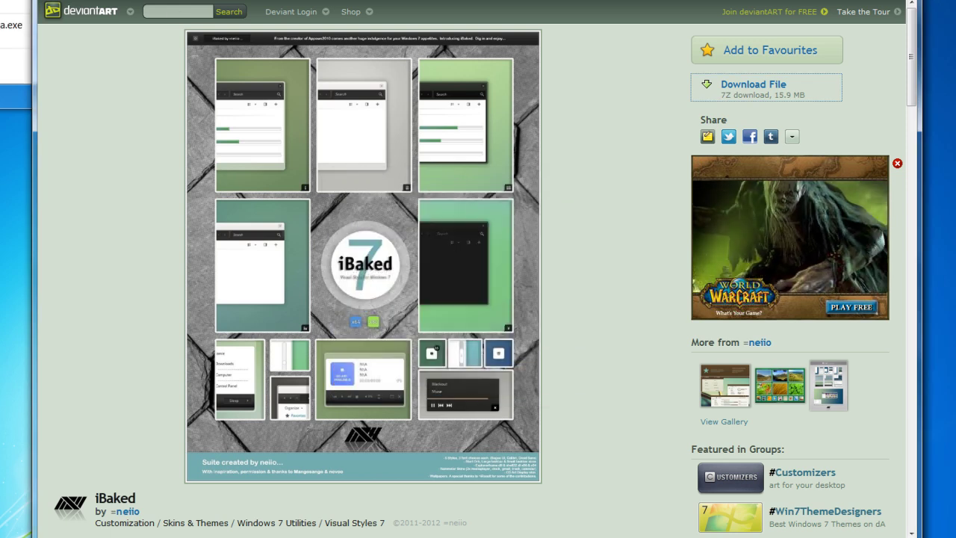
- Download the Token icon set from its deviantART page and save the zip file
key(alt+Left)
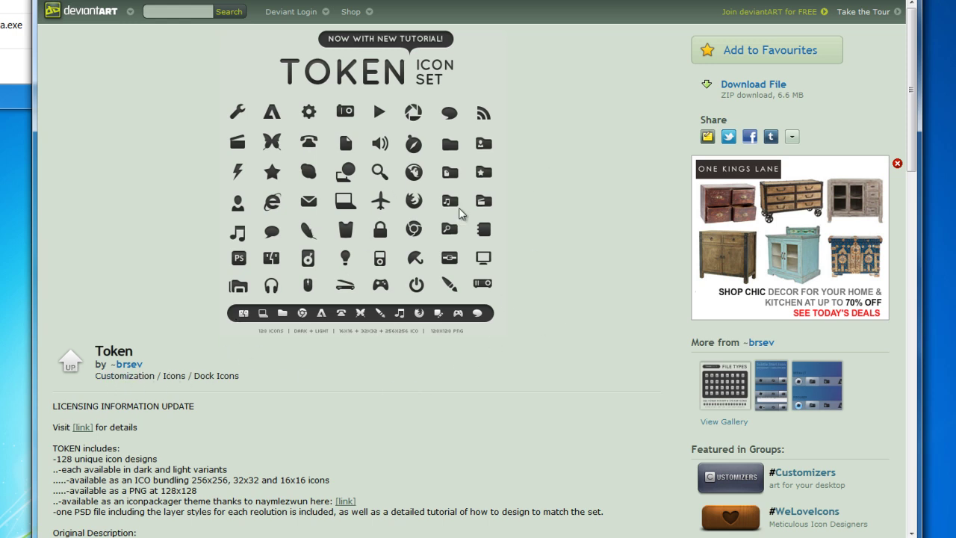
click(739, 86)
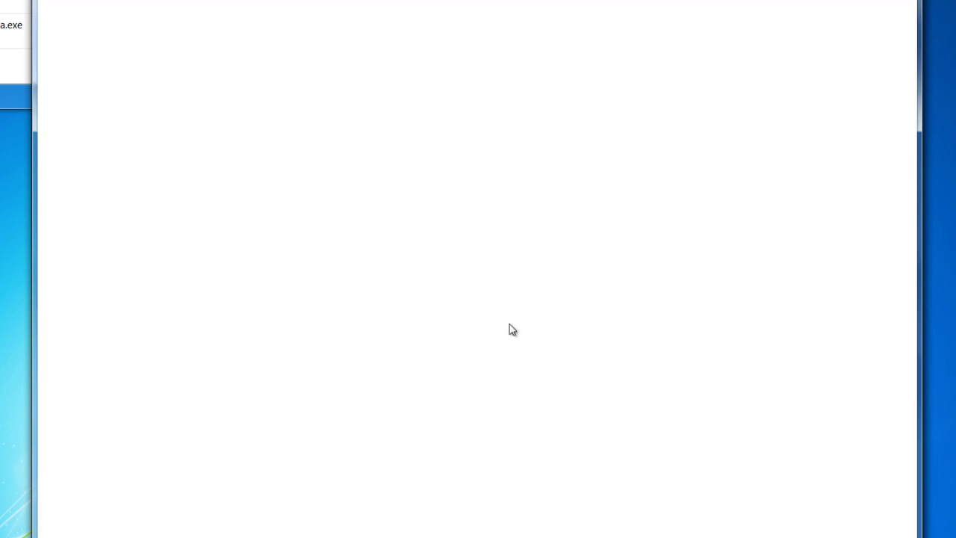
click(390, 309)
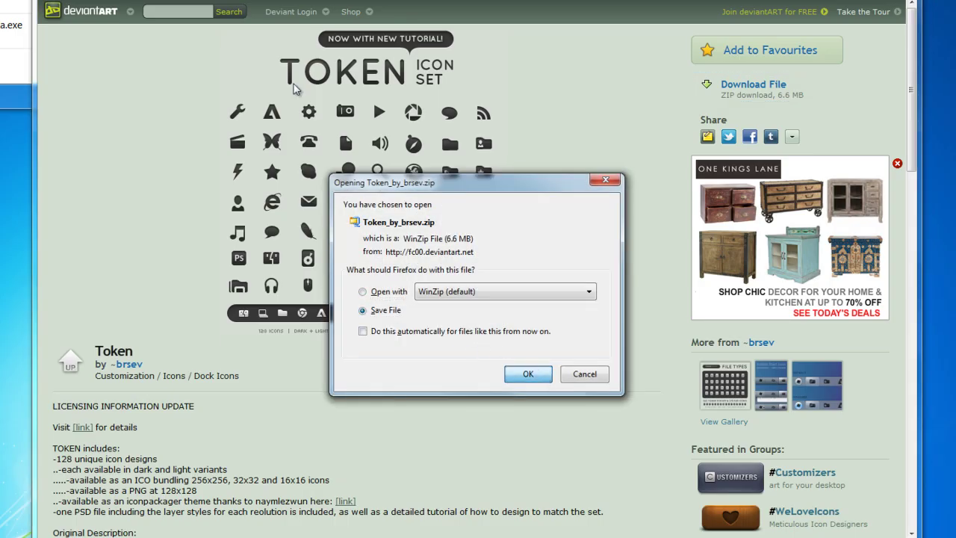
click(528, 373)
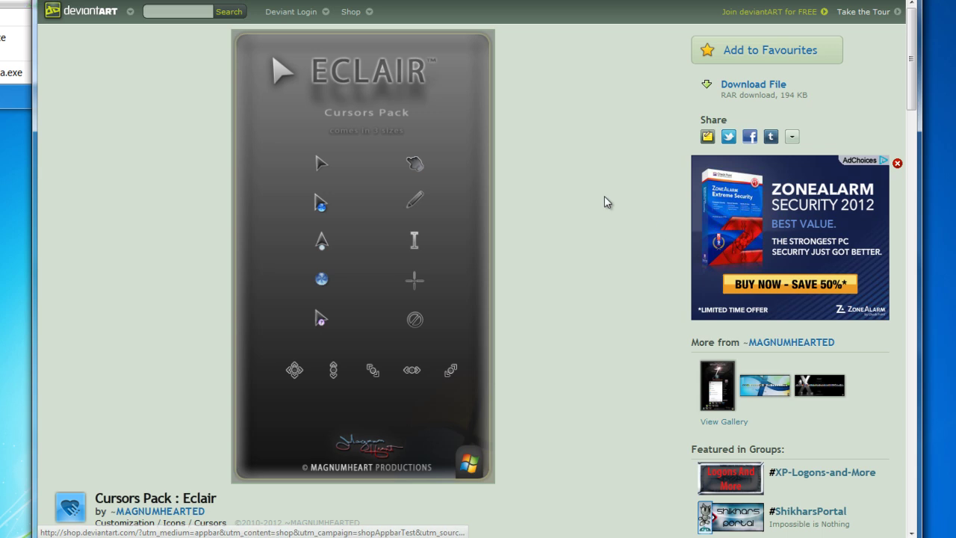
- Look over the Eclair cursors pack page, then download its RAR archive and save it to disk
scroll(557, 236, down, 2)
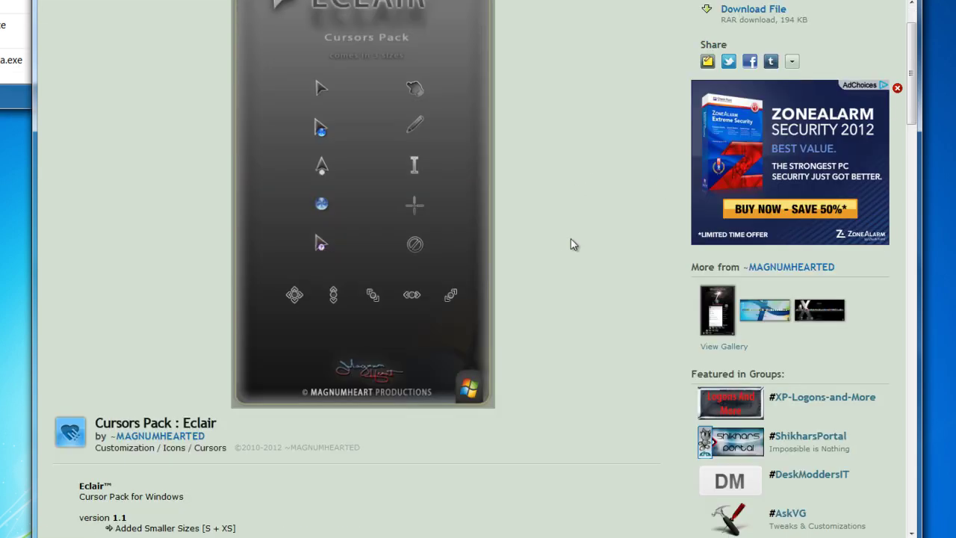
scroll(564, 240, up, 2)
scroll(563, 241, down, 3)
scroll(563, 242, up, 3)
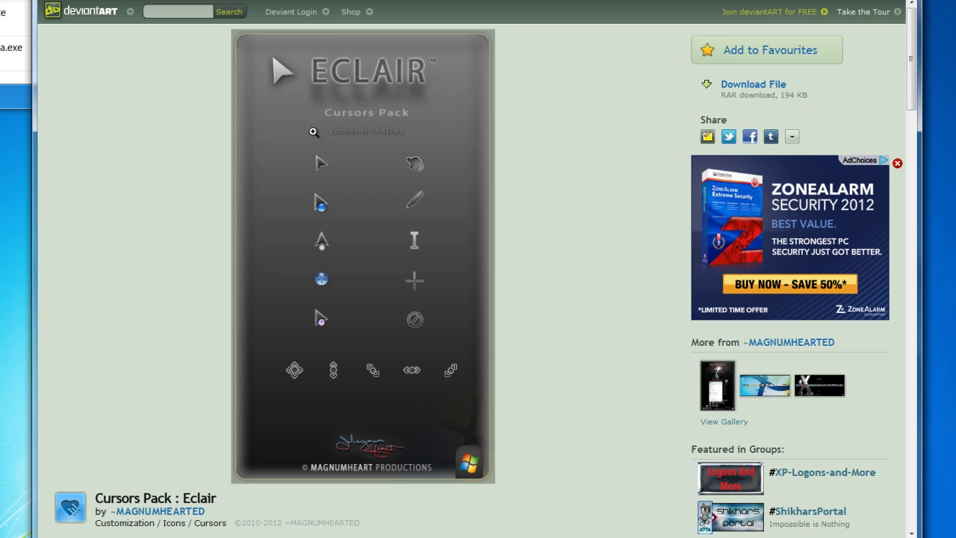
scroll(575, 207, down, 2)
scroll(578, 354, up, 2)
click(769, 95)
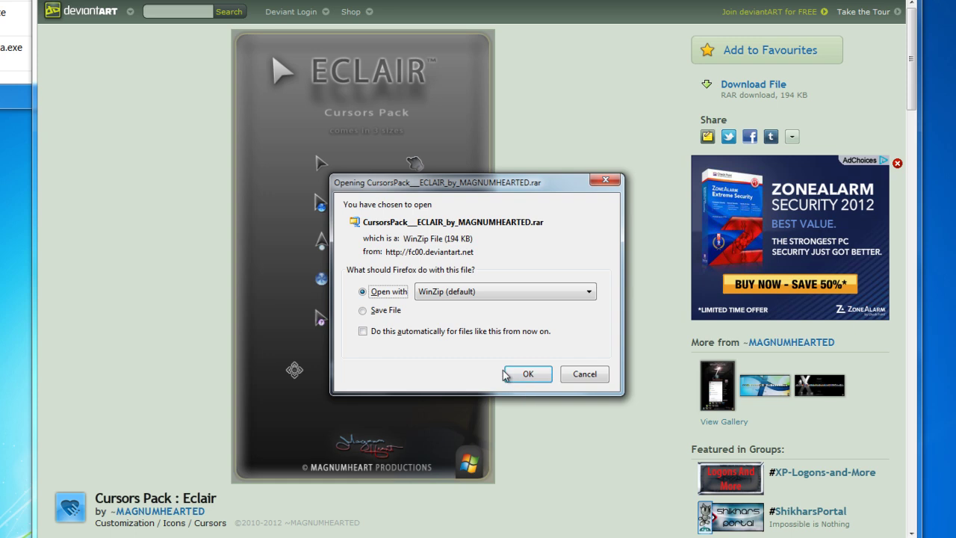
click(373, 312)
click(527, 374)
- Download the Rainify 1.0.1 Rainmeter skin from its deviantART page and save the file
key(alt+Left)
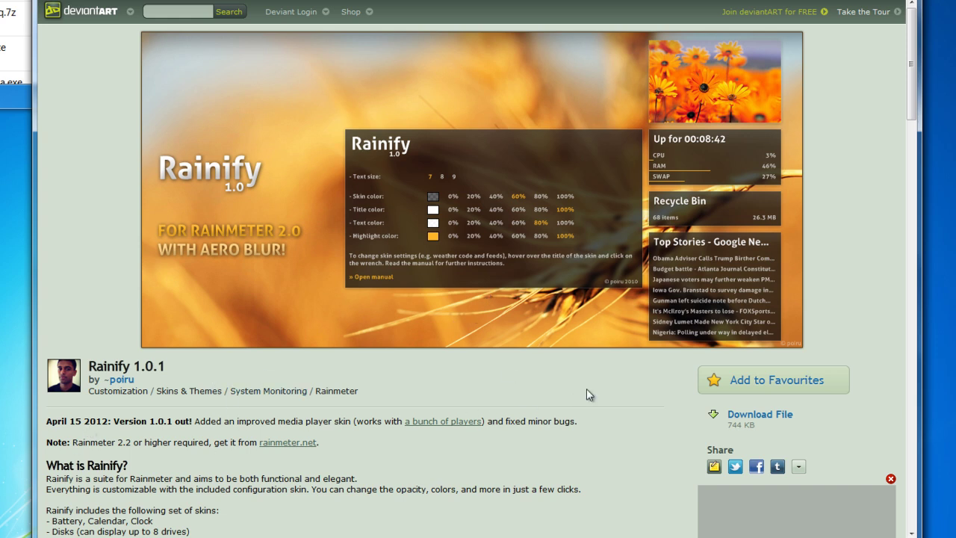
click(776, 417)
click(394, 310)
key(Return)
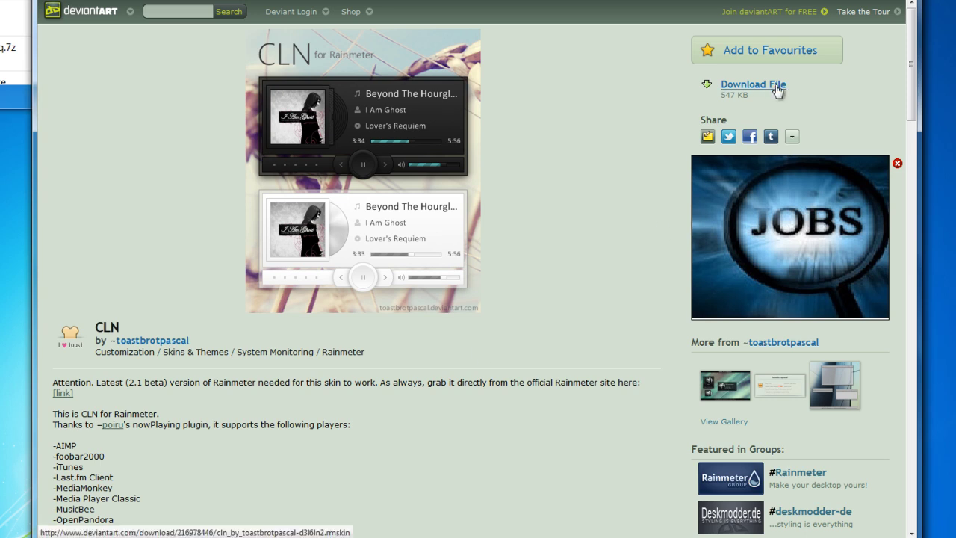
- Download the CLN skin for Rainmeter from deviantART and save the rmskin file
click(753, 85)
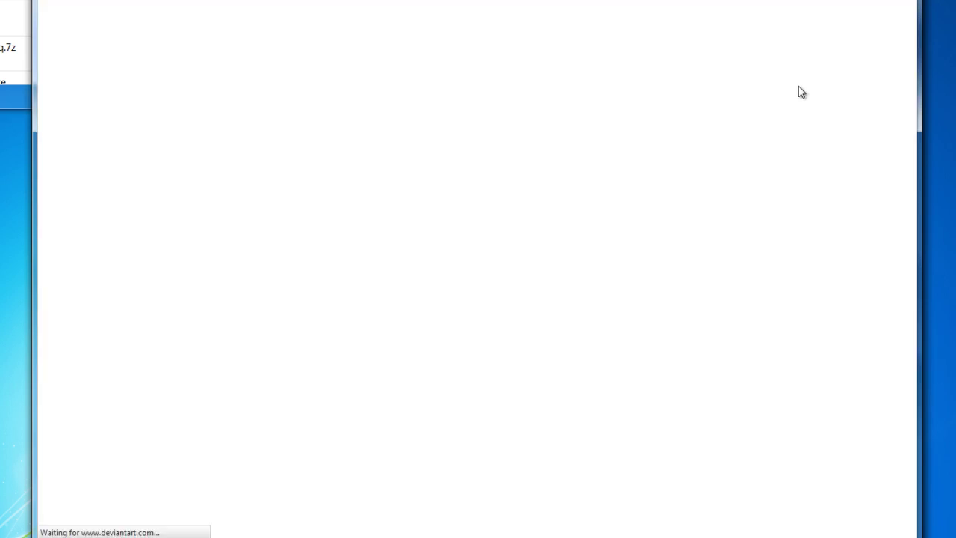
click(389, 314)
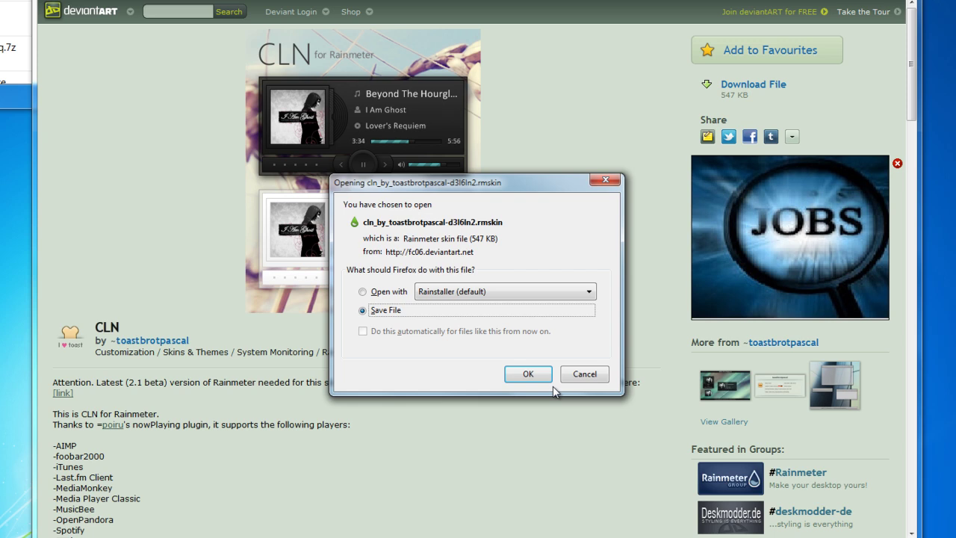
click(528, 374)
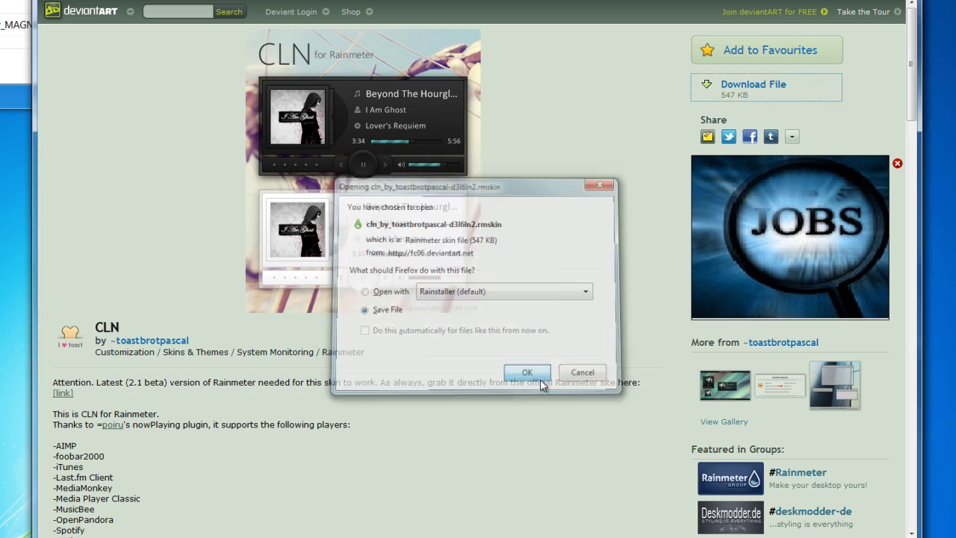
- Leave the browser for the desktop and open the Downloads folder in Windows Explorer
click(291, 12)
key(super+d)
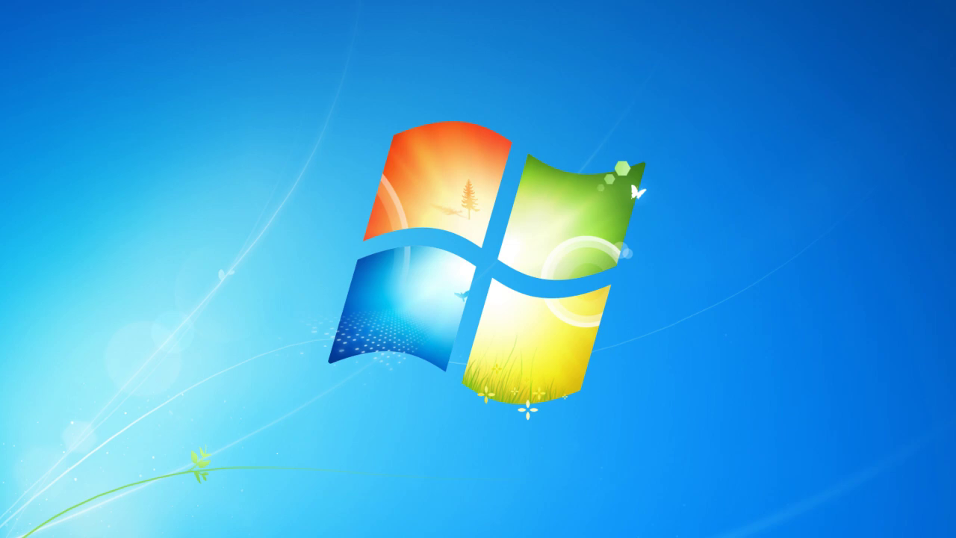
key(super)
click(30, 329)
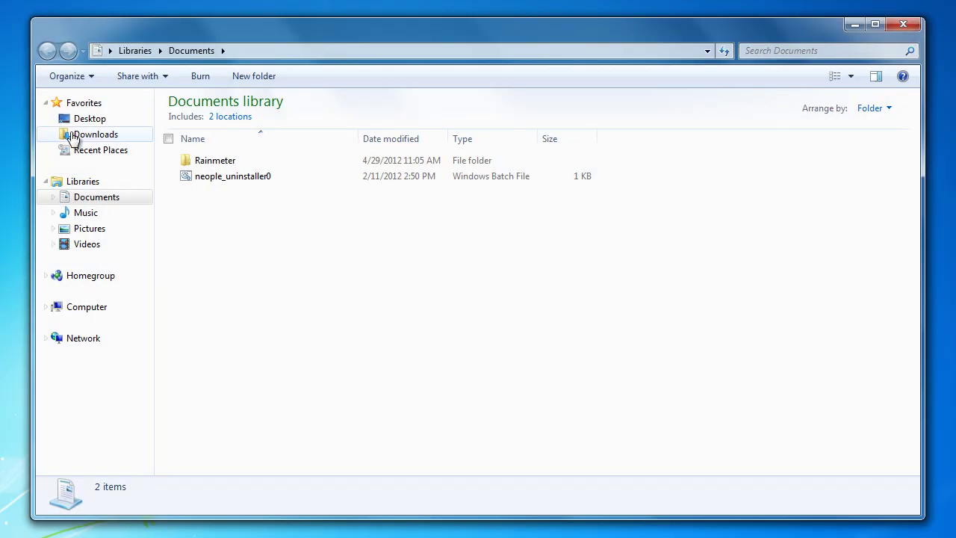
click(75, 135)
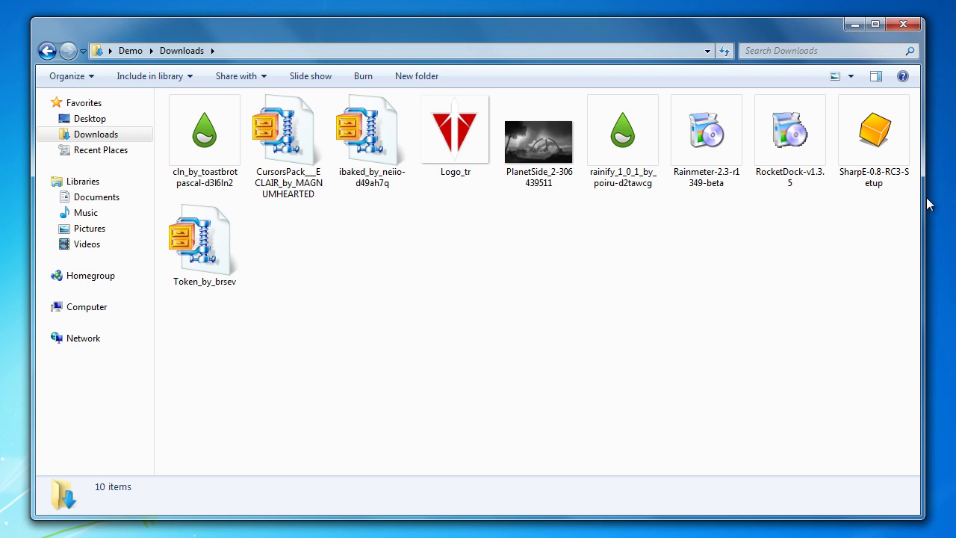
- Run SharpE-0.8-RC3-Setup and exclude Development Tools from the components to install
double_click(873, 138)
click(572, 279)
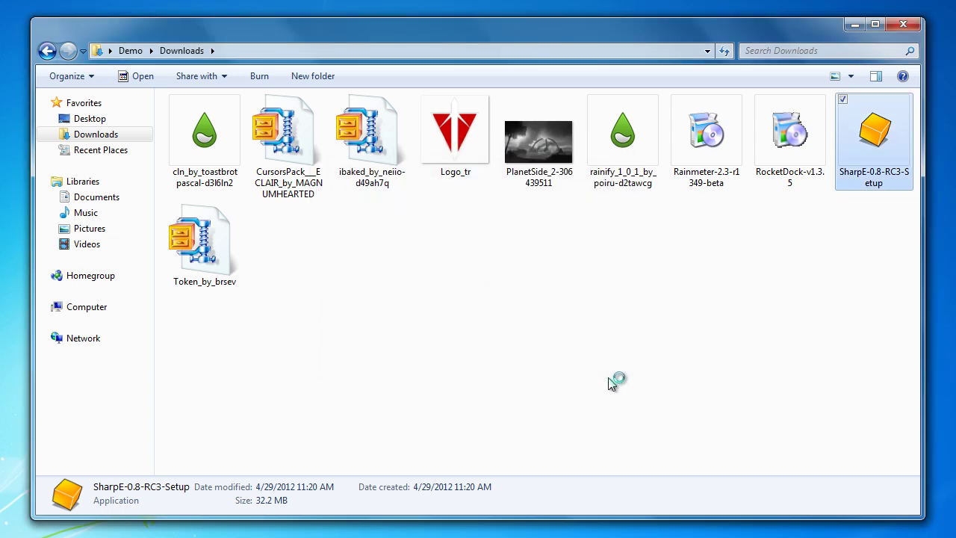
click(463, 353)
click(564, 390)
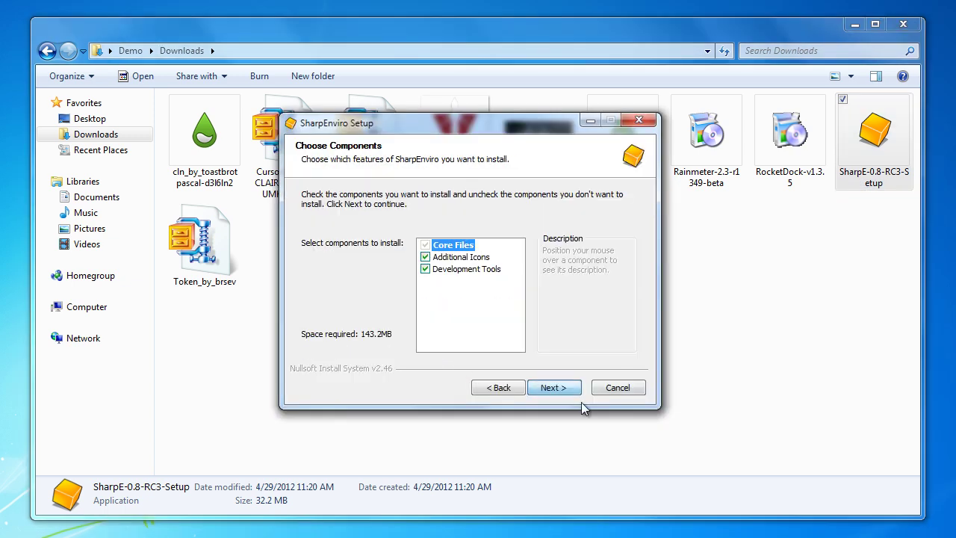
click(442, 270)
click(554, 388)
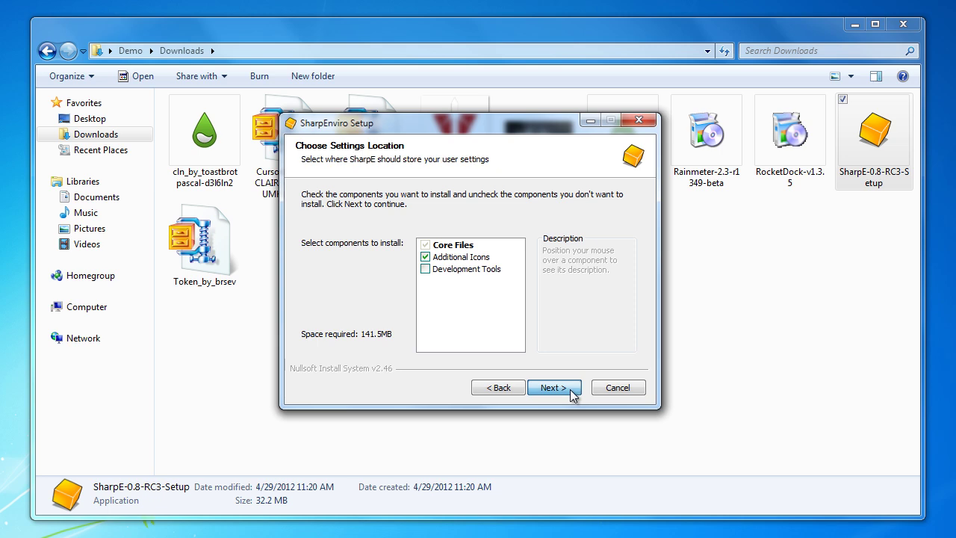
- Accept the default settings location and install folder C:\Program Files (x86)\SharpEnviro, and run the SharpEnviro installation
click(560, 390)
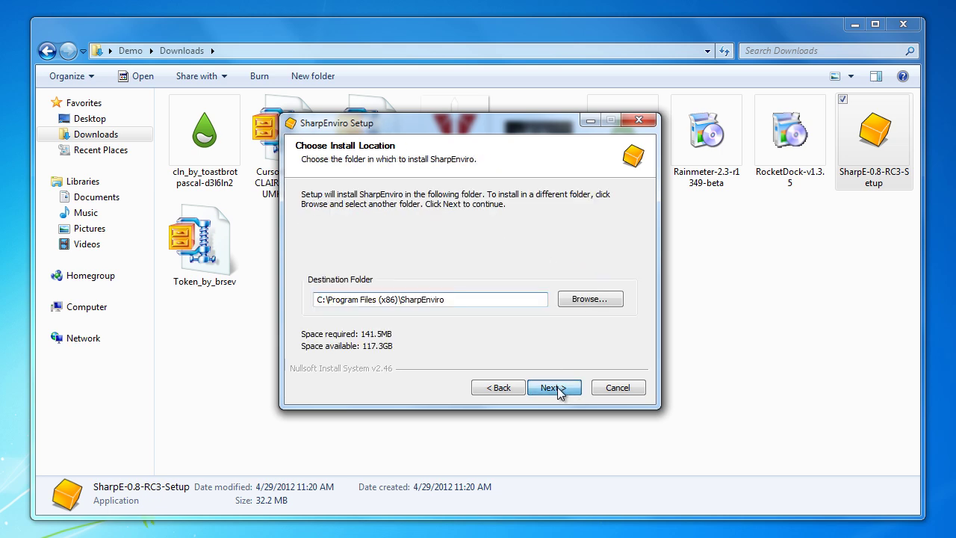
click(558, 390)
click(559, 389)
click(560, 389)
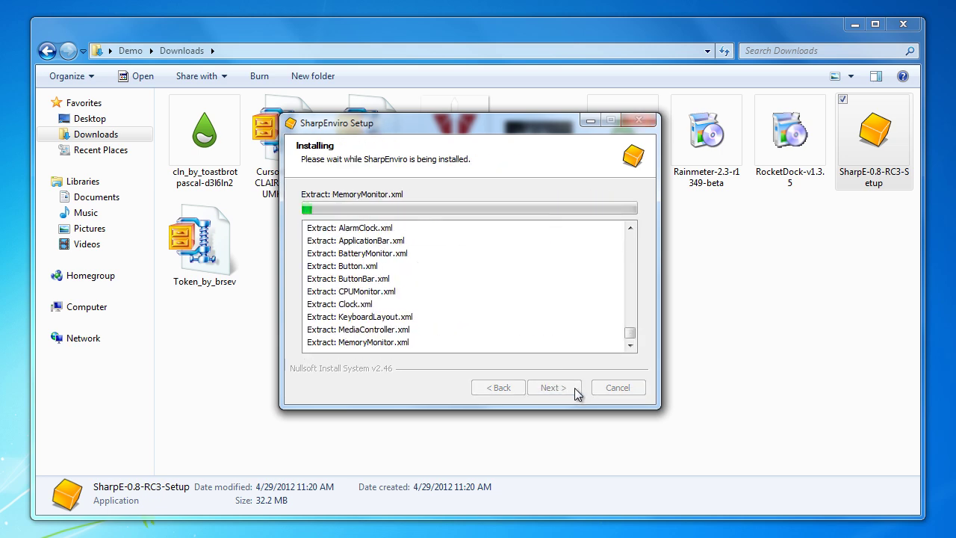
drag(553, 123, 108, 239)
click(471, 279)
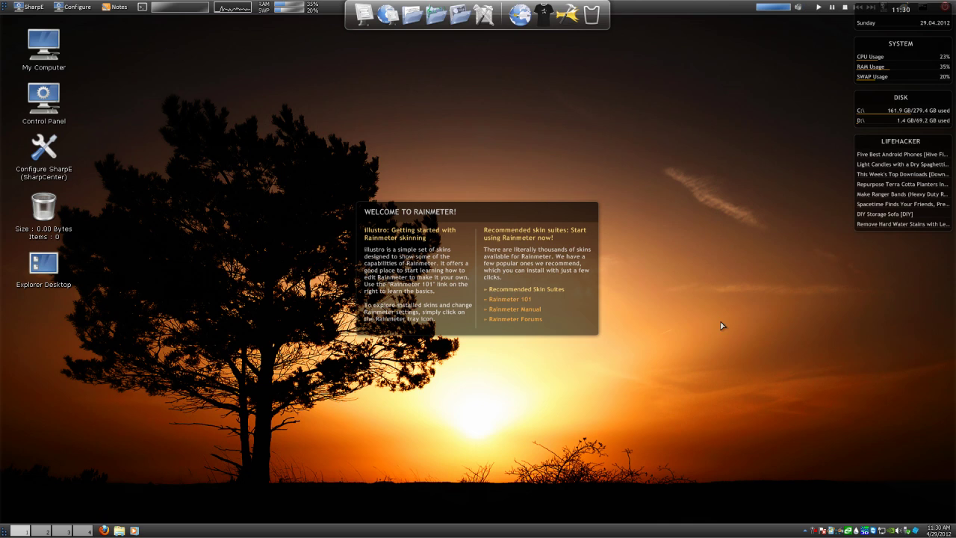
- Quit RocketDock, dismiss its crash report, and exit Rainmeter from the notification area
right_click(573, 20)
click(612, 106)
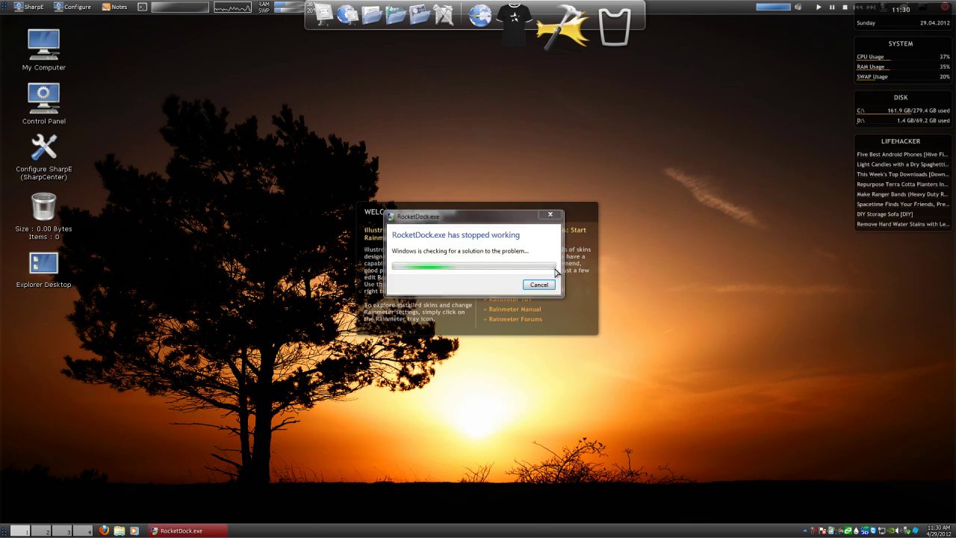
click(549, 286)
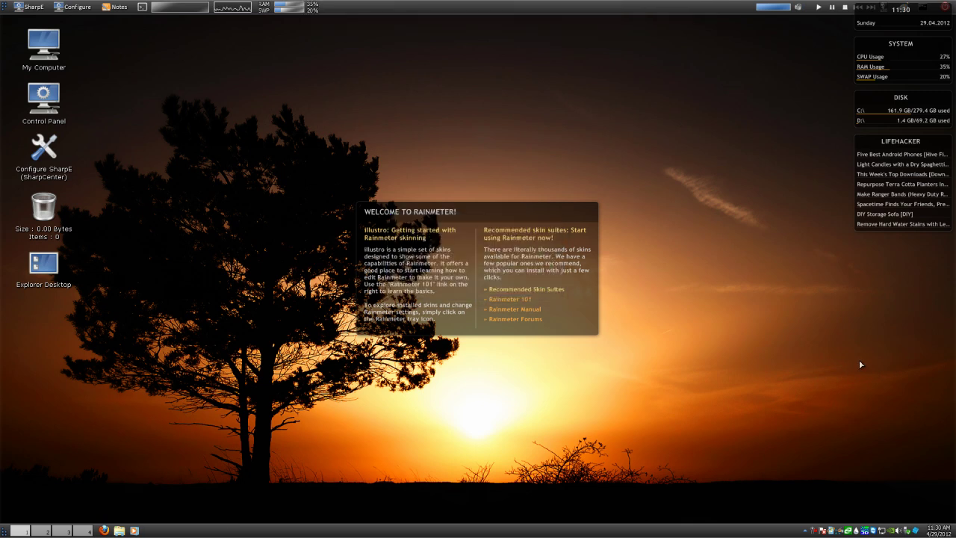
right_click(858, 531)
click(825, 494)
right_click(859, 531)
click(877, 521)
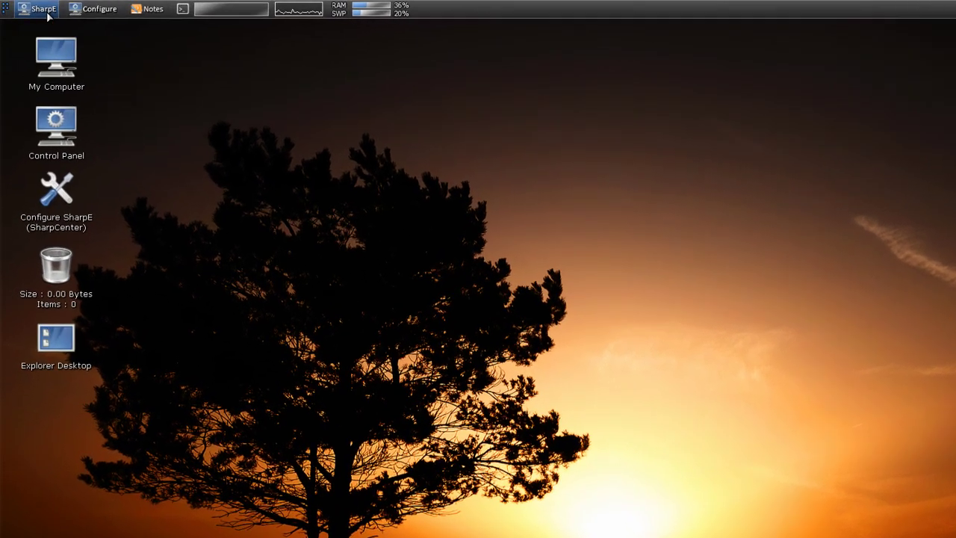
- Examine the SharpE menu's Startmenu and SharpE submenus, and the same menu opened from the desktop
click(34, 7)
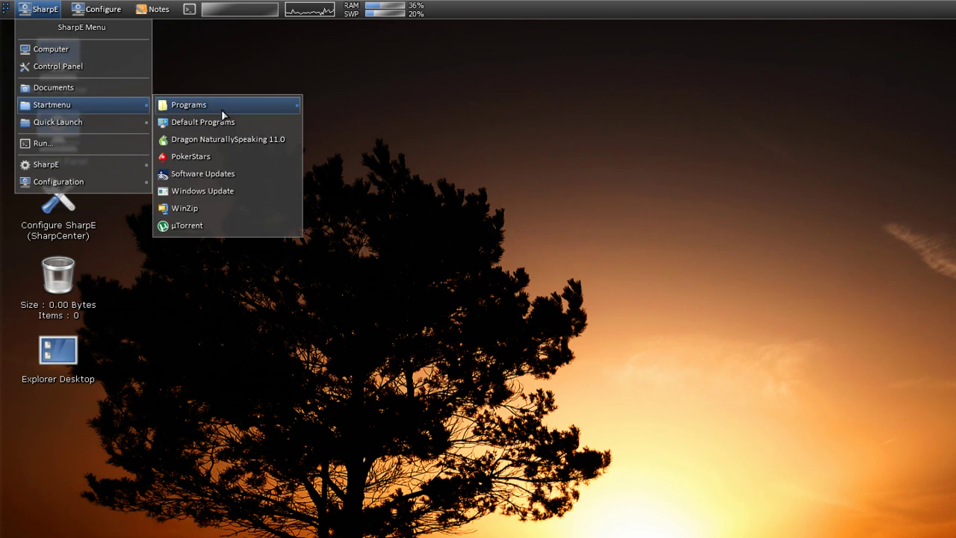
mouse_move(222, 109)
mouse_move(441, 109)
mouse_move(542, 104)
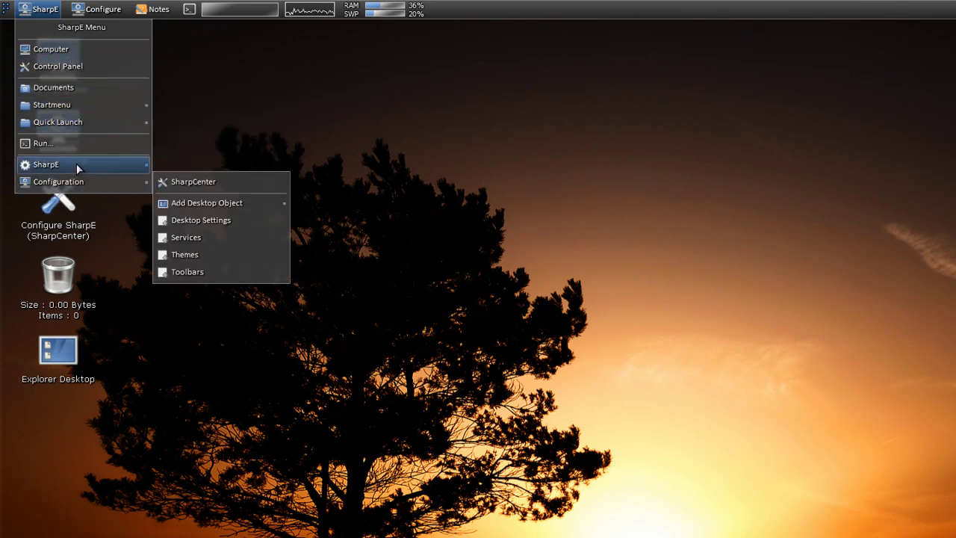
mouse_move(76, 164)
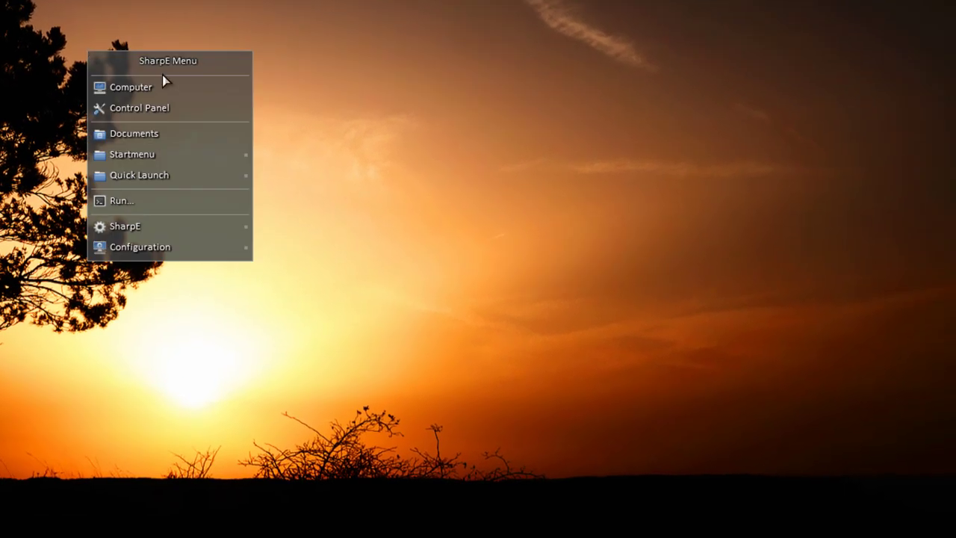
mouse_move(205, 165)
mouse_move(348, 158)
mouse_move(489, 29)
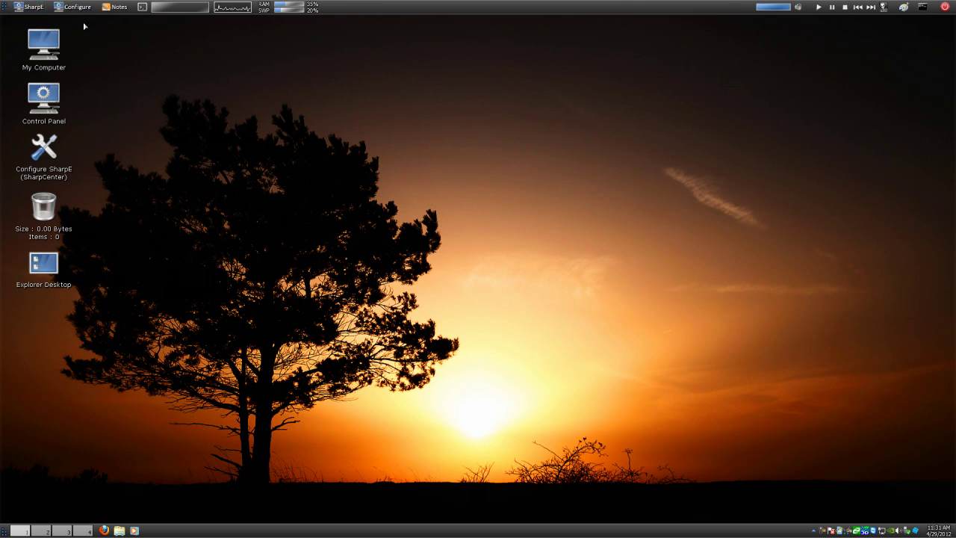
- Open the Sunrise theme's icon configuration in SharpCenter and choose the Token icon set
click(37, 12)
mouse_move(75, 133)
click(146, 139)
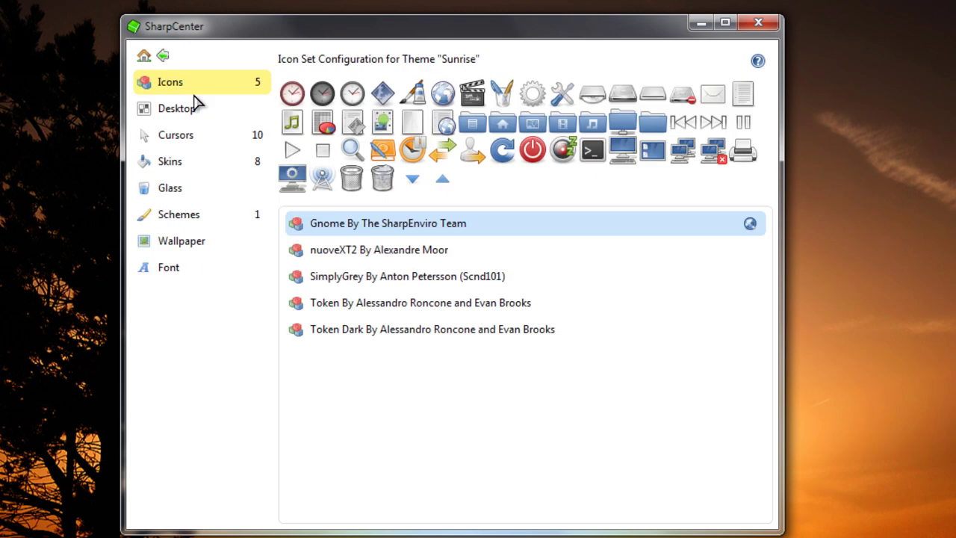
click(349, 305)
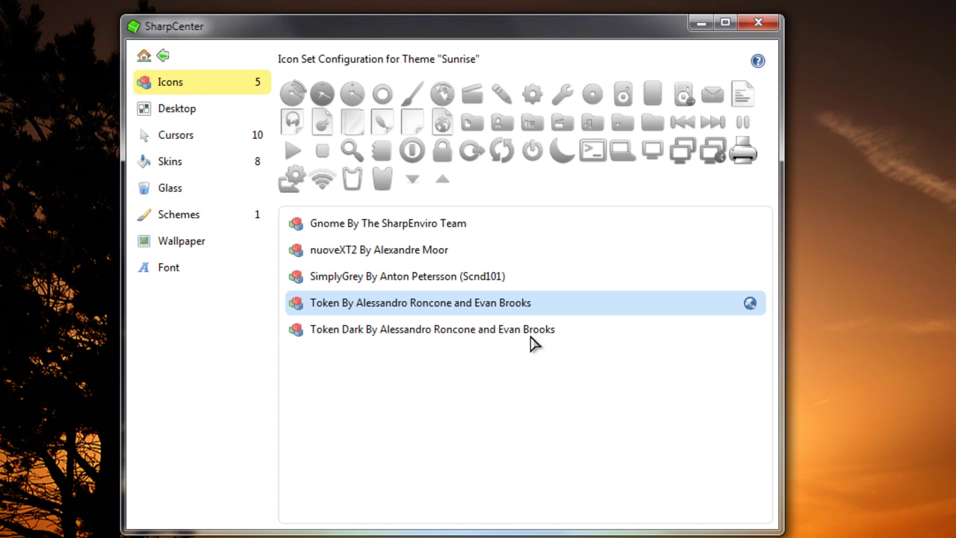
- Apply the Eclair Small cursor set to the Sunrise theme
click(212, 112)
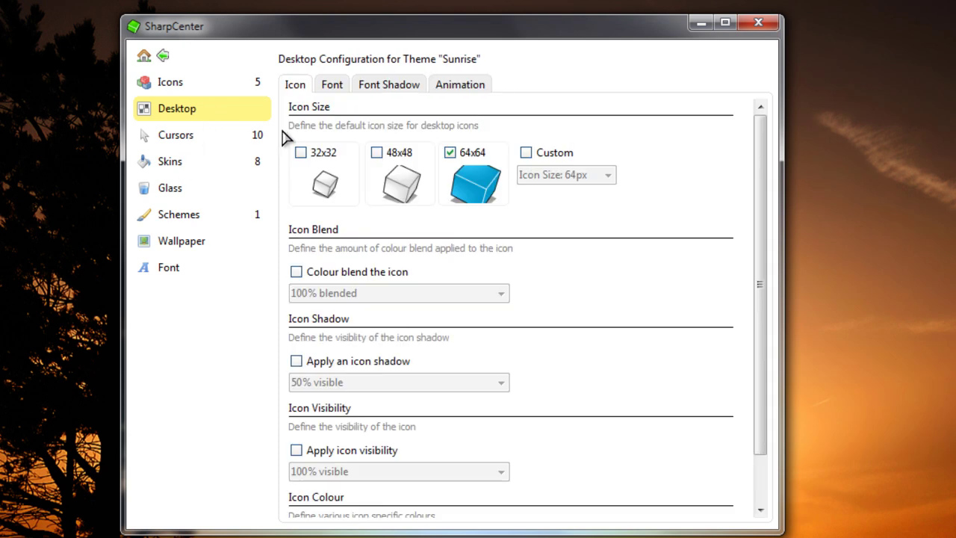
click(174, 142)
drag(763, 195, 774, 124)
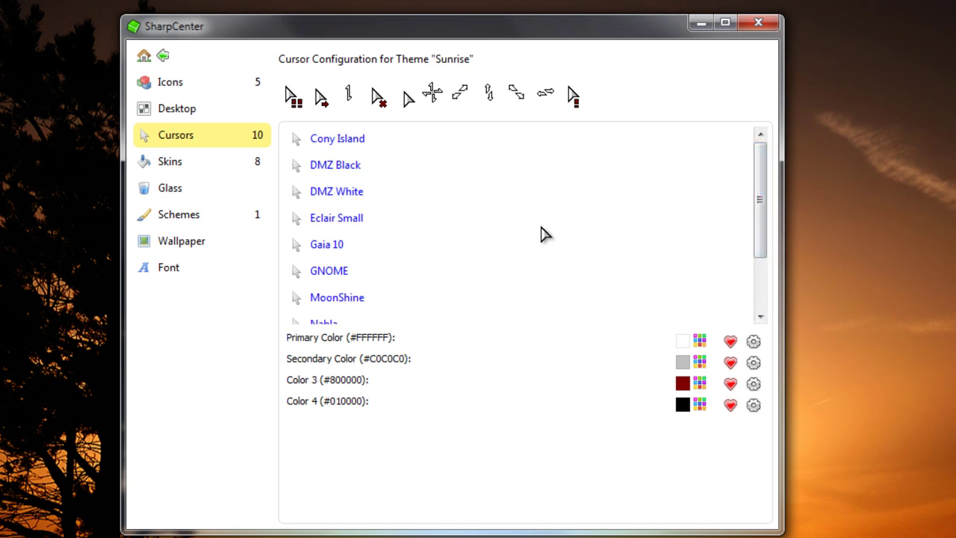
drag(758, 230, 619, 209)
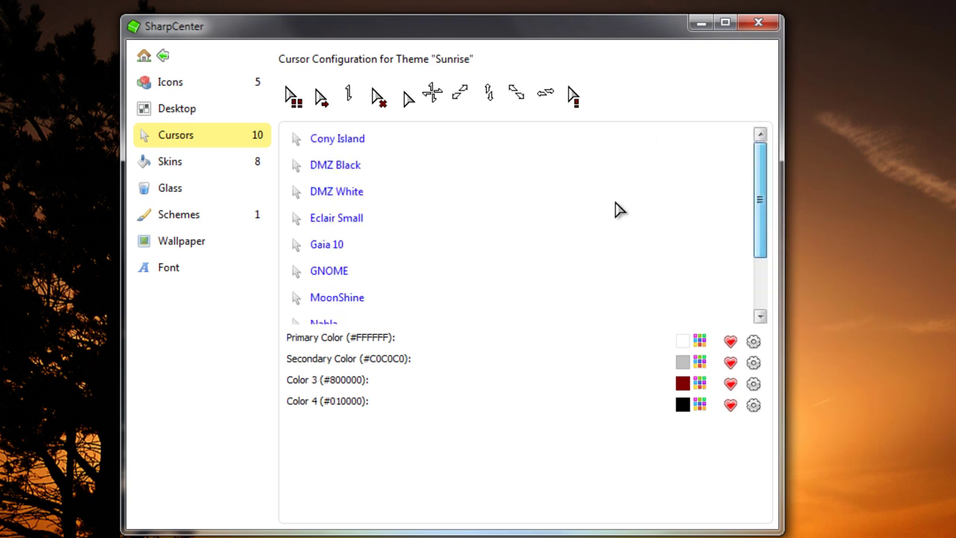
click(388, 228)
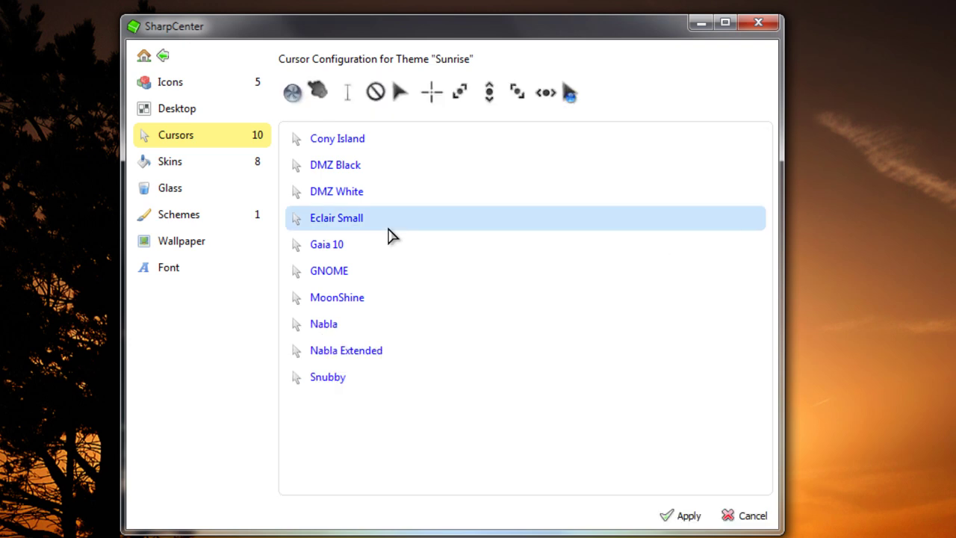
click(676, 513)
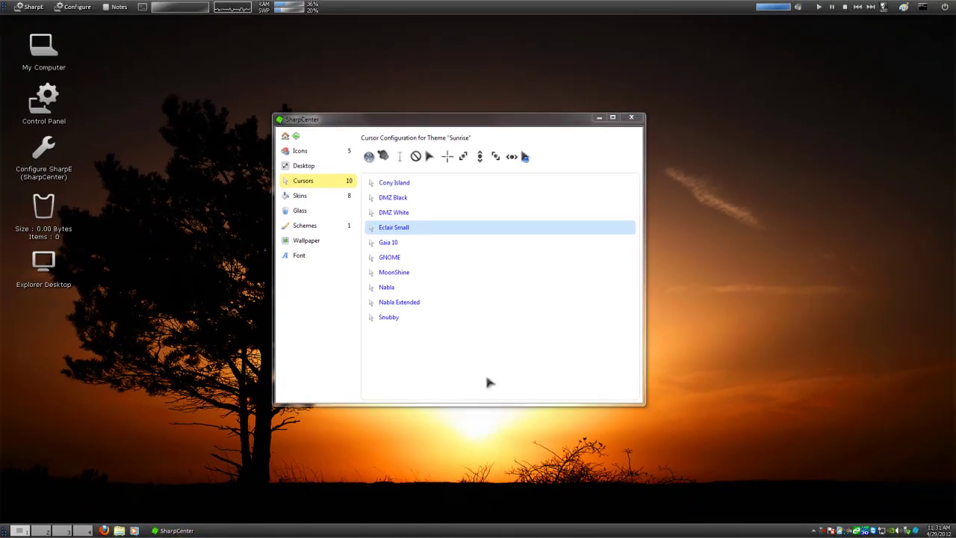
- Switch to Windows Explorer and open Program Files (x86)\SharpEnviro\Cursors\Eclair CursorPack [Small] on drive C
key(super+e)
double_click(389, 178)
drag(448, 100, 727, 98)
double_click(610, 260)
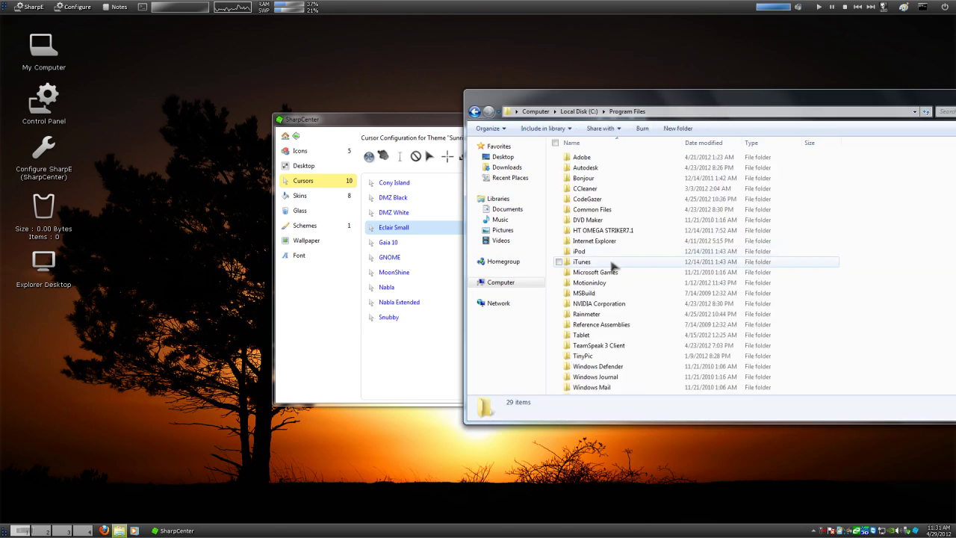
key(BackSpace)
double_click(614, 271)
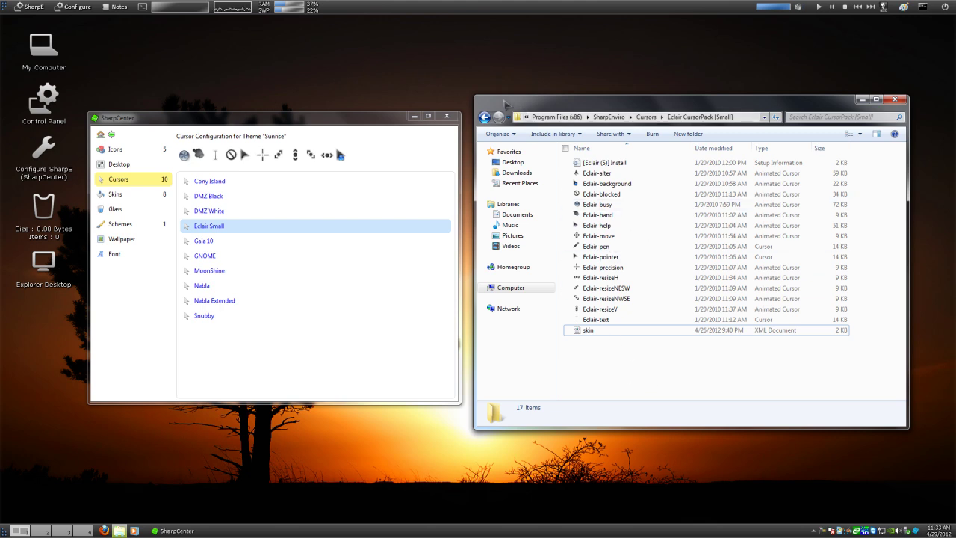
key(BackSpace)
double_click(625, 196)
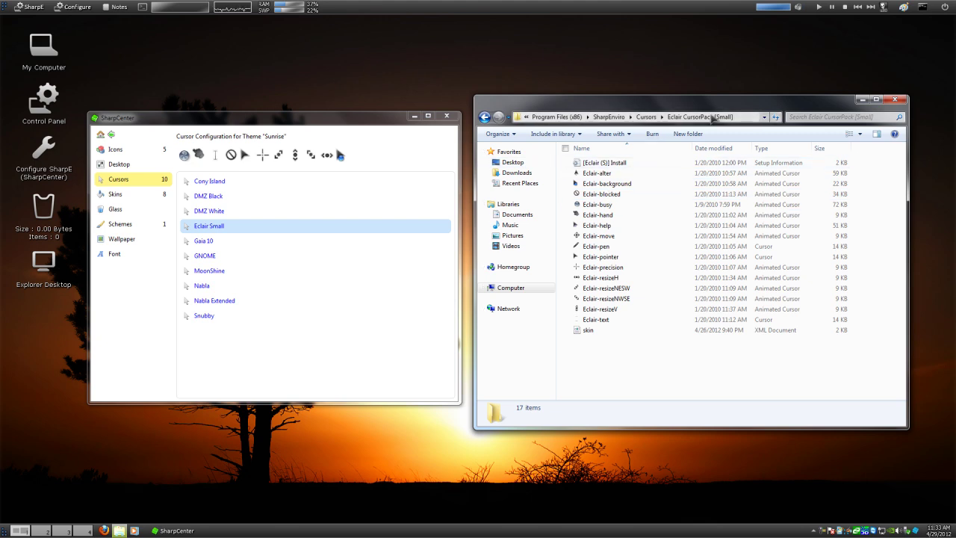
- Open the downloaded Eclair CursorPack [Small] folder in a second Explorer window and place it beside the SharpEnviro cursor folder
double_click(34, 58)
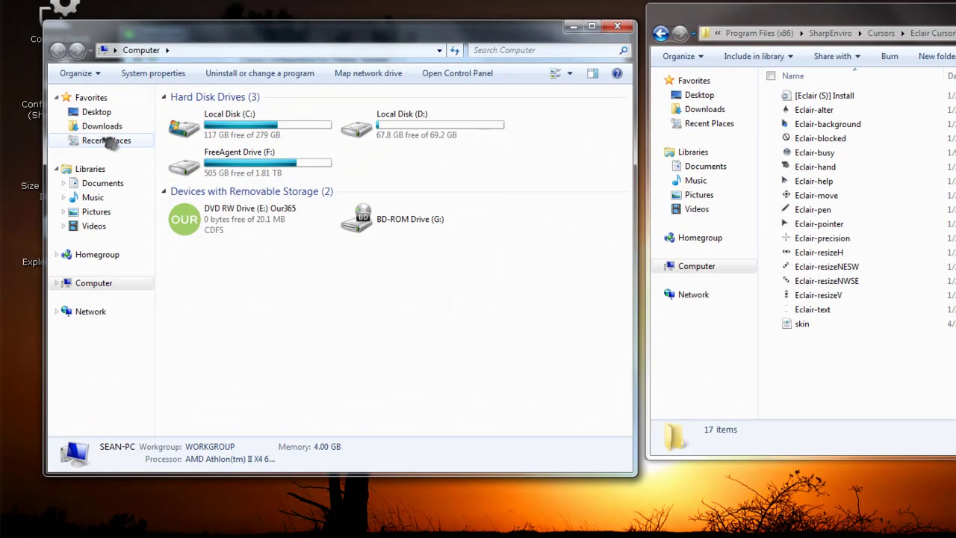
click(74, 184)
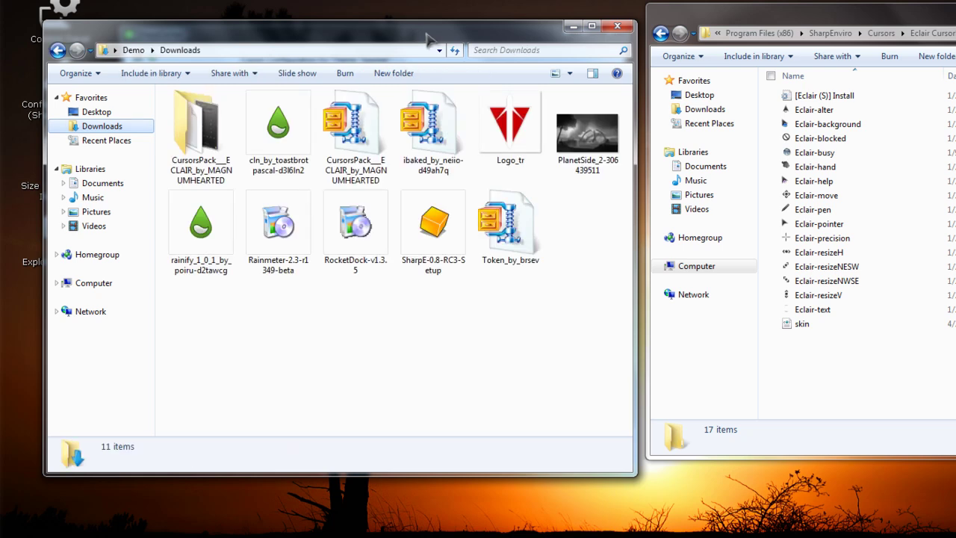
drag(407, 35, 430, 57)
click(410, 163)
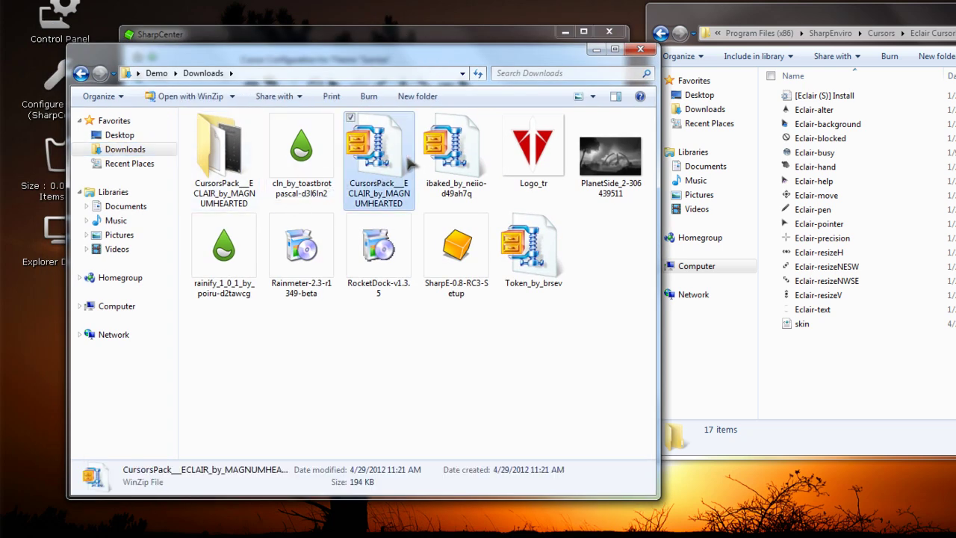
double_click(224, 160)
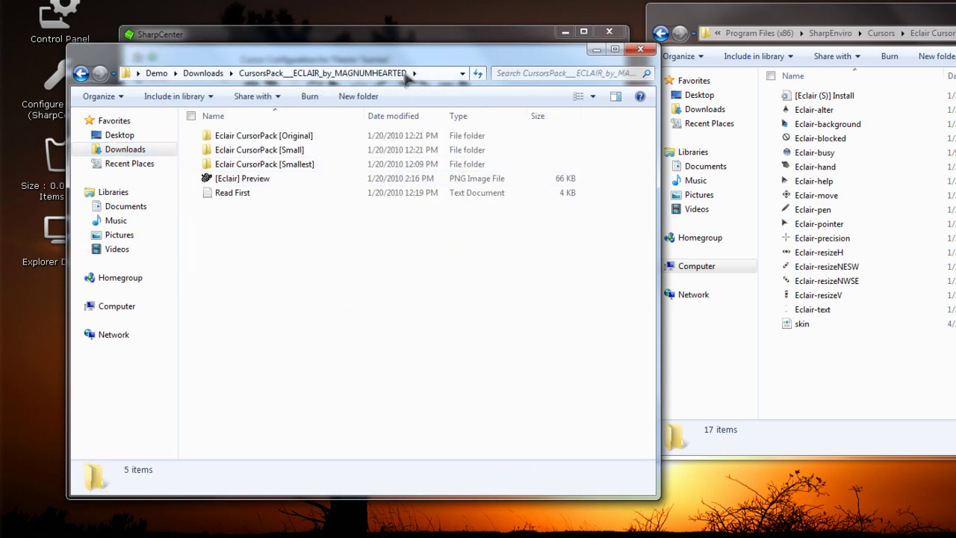
drag(408, 65, 423, 103)
double_click(224, 187)
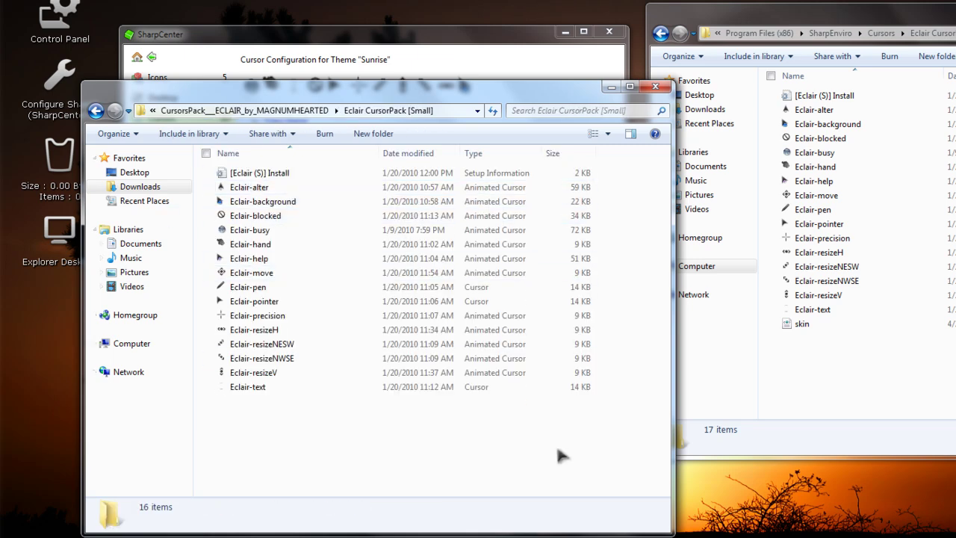
drag(518, 95, 496, 43)
drag(867, 24, 888, 30)
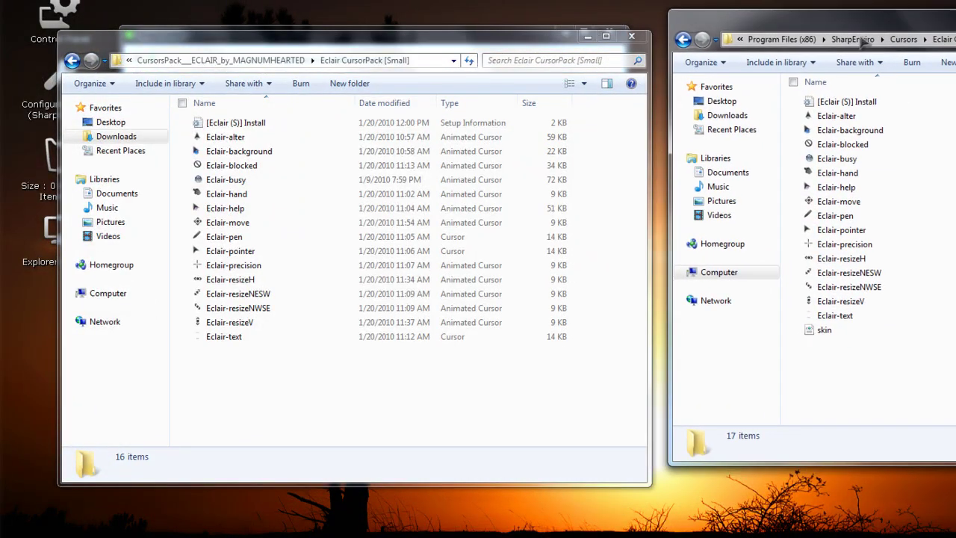
drag(589, 48, 584, 18)
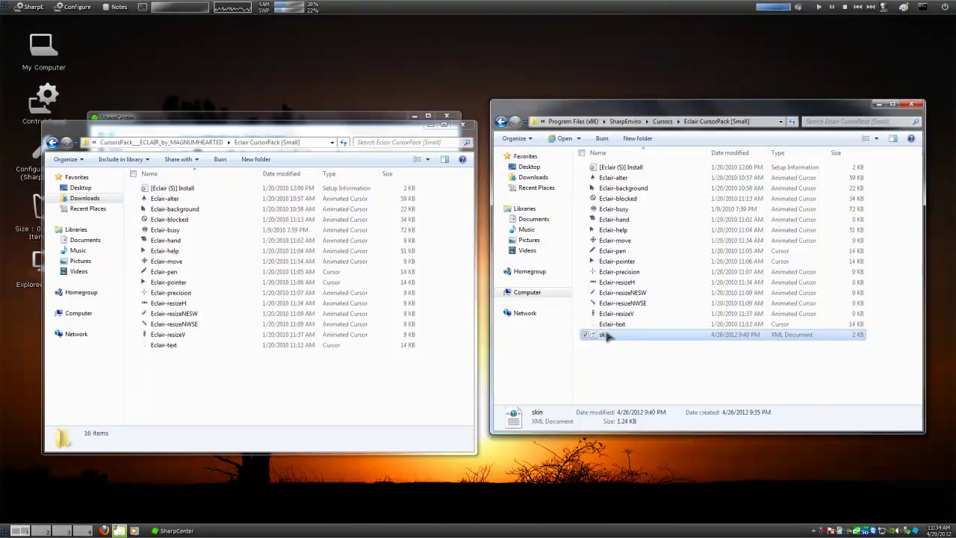
- Open the skin XML file from the SharpEnviro Eclair cursor folder in Notepad beside the downloaded cursor files
double_click(606, 336)
click(683, 36)
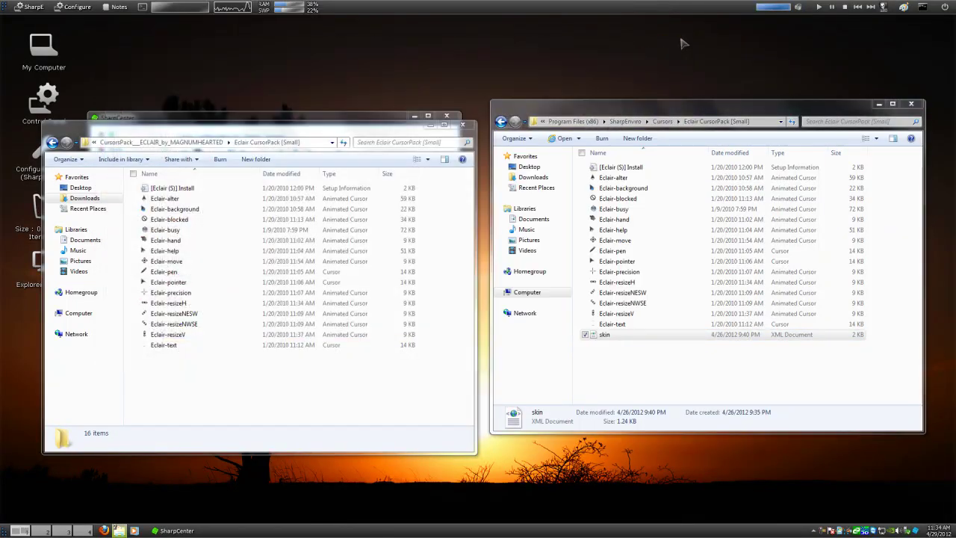
right_click(620, 335)
mouse_move(527, 182)
click(407, 218)
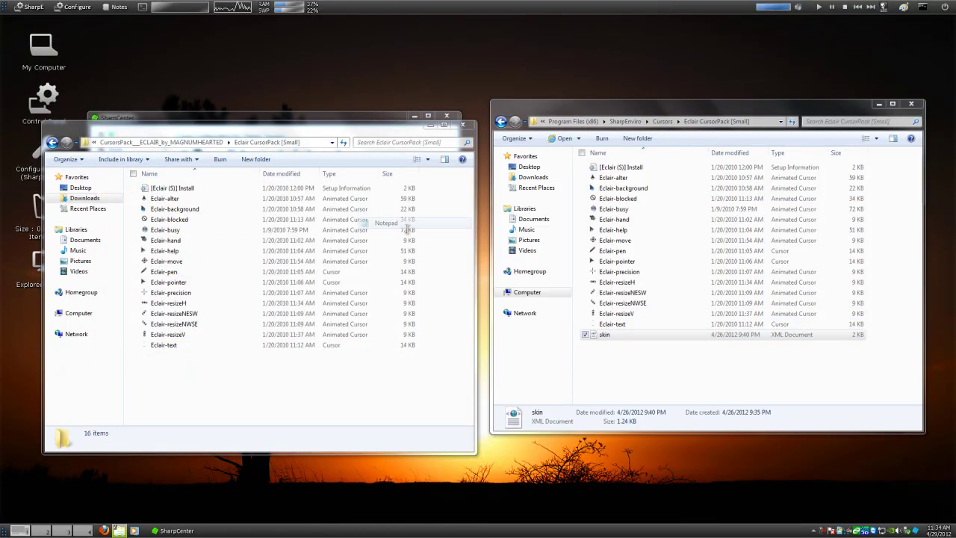
drag(376, 37, 578, 90)
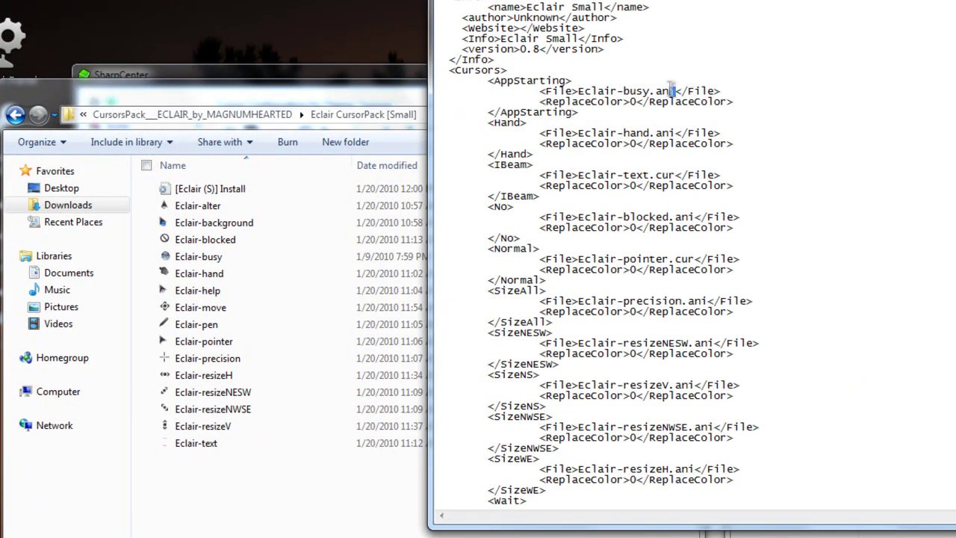
- Compare the cursor file names in the skin file's Cursors section with the downloaded Eclair files, and close Notepad
click(697, 102)
drag(675, 133, 591, 130)
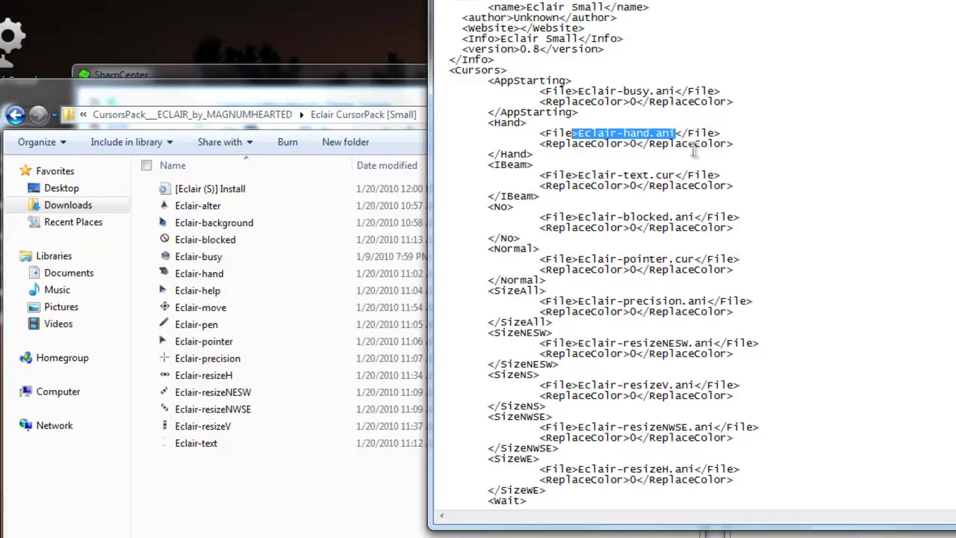
click(747, 155)
scroll(747, 198, down, 2)
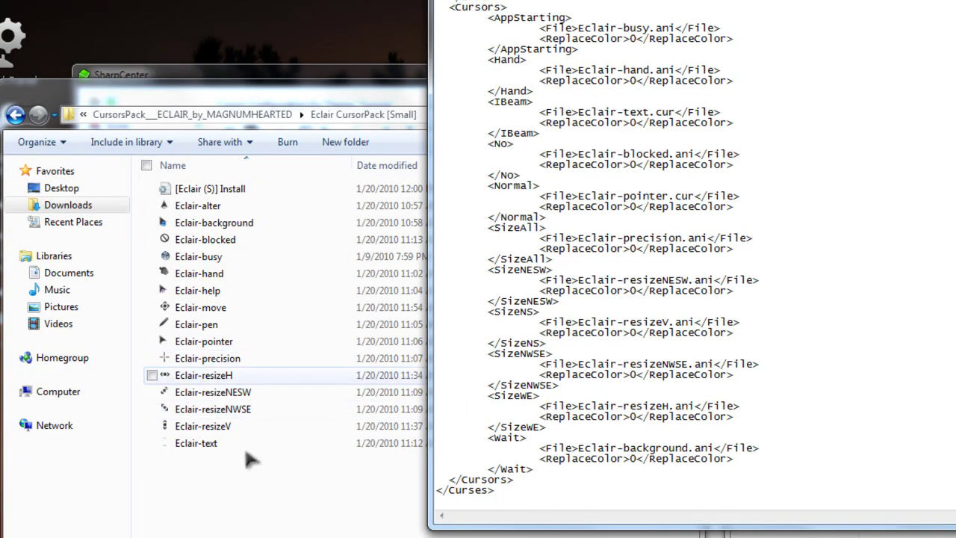
scroll(822, 322, up, 2)
drag(948, 1, 747, 503)
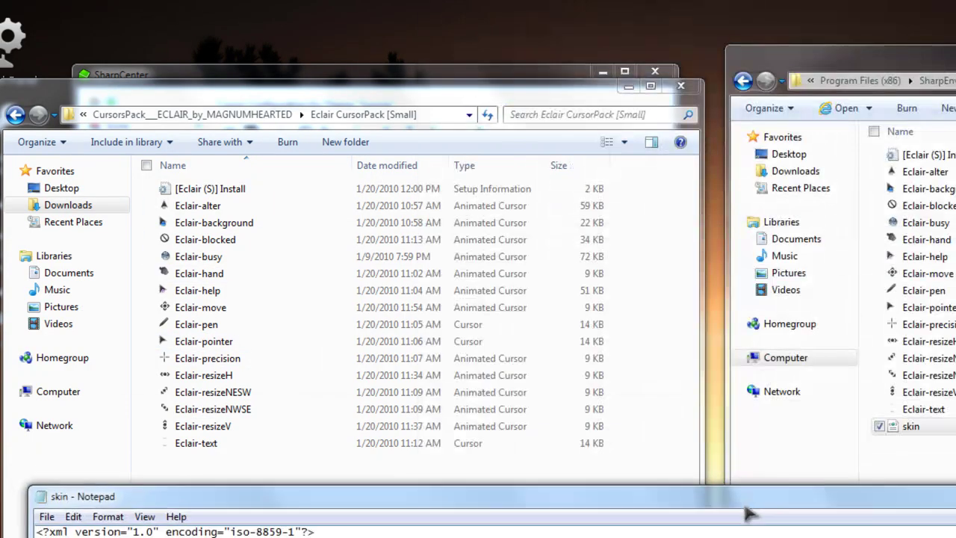
drag(817, 518, 952, 6)
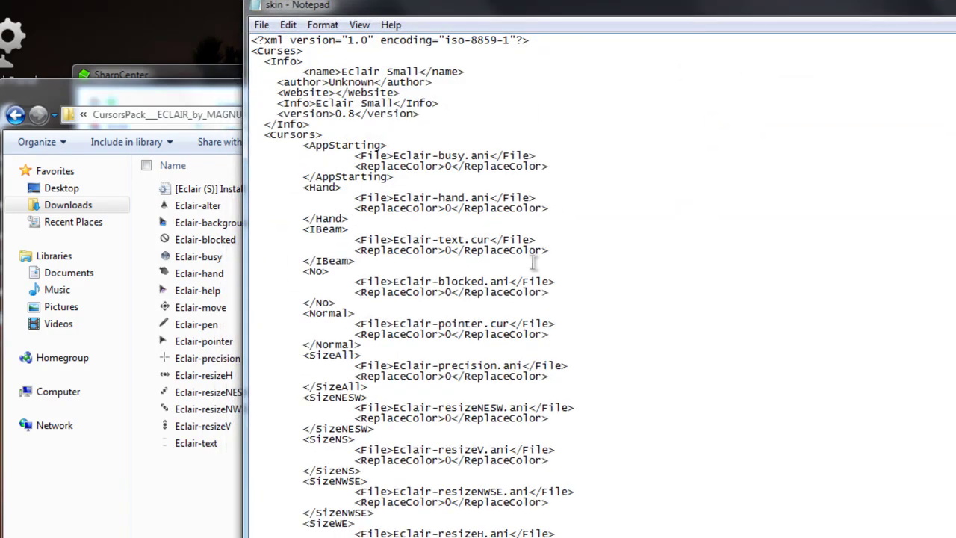
key(alt+F4)
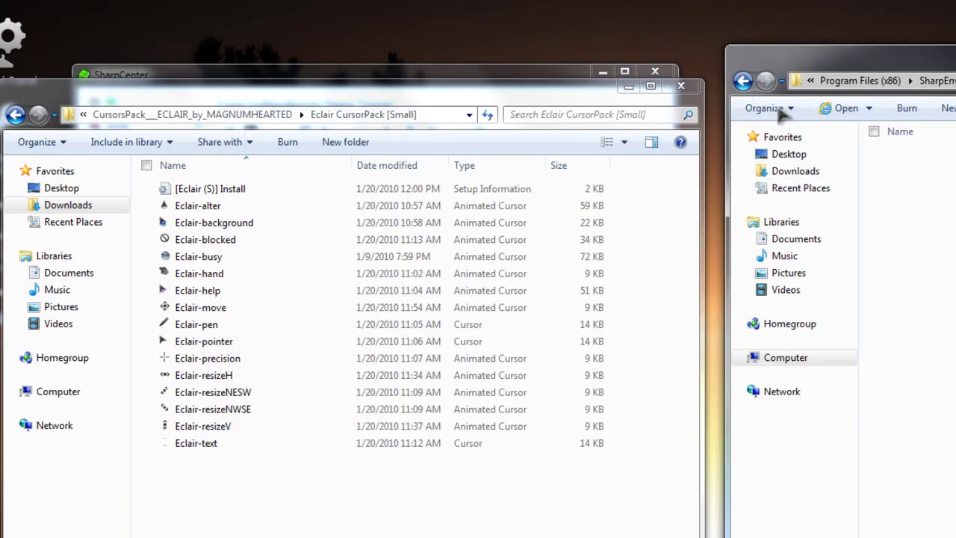
- Open the skin XML file in SharpEnviro's DMZ White cursor folder to view it, and close it
key(BackSpace)
double_click(457, 152)
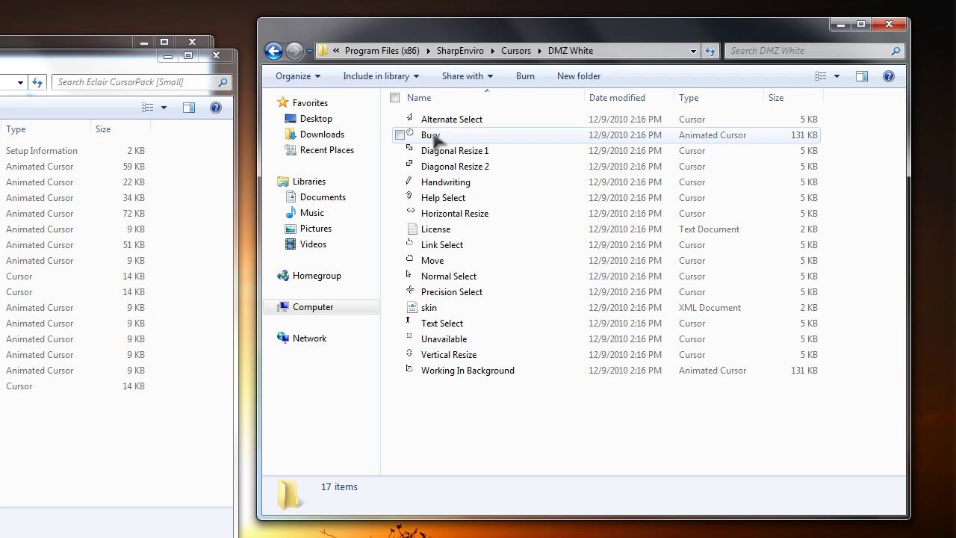
double_click(451, 310)
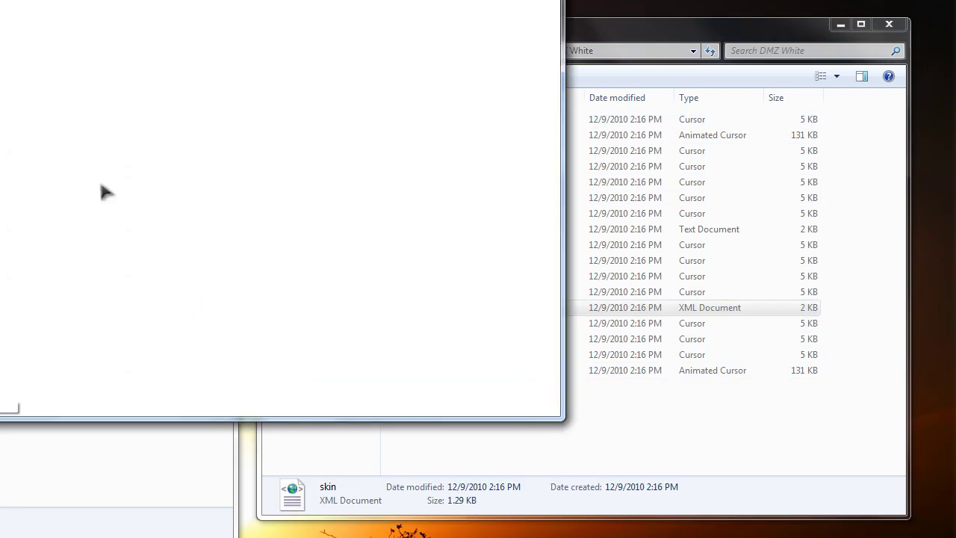
key(alt+F4)
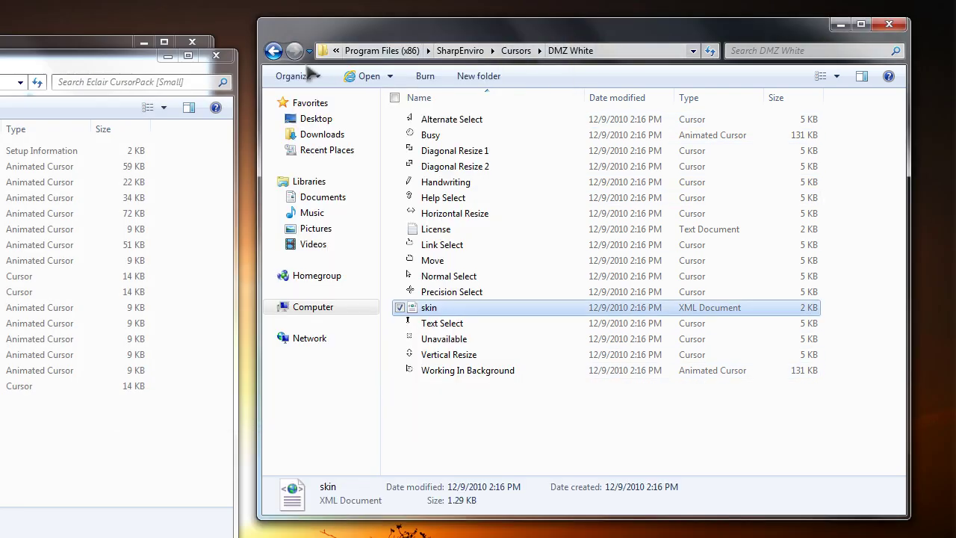
- Return to SharpEnviro's Cursors folder and close its Explorer window
click(273, 50)
click(475, 315)
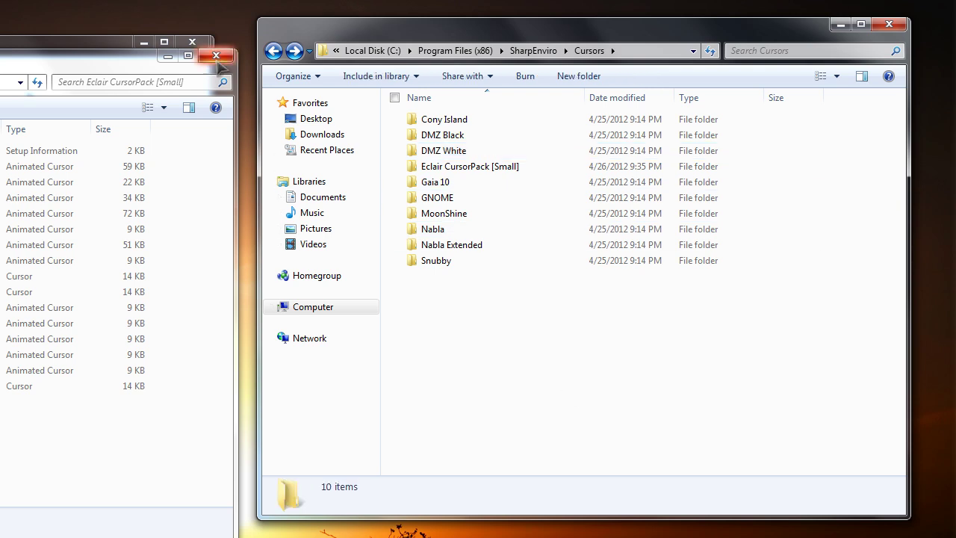
click(889, 24)
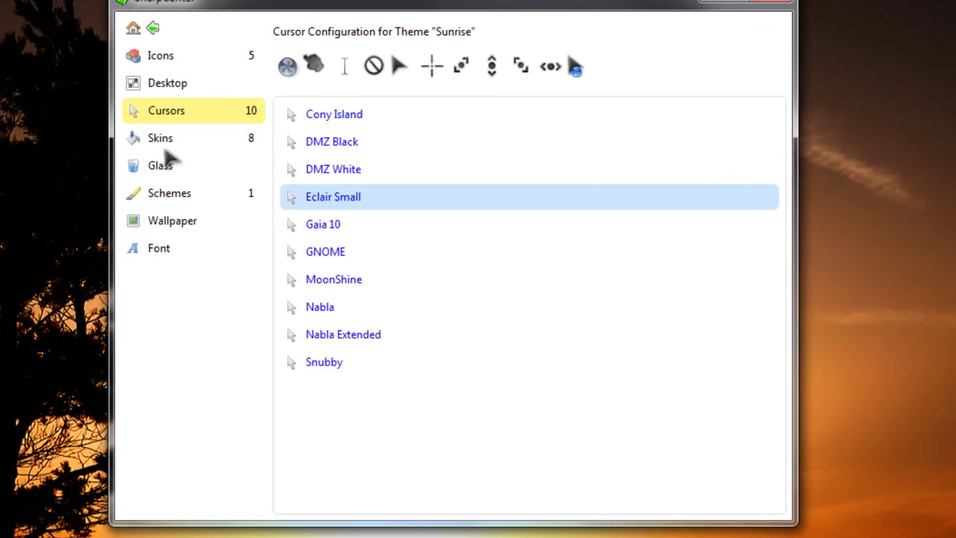
- Apply the Minimal 2 skin to the Sunrise theme and view the skin's description
click(164, 142)
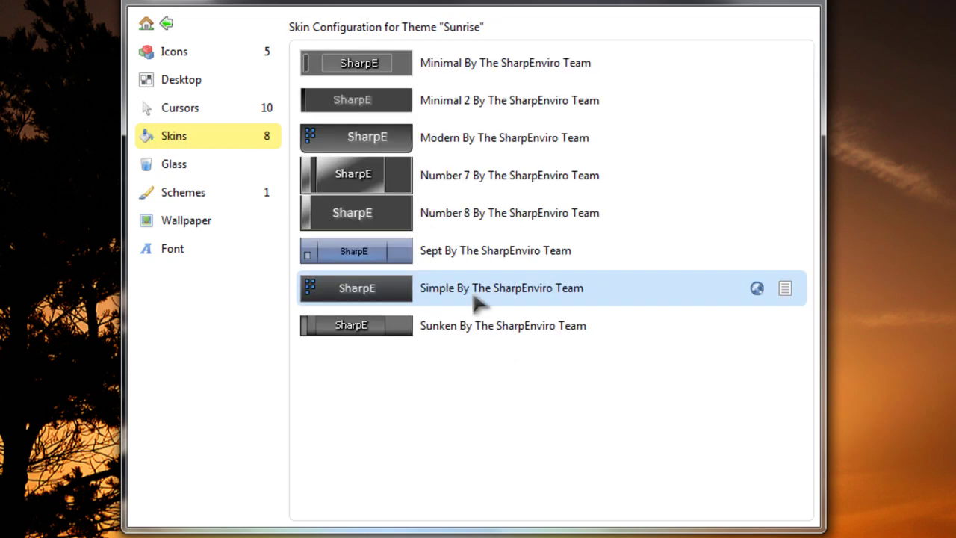
click(466, 110)
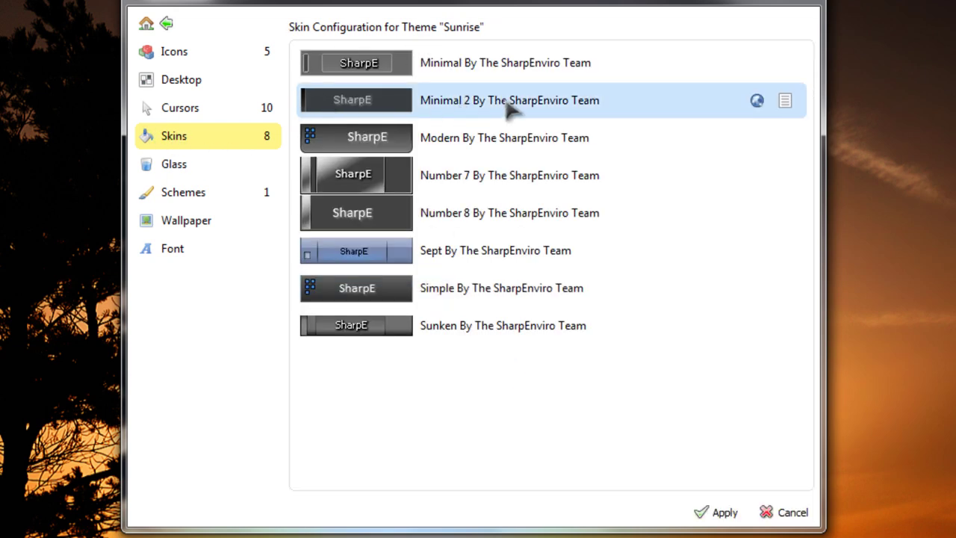
click(718, 512)
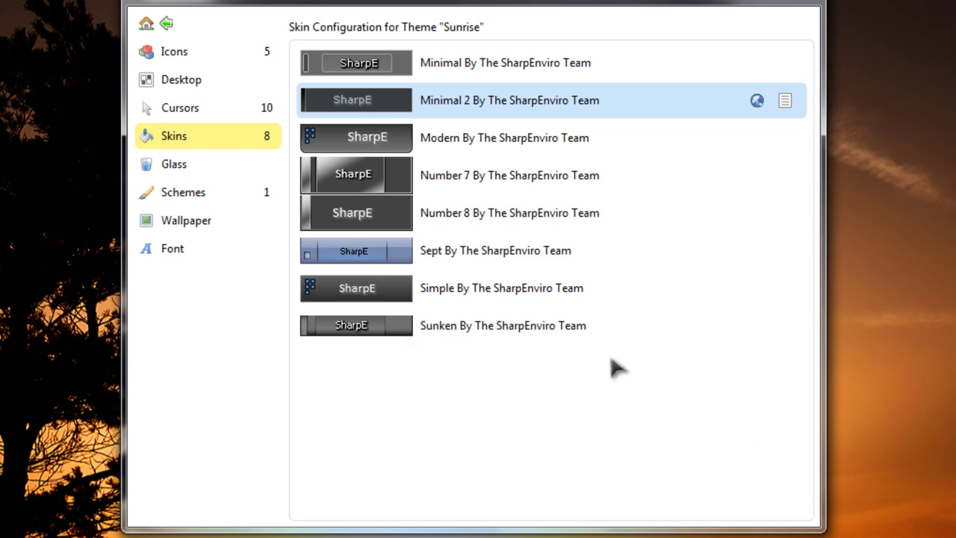
click(785, 101)
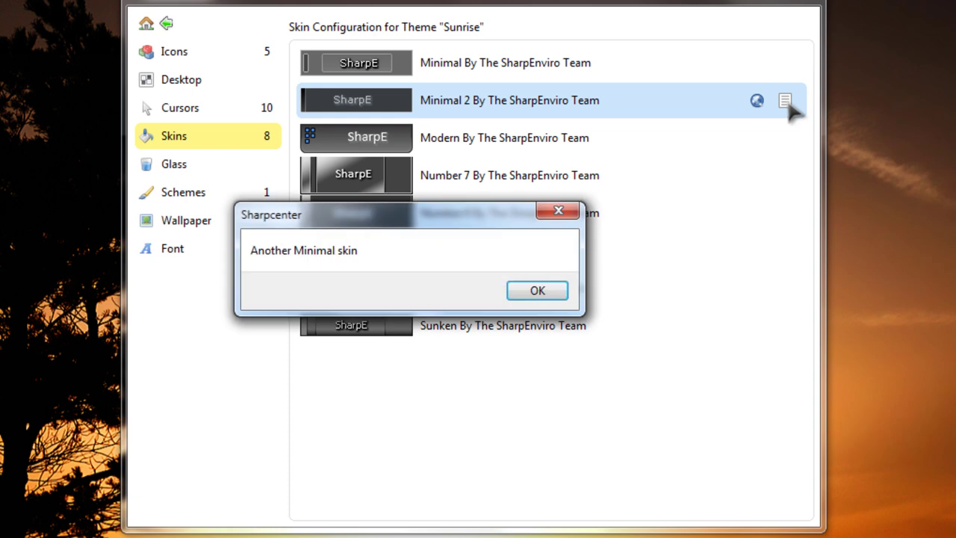
click(542, 291)
- View the theme's glass settings, try the available color schemes, and select the Black and white scheme
click(195, 173)
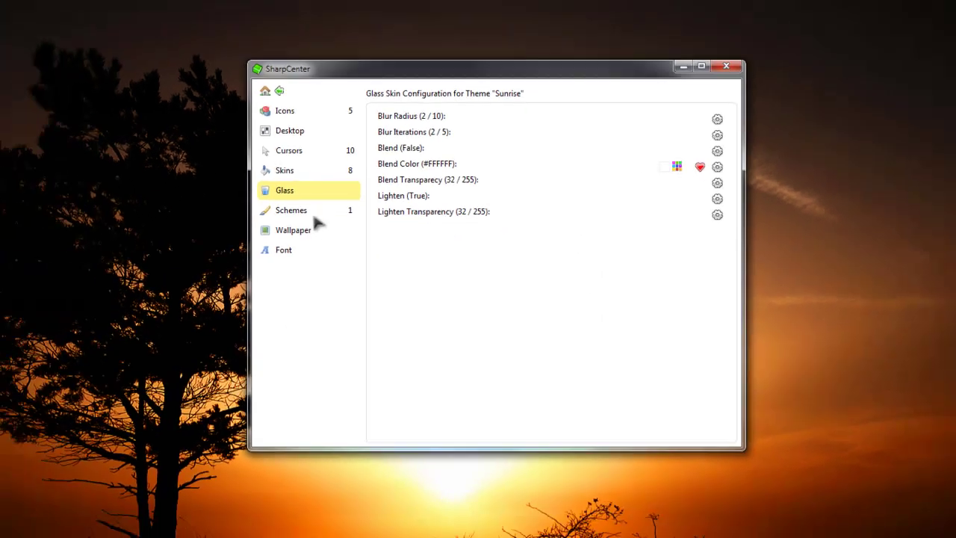
click(212, 197)
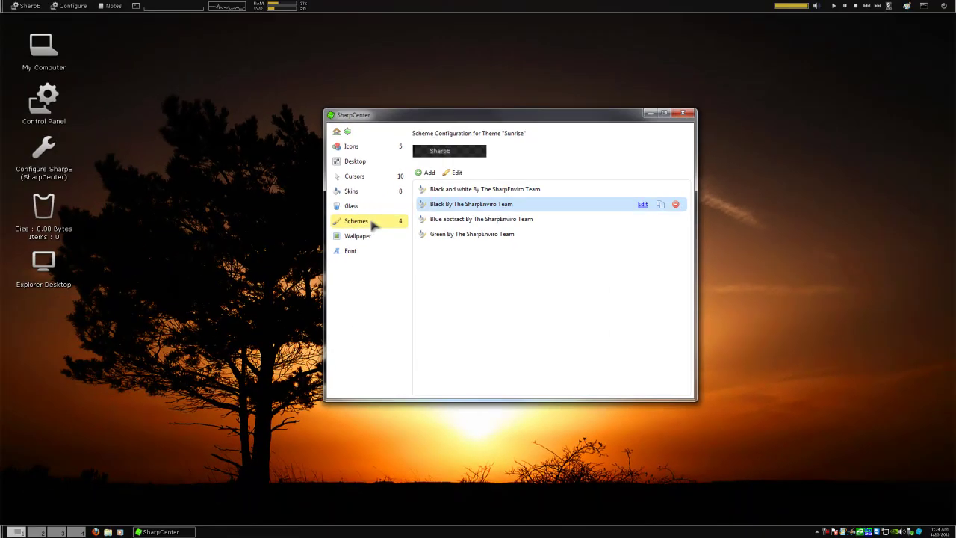
click(480, 190)
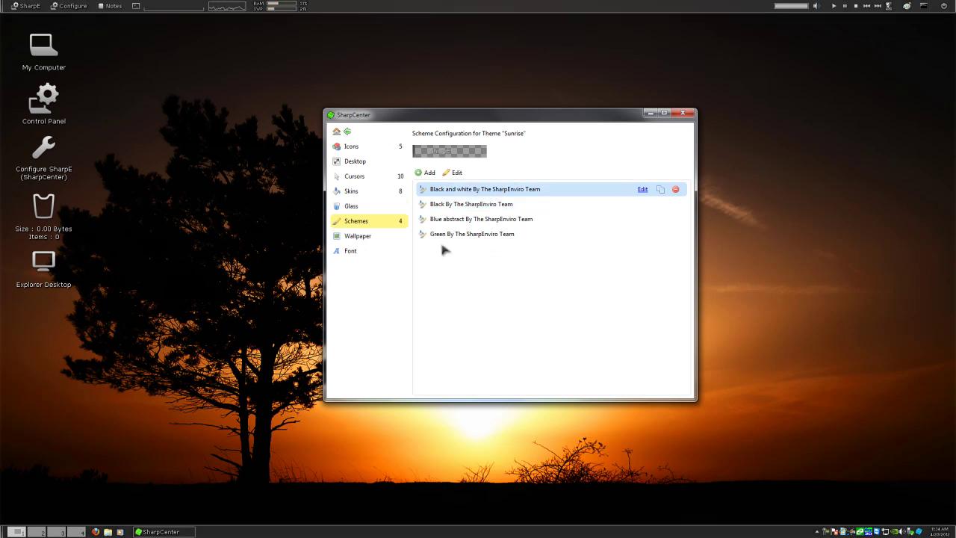
click(463, 219)
click(457, 234)
click(459, 190)
- Set PlanetSide_2-306439511.jpg from Downloads as the primary monitor's wallpaper with Stretch alignment, and apply it
click(358, 238)
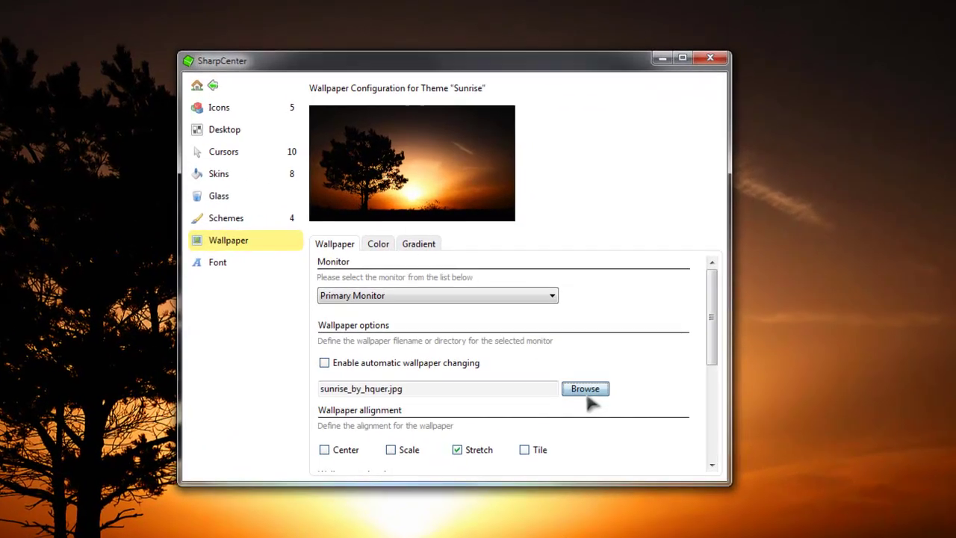
click(598, 336)
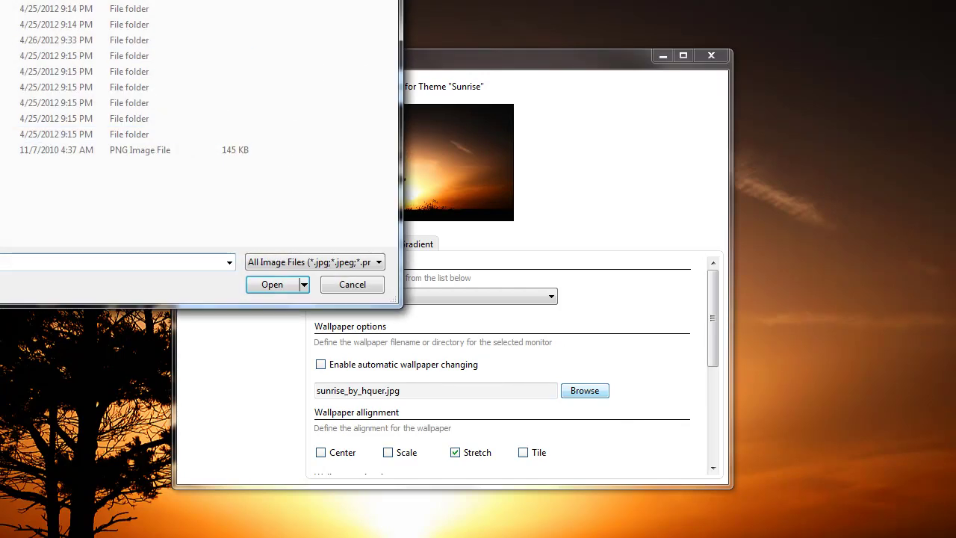
double_click(4, 24)
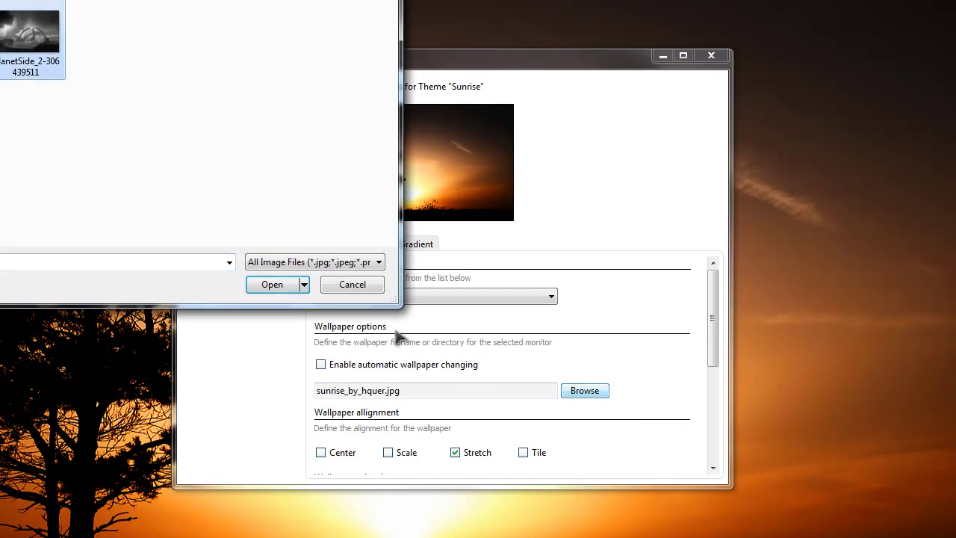
click(274, 286)
scroll(715, 316, down, 3)
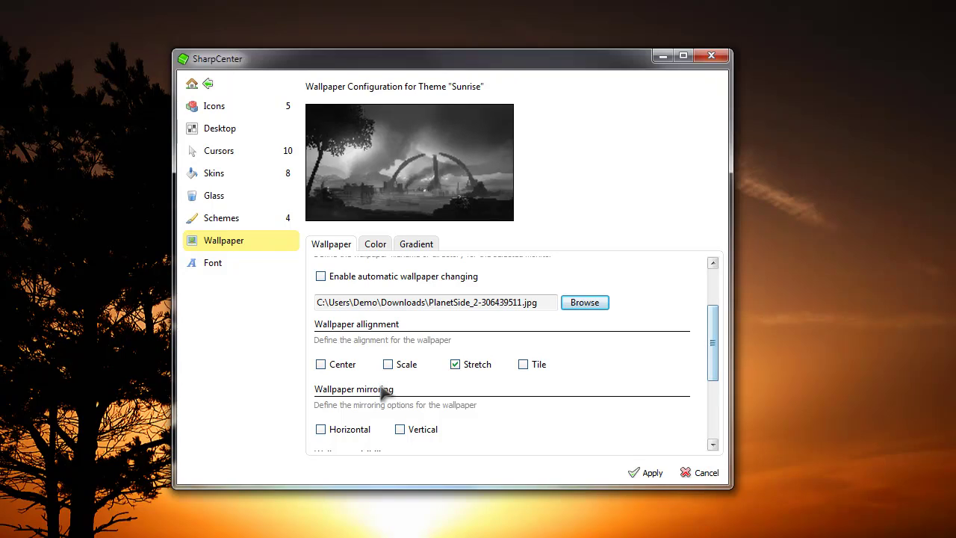
click(392, 366)
click(467, 367)
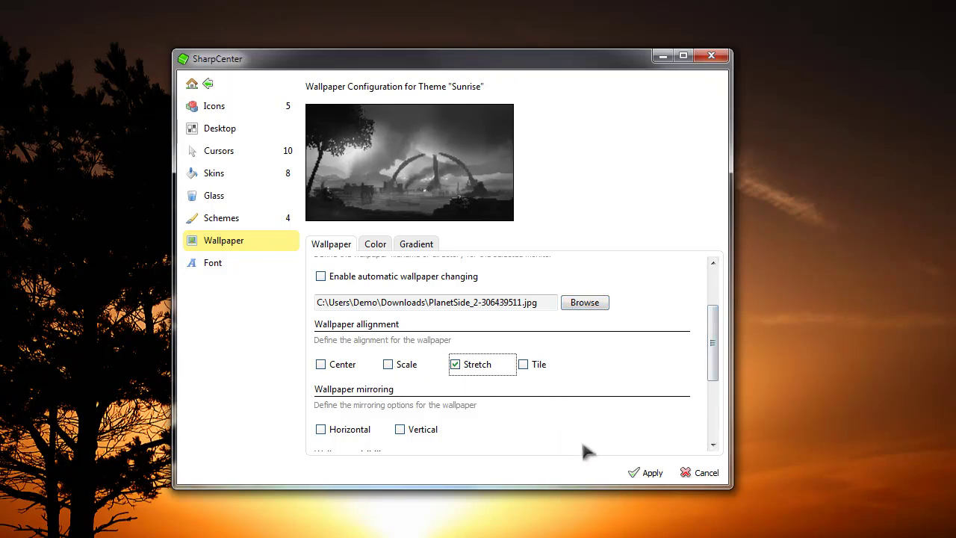
click(646, 475)
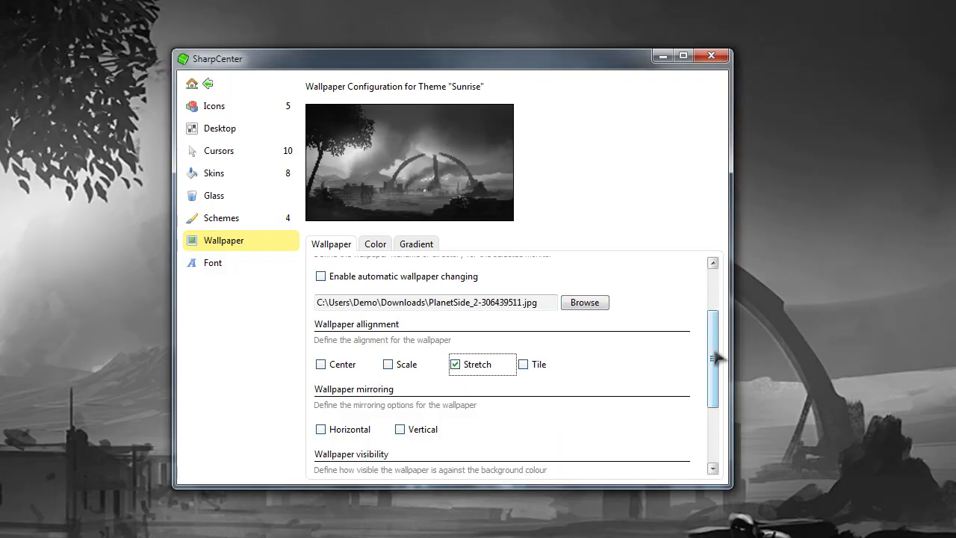
scroll(717, 357, up, 2)
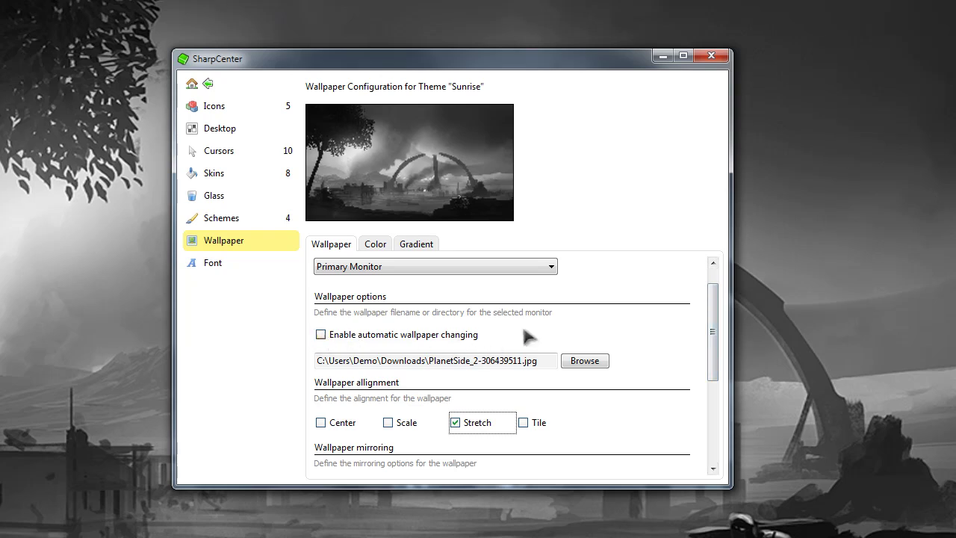
drag(714, 329, 693, 264)
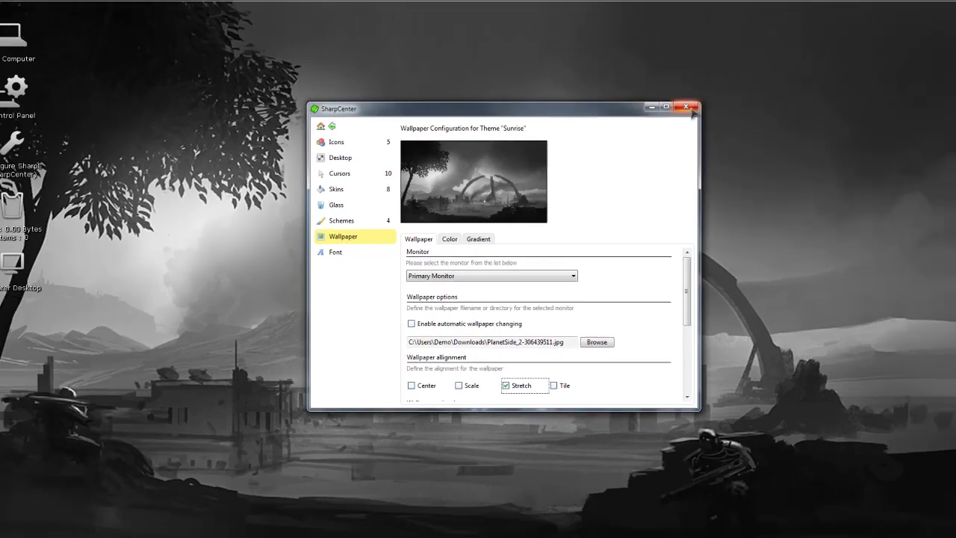
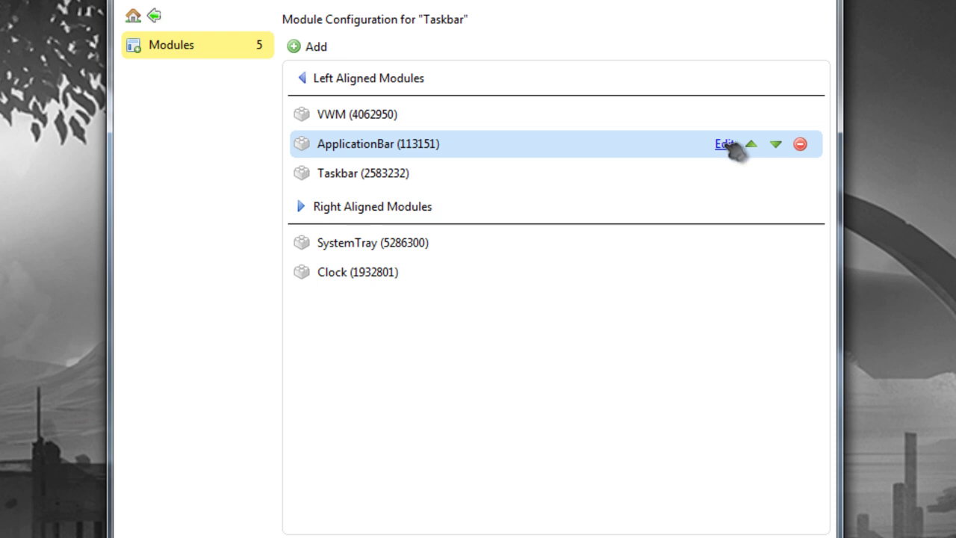
- Open the Taskbar's ApplicationBar module for editing and look through its Firefox, Windows Explorer and Windows Media Player entries
click(726, 144)
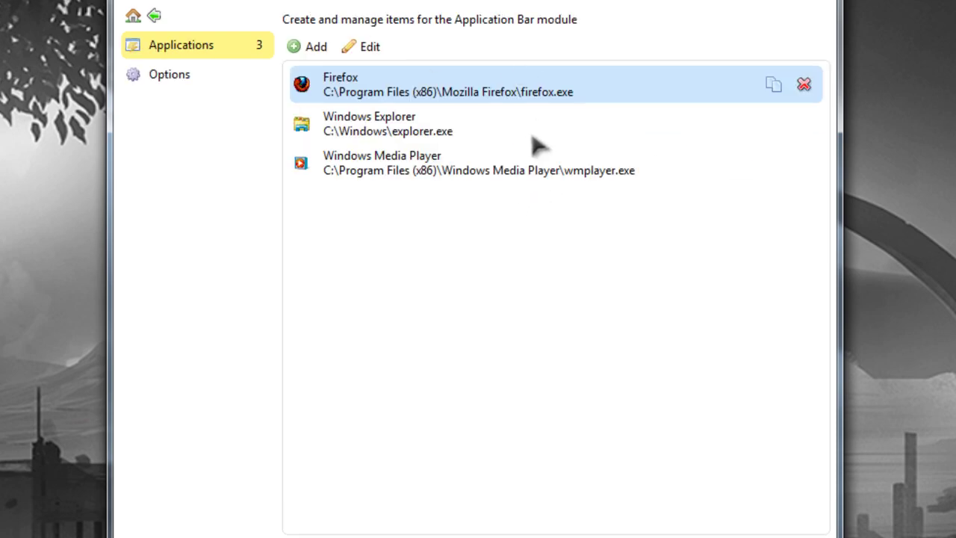
click(502, 130)
click(450, 158)
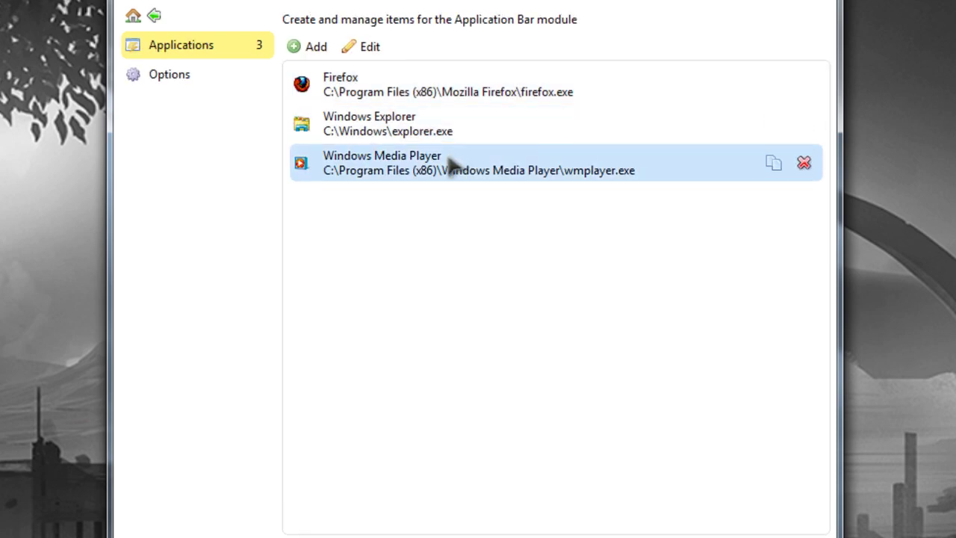
click(513, 94)
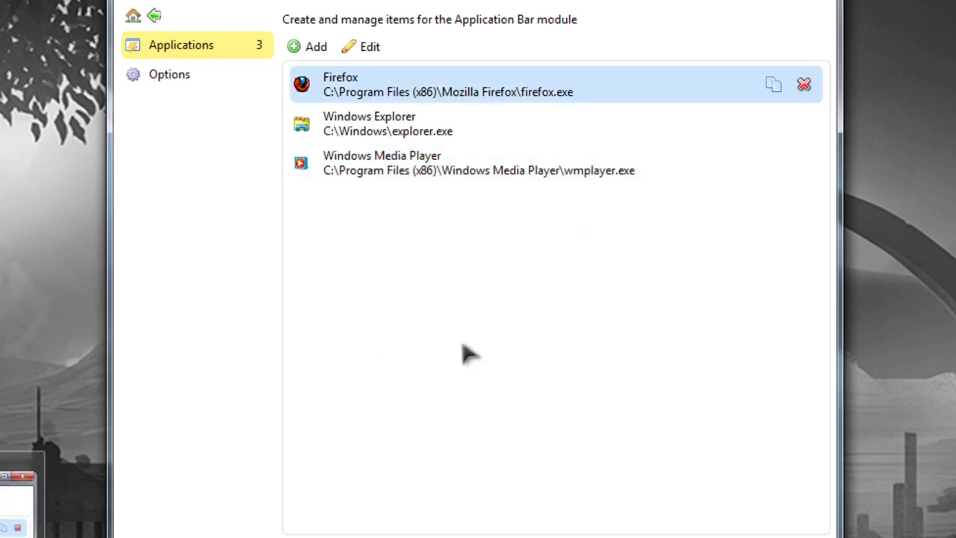
- Start a new application bar item, view its icon source options, and browse for the command's program file
click(316, 50)
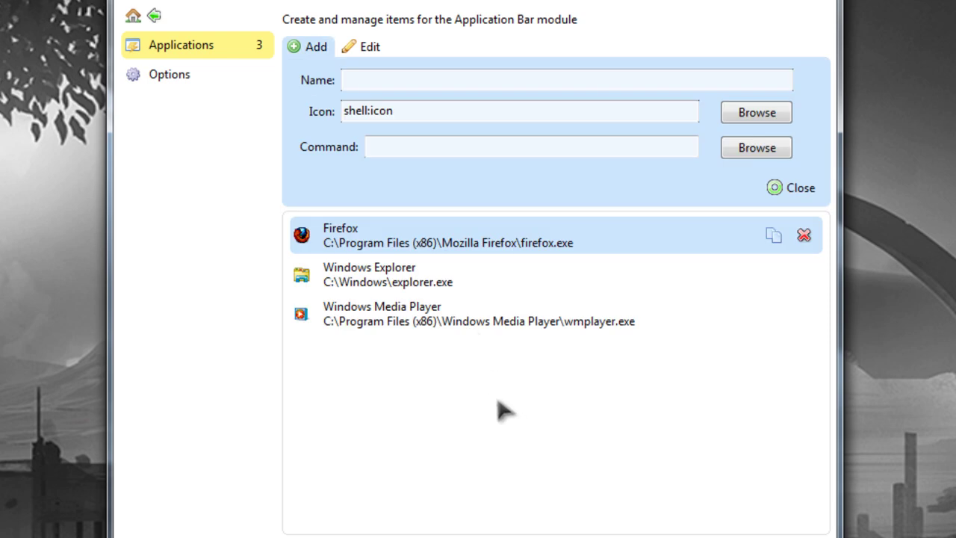
click(760, 116)
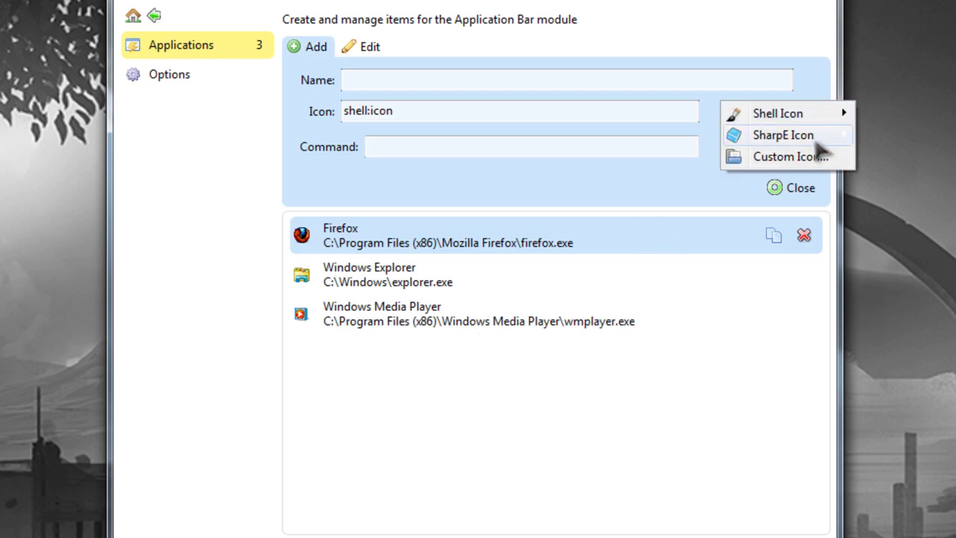
click(579, 93)
click(739, 153)
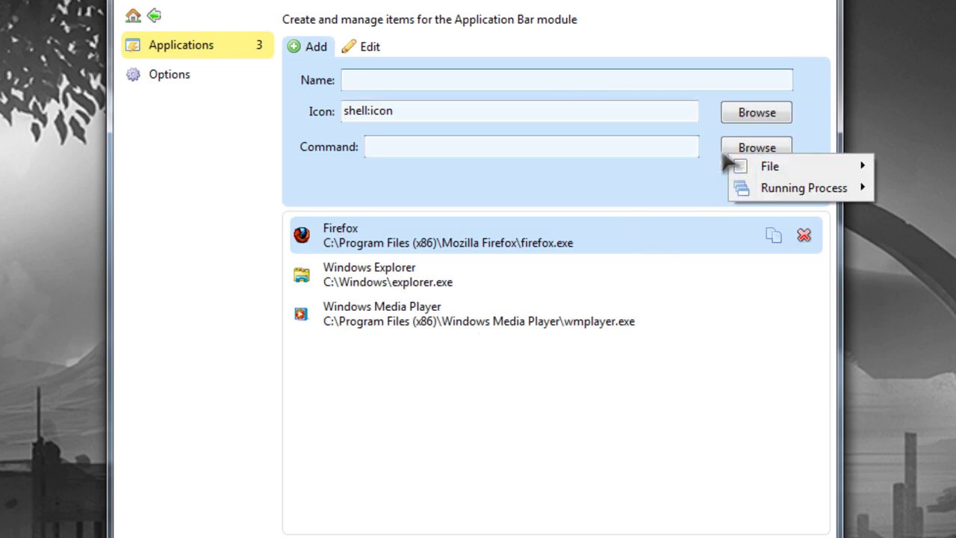
mouse_move(782, 171)
click(691, 166)
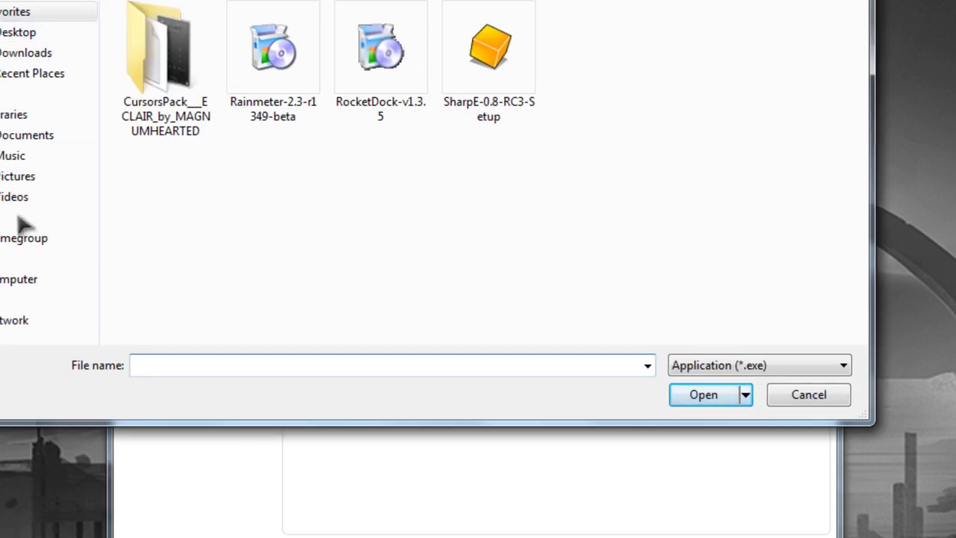
- Choose iTunes.exe from C:\Program Files (x86)\iTunes as the new item's command
click(26, 278)
double_click(260, 64)
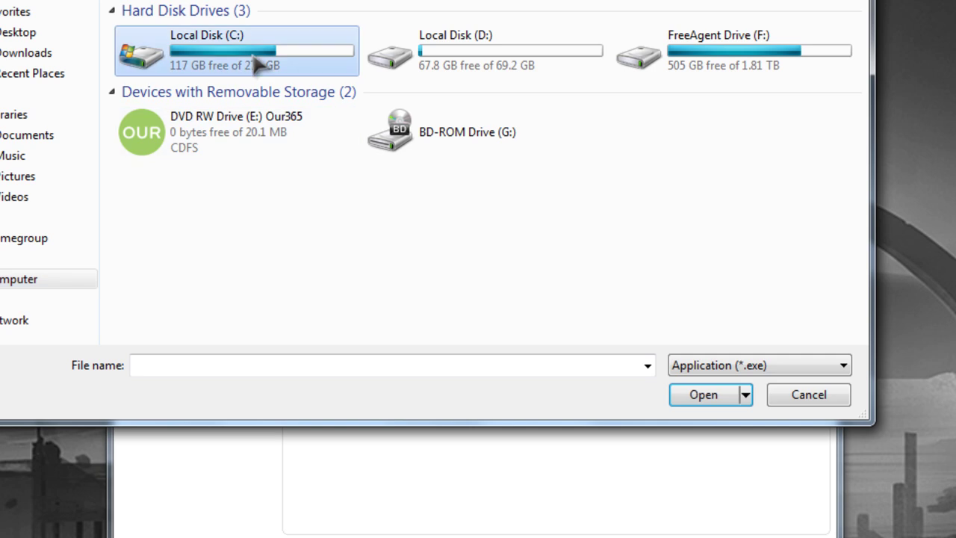
scroll(283, 292, down, 1)
double_click(224, 210)
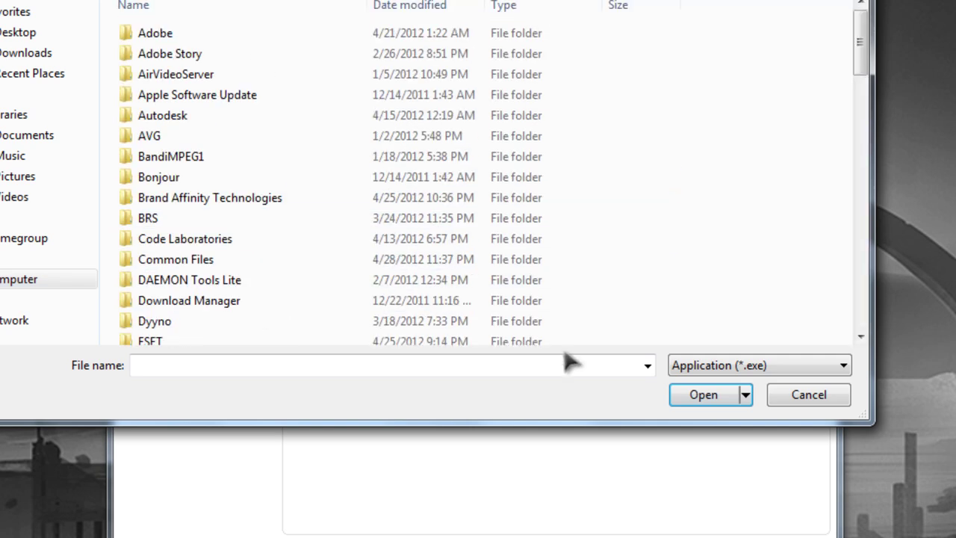
scroll(292, 316, down, 6)
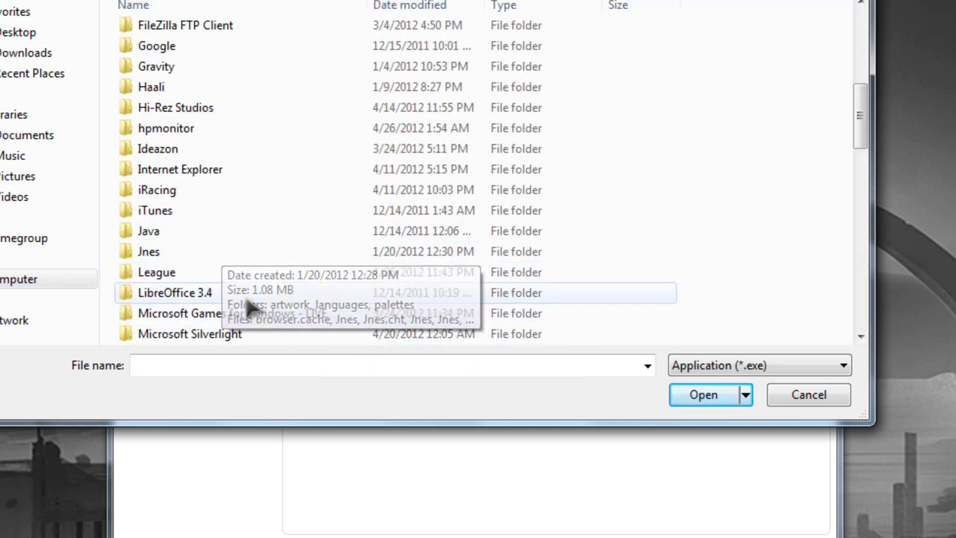
scroll(250, 302, down, 3)
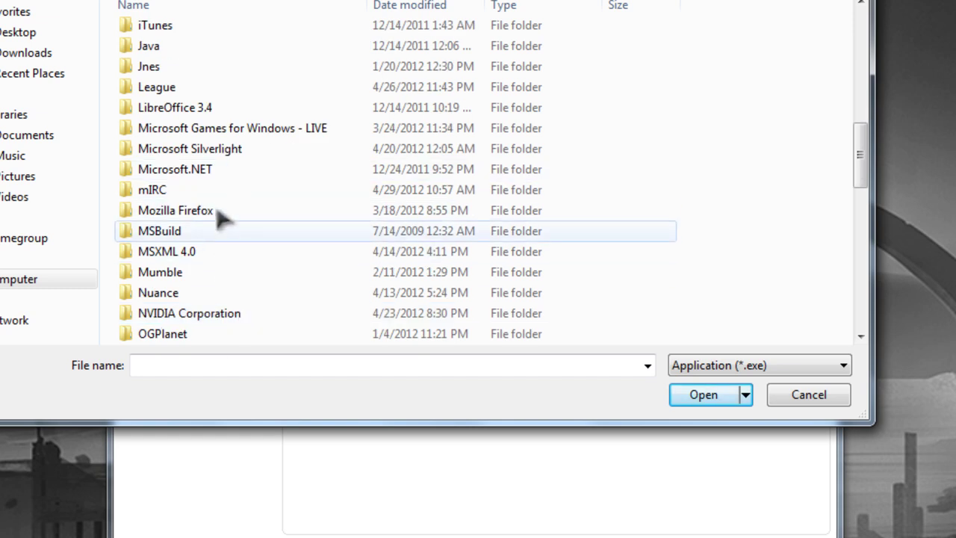
scroll(211, 316, up, 1)
scroll(212, 317, up, 1)
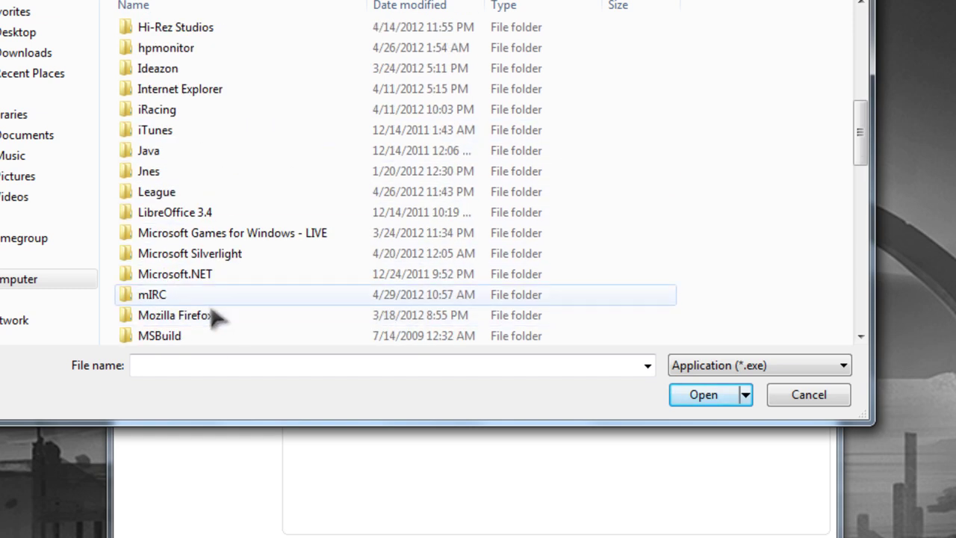
double_click(181, 130)
click(185, 115)
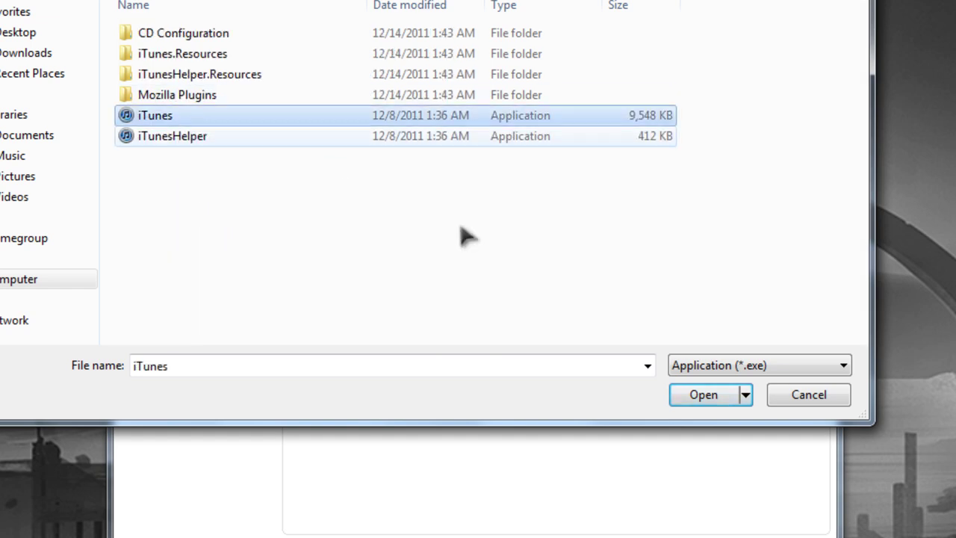
click(738, 395)
- Add the iTunes item with the shell icon to the application bar and close the settings window
click(536, 112)
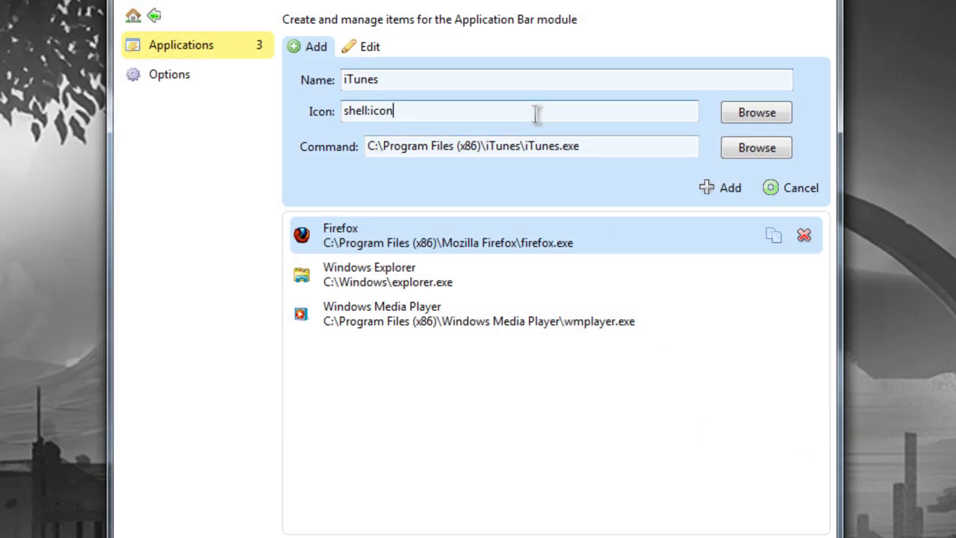
click(772, 116)
mouse_move(737, 113)
click(669, 113)
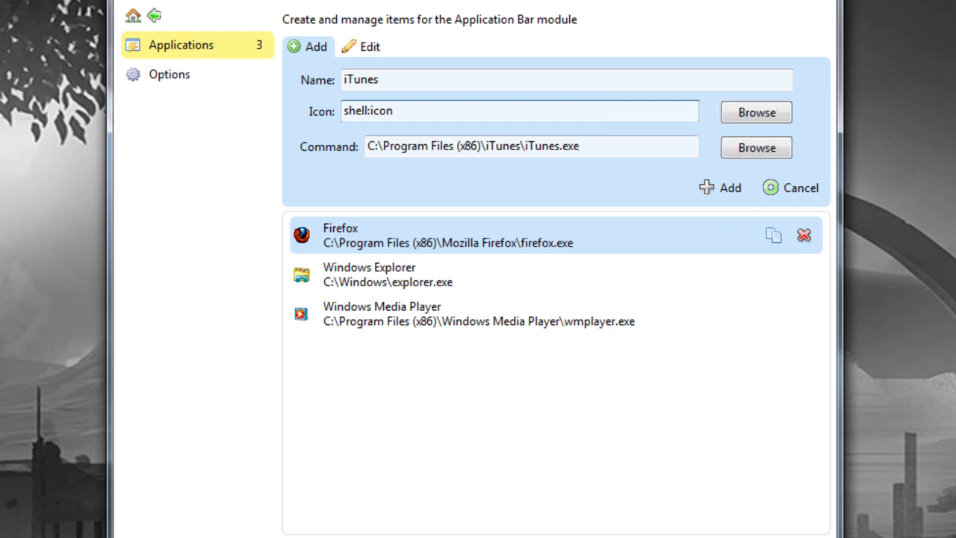
click(708, 189)
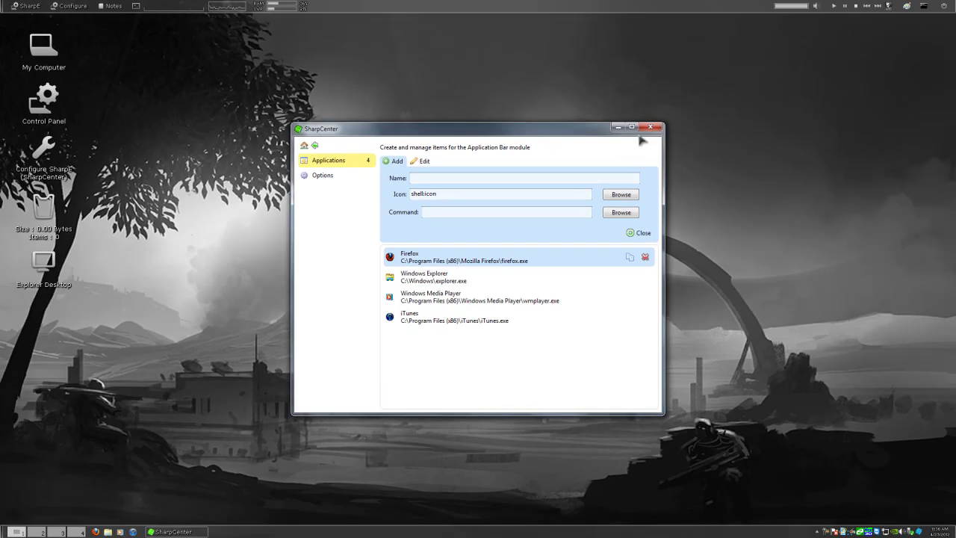
click(651, 126)
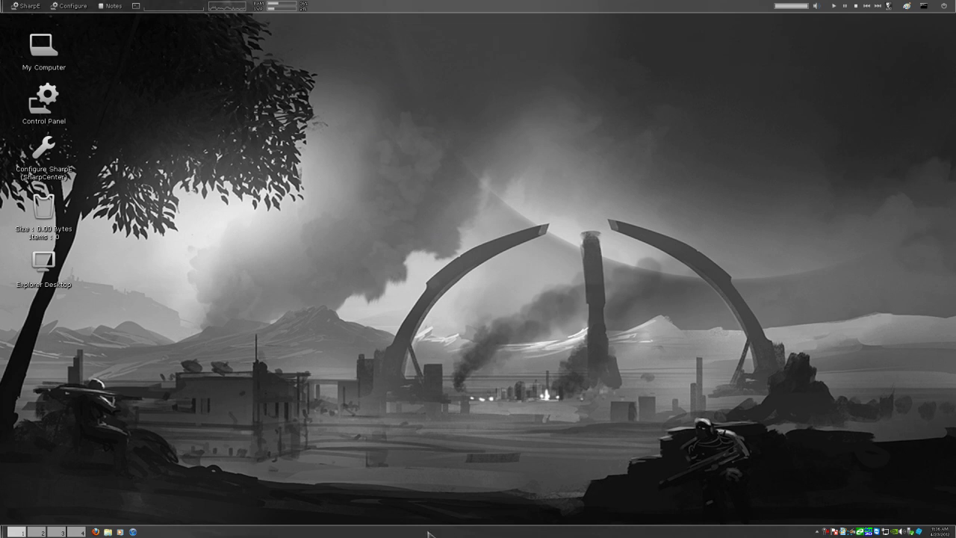
- Open SharpCenter's toolbar settings and bring up the Taskbar's SystemTray module for editing
right_click(391, 399)
mouse_move(429, 496)
mouse_move(487, 470)
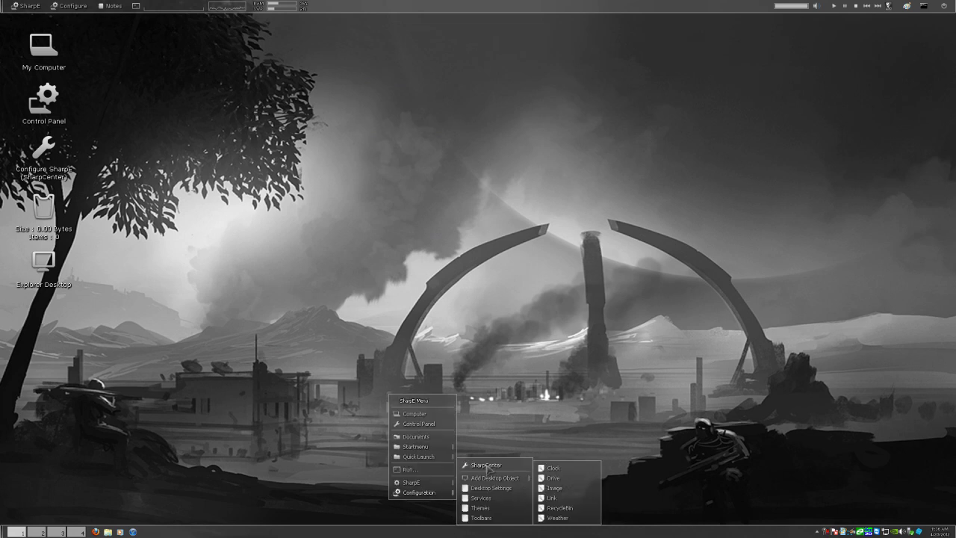
click(583, 469)
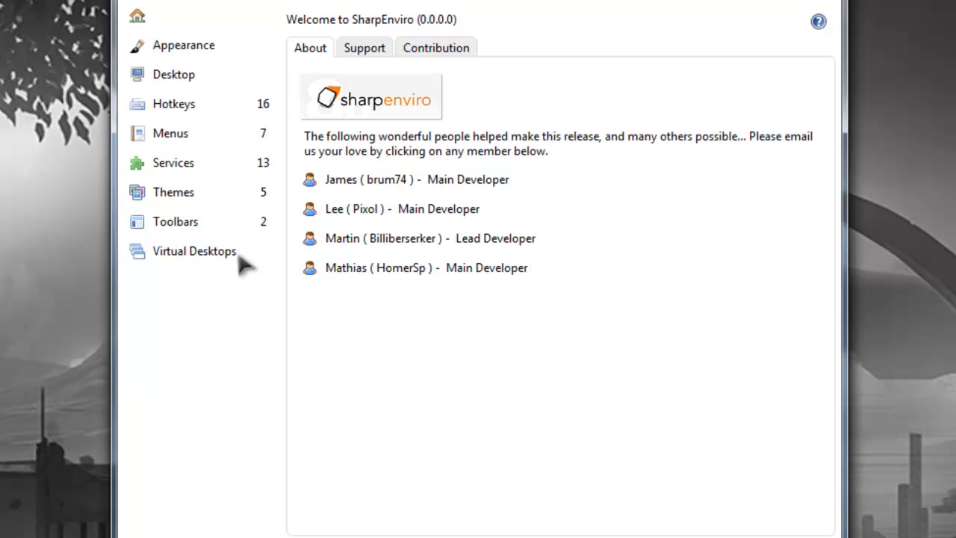
click(349, 253)
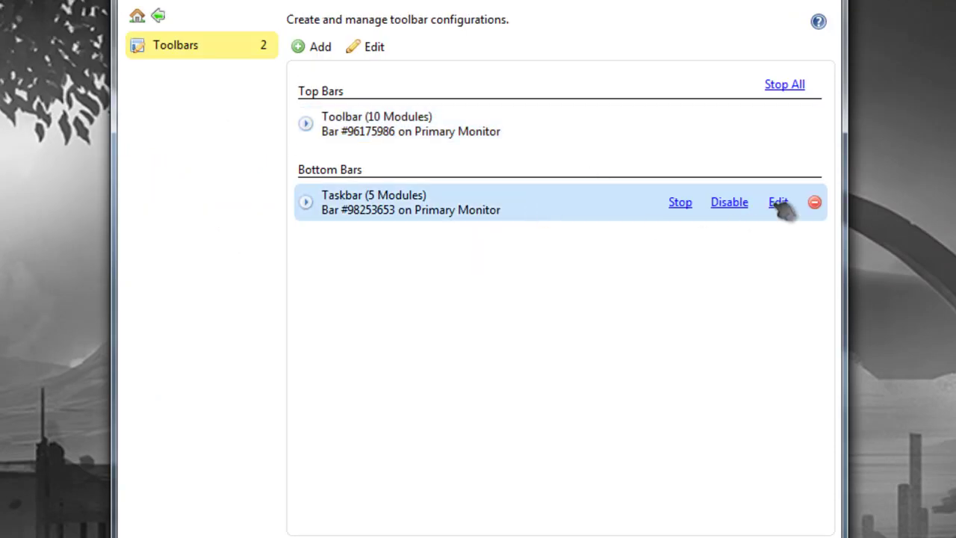
click(777, 202)
click(377, 173)
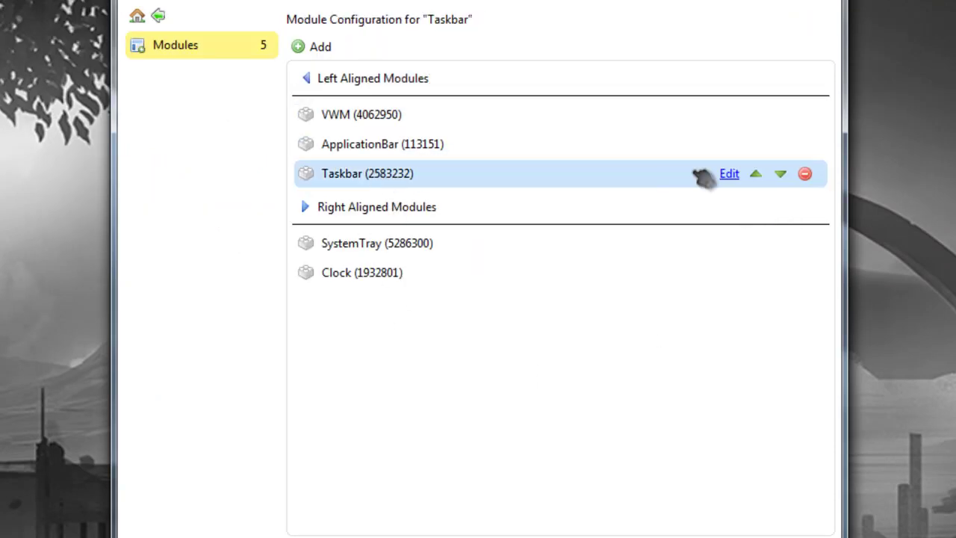
click(427, 245)
click(725, 251)
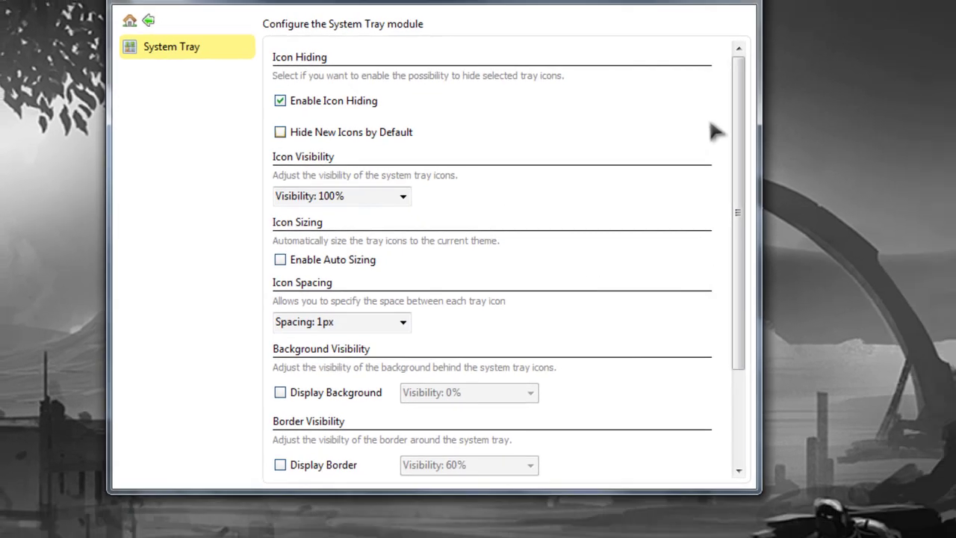
- Enable Color Blend Icon for the system tray with blend color #929292 sampled from the wallpaper, and apply it
scroll(366, 480, down, 5)
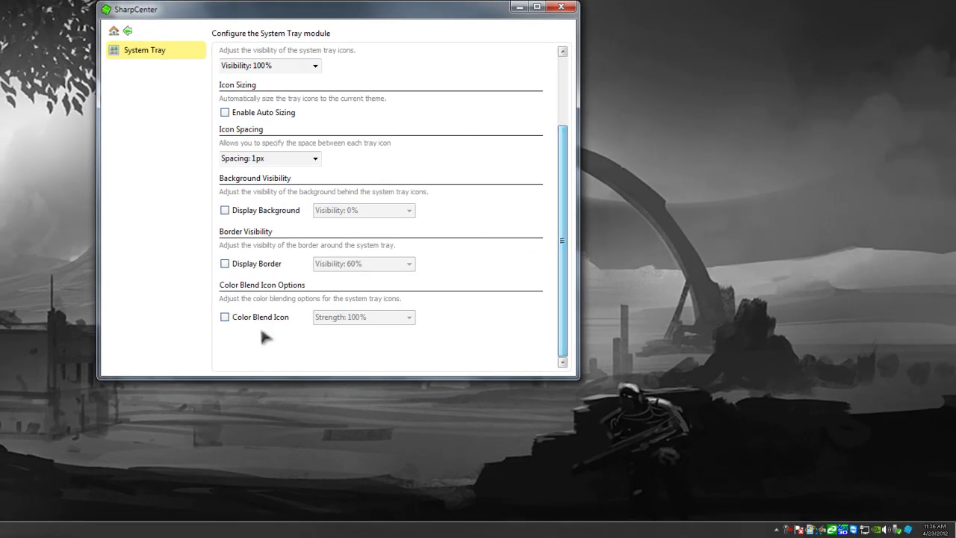
click(307, 451)
scroll(568, 279, down, 2)
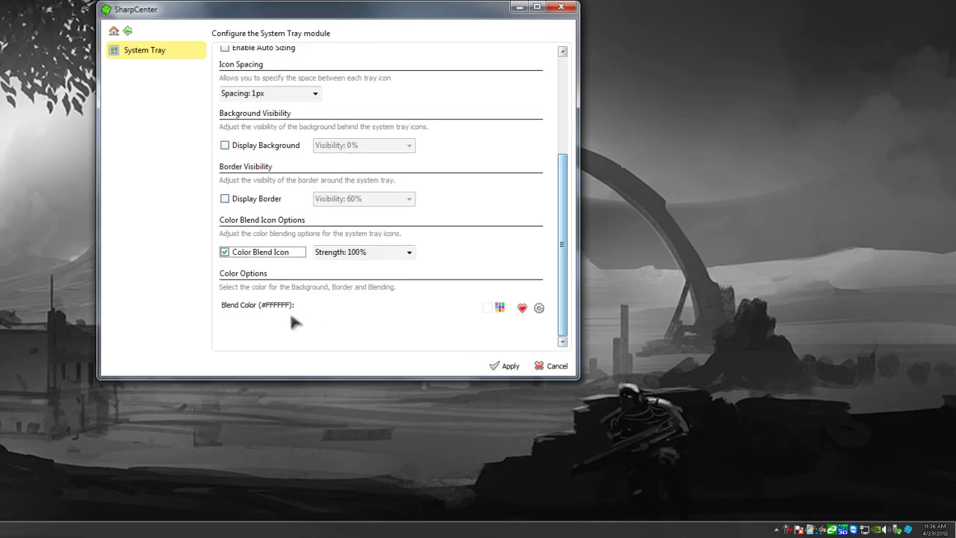
click(499, 309)
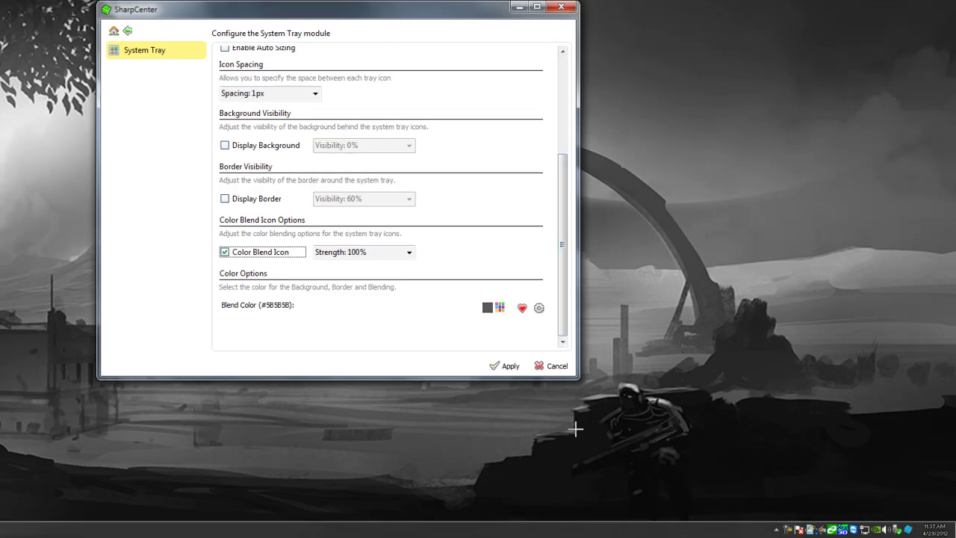
click(798, 282)
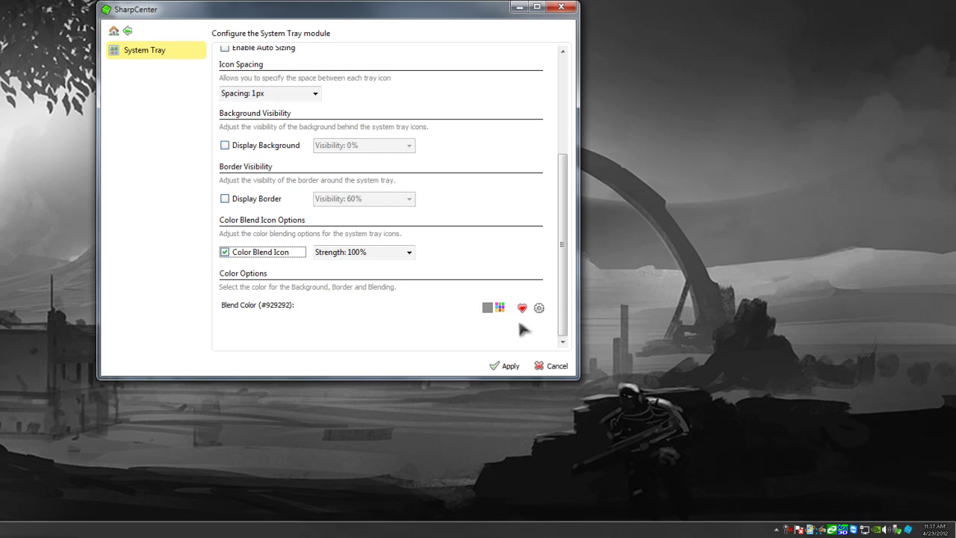
click(501, 366)
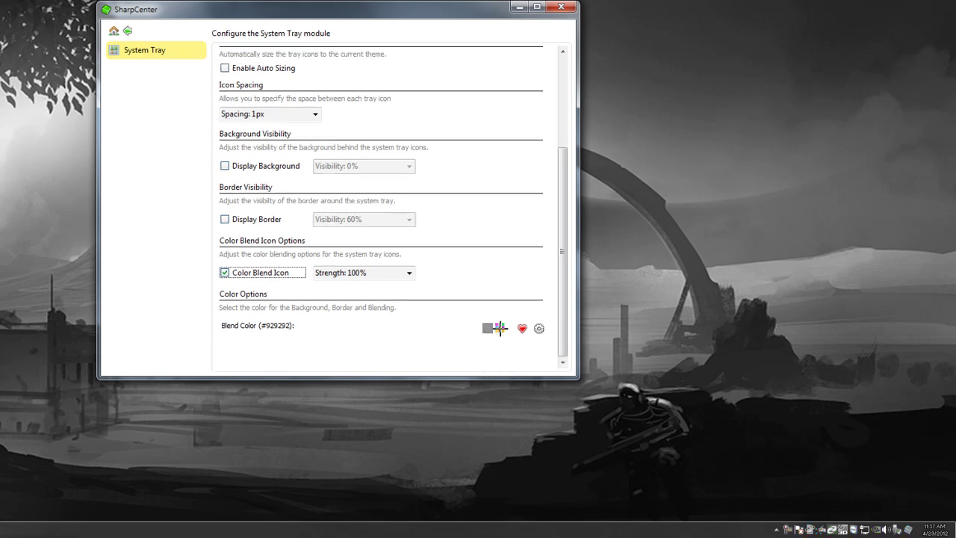
- Change the tray icons' blend color to the darker grey #434343 sampled from the wallpaper and apply it
click(498, 328)
click(698, 271)
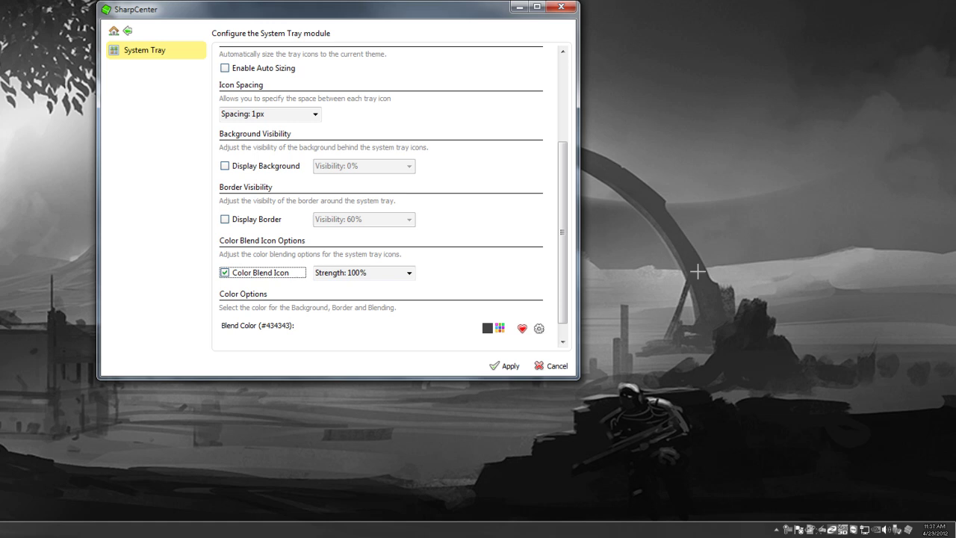
click(505, 366)
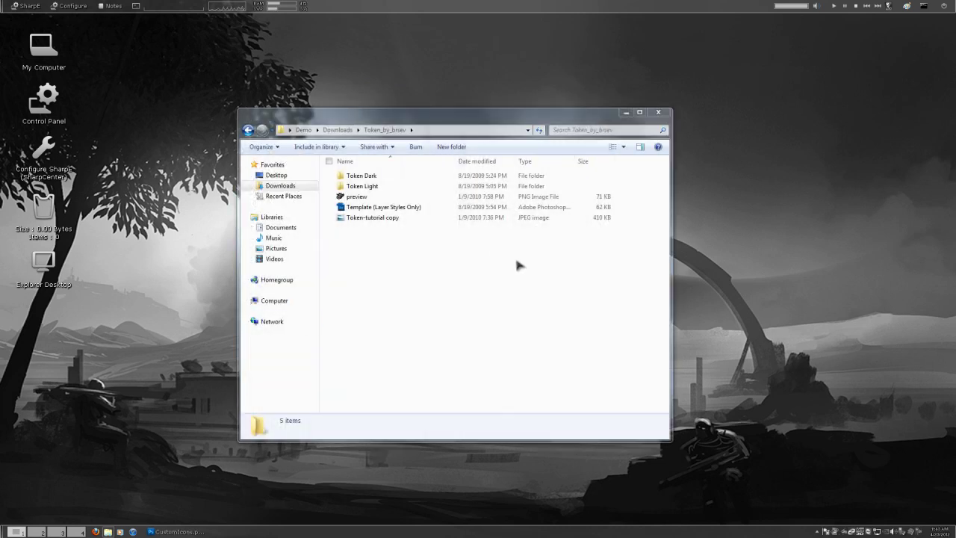
- Open the Template (Layer Styles Only) file from the Token_by_brsev folder in Downloads in Photoshop
key(BackSpace)
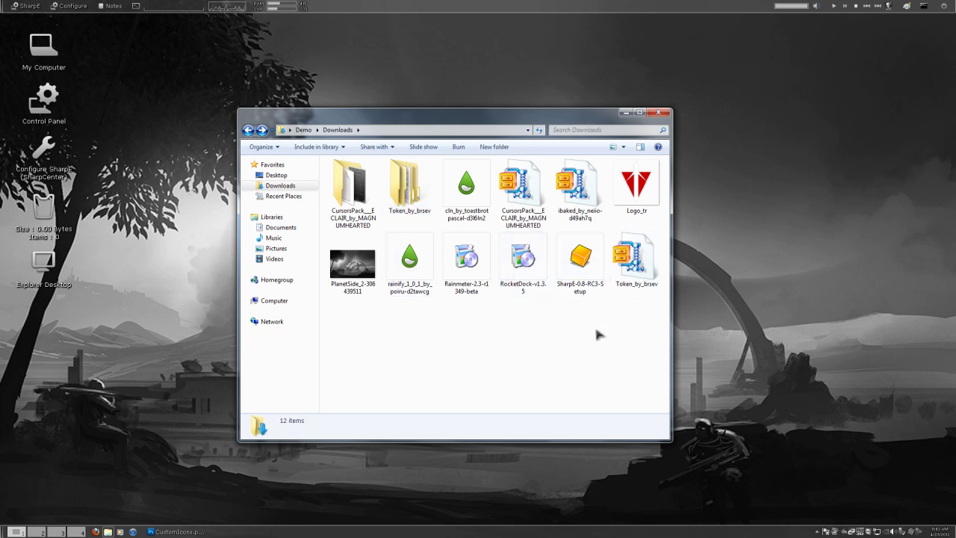
double_click(407, 185)
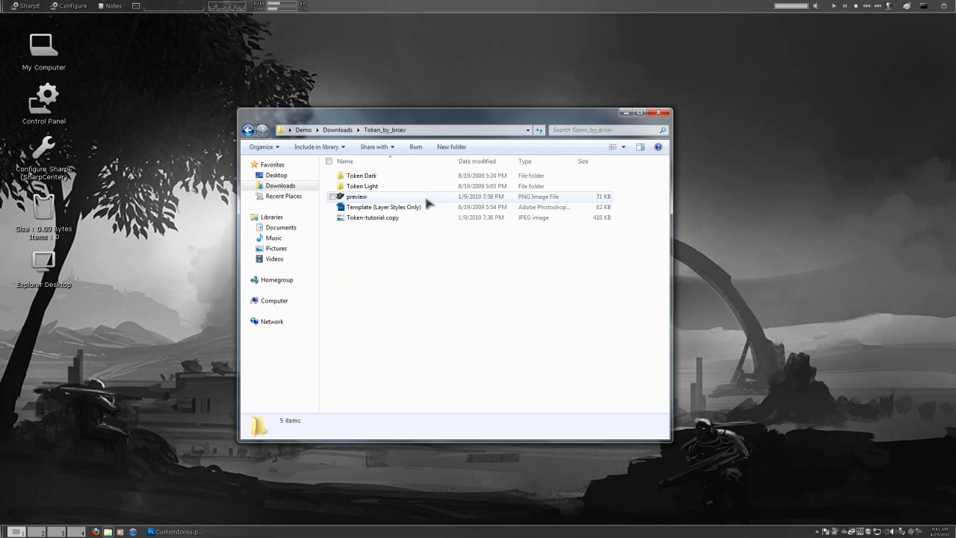
click(355, 208)
drag(404, 209, 149, 55)
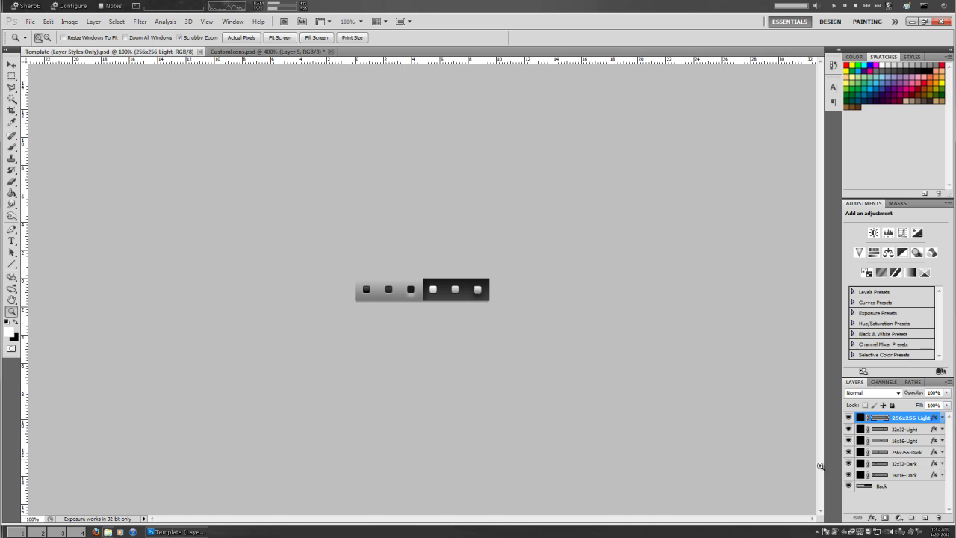
- Switch to the CustomIcons.psd document and look over its layers and the DC logo on Layer 5
click(268, 52)
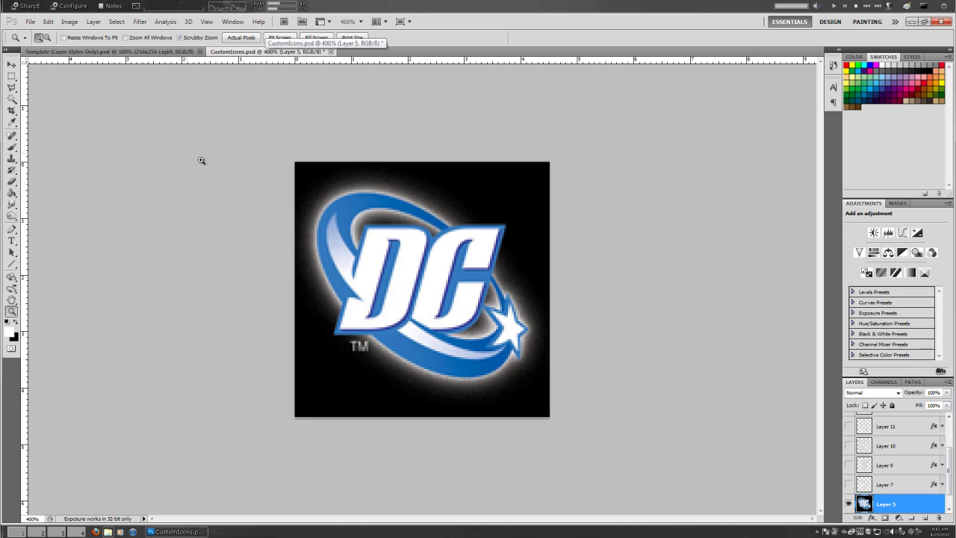
drag(951, 463, 928, 420)
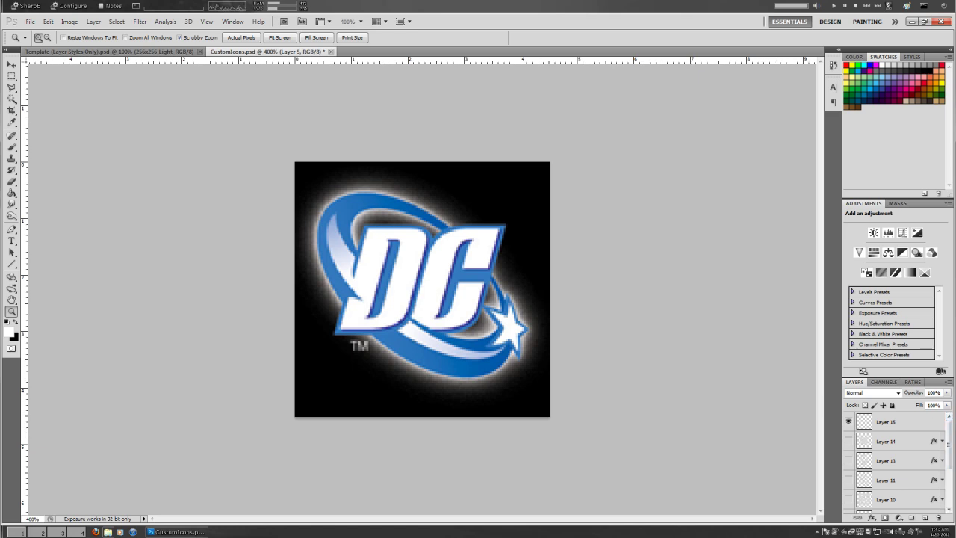
scroll(892, 463, down, 5)
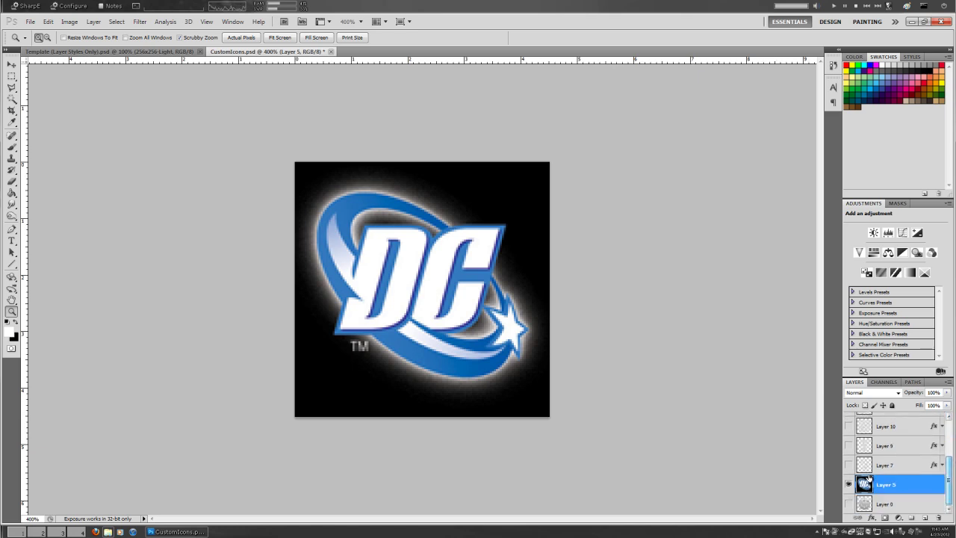
drag(426, 289, 440, 276)
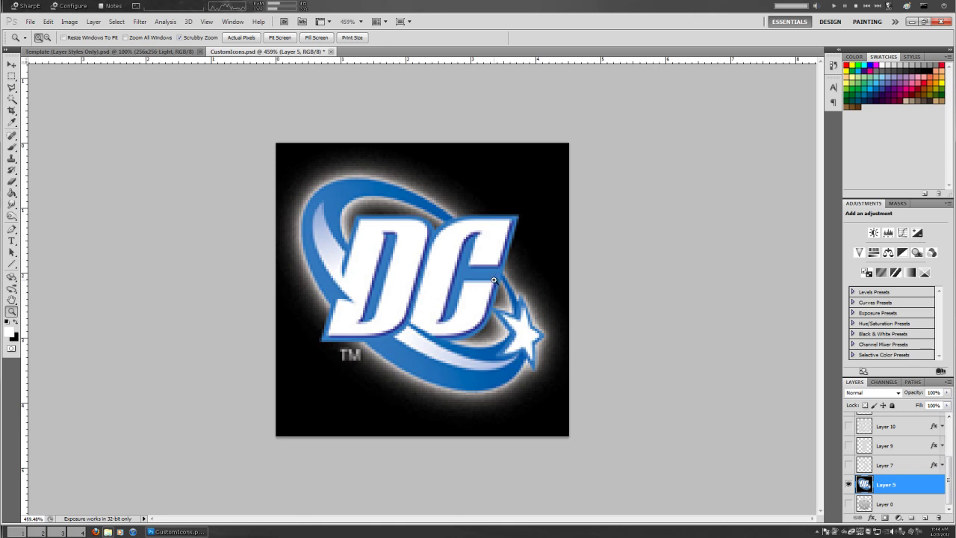
- Outline the DC logo's letters, swoosh and star as a Polygonal Lasso selection and make Layer 15 active
click(11, 88)
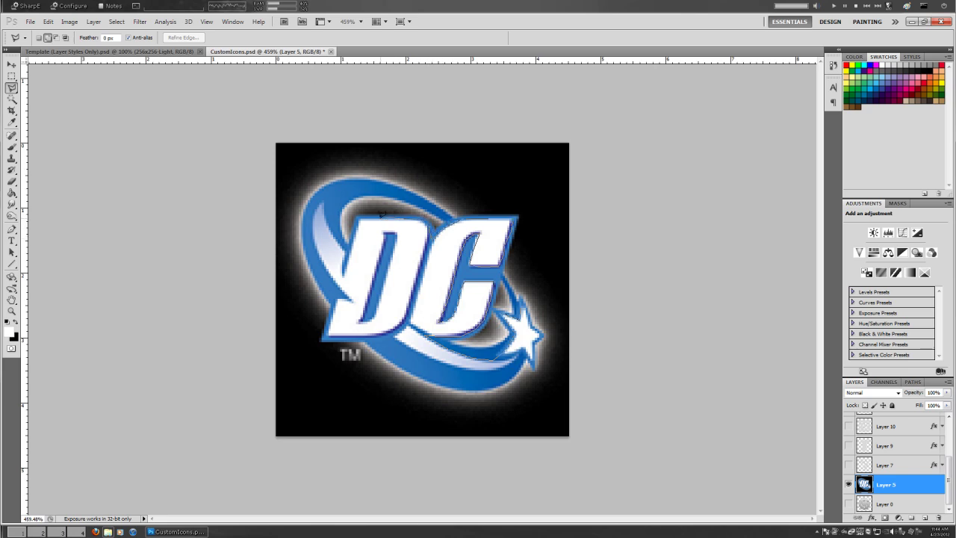
click(328, 222)
key(m)
key(ctrl+shift+alt+n)
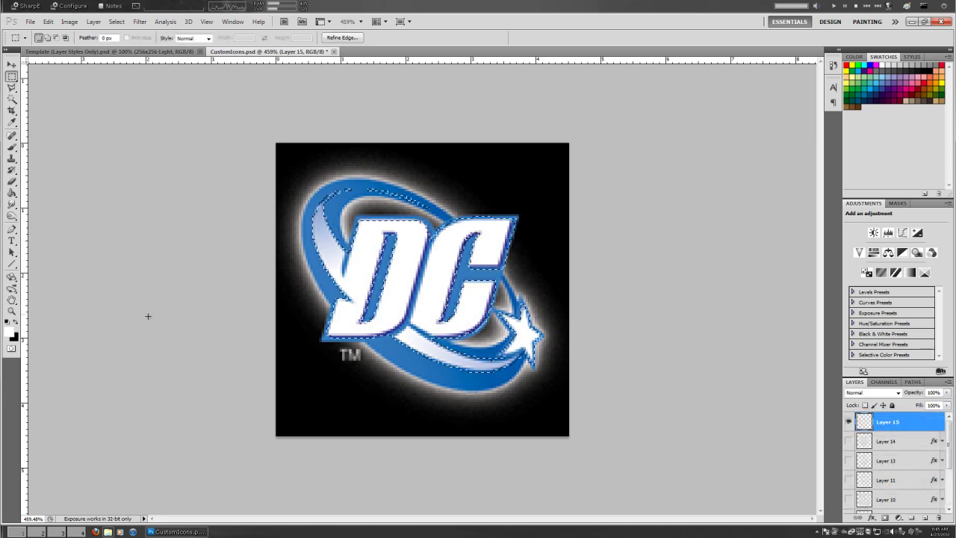
- Show Layer 9 long enough to sample the T icon's light grey with the Eyedropper, and hide the layer again
click(11, 87)
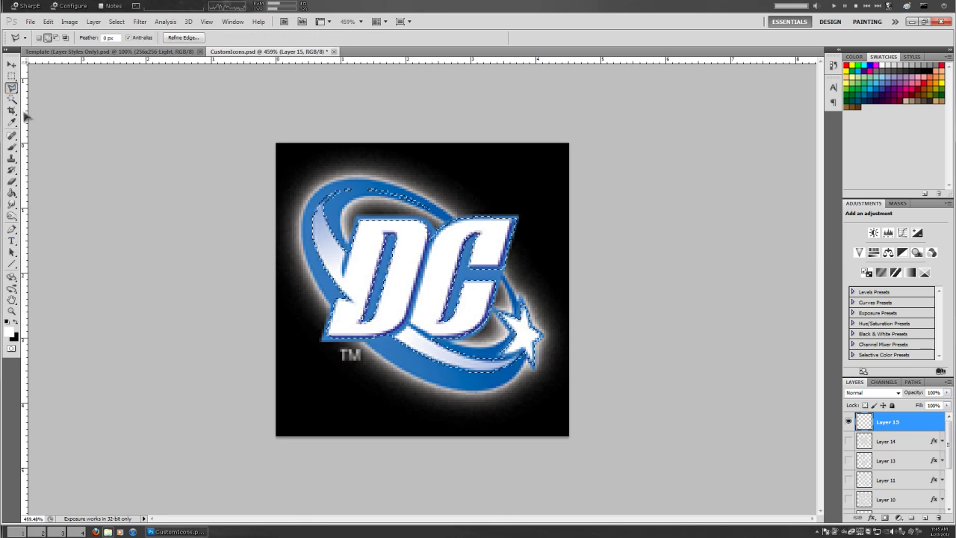
click(15, 147)
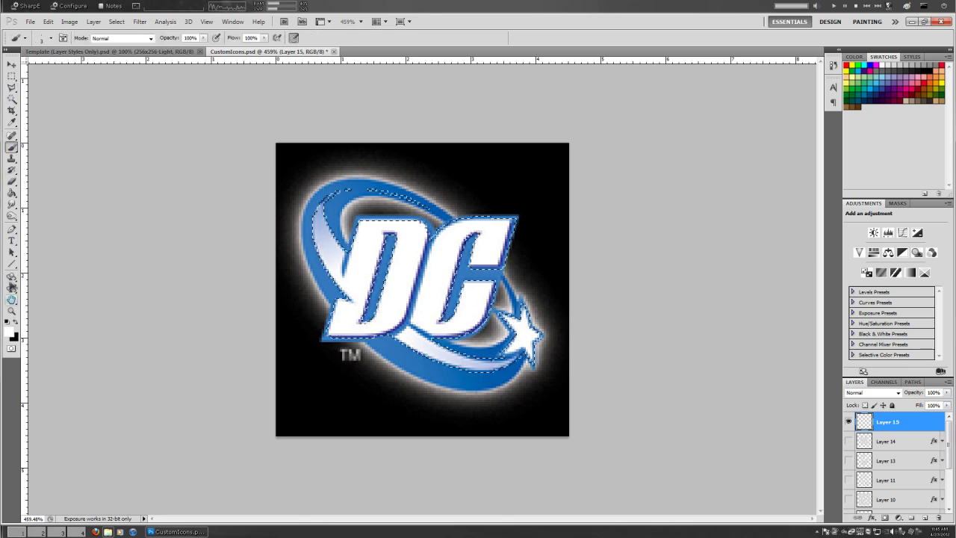
drag(949, 418, 949, 495)
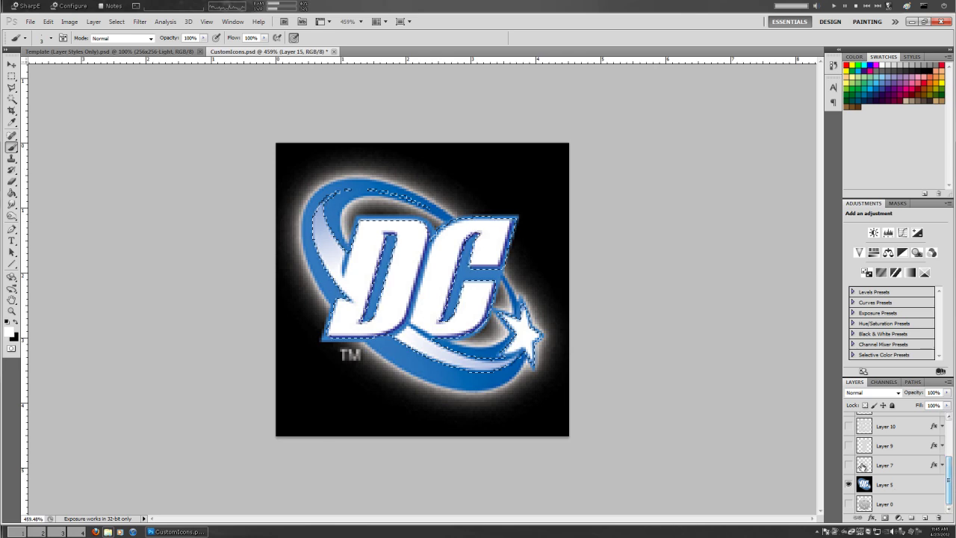
click(848, 445)
click(904, 448)
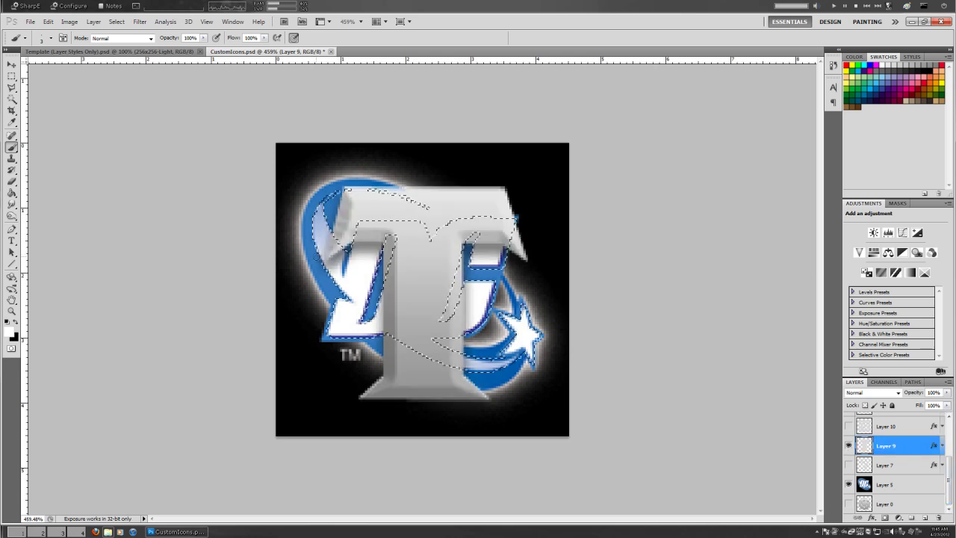
click(12, 122)
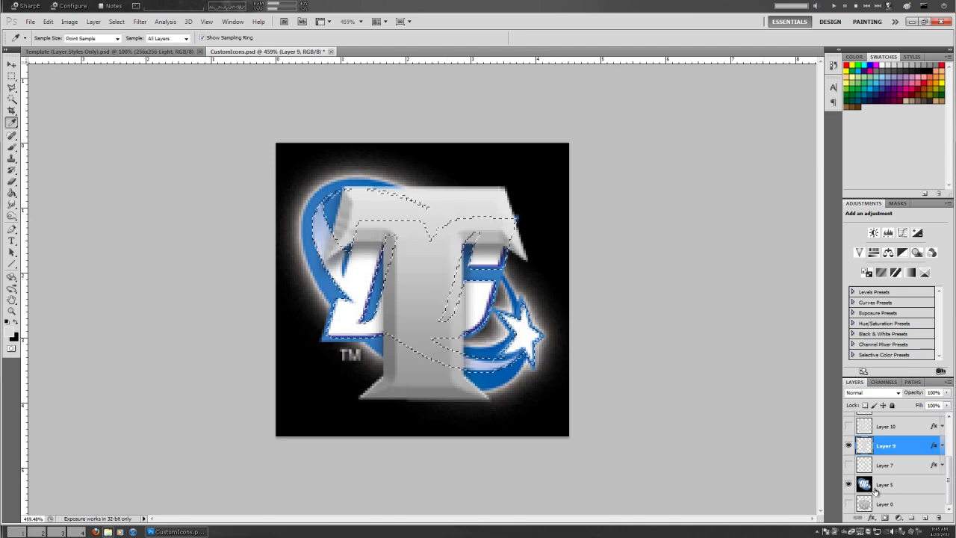
click(848, 445)
- Paint the selected logo shape light grey on Layer 15 with a 78 px brush, and deselect it
scroll(896, 455, up, 3)
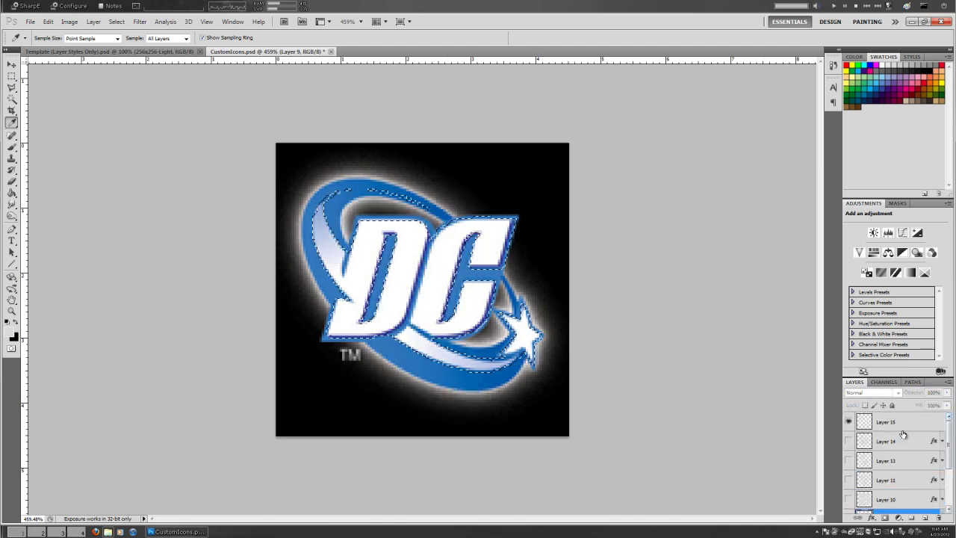
click(908, 428)
click(12, 147)
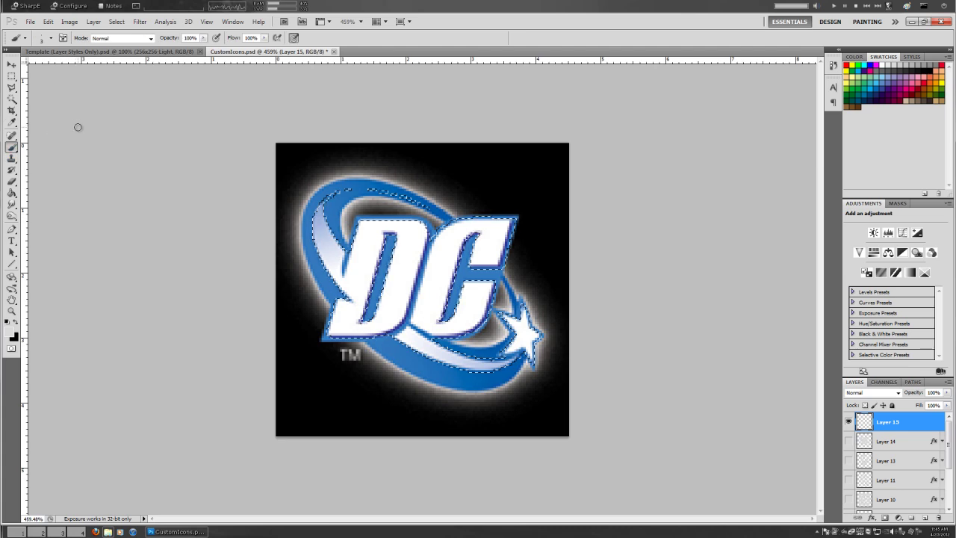
click(51, 39)
mouse_move(54, 66)
mouse_down()
mouse_move(28, 67)
mouse_move(55, 66)
mouse_up()
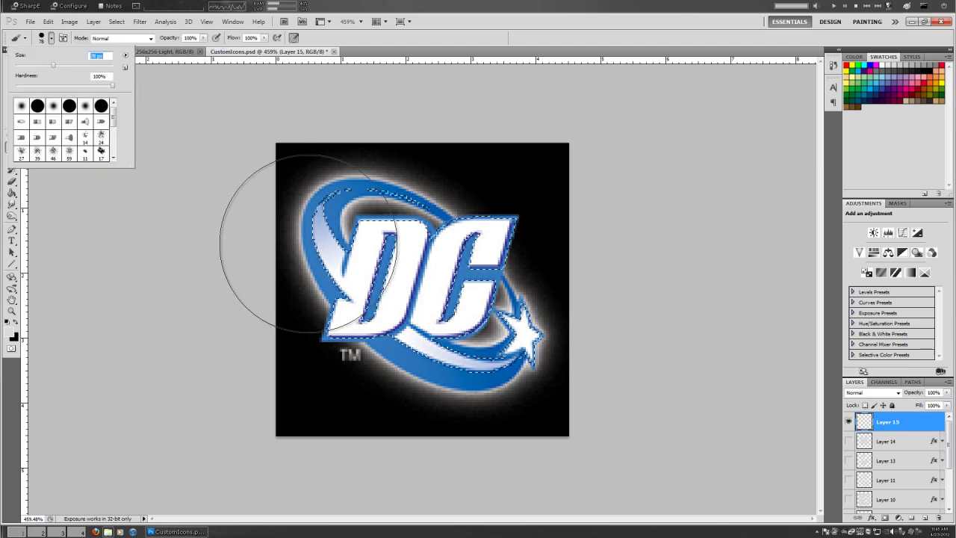
mouse_move(309, 243)
mouse_down()
mouse_move(229, 204)
mouse_move(448, 246)
mouse_move(333, 333)
mouse_up()
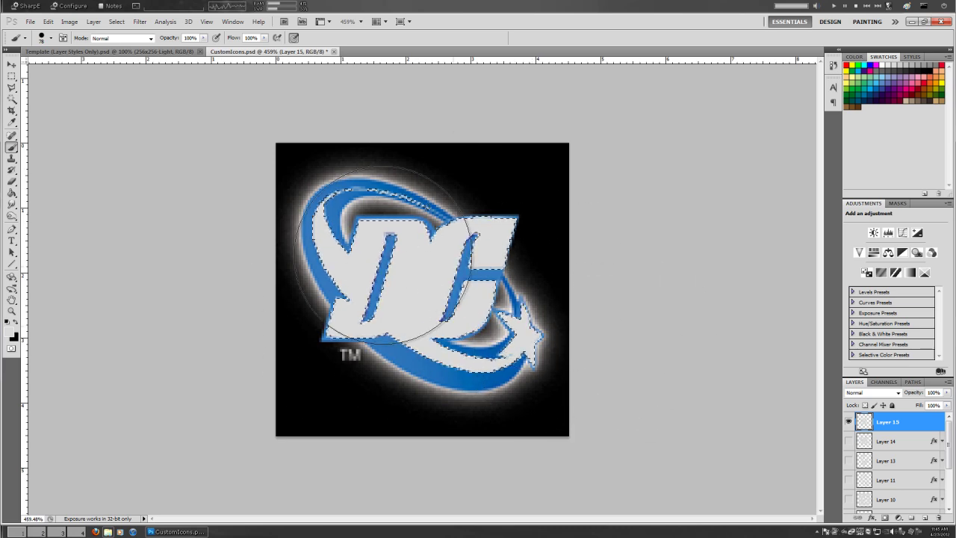
key(m)
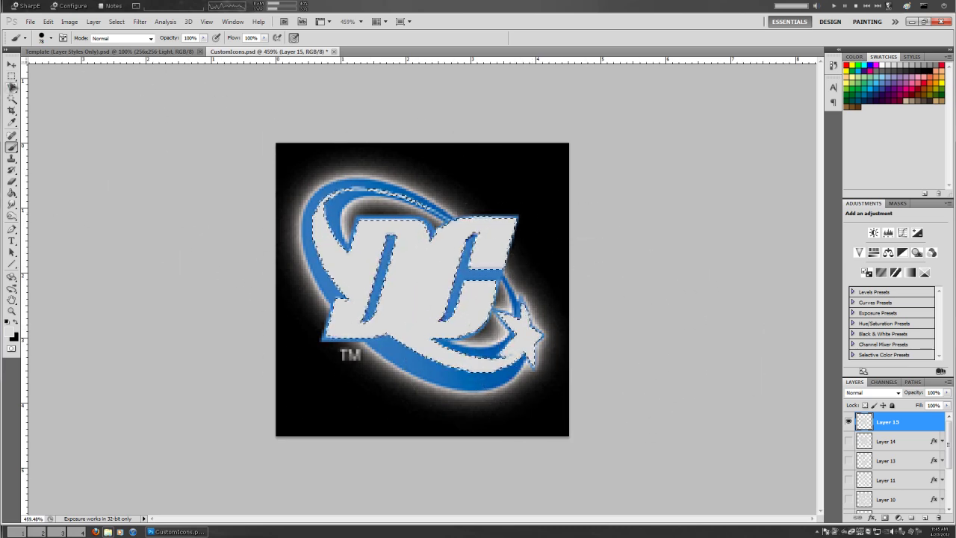
key(ctrl+d)
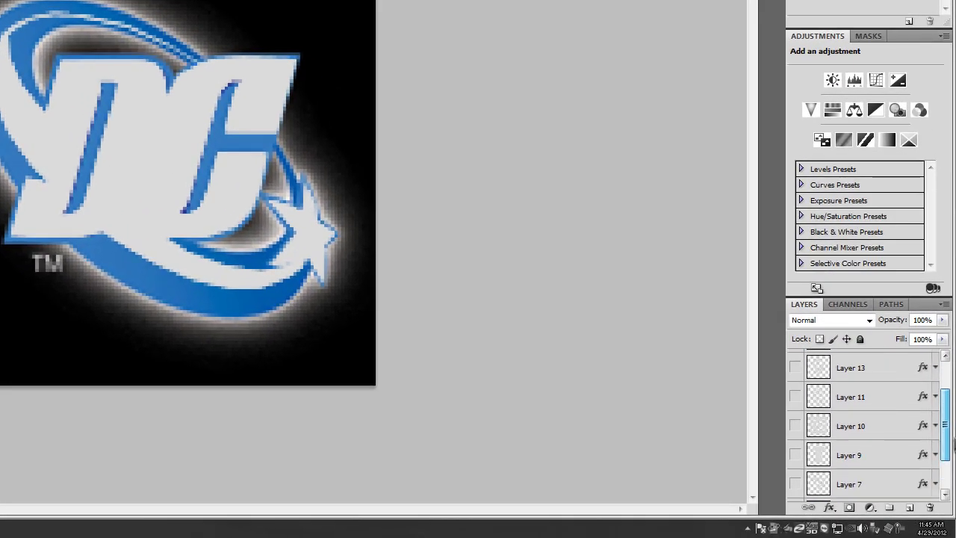
- Copy the layer style of Layer 10
scroll(889, 463, down, 2)
click(847, 463)
click(795, 427)
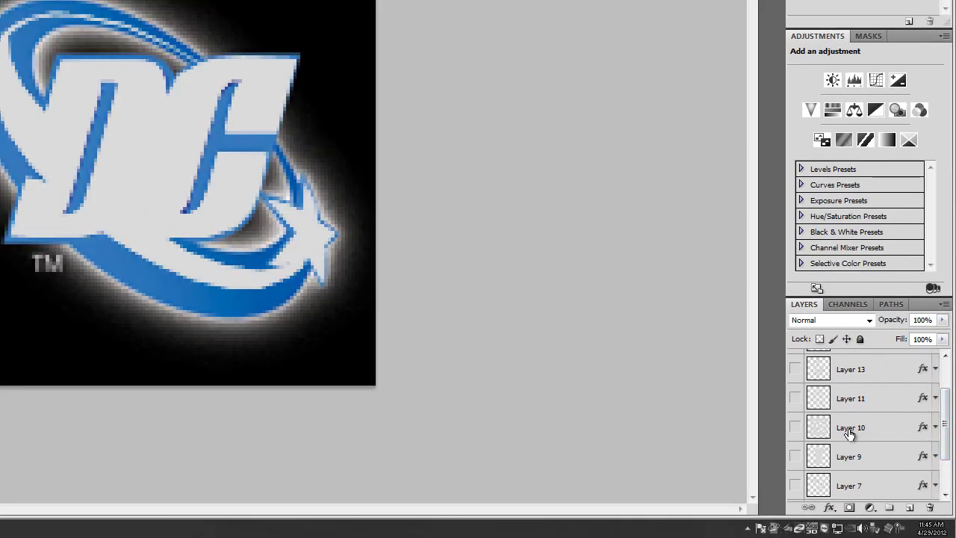
click(851, 433)
right_click(851, 433)
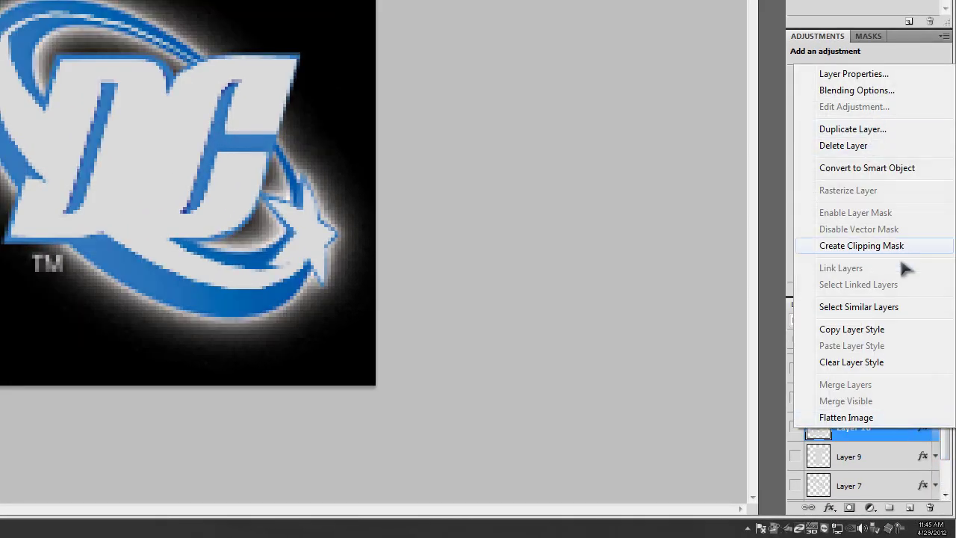
click(859, 330)
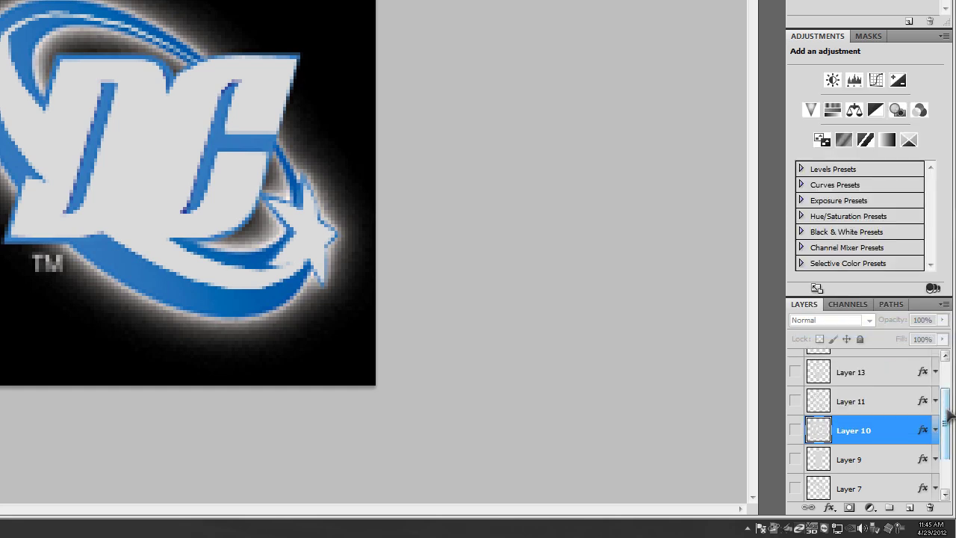
- Paste the copied layer style onto Layer 15
scroll(896, 396, up, 2)
right_click(858, 370)
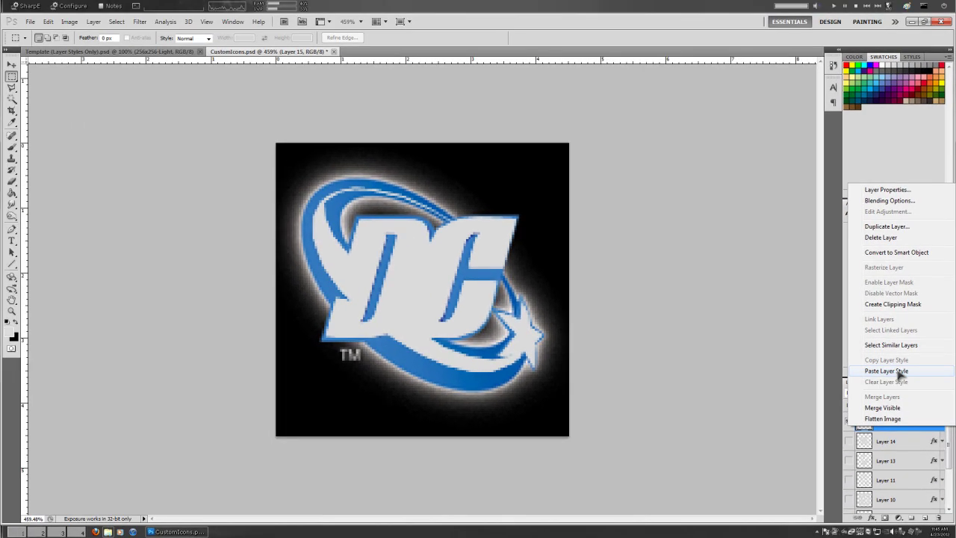
click(890, 368)
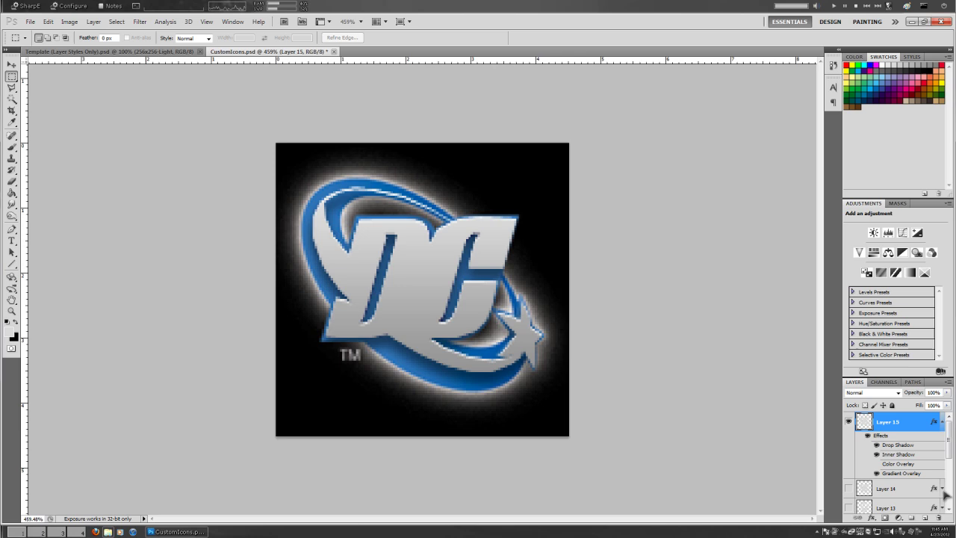
- Hide Layer 5 with the original DC logo image and view the finished icon at actual pixel size
scroll(945, 495, down, 5)
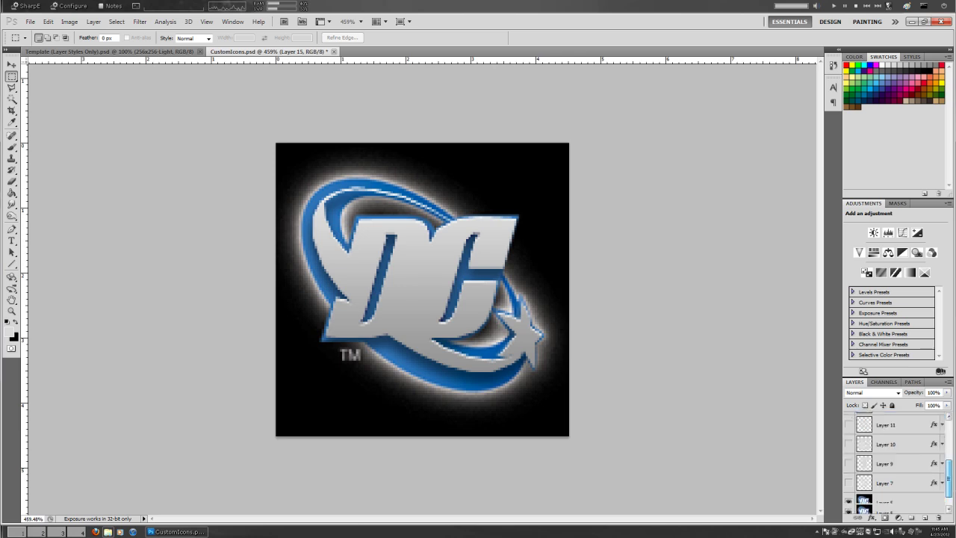
click(847, 485)
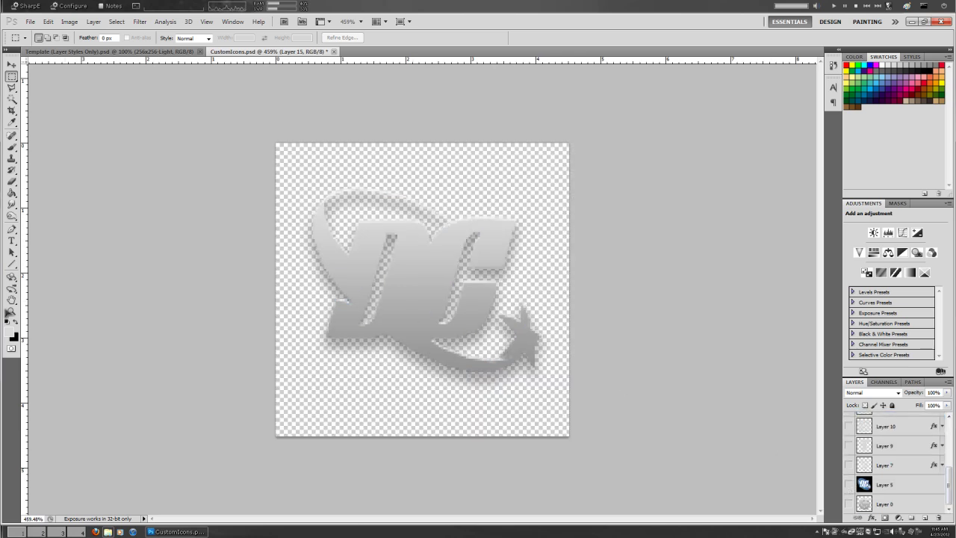
key(z)
right_click(410, 293)
click(448, 309)
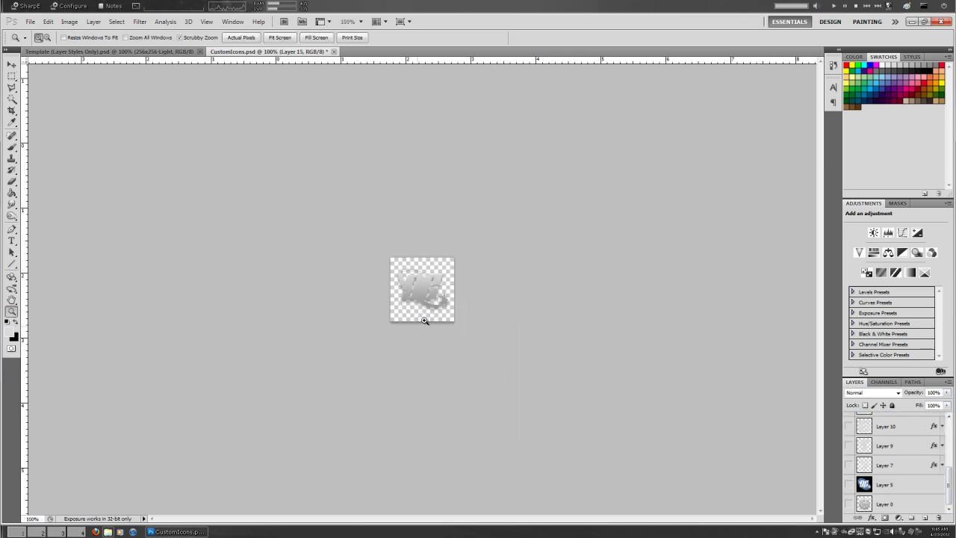
click(30, 21)
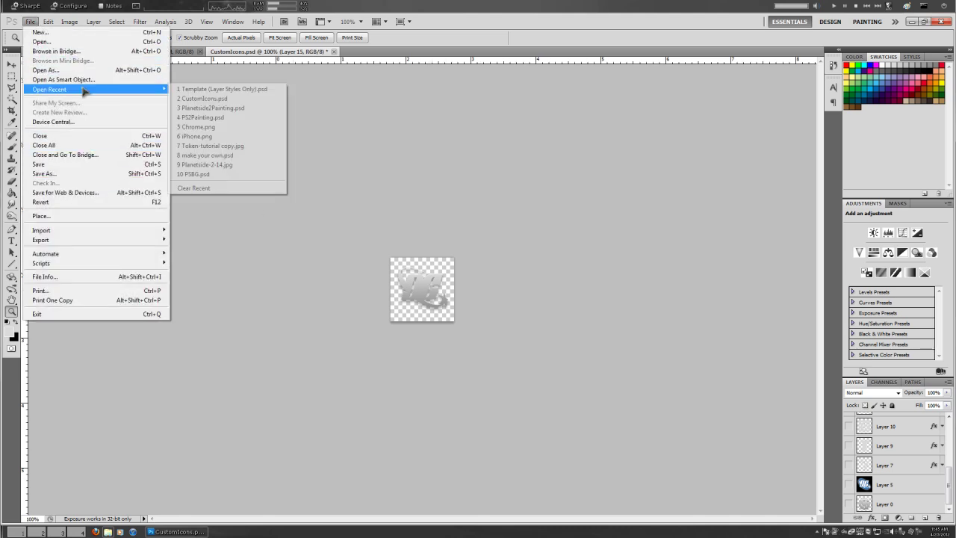
click(75, 173)
click(599, 275)
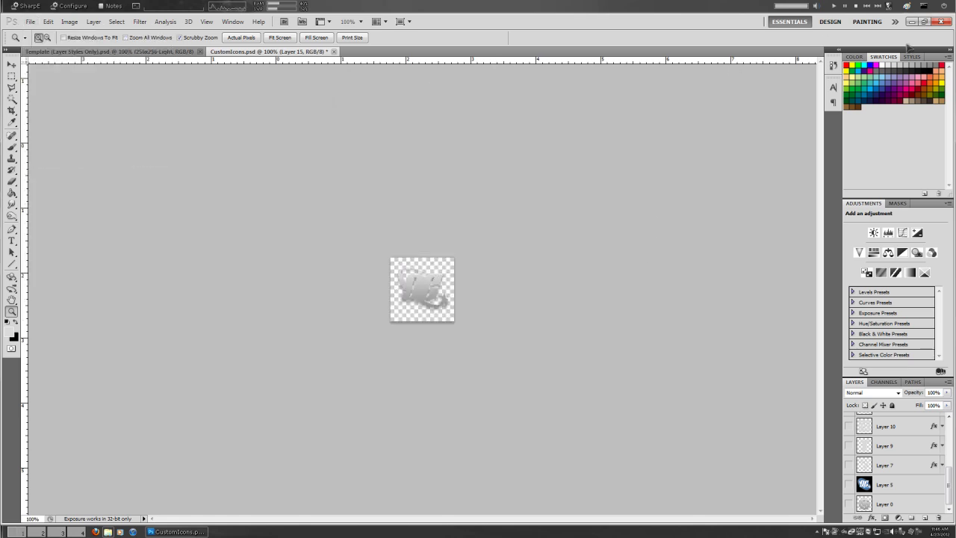
- Quit Photoshop without saving the changes to CustomIcons.psd
click(943, 22)
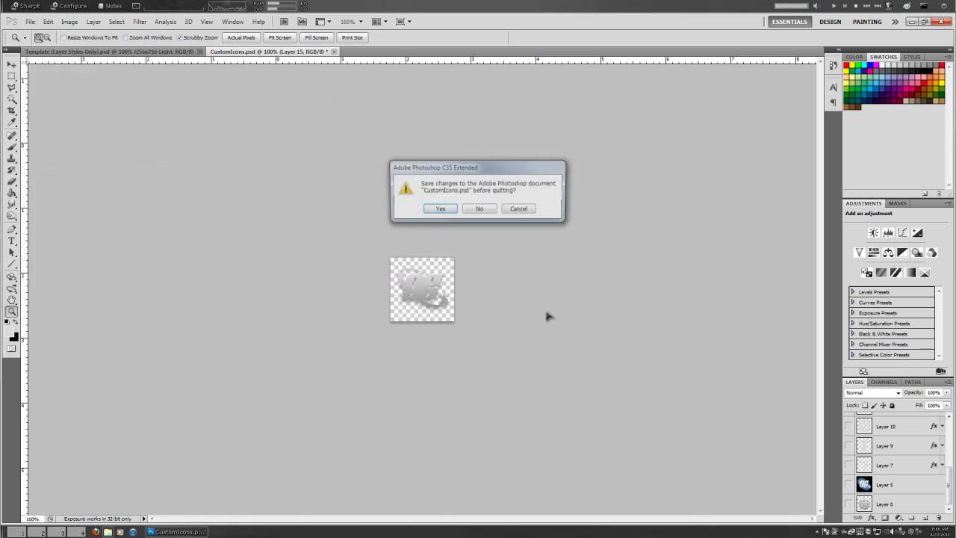
click(480, 209)
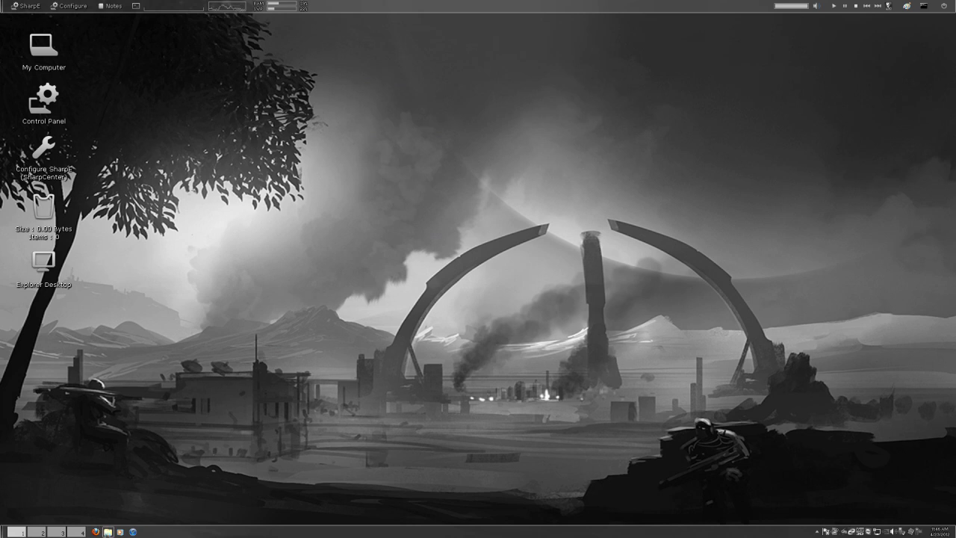
- Open SharpCenter and bring up the ApplicationBar module's settings for the Taskbar toolbar
click(30, 6)
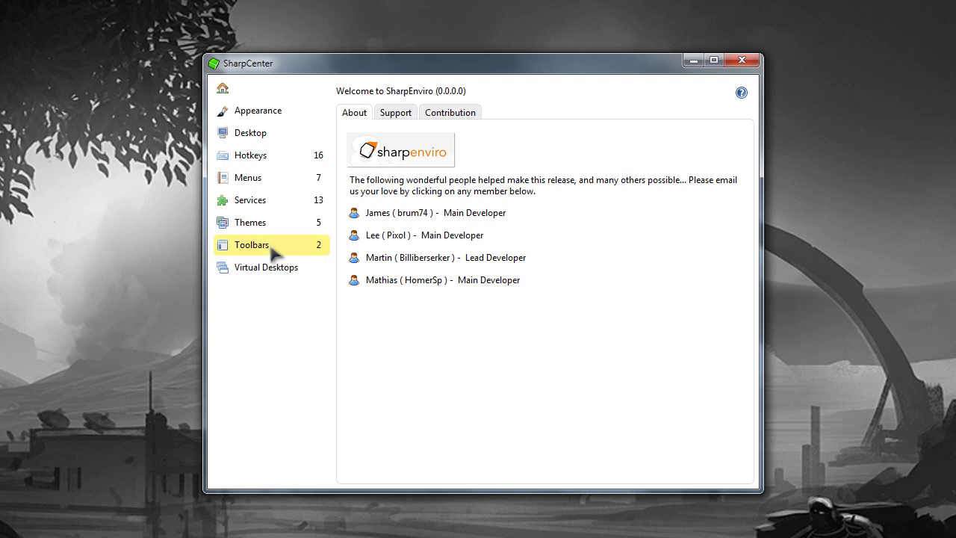
click(272, 251)
click(487, 230)
click(713, 231)
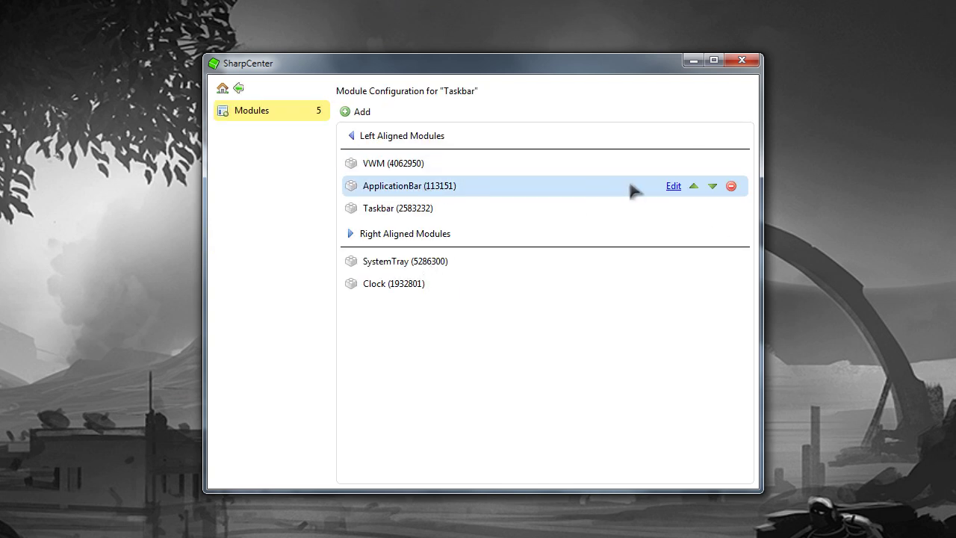
click(676, 188)
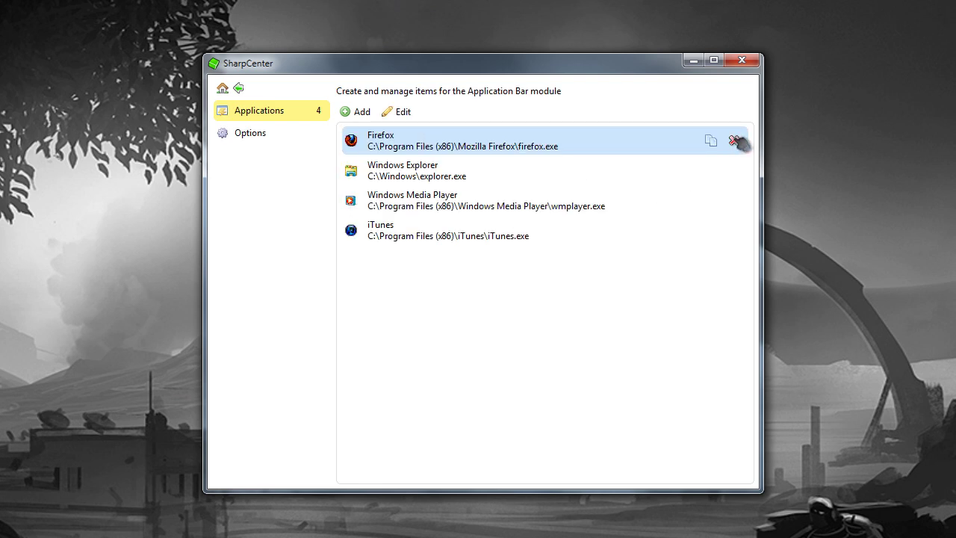
- Start editing the Firefox entry and browse for its icon in Downloads\Token_by_brsev\Token Light\TokenW-PNG
click(407, 112)
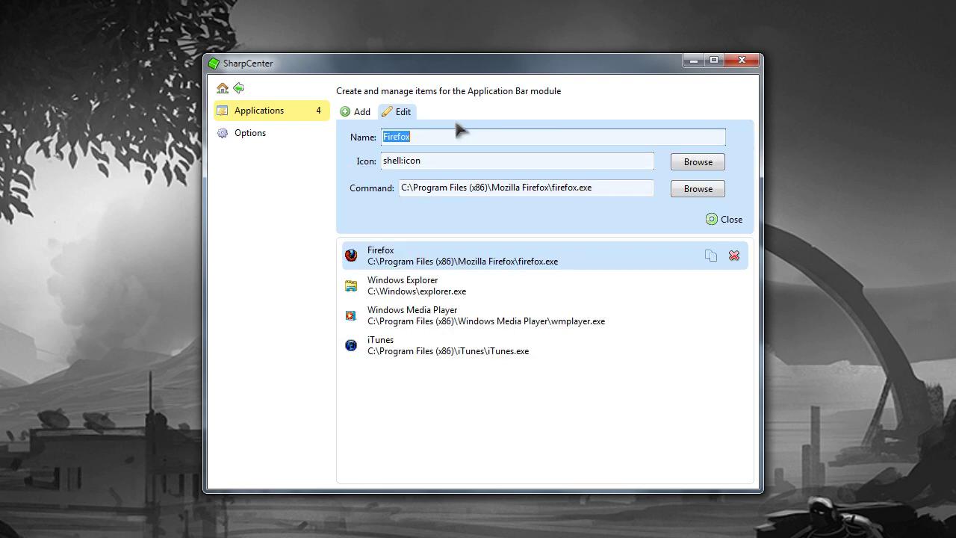
click(696, 164)
click(713, 196)
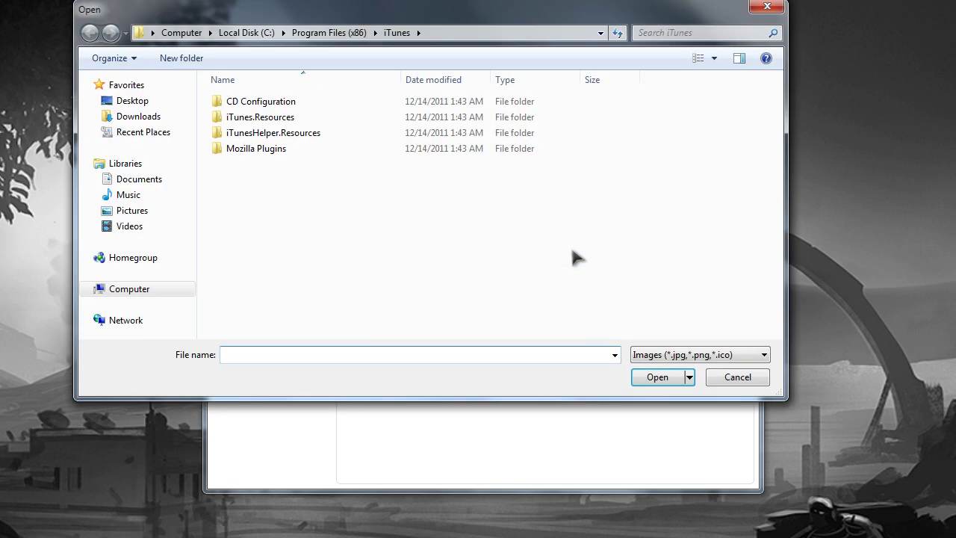
click(138, 116)
double_click(336, 149)
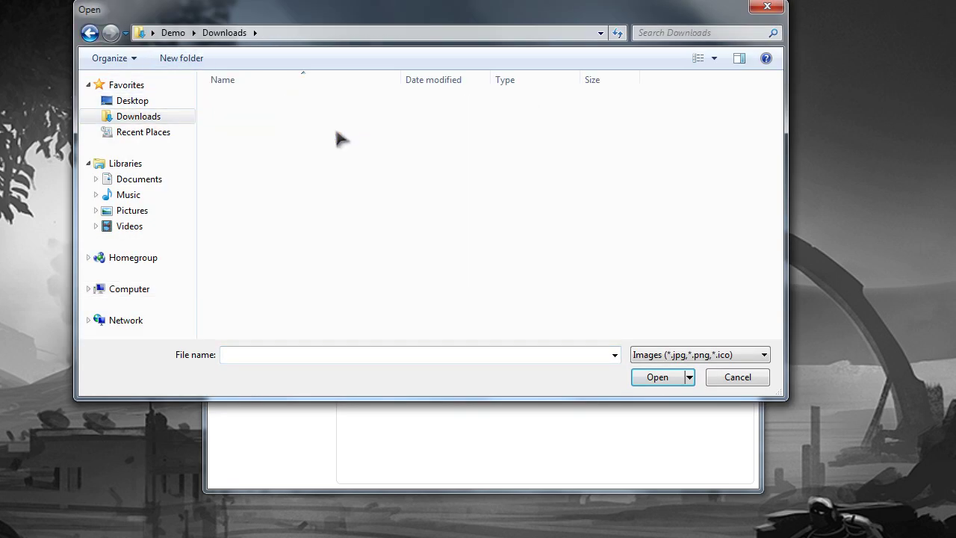
double_click(338, 131)
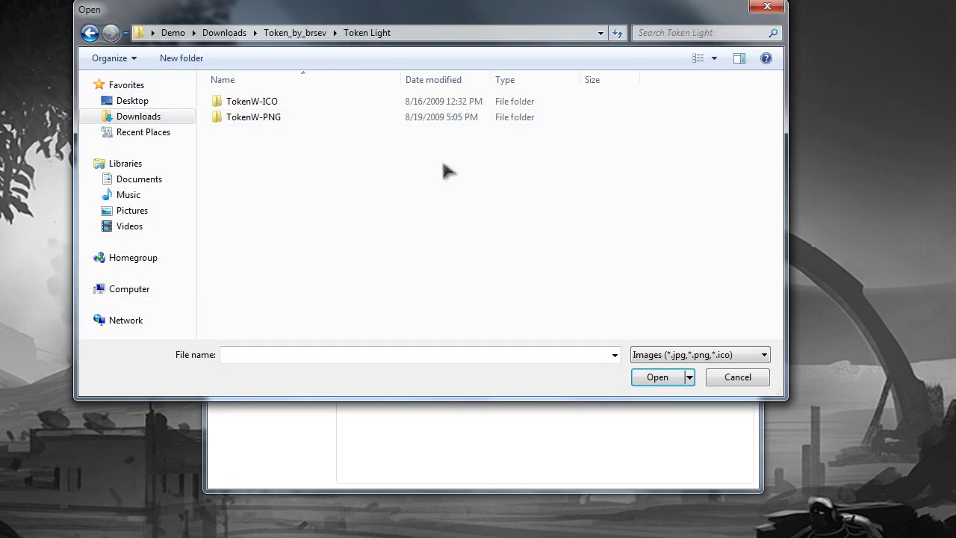
double_click(298, 102)
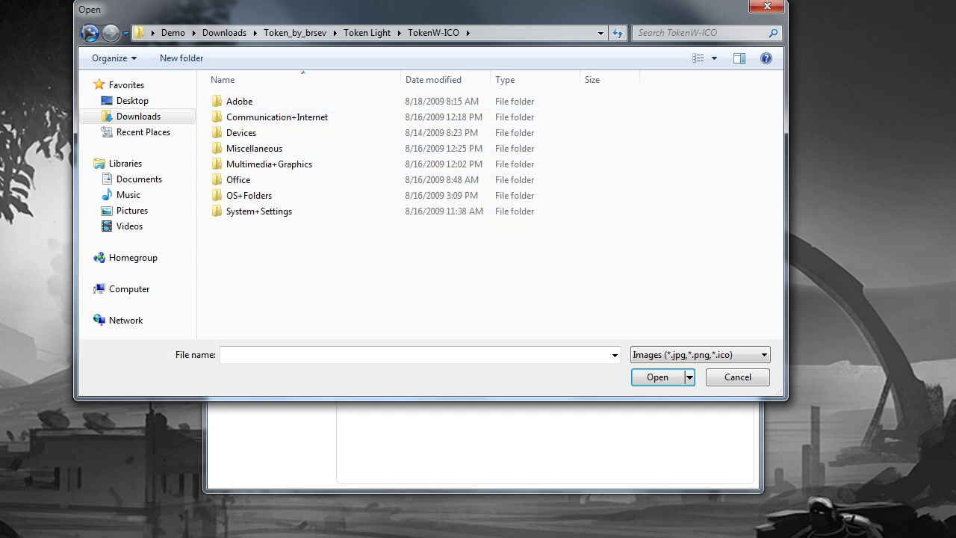
click(90, 33)
double_click(265, 117)
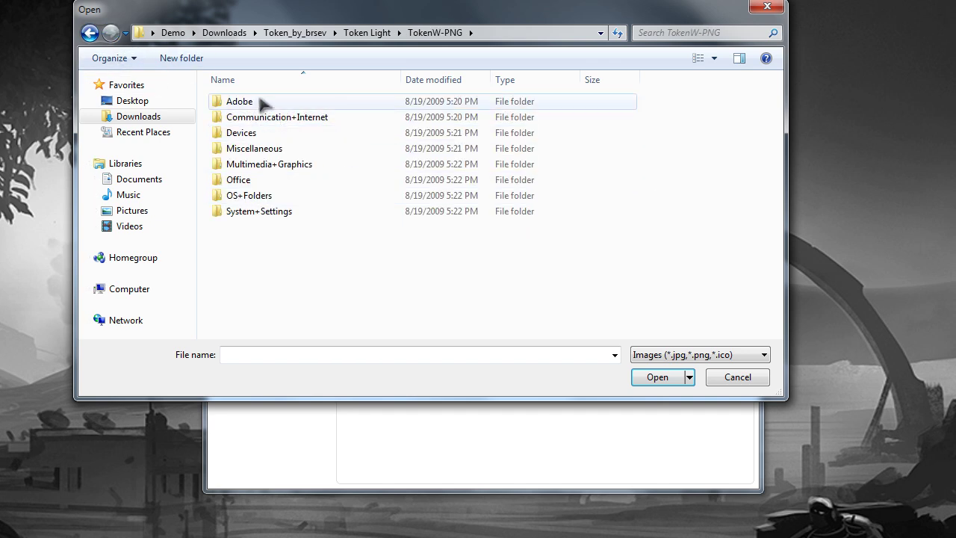
- Choose the Firefox image from the Communication+Internet folder as the entry's icon and apply the change
double_click(299, 119)
scroll(779, 133, down, 3)
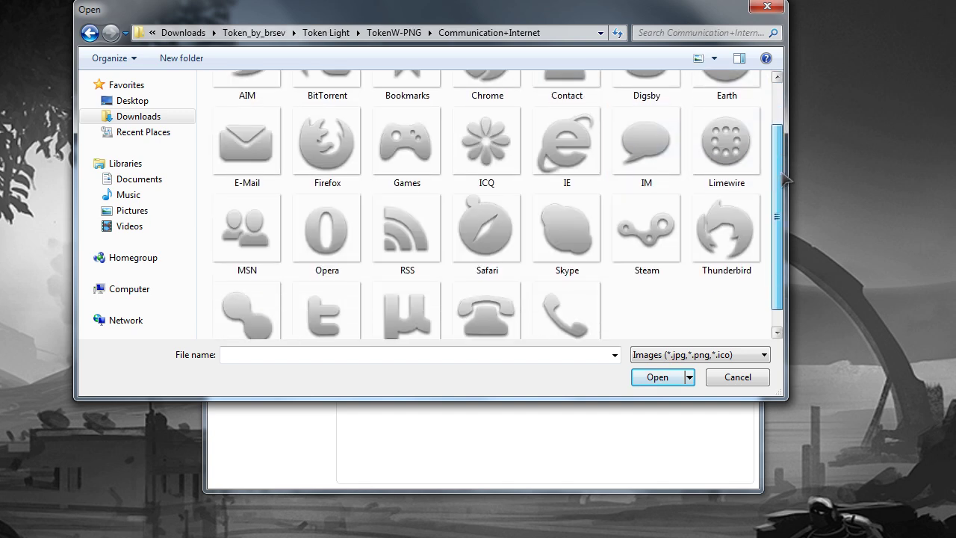
click(726, 209)
click(332, 123)
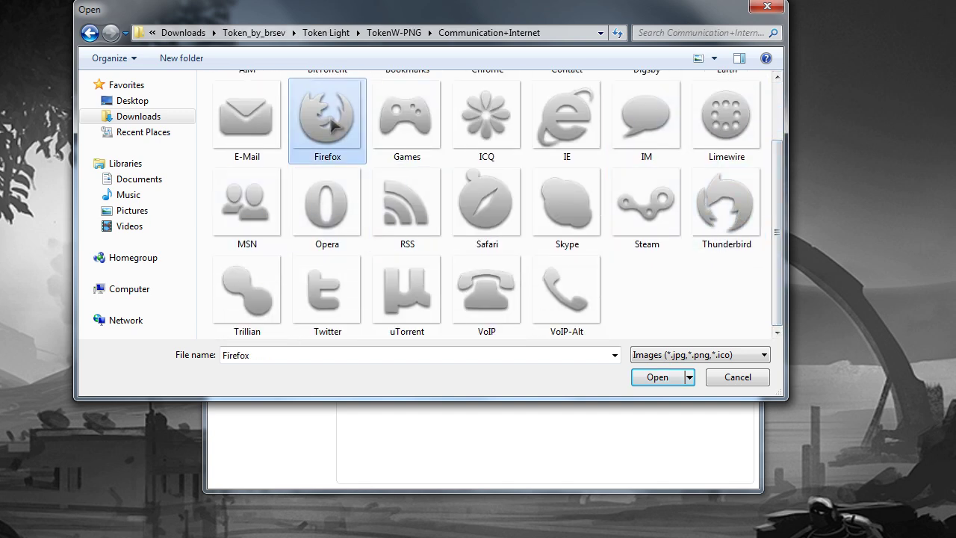
click(657, 376)
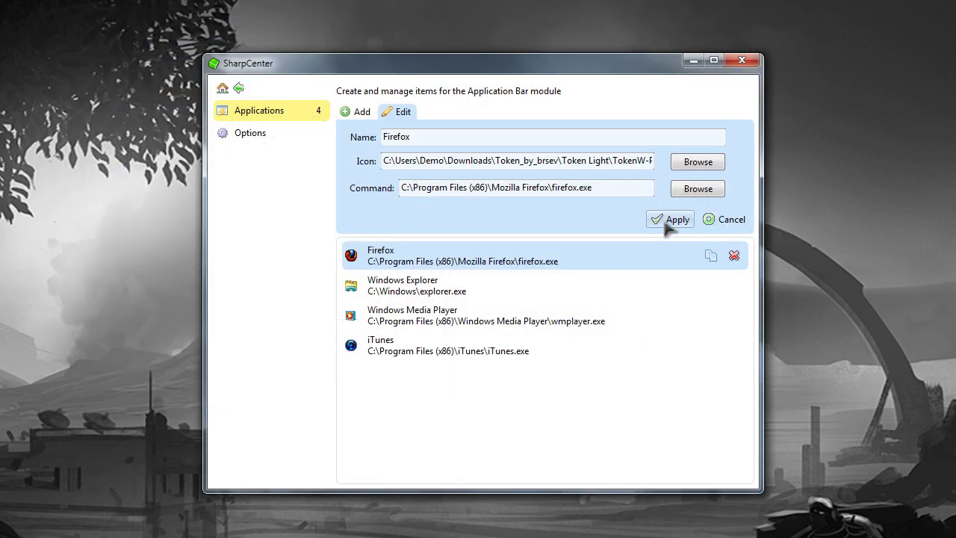
click(669, 221)
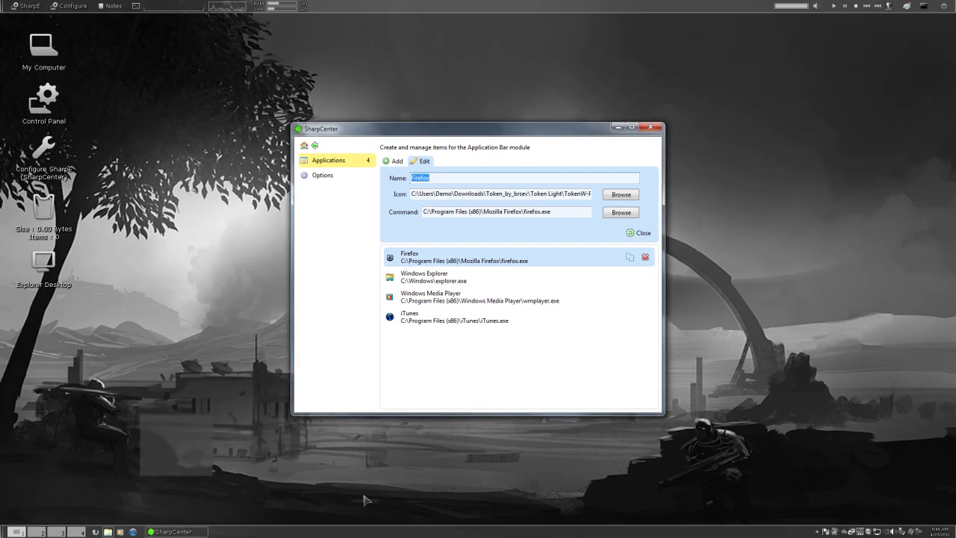
click(365, 498)
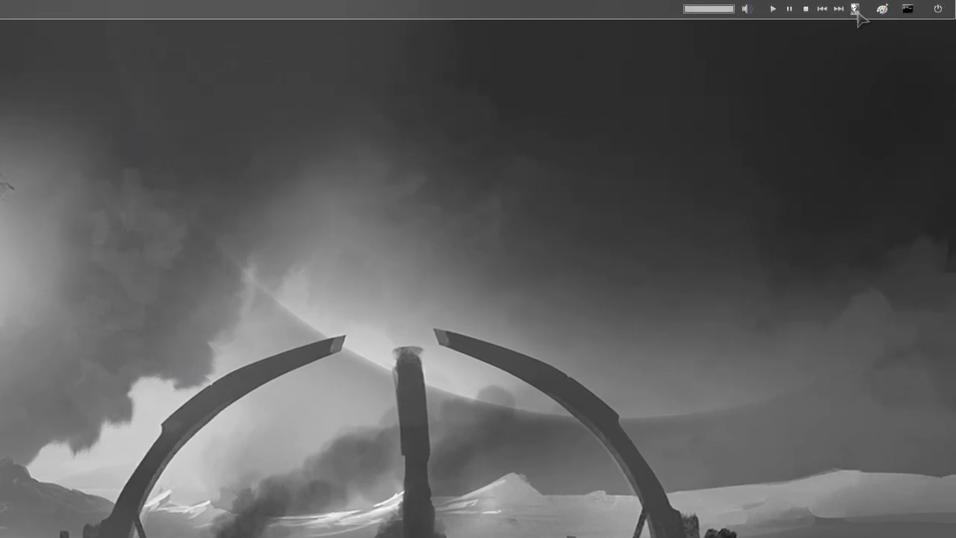
- Set the top toolbar's media controller to use iTunes as its player
click(855, 8)
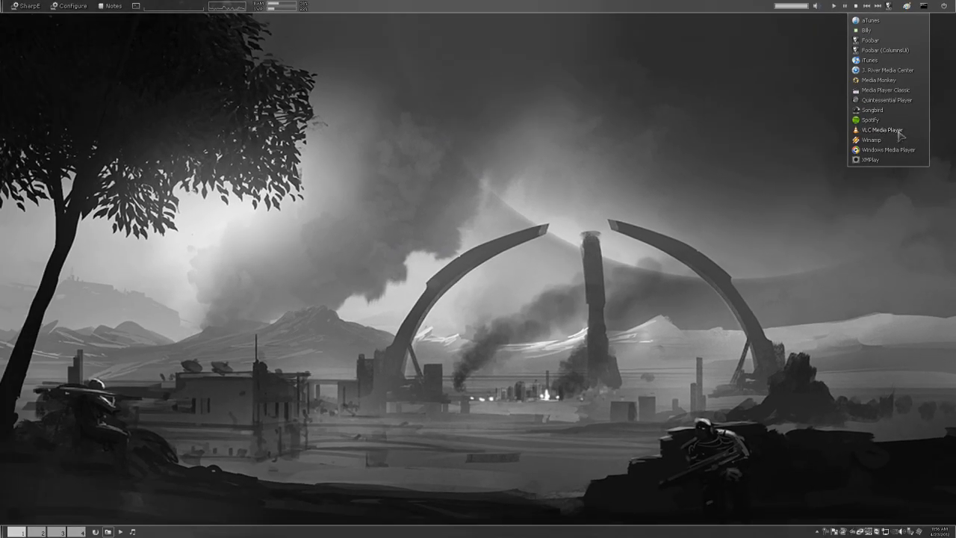
click(874, 63)
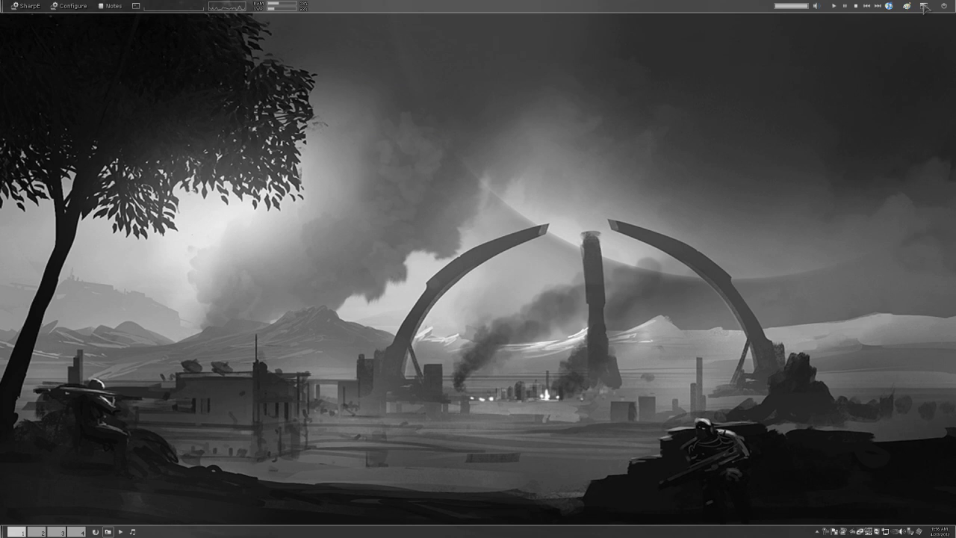
- Reopen SharpCenter from the desktop and open the ButtonBar module's settings for the top toolbar
right_click(390, 137)
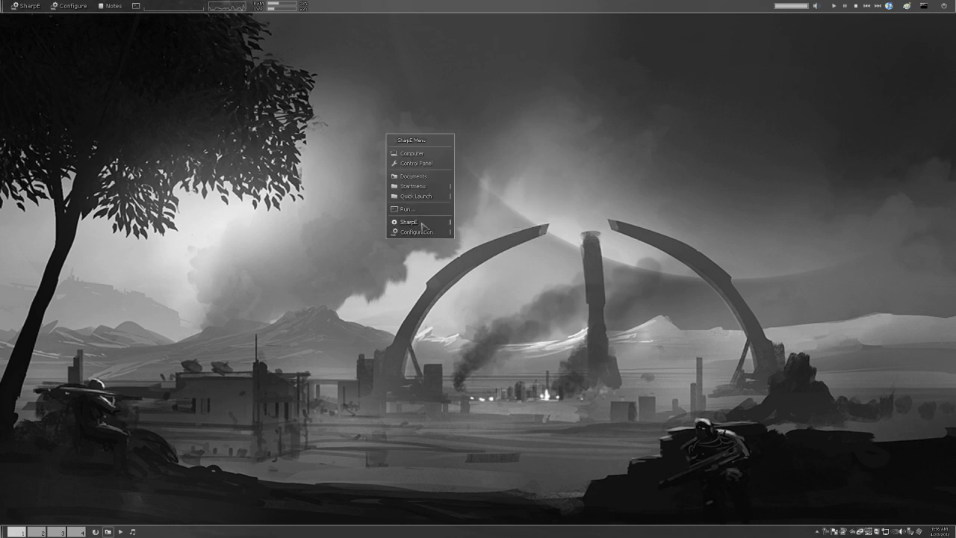
click(484, 228)
right_click(386, 212)
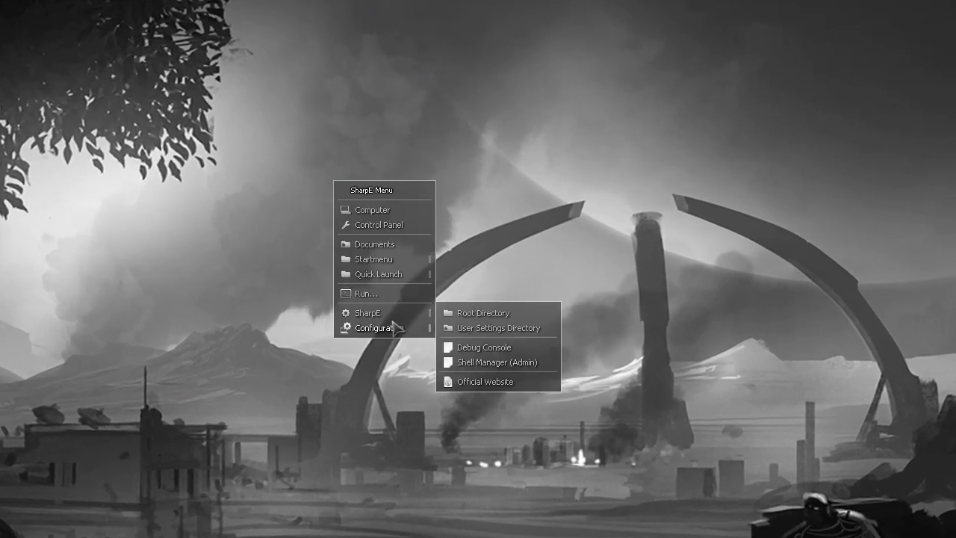
click(469, 321)
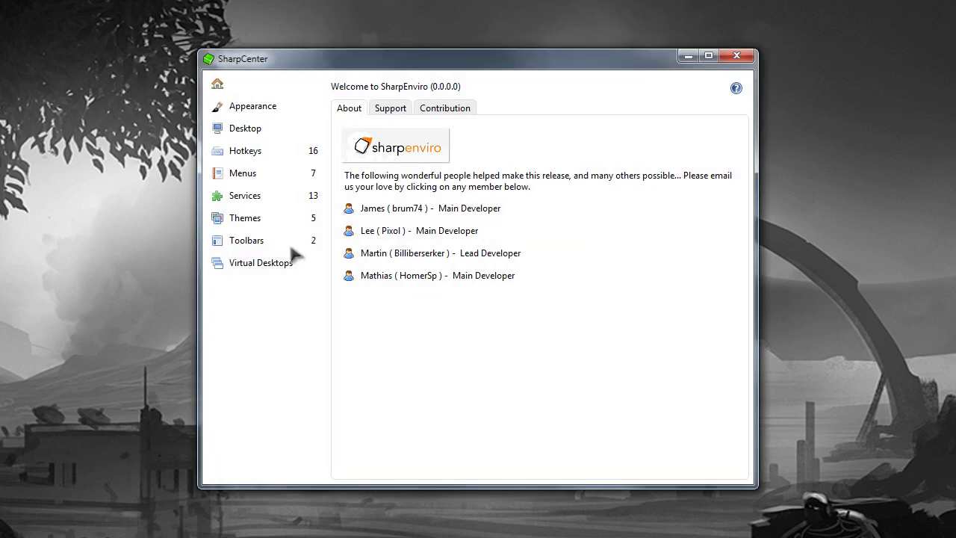
click(287, 242)
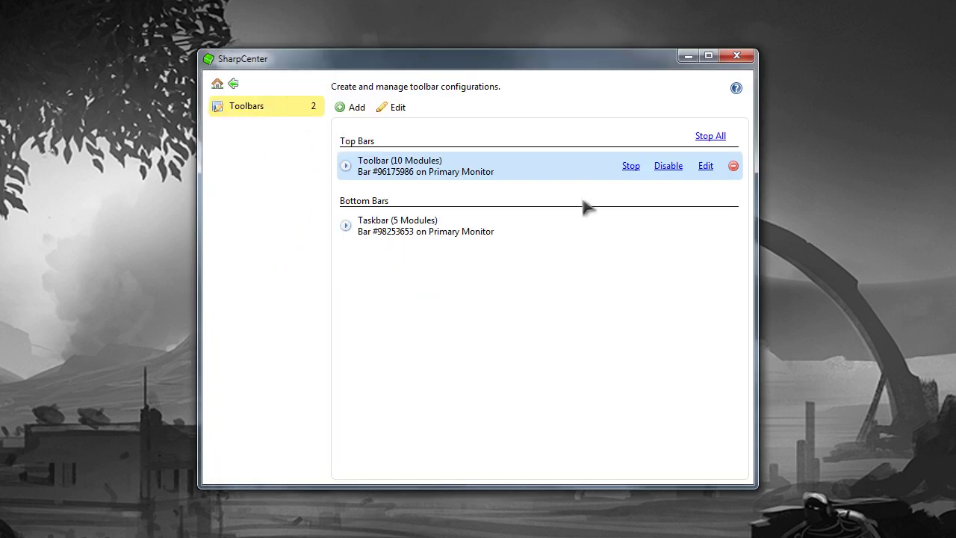
click(704, 166)
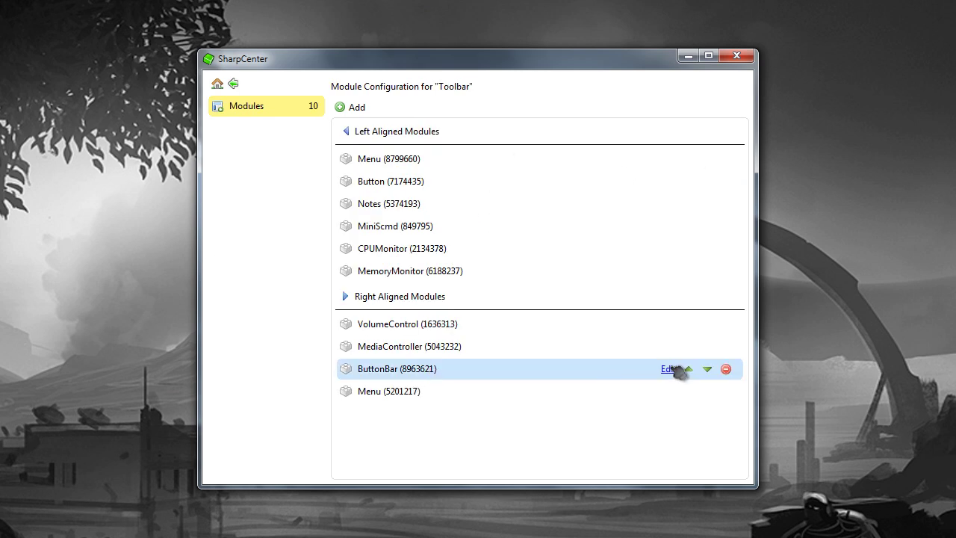
click(676, 369)
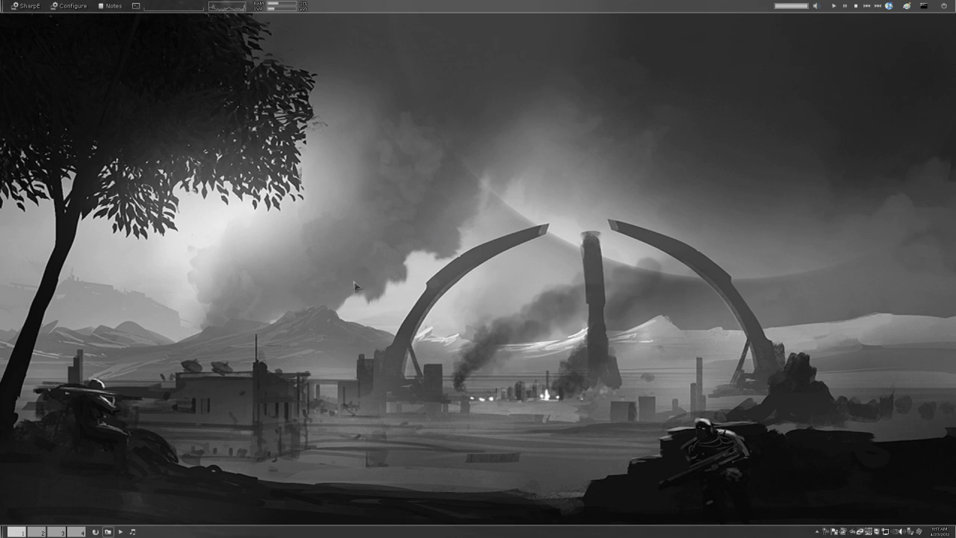
- Install the Rainify 1.0.1 Rainmeter skin from the Downloads folder in Windows Explorer, with Apply theme enabled
click(109, 531)
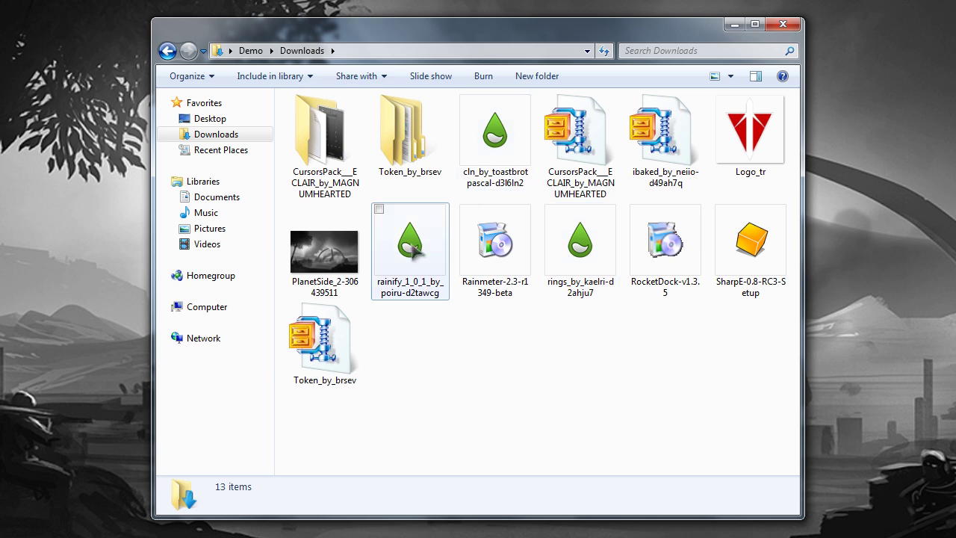
click(425, 276)
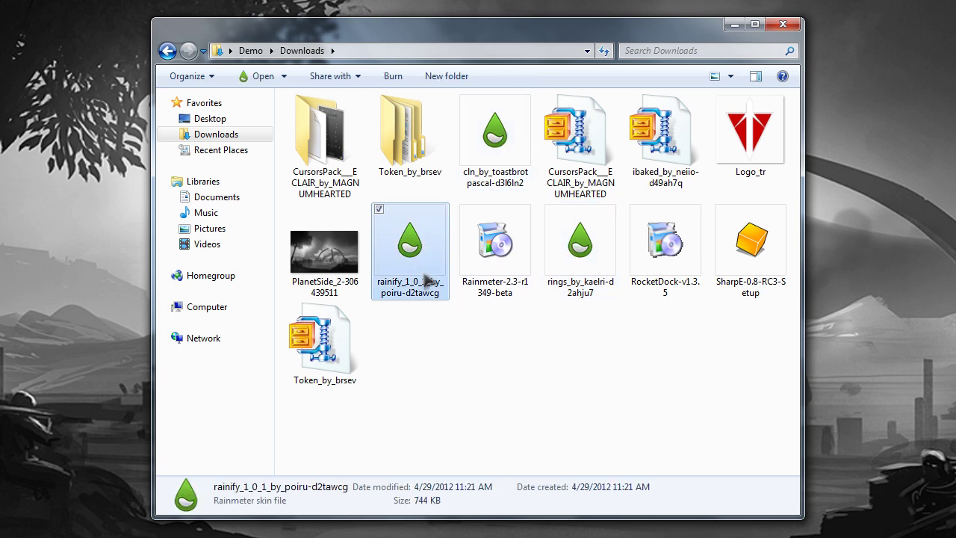
double_click(413, 255)
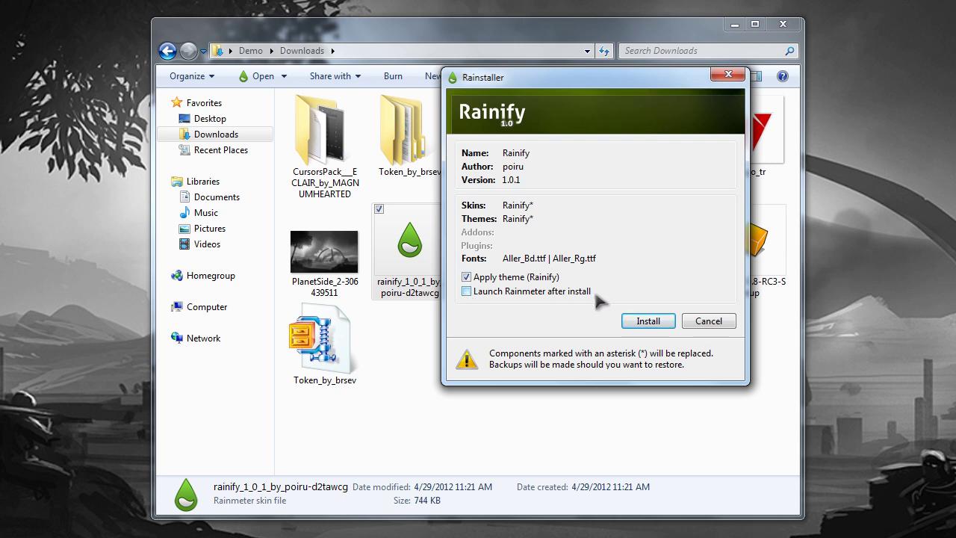
click(648, 322)
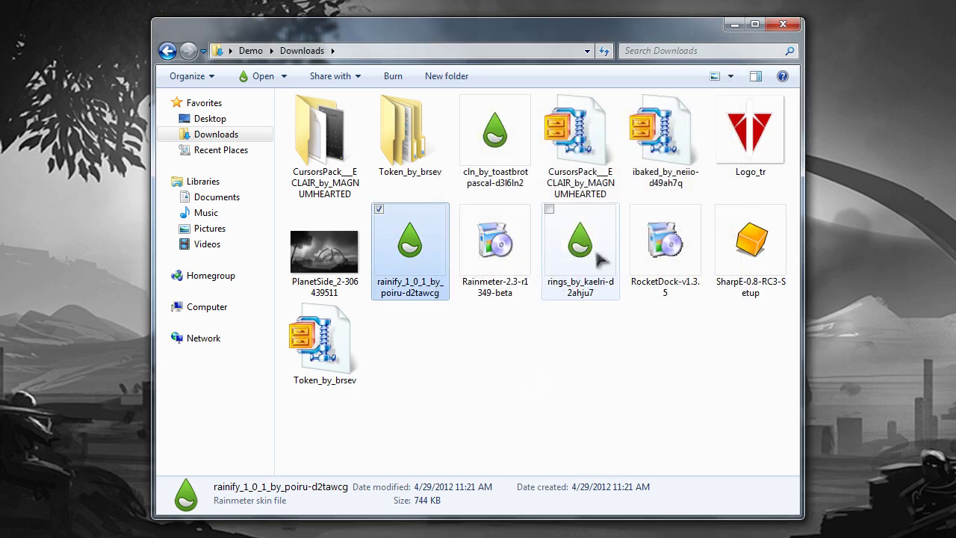
- Install the CLN 1.0 Rainmeter skin from the Downloads folder without launching Rainmeter after the install
double_click(491, 140)
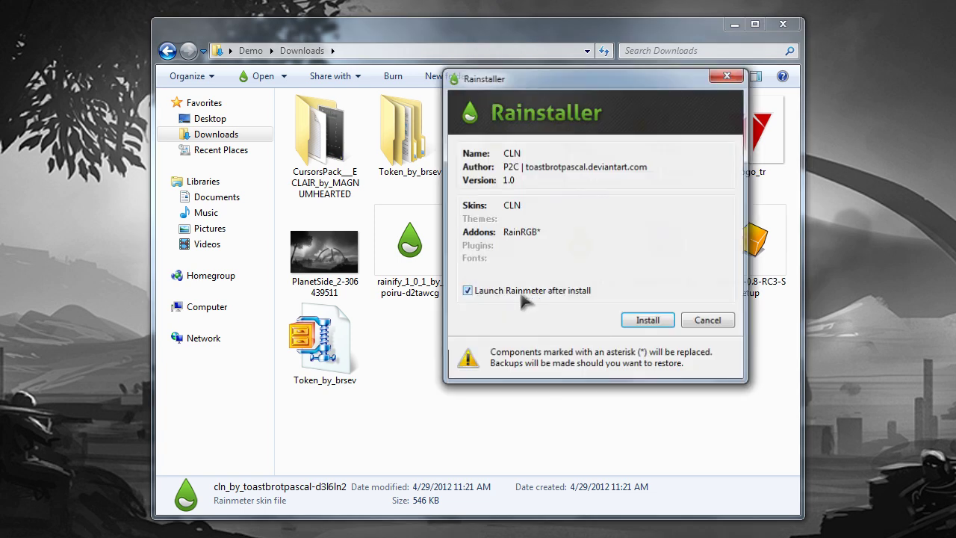
click(466, 291)
click(648, 322)
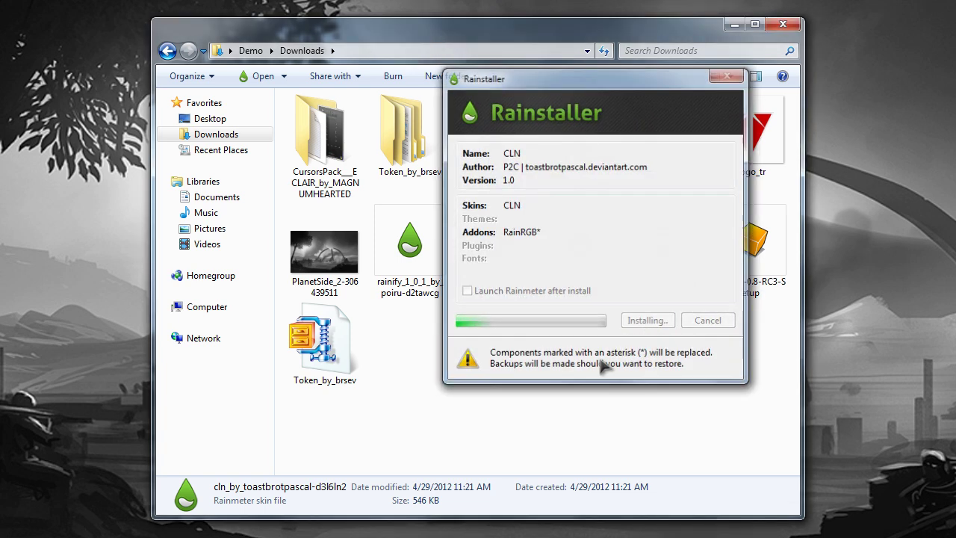
- Install the Rings 1.0 Rainmeter skin from the Downloads folder with launching Rainmeter after install turned off
double_click(584, 250)
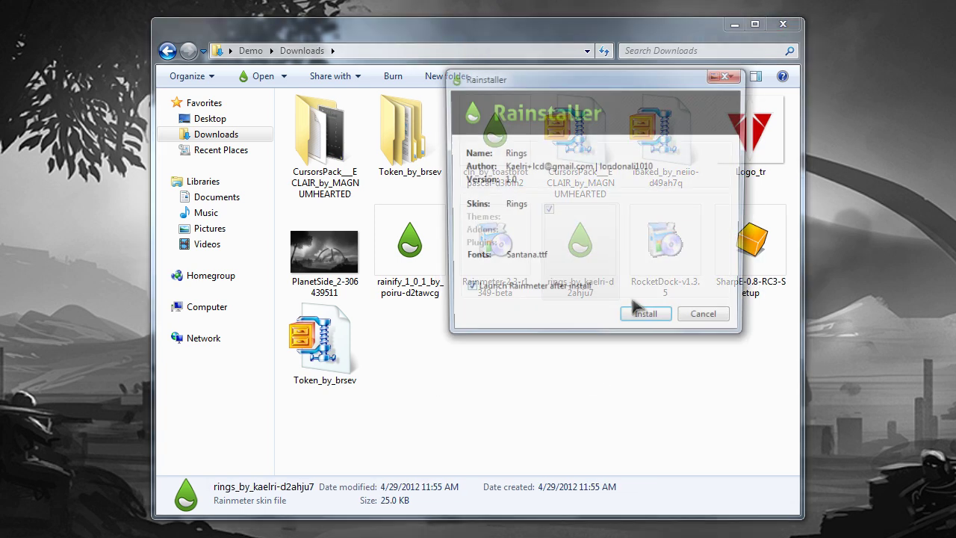
click(466, 291)
click(648, 321)
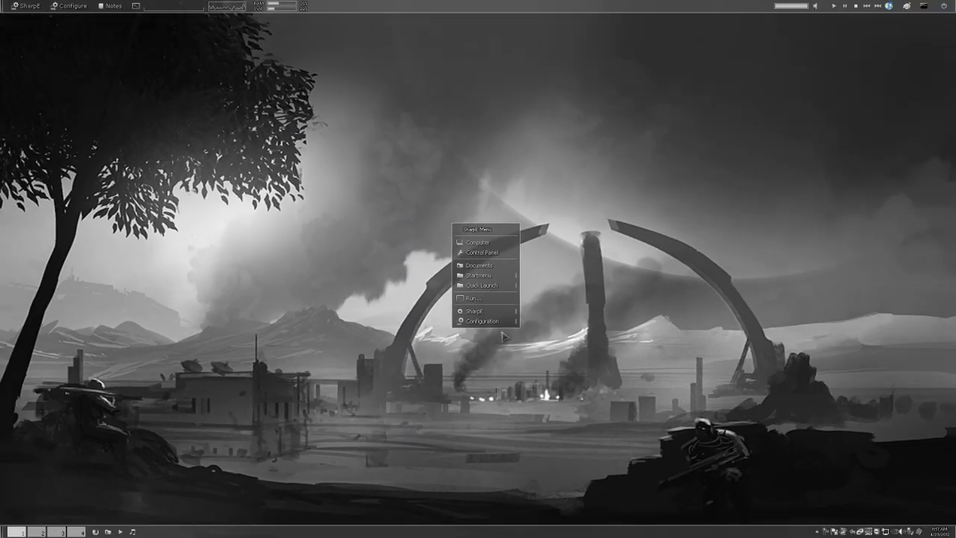
- Start Rainmeter from the SharpE desktop menu and open its Manage Rainmeter window
mouse_move(493, 312)
mouse_move(495, 277)
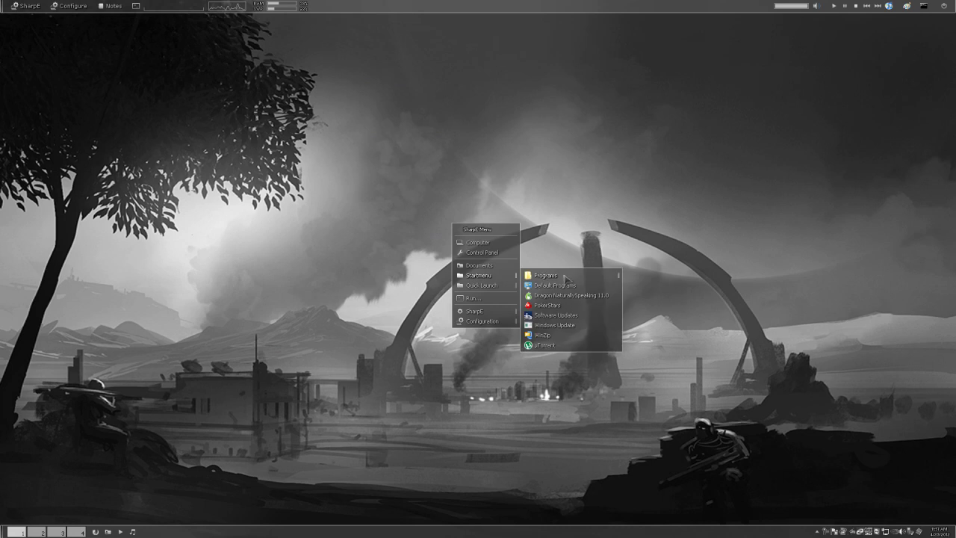
mouse_move(565, 276)
mouse_move(700, 275)
mouse_move(780, 409)
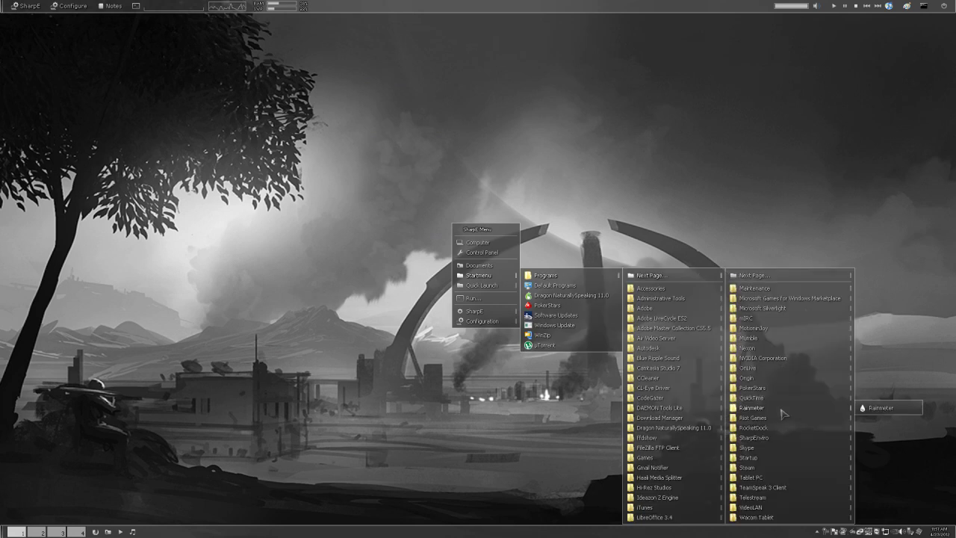
click(864, 408)
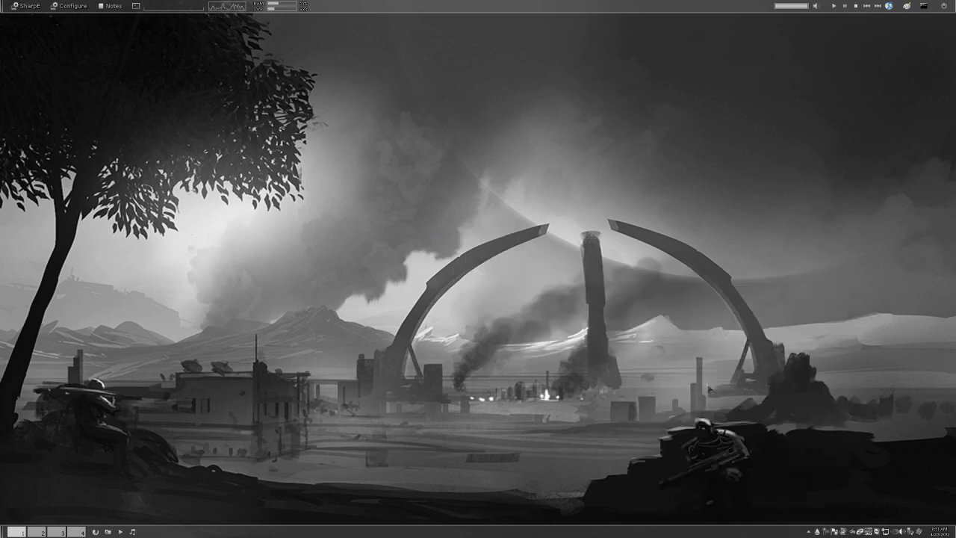
right_click(817, 531)
click(850, 393)
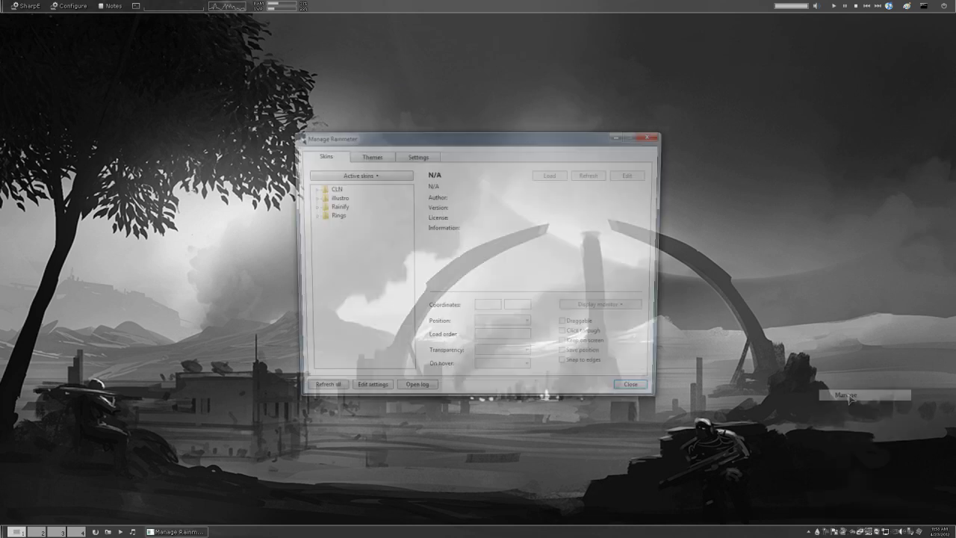
- Load the Rings.ini skin and move it down the desktop to coordinates 0, 802
click(310, 189)
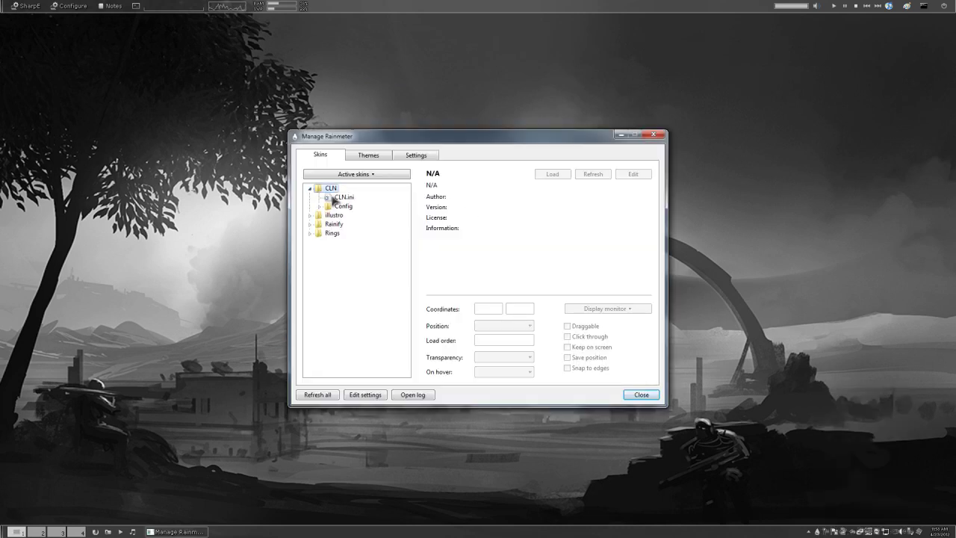
click(310, 189)
click(310, 215)
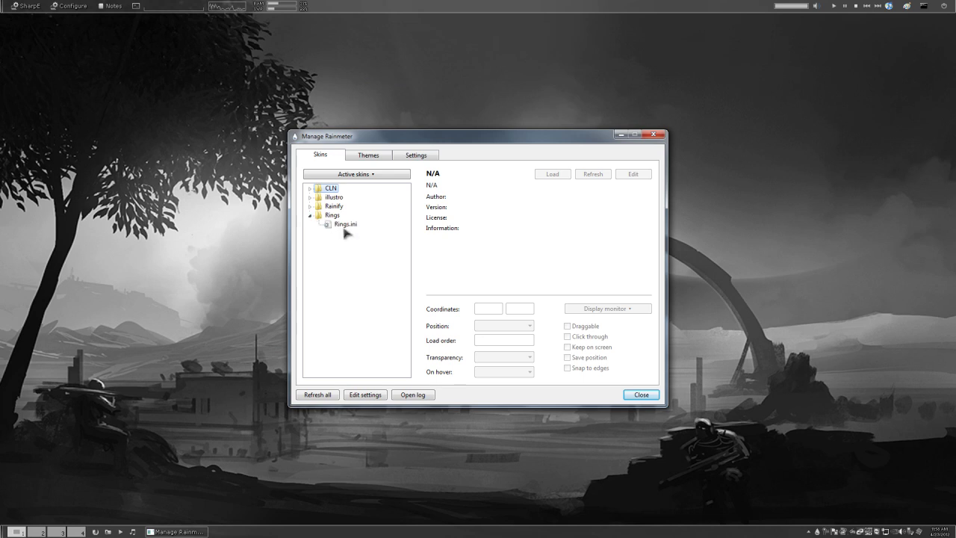
click(345, 224)
click(552, 175)
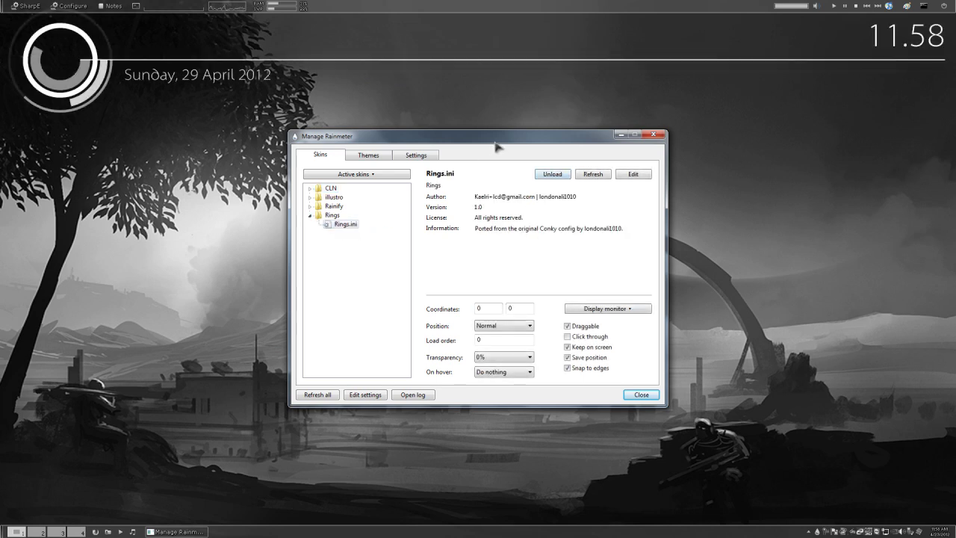
drag(495, 144, 499, 99)
drag(99, 56, 55, 455)
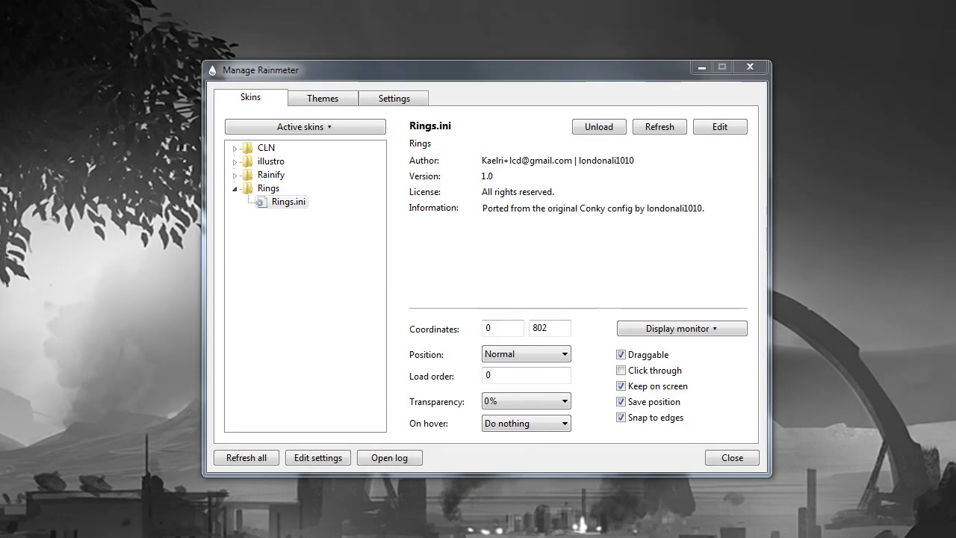
- Look through the skin folders of Rainify and illustro, including illustro's System and Welcome folders
click(235, 189)
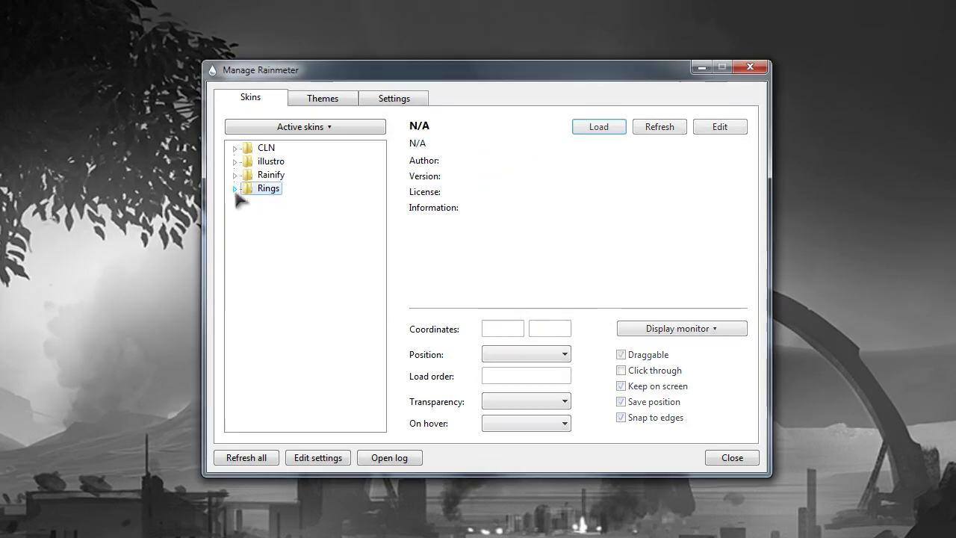
click(234, 175)
scroll(388, 269, down, 1)
scroll(387, 179, up, 1)
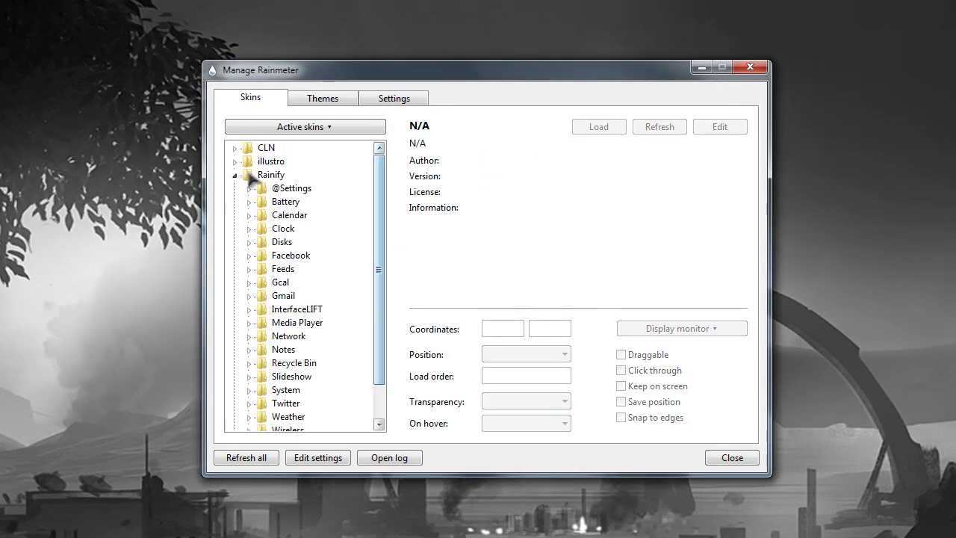
click(234, 175)
click(234, 175)
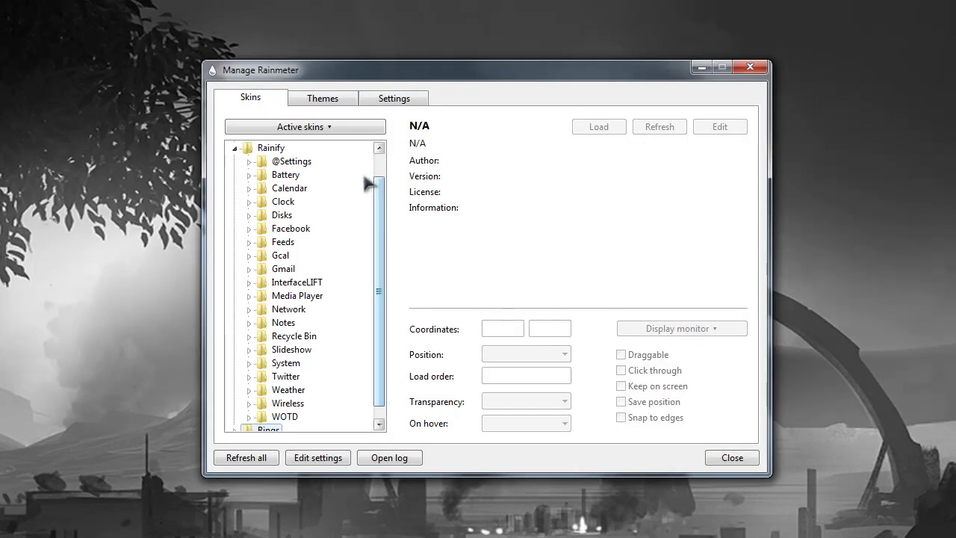
scroll(382, 203, up, 1)
click(234, 162)
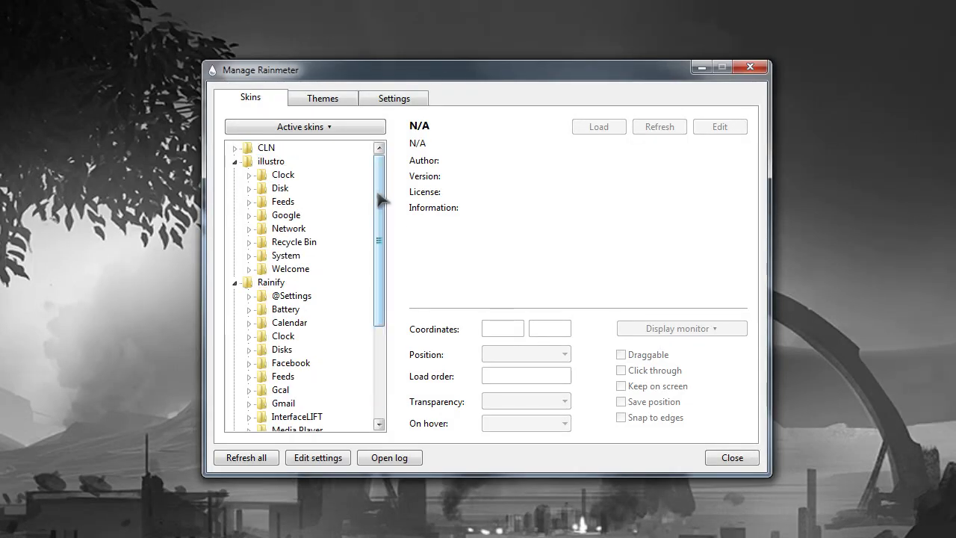
drag(377, 198, 331, 214)
click(249, 255)
click(249, 255)
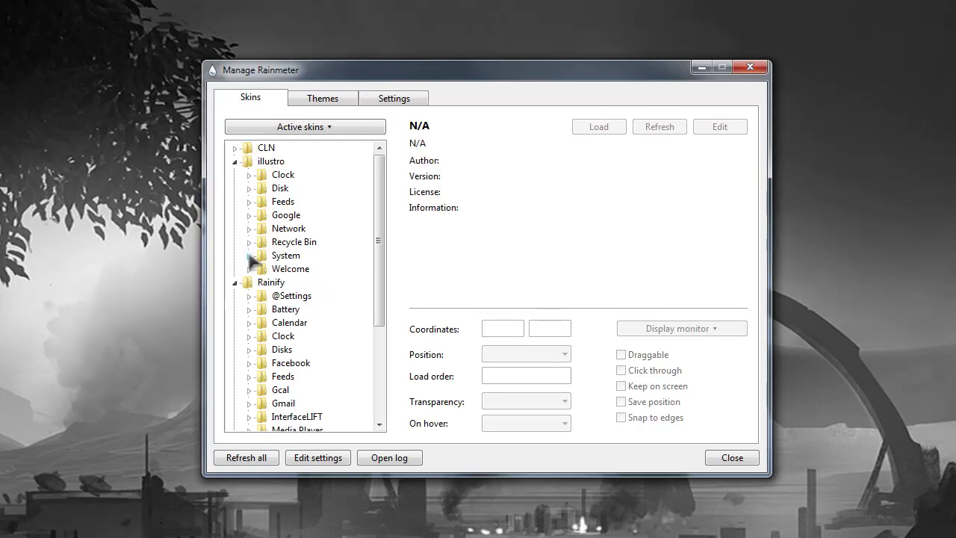
click(249, 268)
click(249, 269)
- Load illustro's System.ini skin and place it near the desktop's upper-right corner at coordinates 1710, 37
click(249, 255)
click(306, 268)
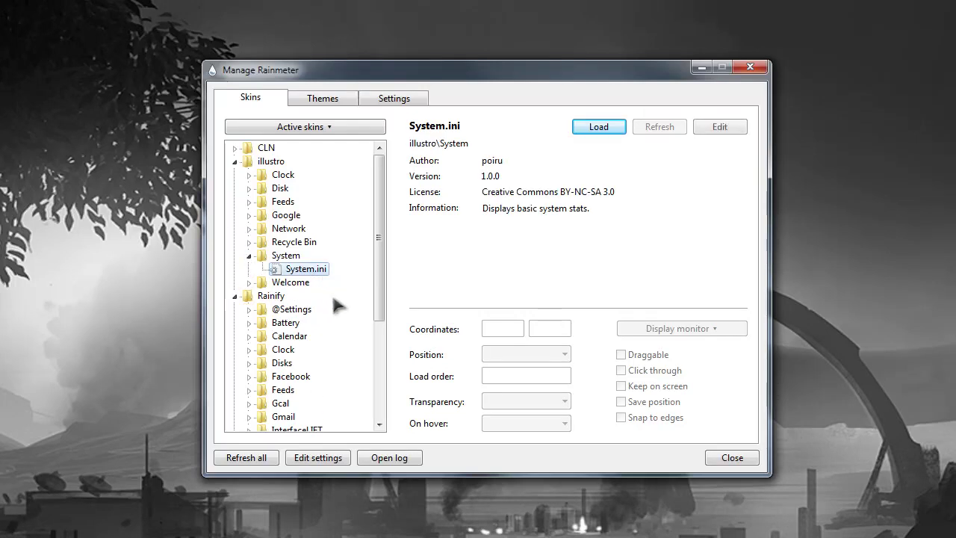
click(598, 127)
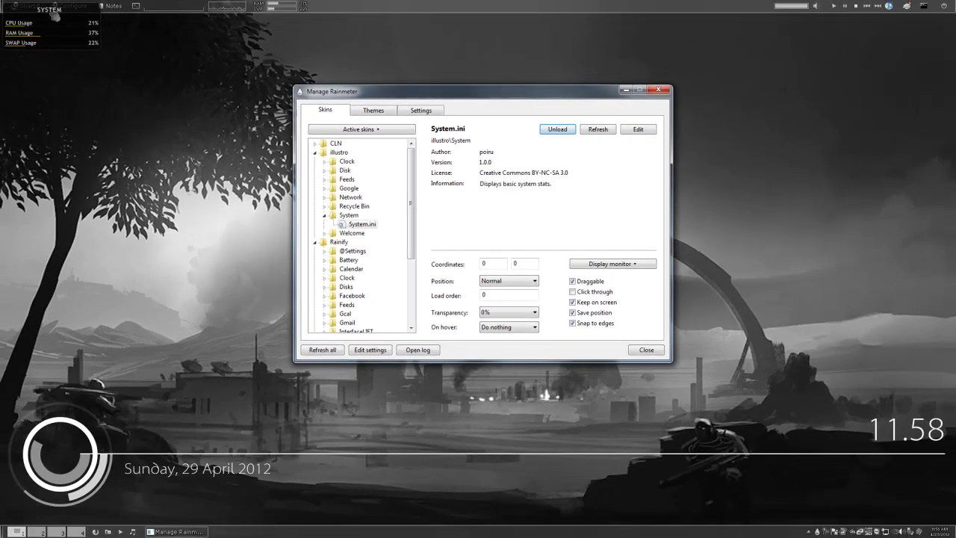
drag(53, 15, 906, 35)
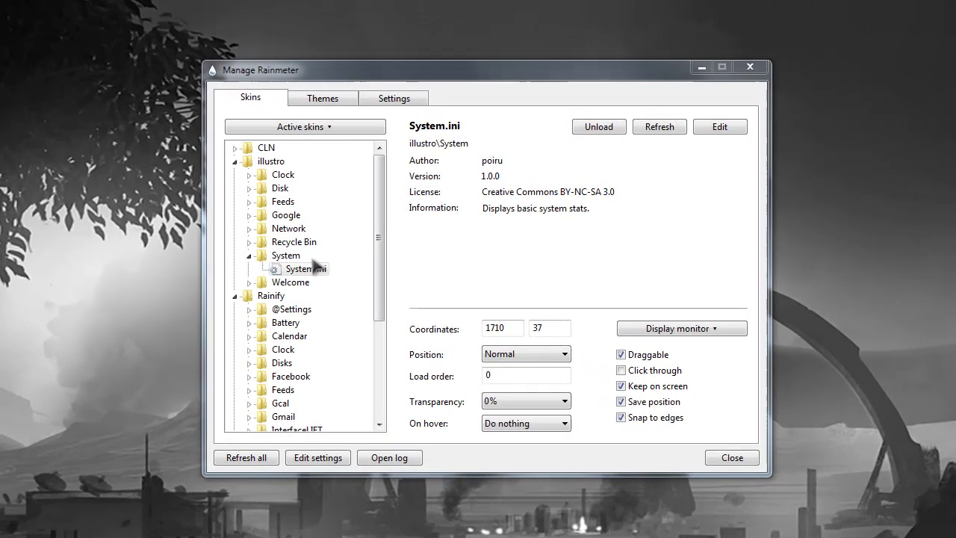
- Load the Recycle Bin.ini skin from the illustro set
click(324, 215)
click(325, 206)
click(276, 255)
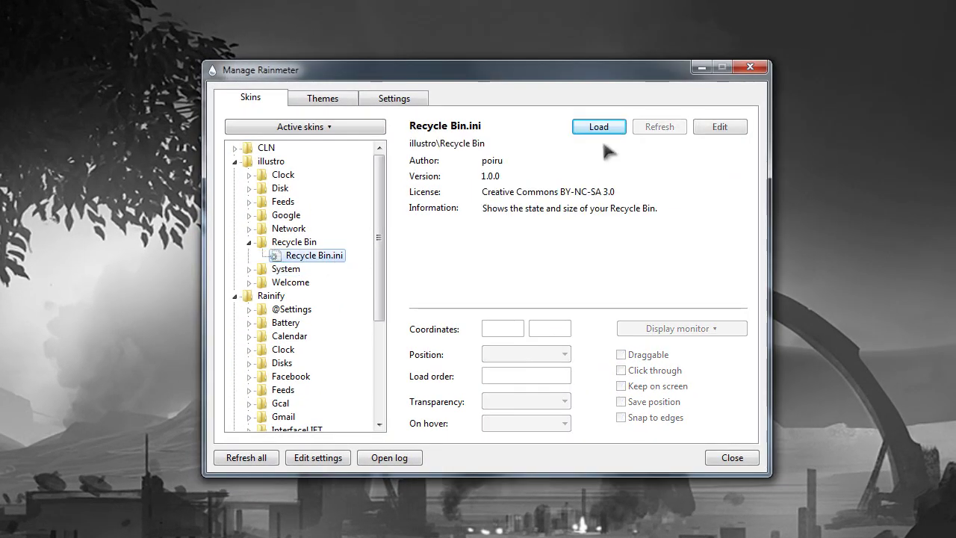
click(598, 127)
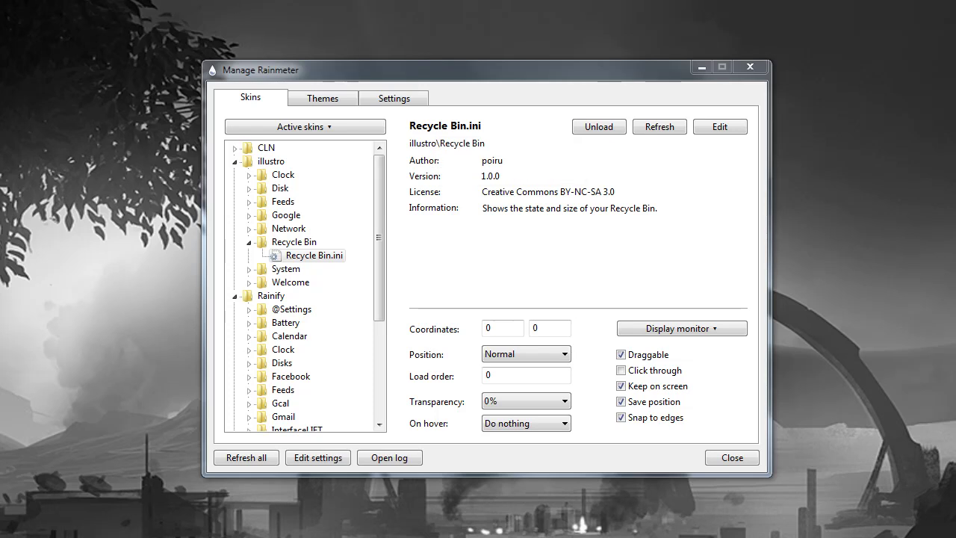
- Collapse the illustro set and look through the Rainify skin folders
click(235, 161)
click(289, 215)
click(250, 295)
click(251, 295)
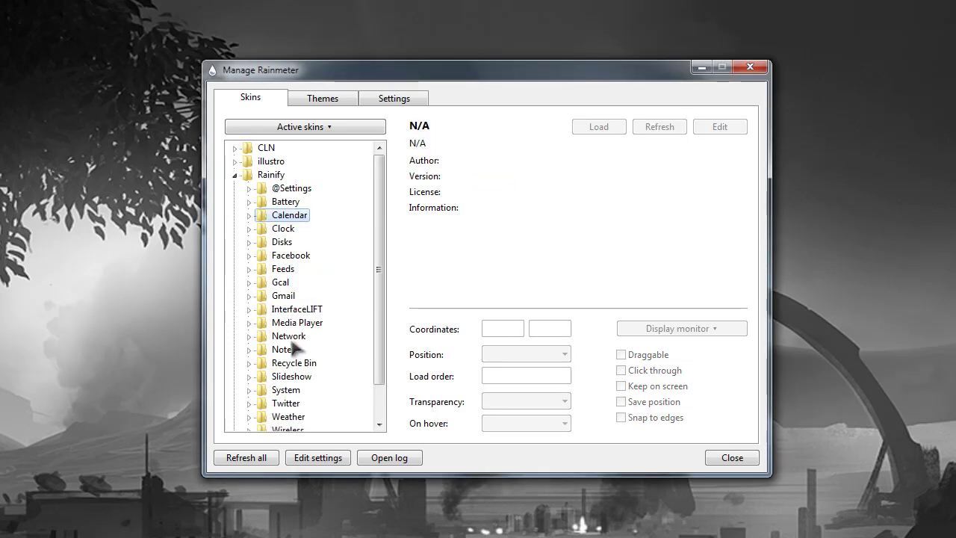
scroll(379, 335, down, 1)
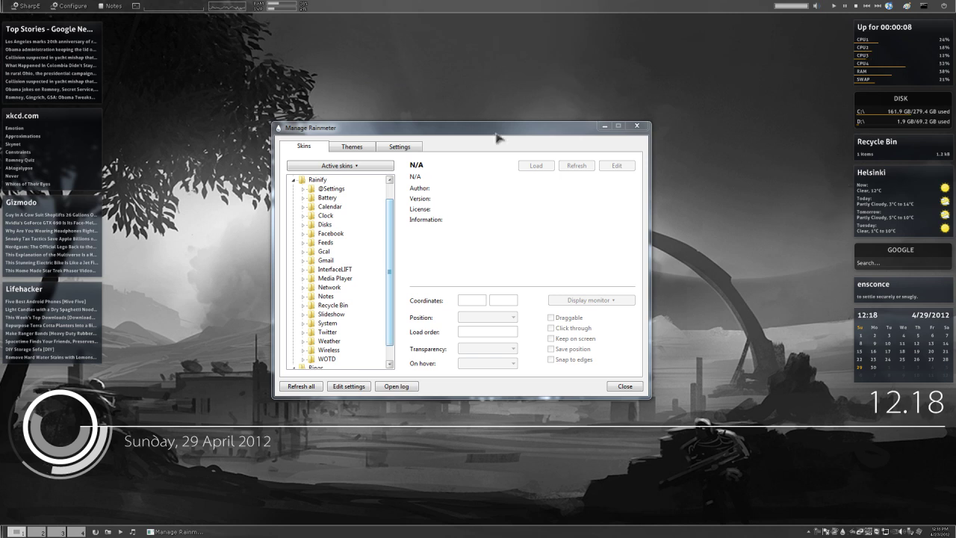
drag(496, 137, 510, 139)
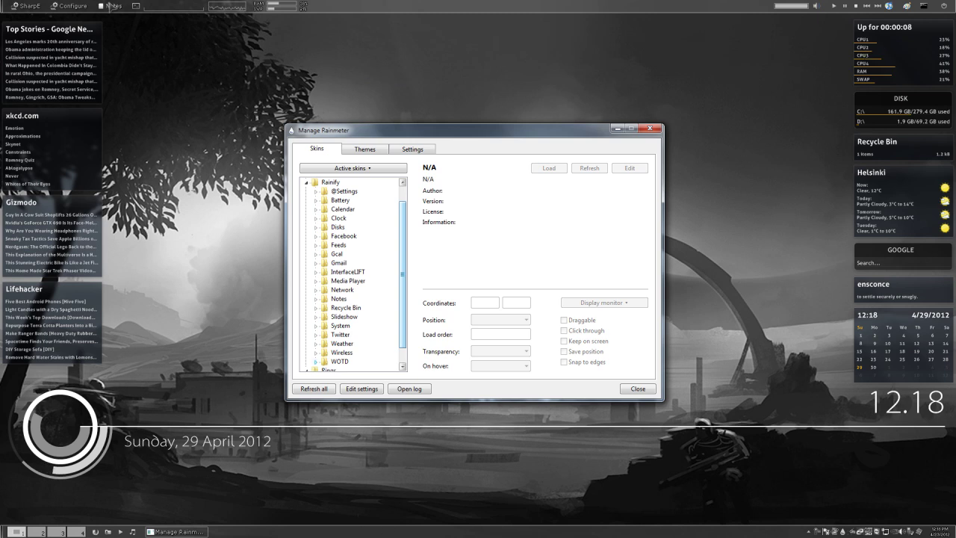
- Switch to SharpCenter and set the Sunrise theme's colour scheme to Black
right_click(278, 47)
mouse_move(333, 143)
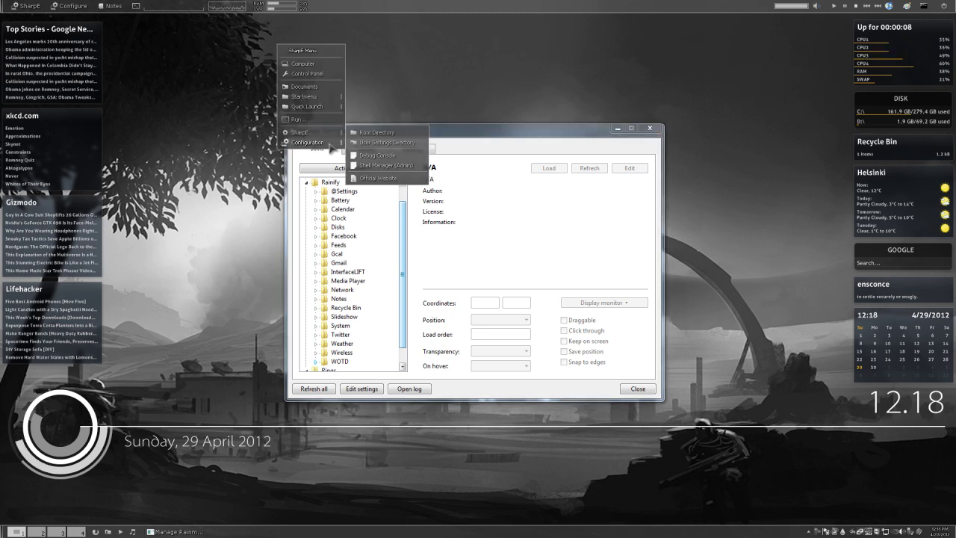
click(381, 142)
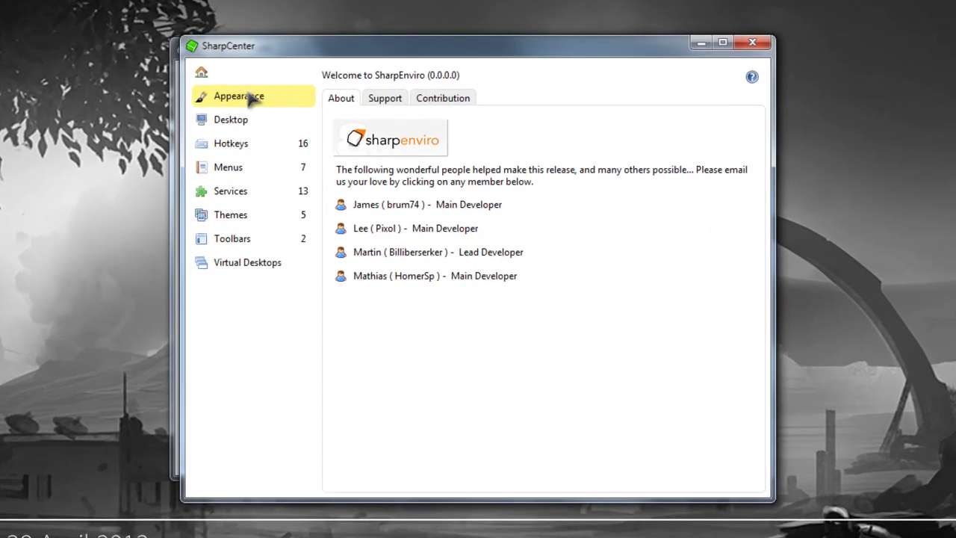
click(334, 172)
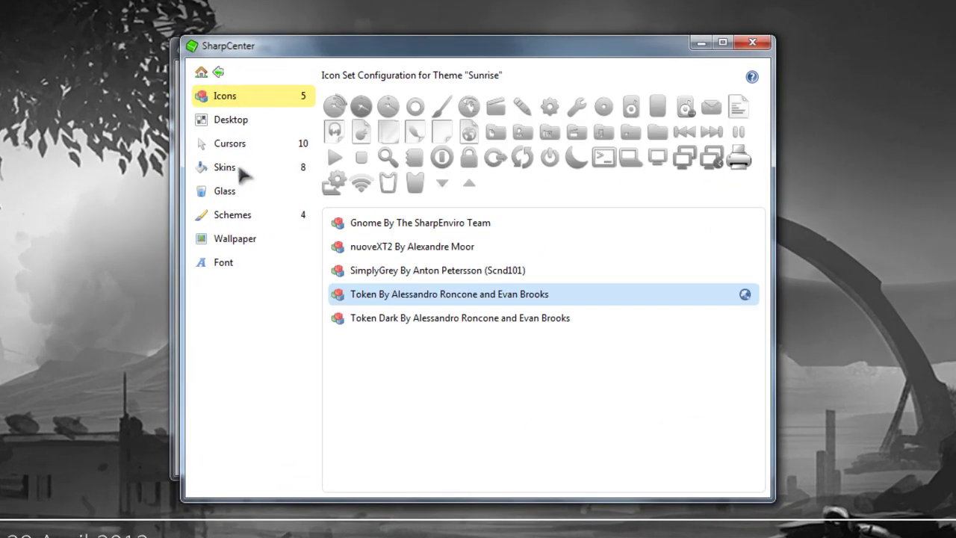
click(253, 215)
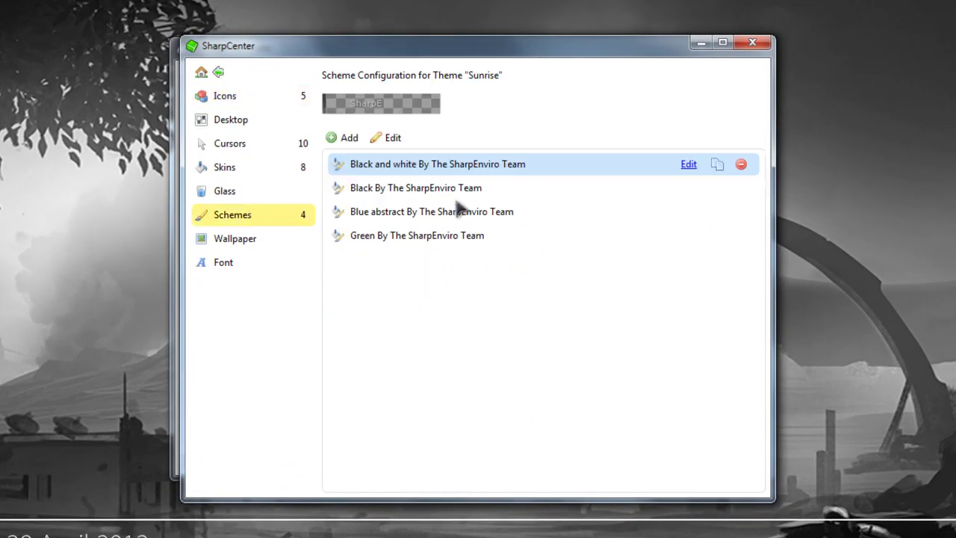
click(410, 191)
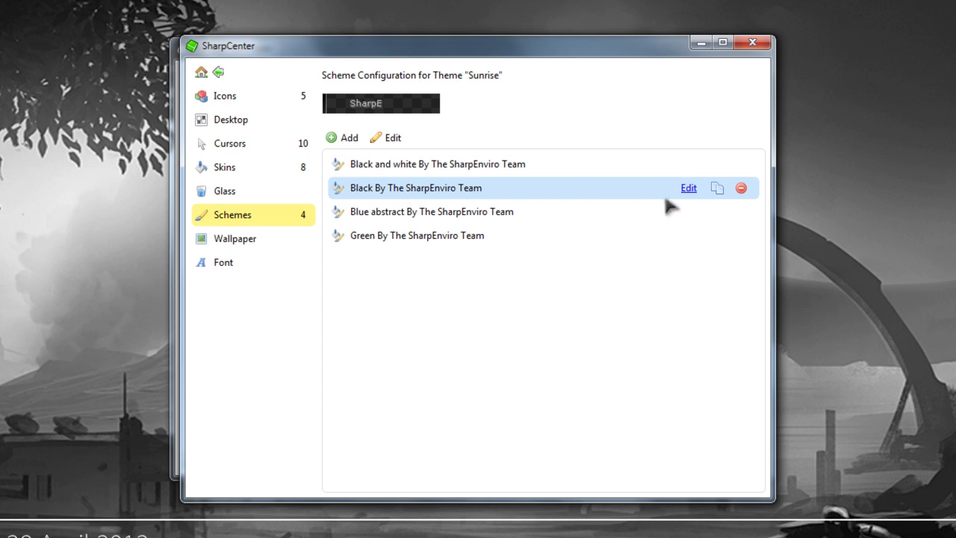
- Edit the Black scheme, sample on-screen colours for its Special colour until it is grey #6D6D6D, and apply the change
click(688, 189)
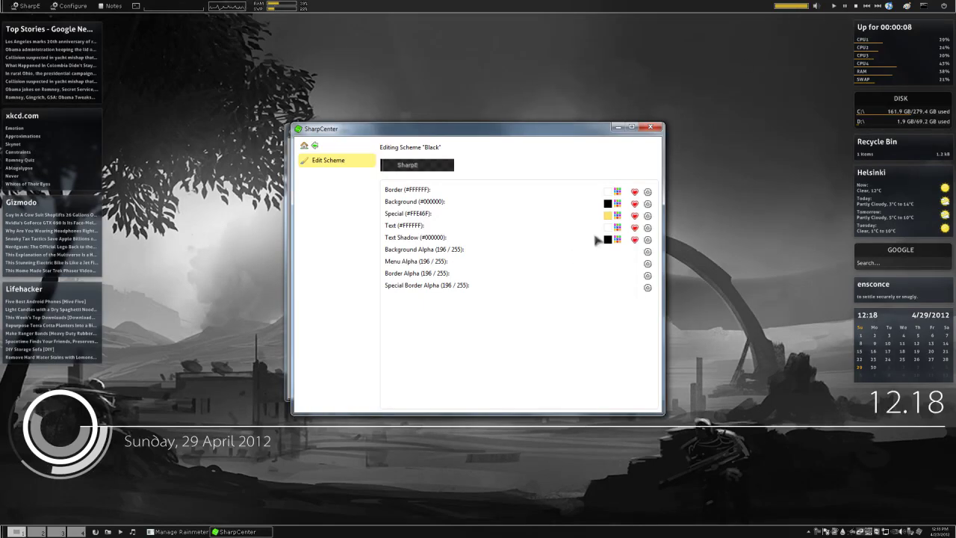
click(617, 216)
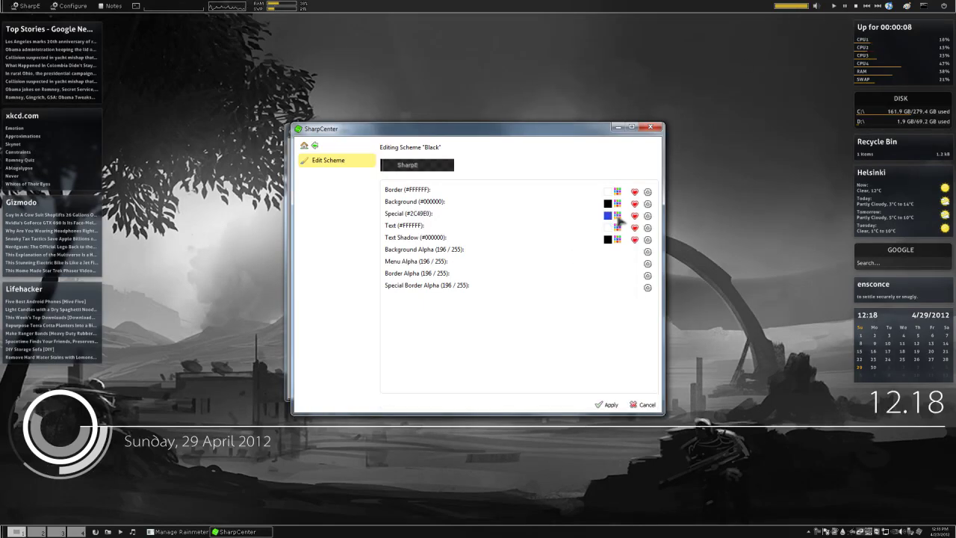
click(617, 216)
click(617, 216)
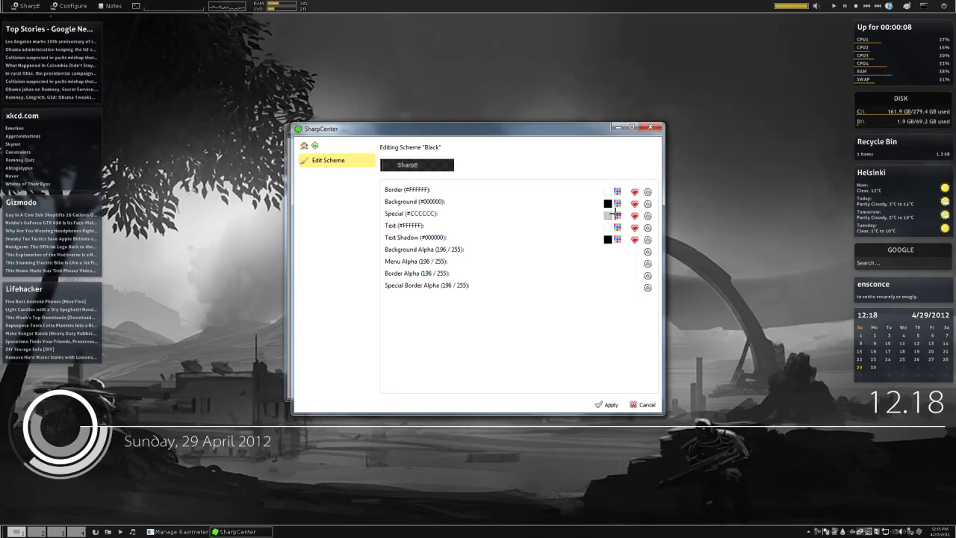
click(617, 216)
click(616, 216)
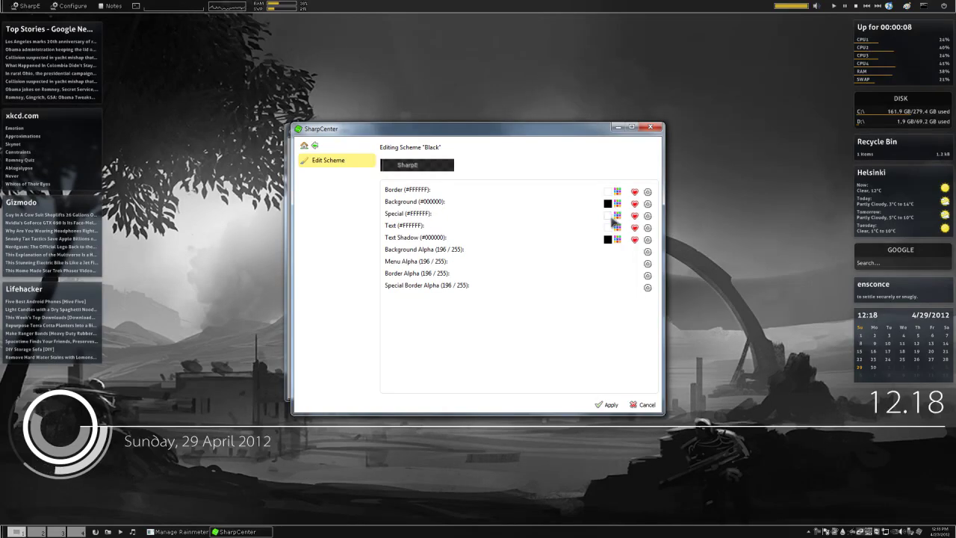
click(617, 216)
click(617, 216)
click(617, 216)
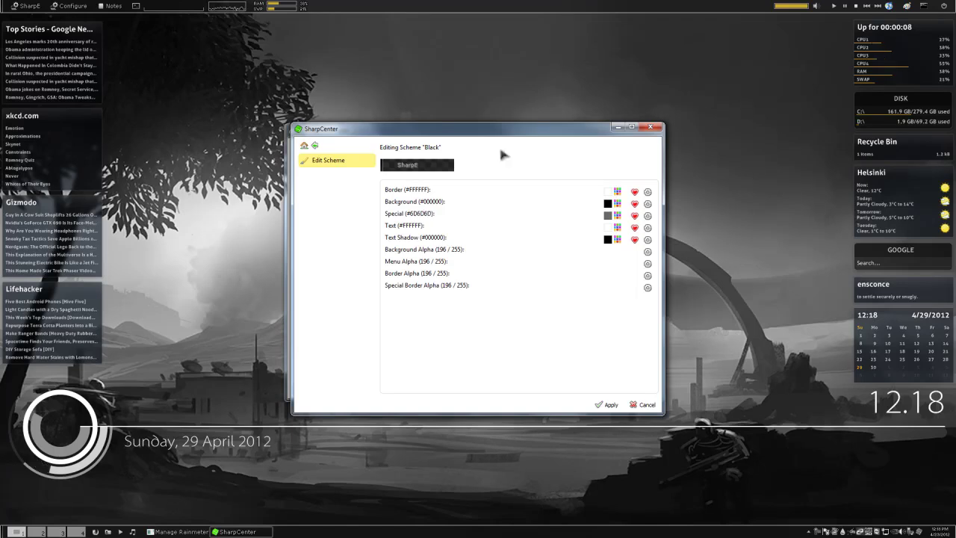
click(608, 404)
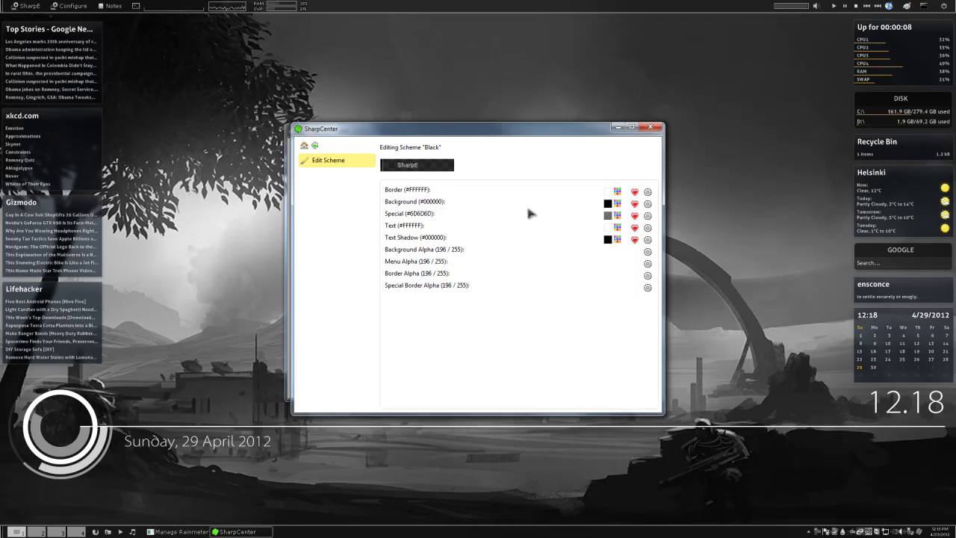
- Set the Black scheme's Special colour to light grey #E0E0E0, apply it and close SharpCenter
click(617, 216)
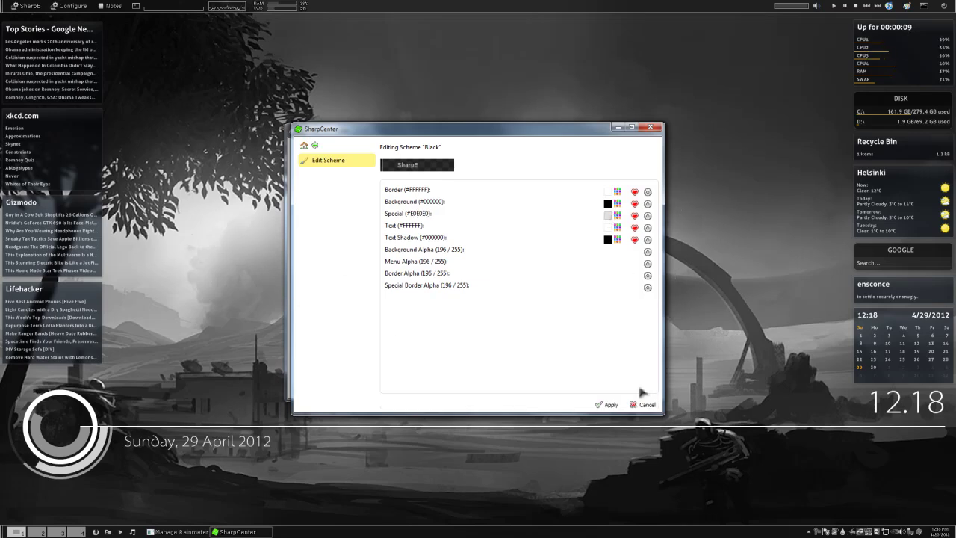
click(609, 405)
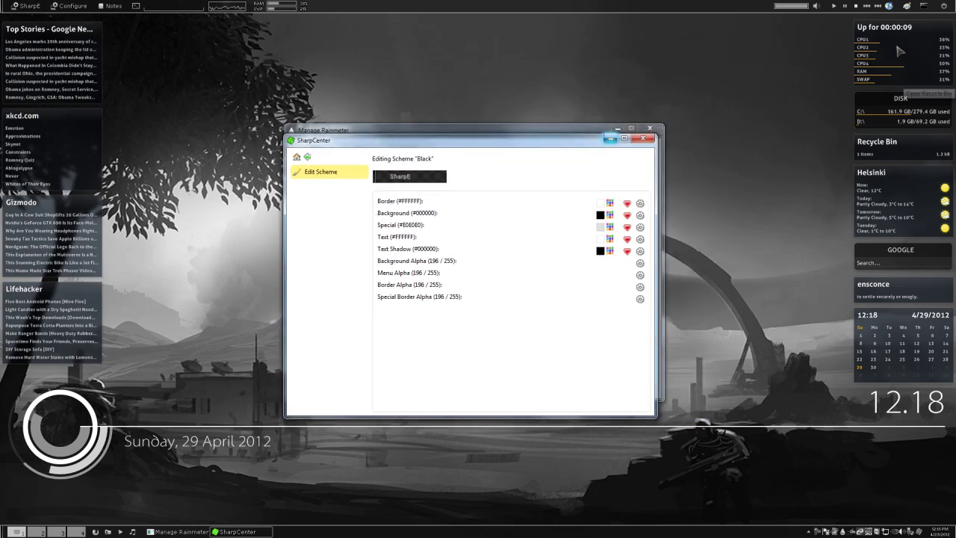
click(642, 138)
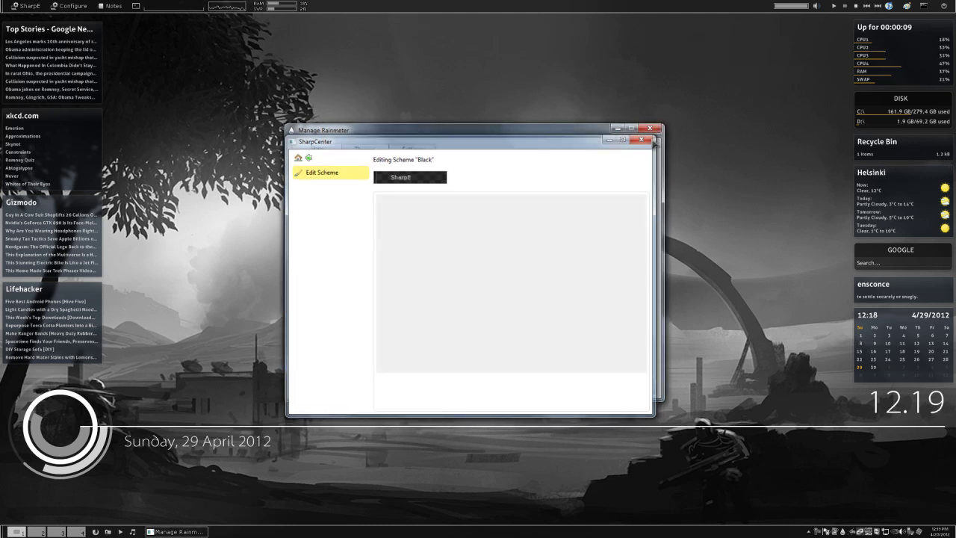
mouse_move(598, 136)
mouse_down()
mouse_move(544, 141)
mouse_move(606, 132)
mouse_up()
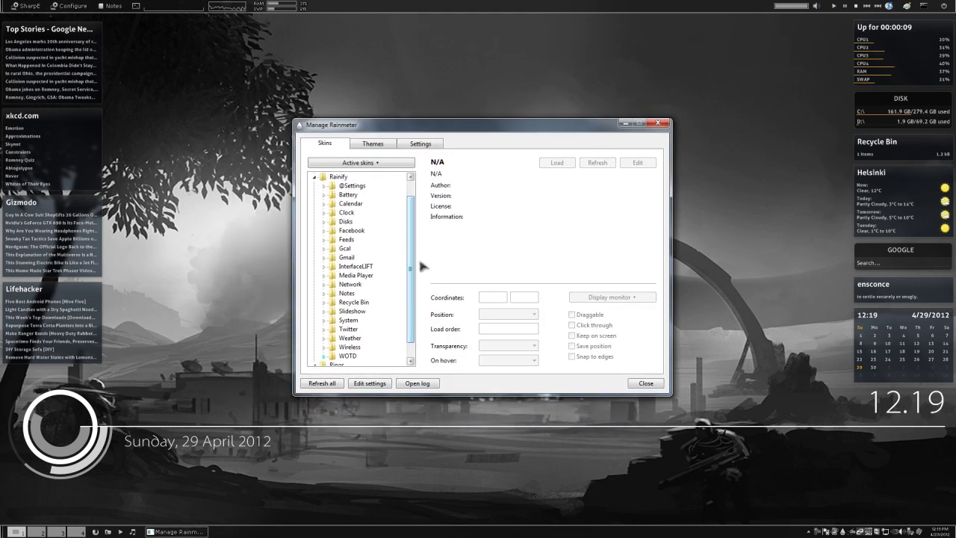
scroll(410, 241, up, 1)
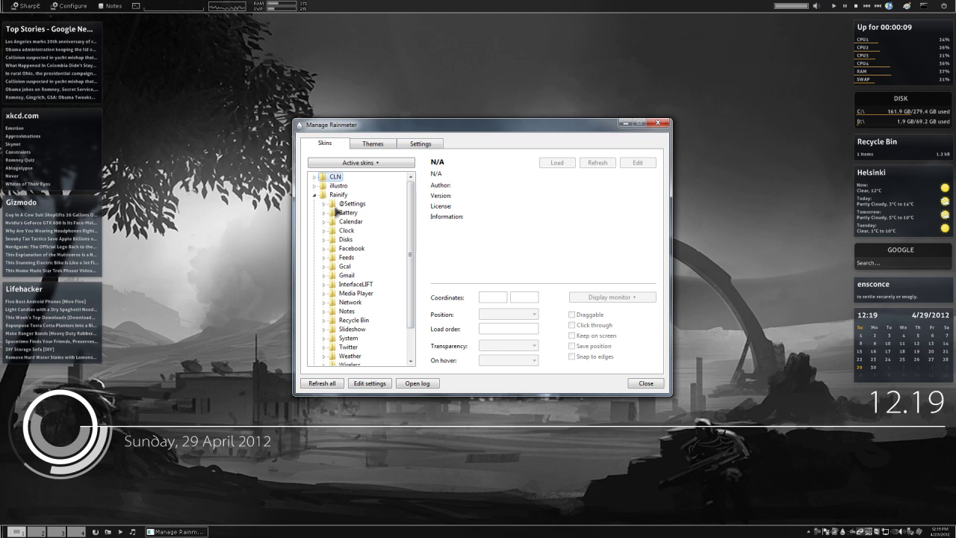
double_click(336, 205)
click(362, 212)
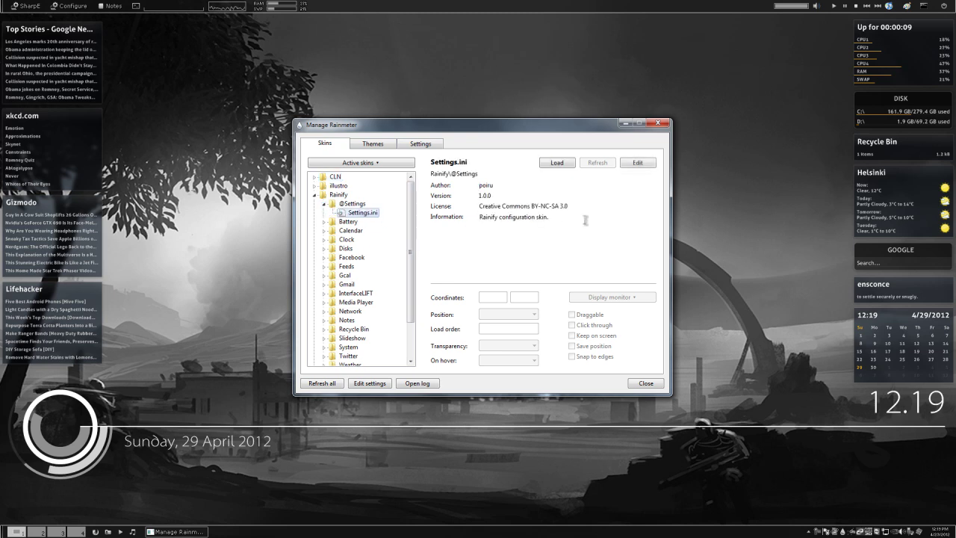
click(557, 164)
drag(114, 21, 422, 91)
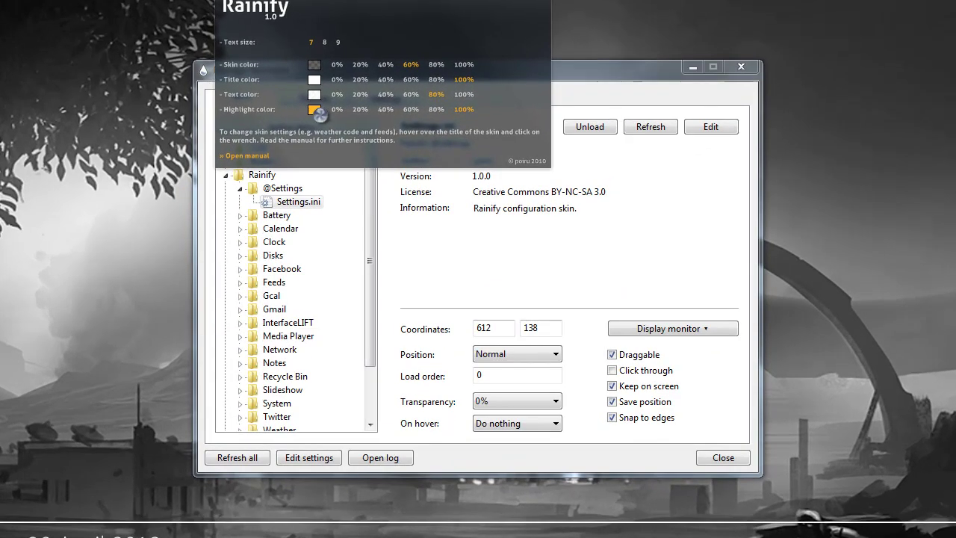
- Set Rainify's highlight colour to a dark red with RGB values 204, 0, 0
click(373, 153)
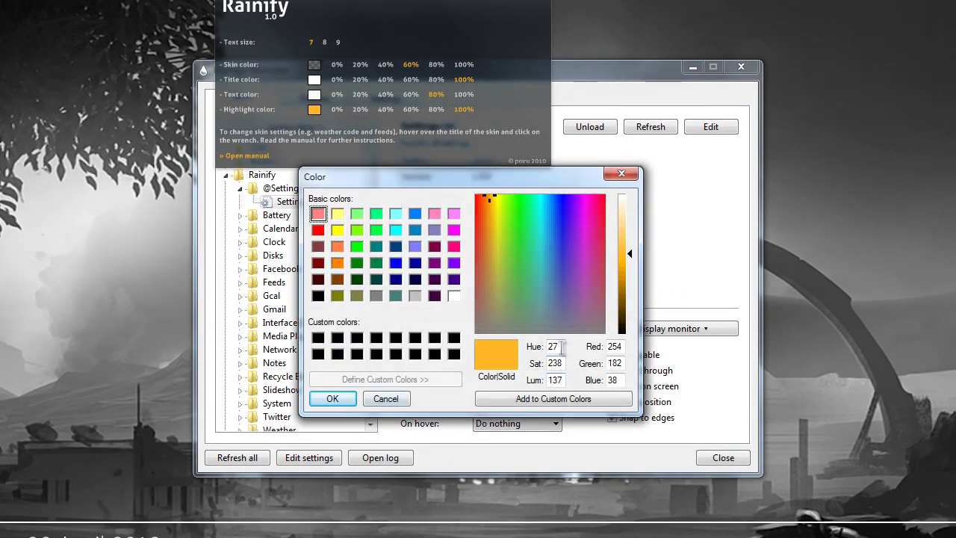
click(318, 229)
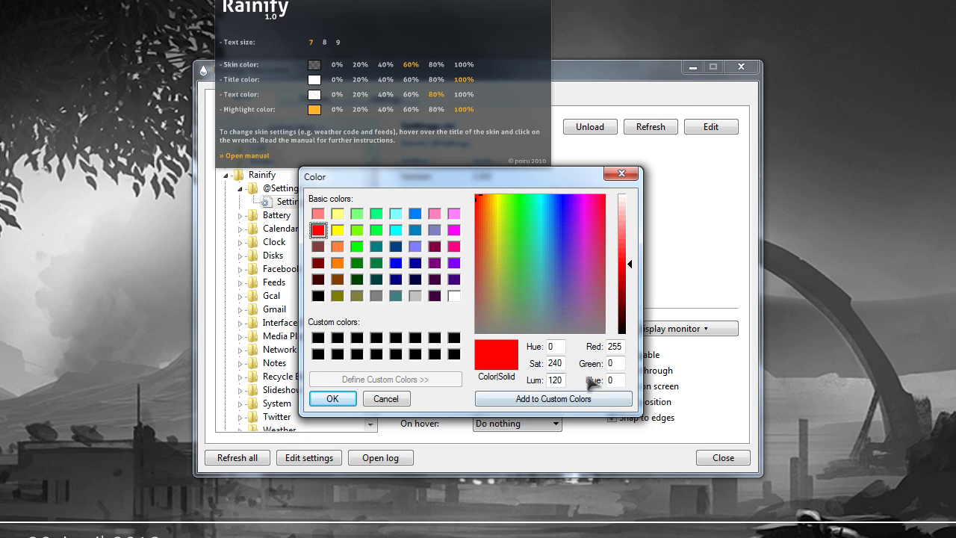
drag(623, 345, 576, 347)
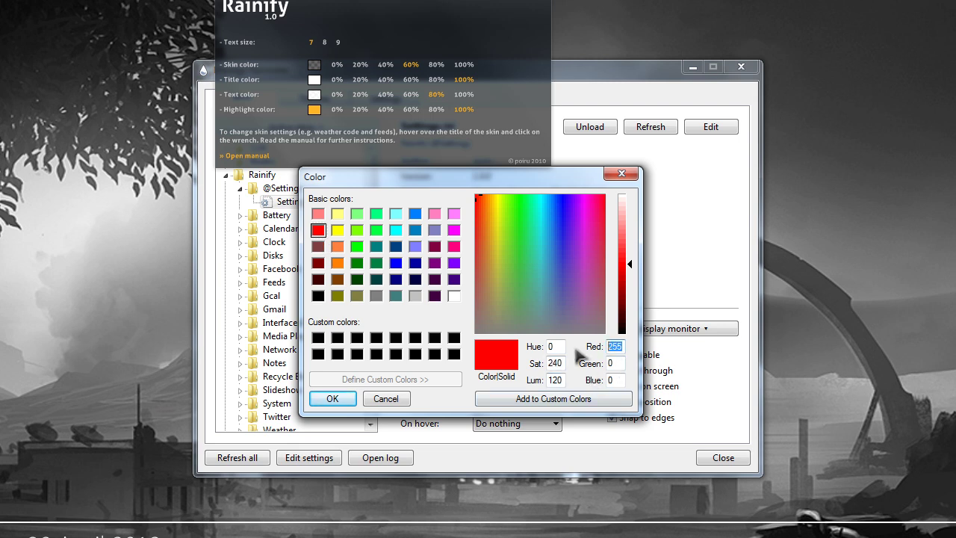
text(204)
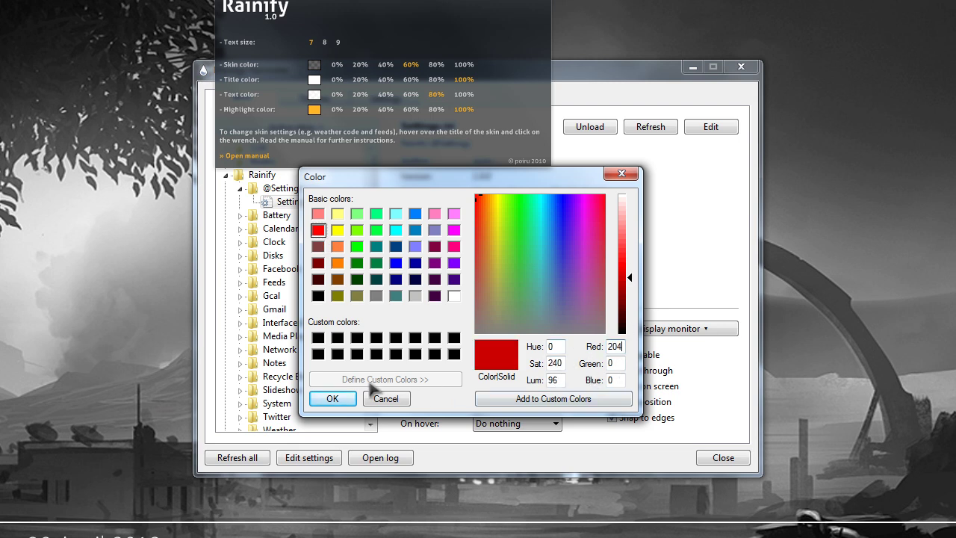
click(337, 398)
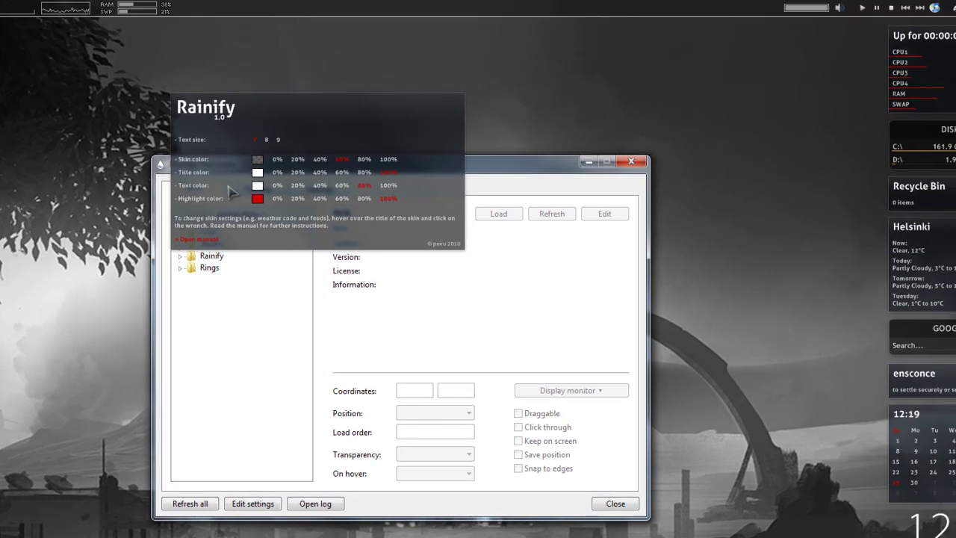
- Close the Rainify configuration panel and expand the illustro skin set in the Rainmeter manager
drag(365, 108, 255, 105)
click(353, 95)
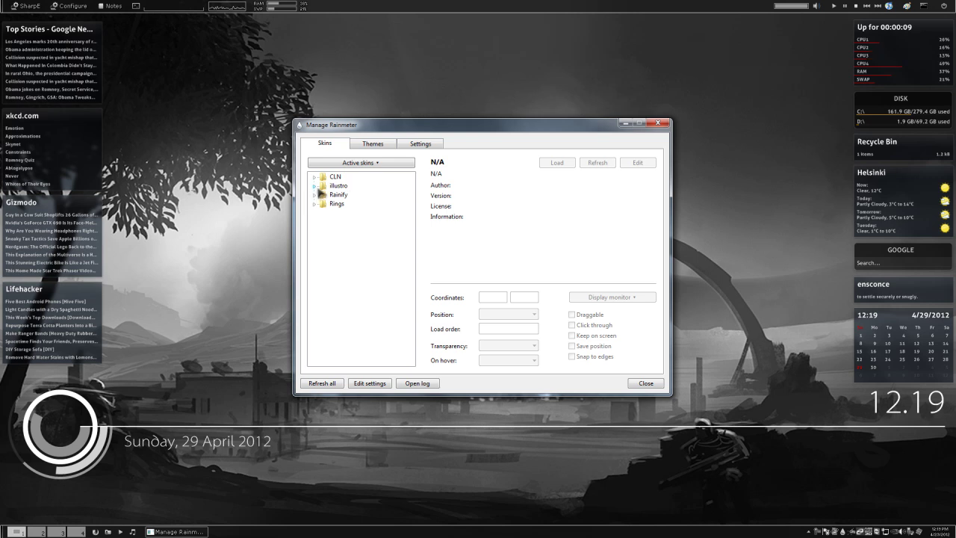
click(315, 186)
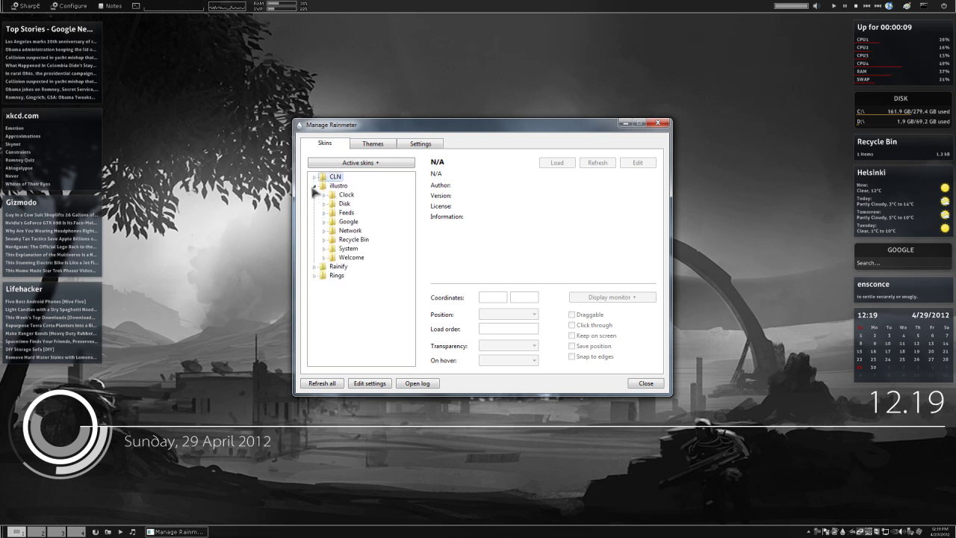
- Open the 2 Disks.ini skin from illustro's Disk folder for editing
click(315, 186)
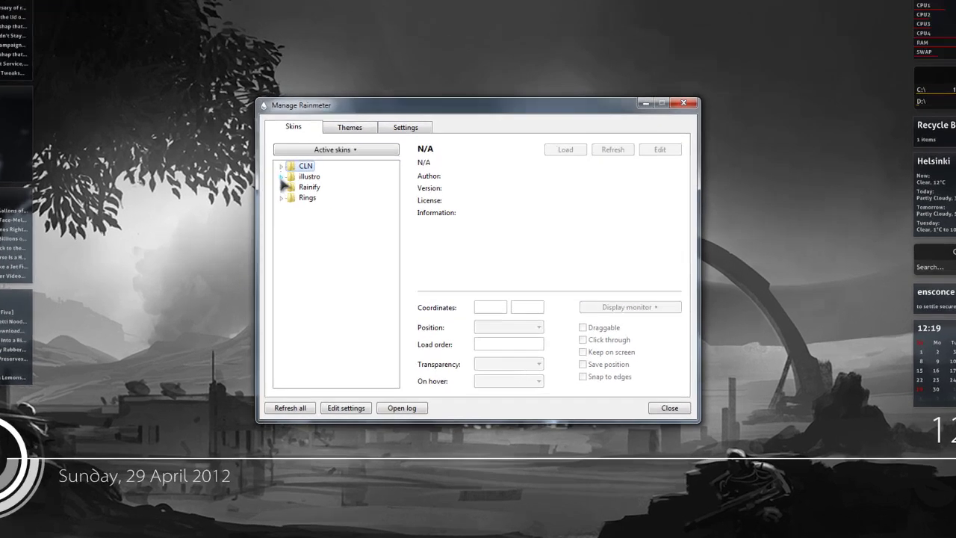
click(315, 185)
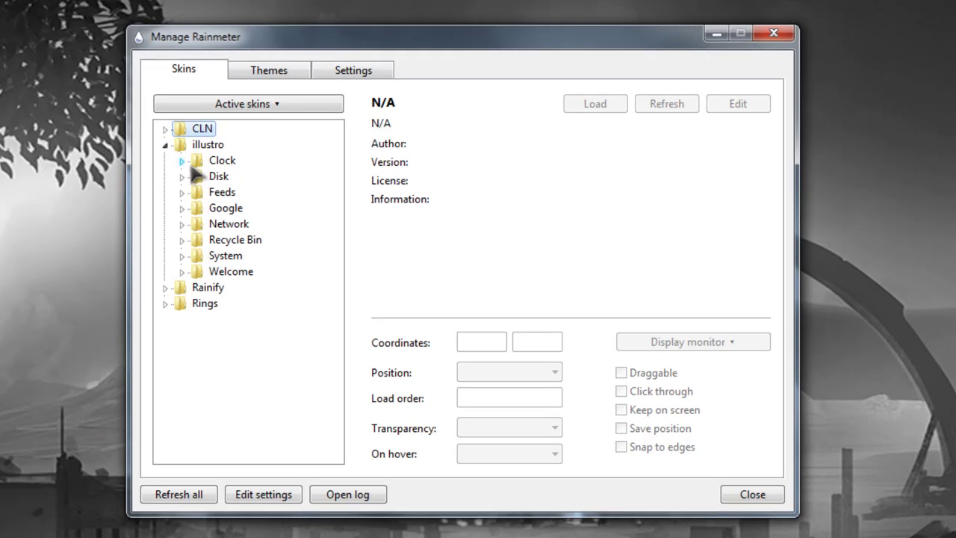
click(165, 146)
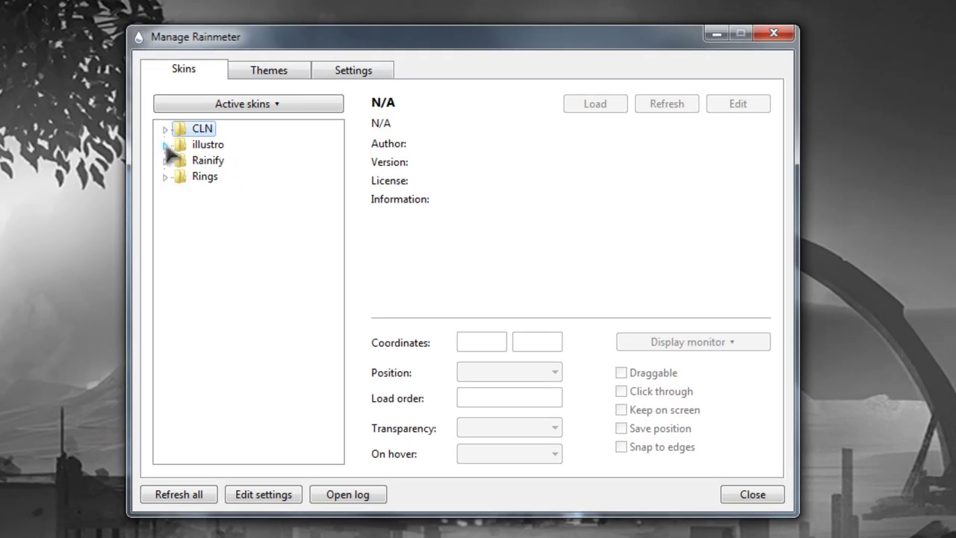
click(166, 147)
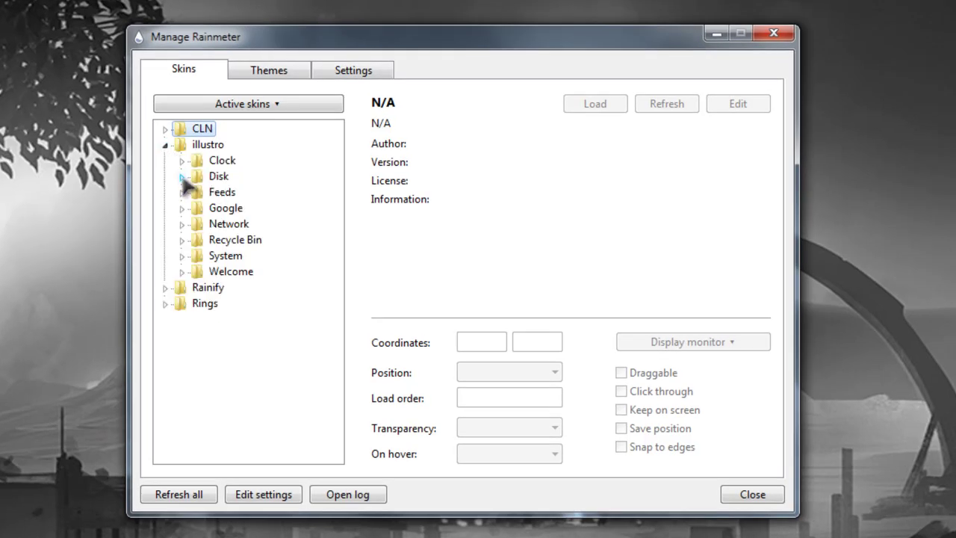
click(181, 177)
click(244, 192)
double_click(248, 208)
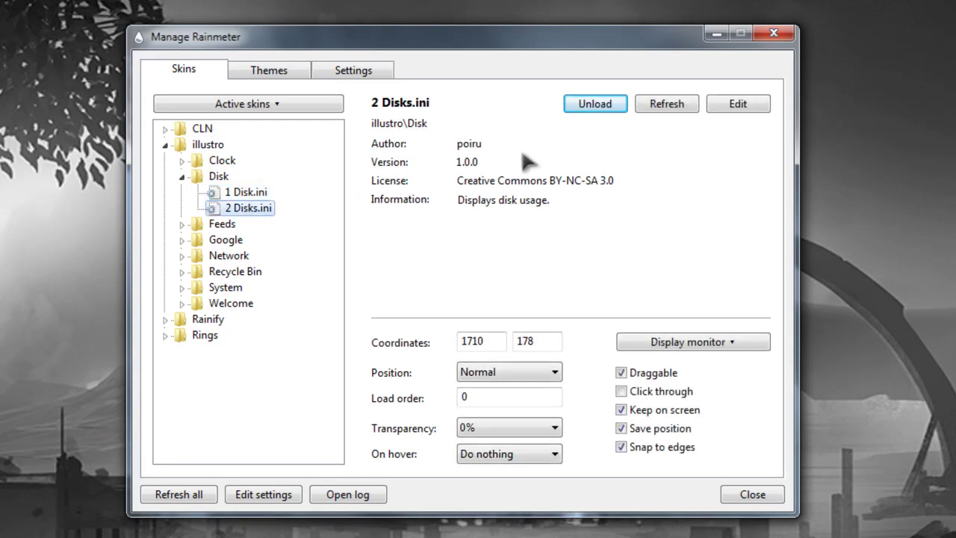
click(738, 104)
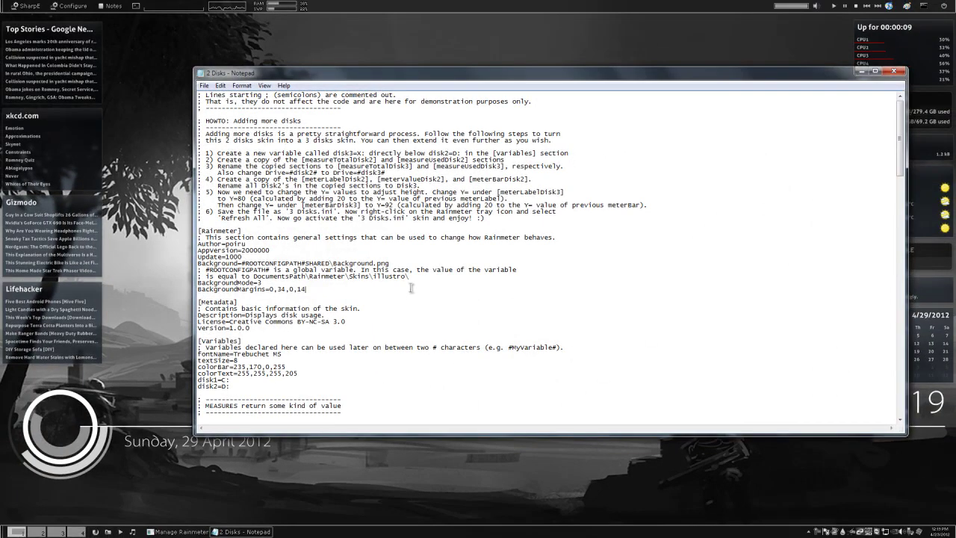
- Set the colorBar variable to 204,0,0,255 in the 2 Disks file and refresh the Disk skin on the desktop
scroll(411, 287, down, 4)
scroll(364, 302, up, 3)
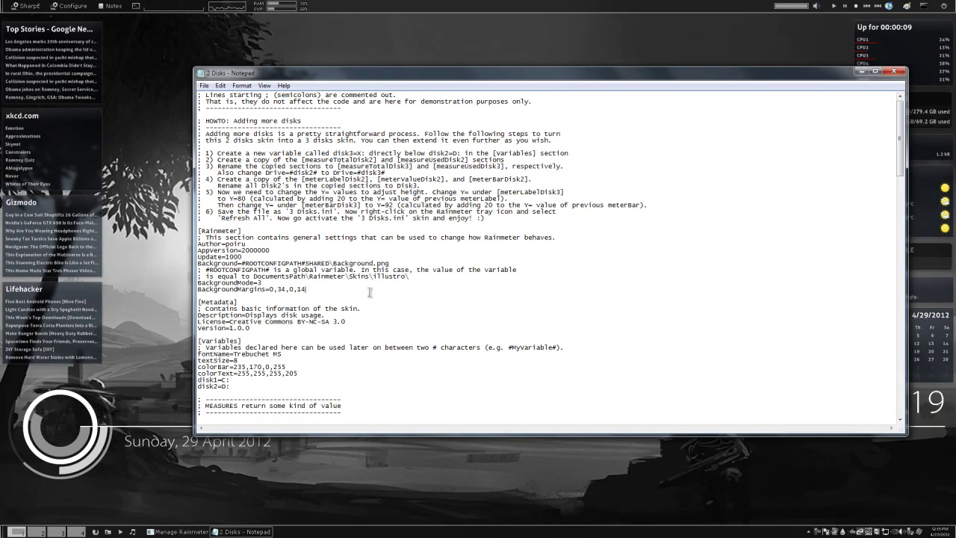
scroll(366, 329, down, 2)
scroll(366, 329, down, 1)
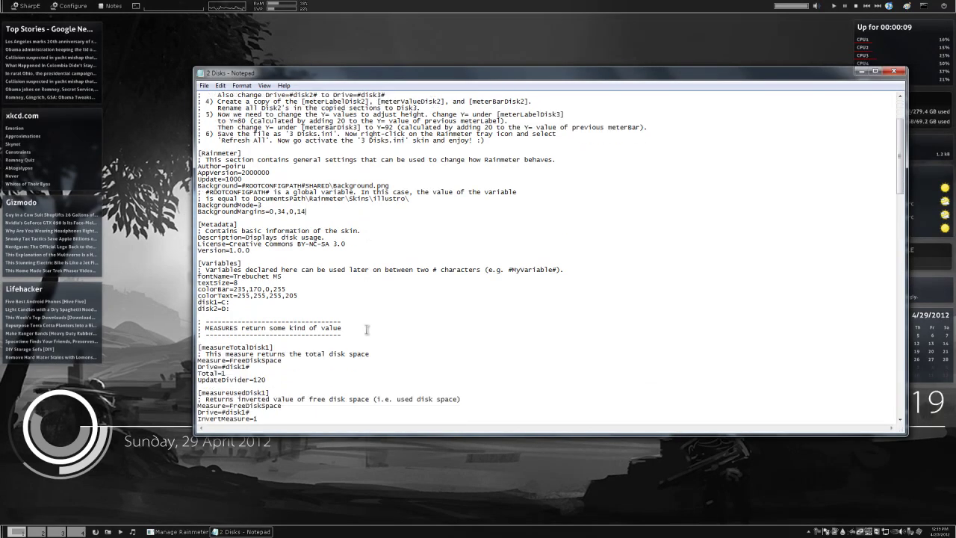
scroll(350, 320, down, 1)
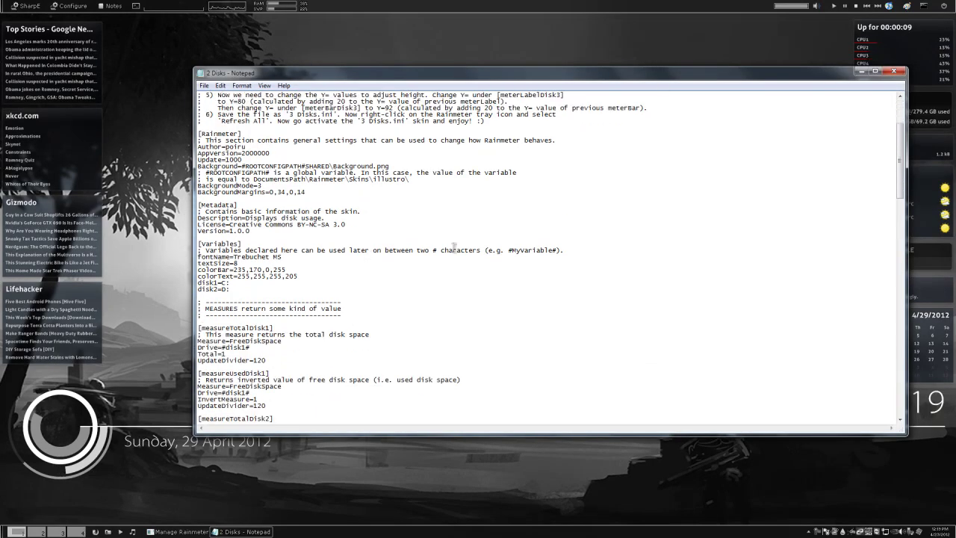
drag(667, 82, 577, 81)
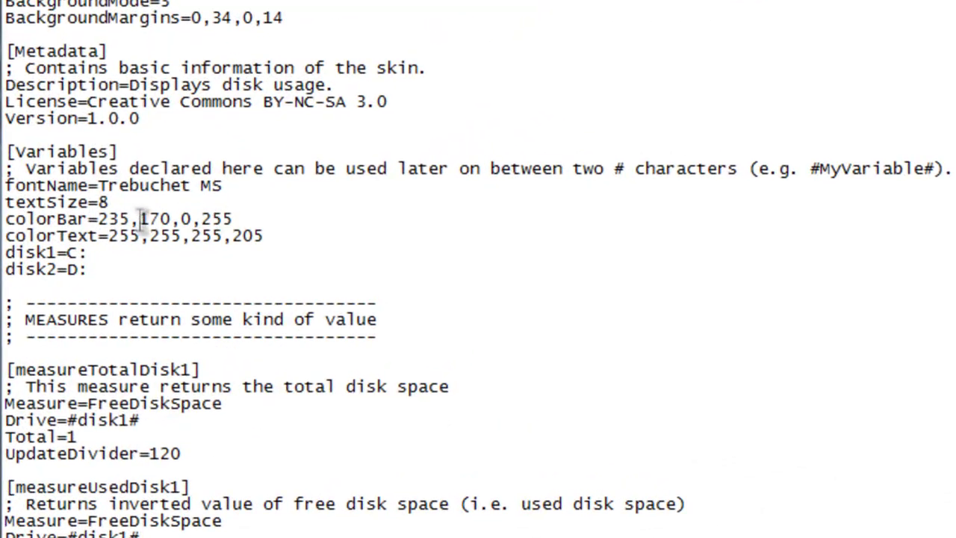
drag(138, 218, 101, 215)
text(204)
drag(171, 219, 151, 218)
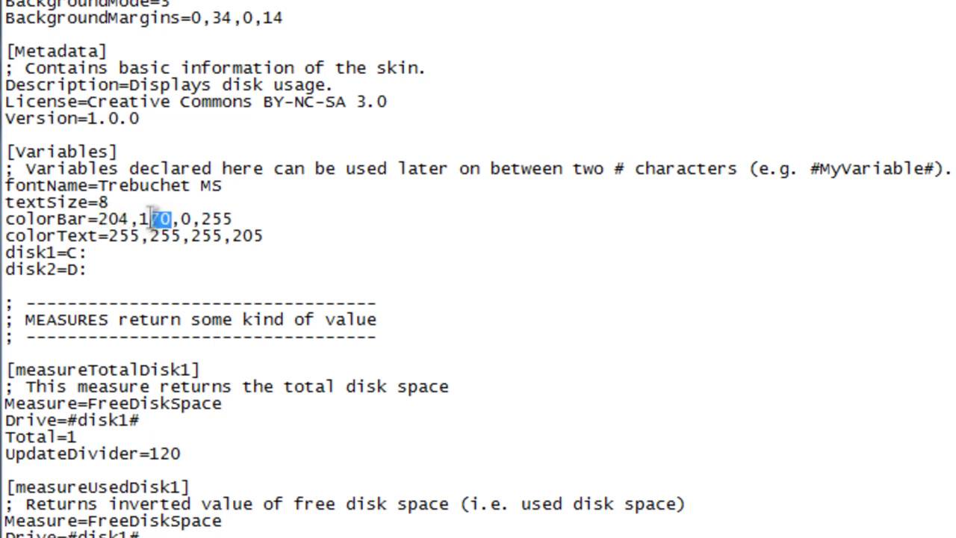
key(BackSpace)
key(BackSpace)
text(0)
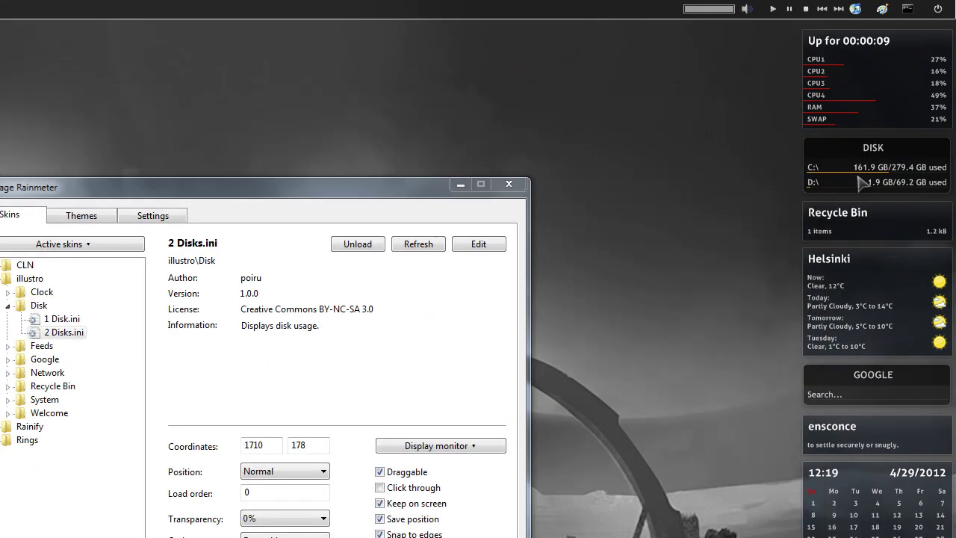
right_click(863, 183)
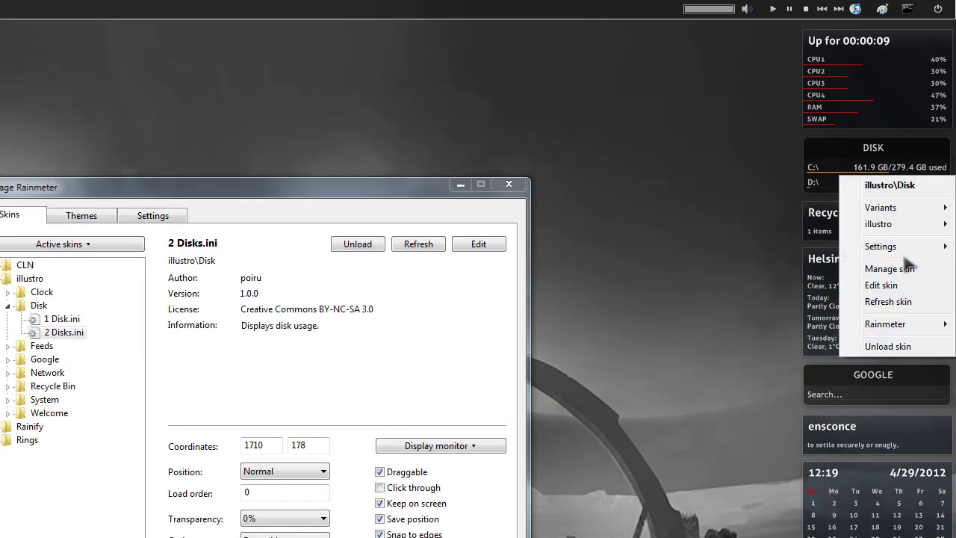
click(889, 306)
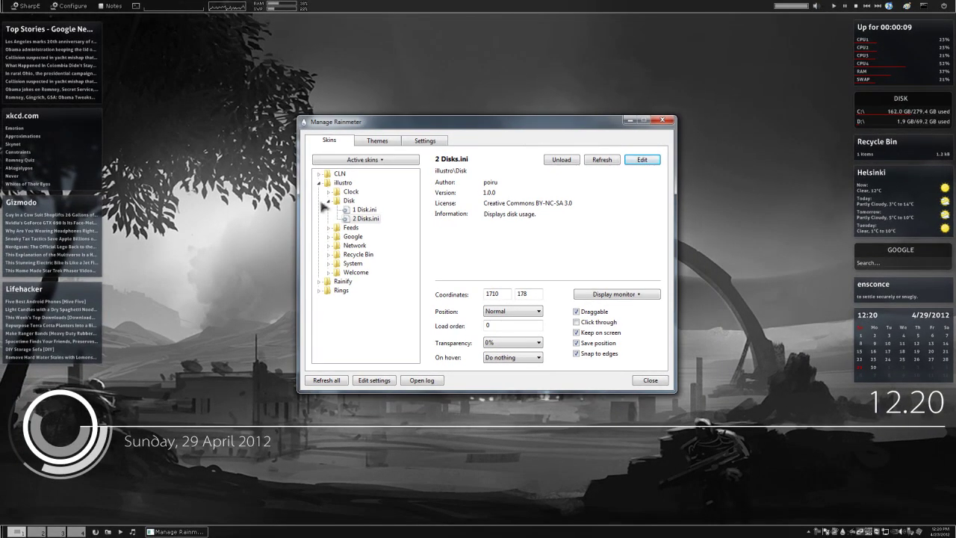
- Collapse the illustro skins and open Rings.ini from the Rings folder for editing
click(328, 200)
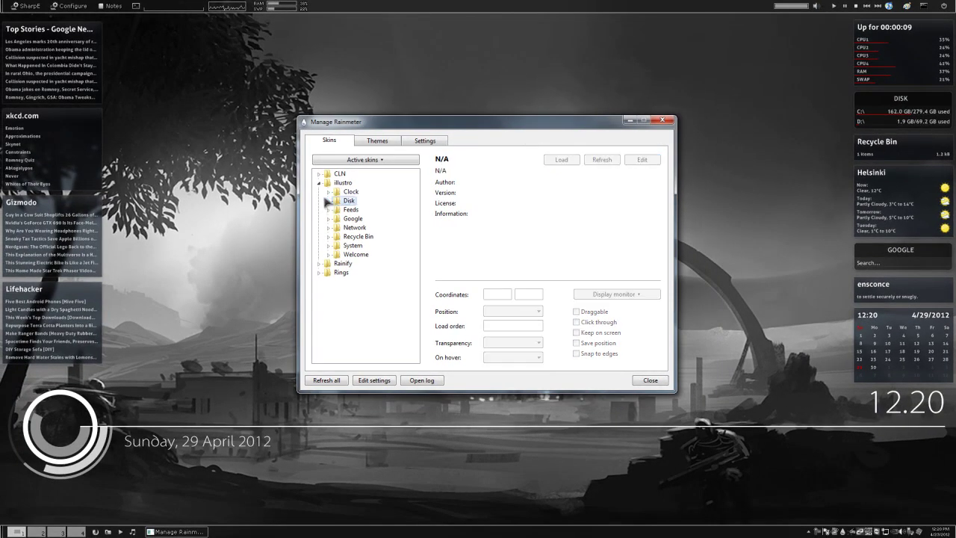
key(Left)
key(Left)
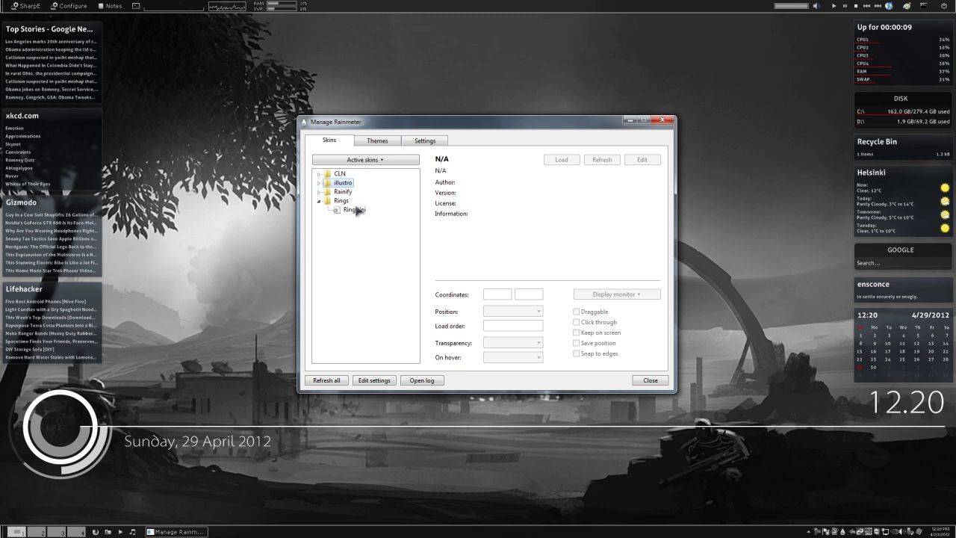
click(355, 210)
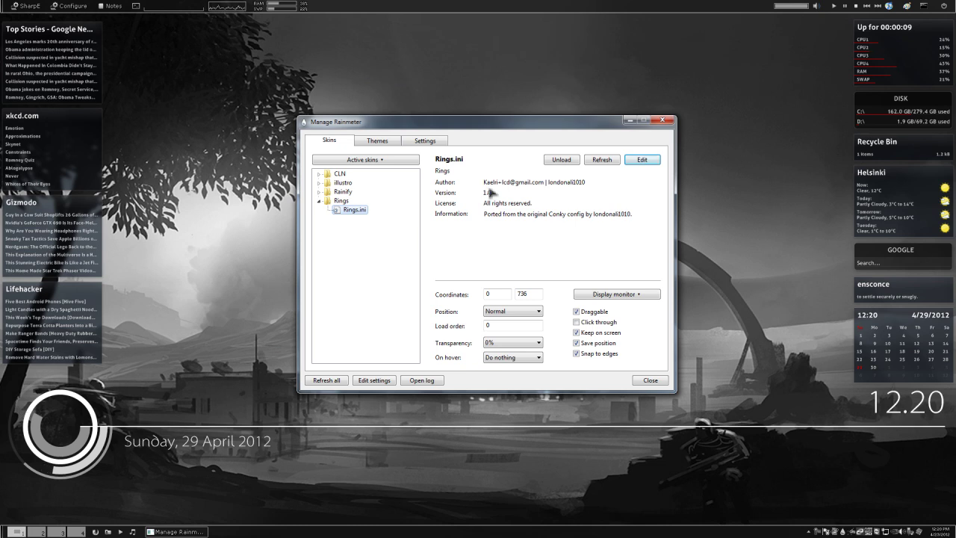
click(642, 160)
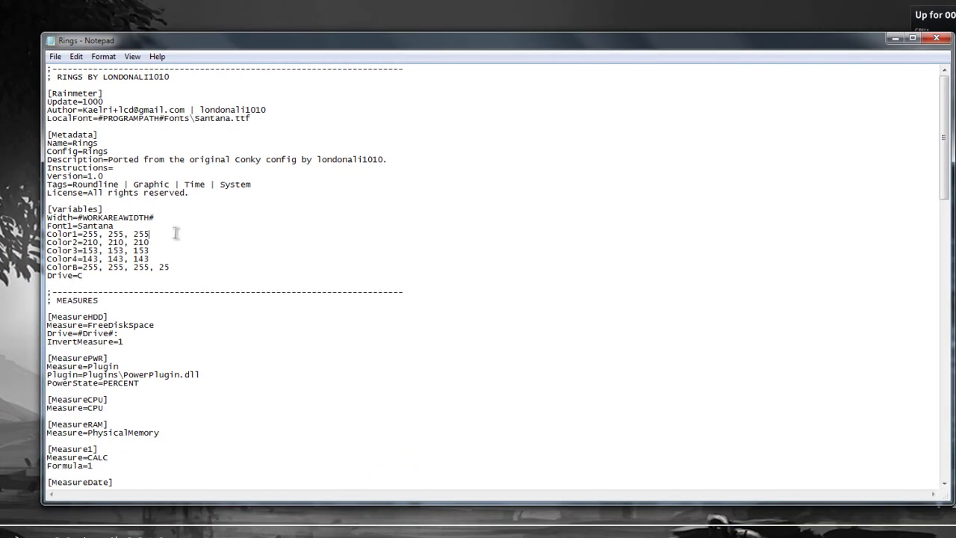
- Add the variable ColorC=204, 0, 0 directly below ColorB in the Variables section of the Rings file
drag(154, 234, 46, 234)
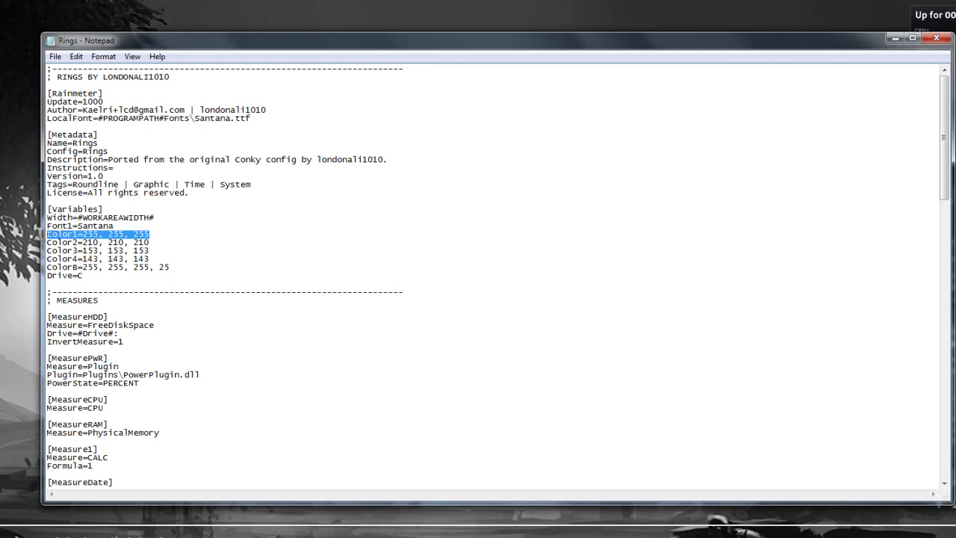
drag(170, 266, 46, 267)
click(187, 266)
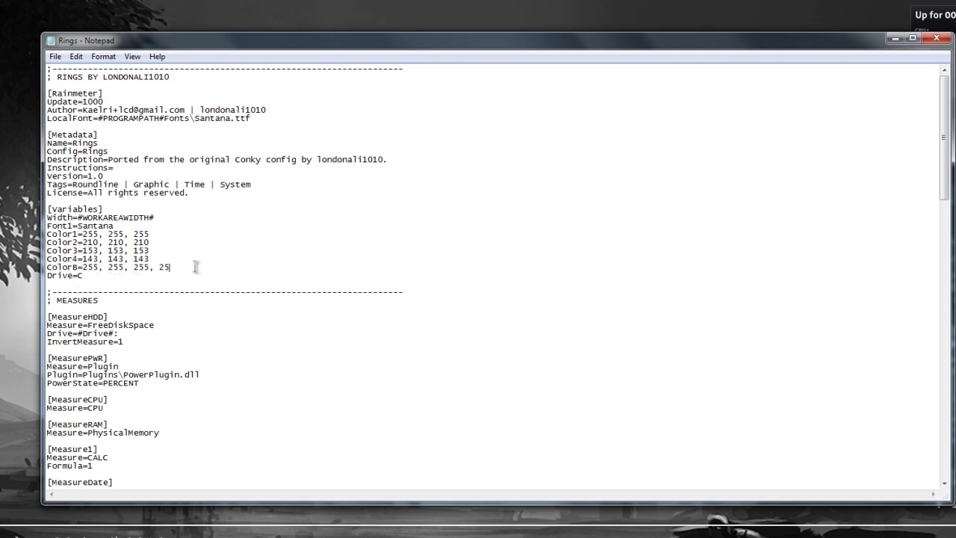
key(Return)
text(ColorB=255, 255, 255, 25)
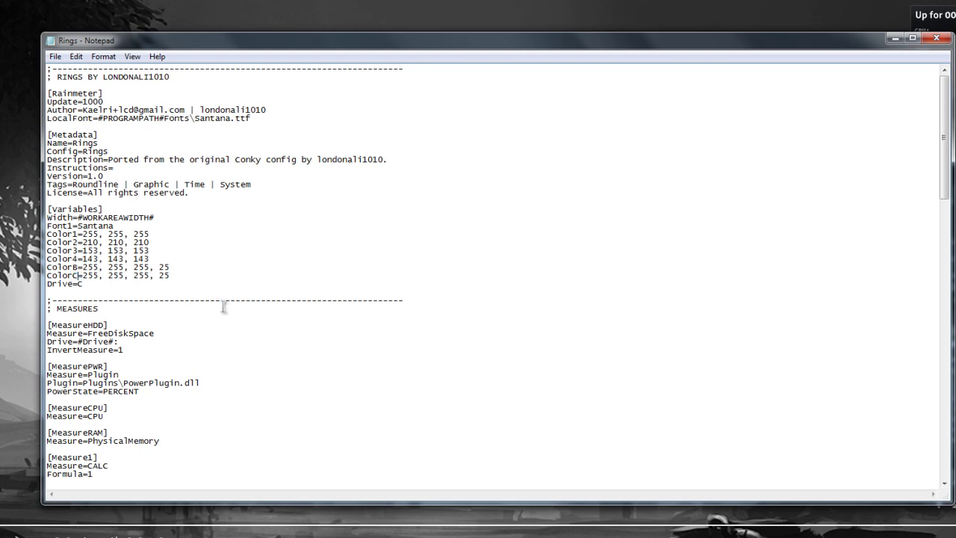
drag(98, 275, 125, 249)
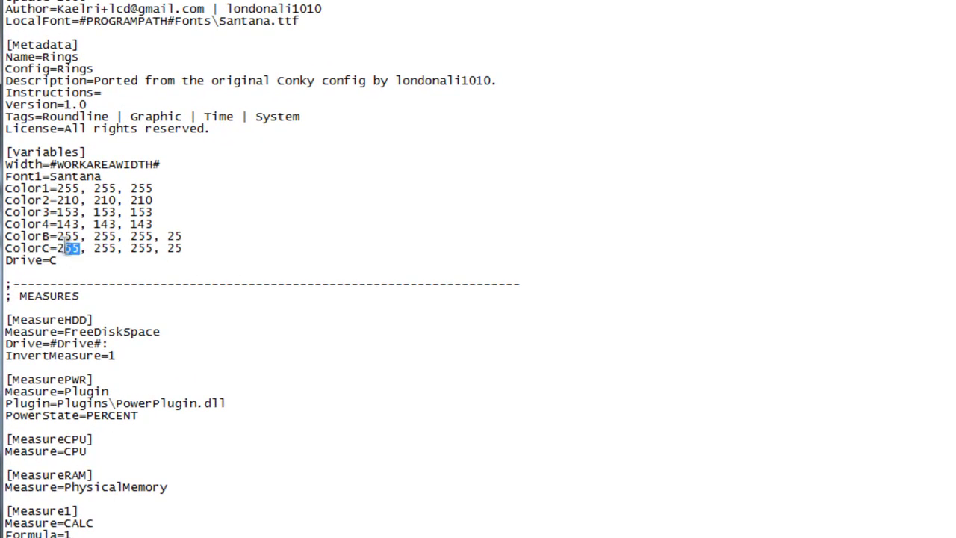
text(04, 0, 0)
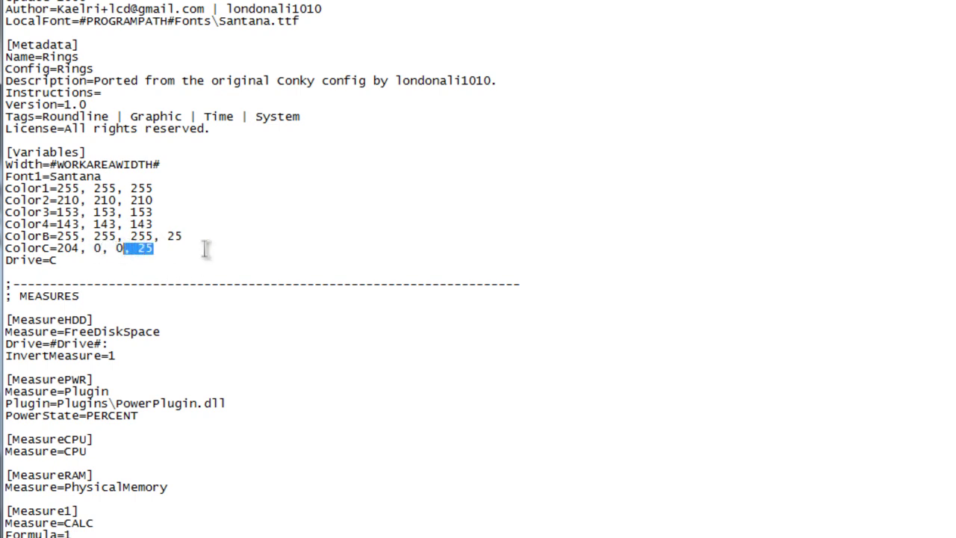
key(BackSpace)
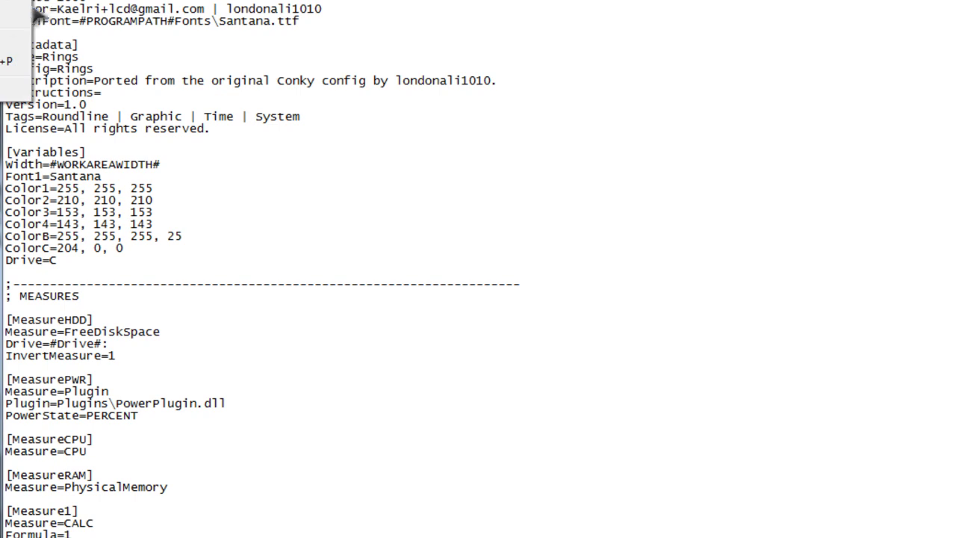
key(Down)
- Set the LineColor of the PWR meter to #ColorC# and save the Rings file
scroll(427, 294, down, 7)
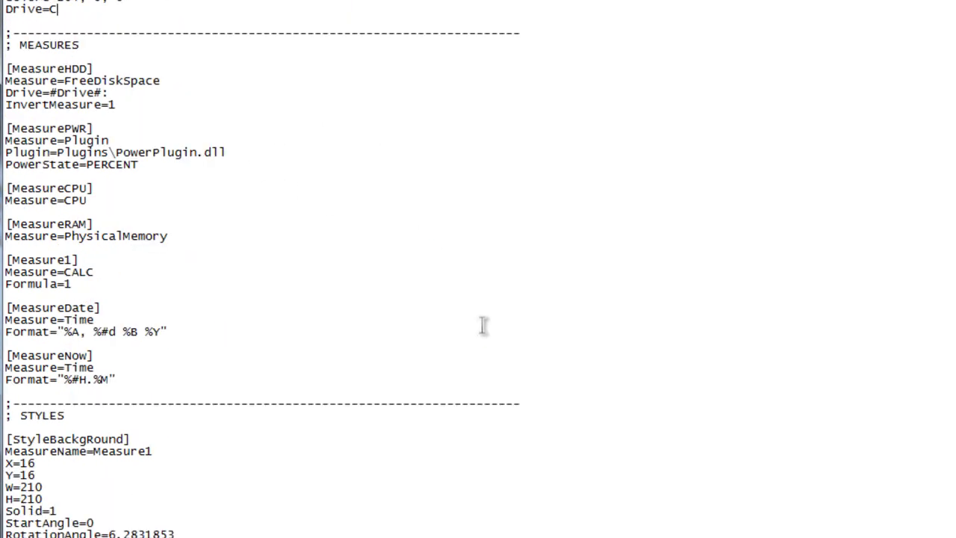
scroll(465, 315, up, 4)
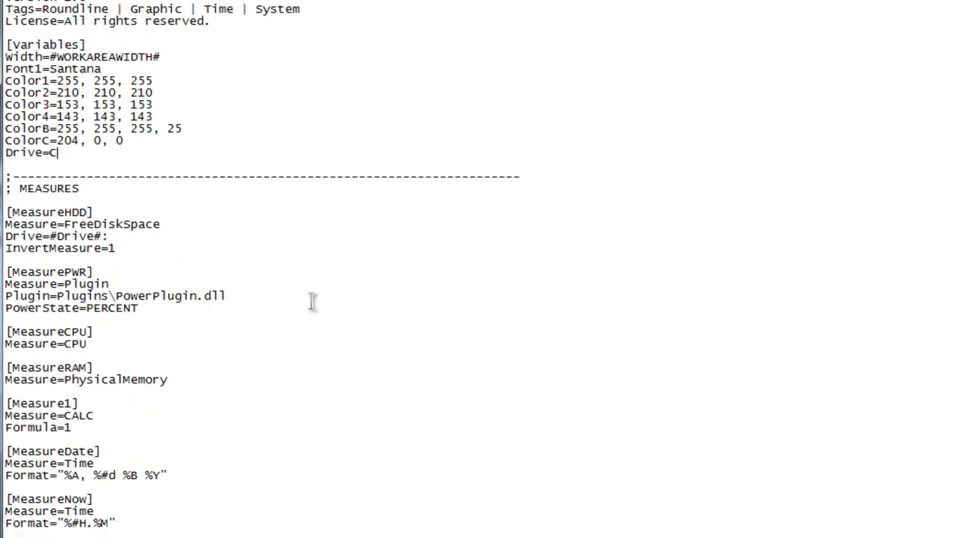
scroll(313, 301, down, 12)
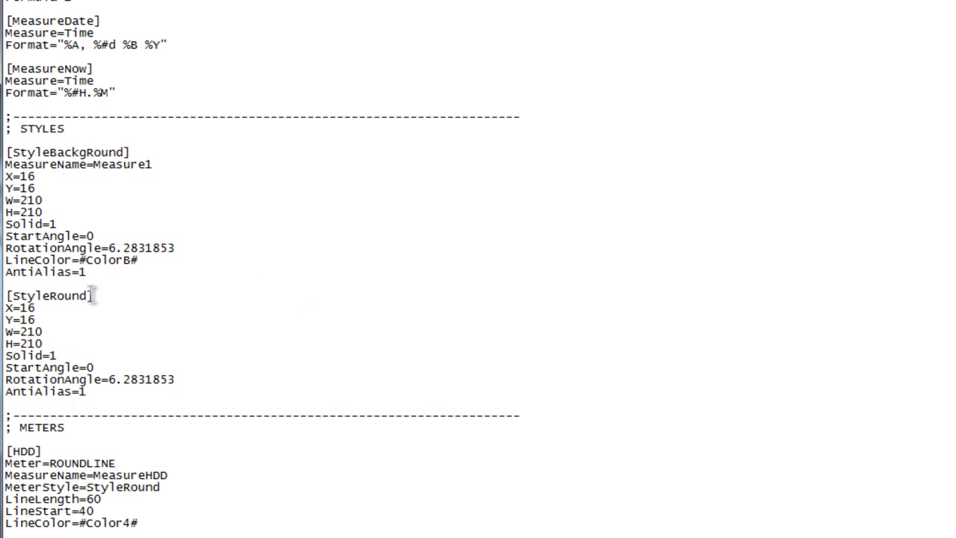
scroll(229, 348, down, 13)
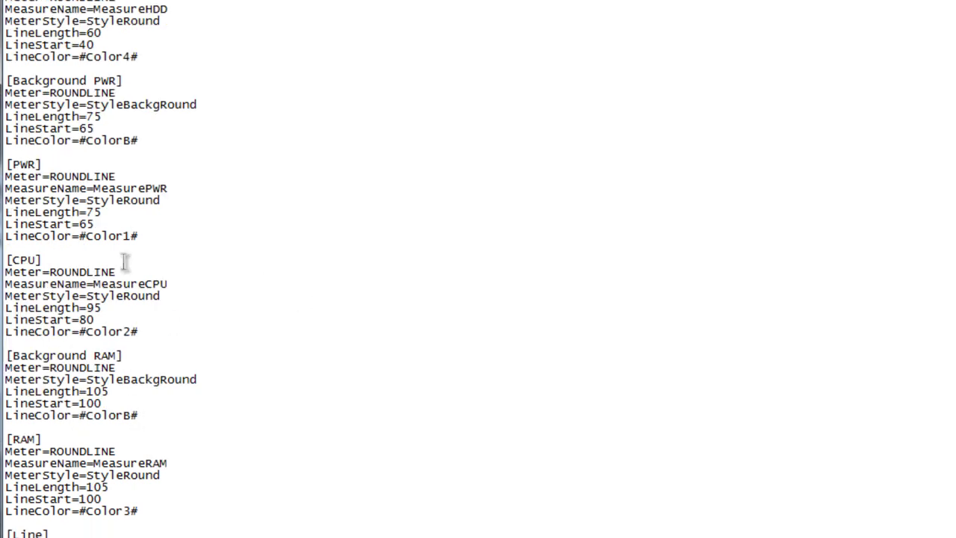
click(130, 226)
drag(125, 234, 132, 234)
text(C)
key(alt+f)
key(s)
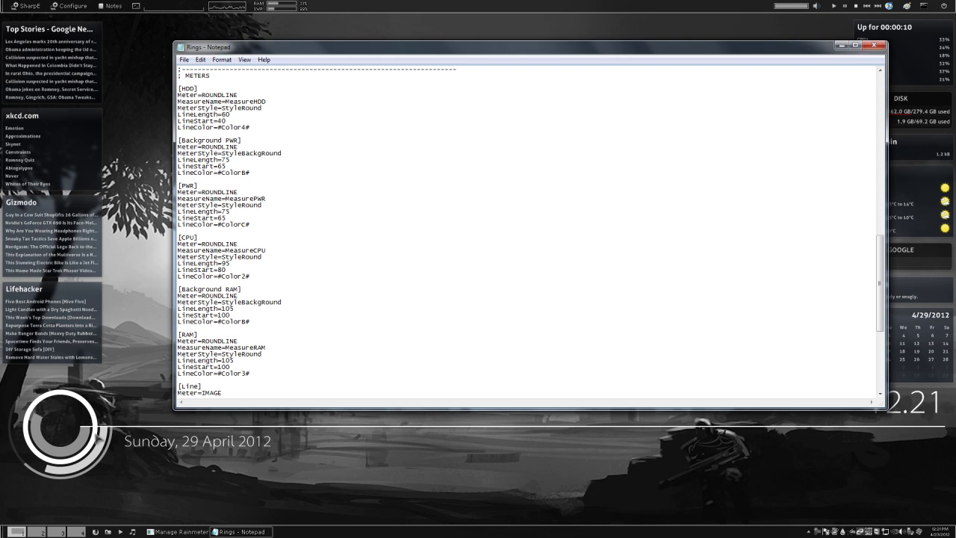
- Refresh the Rings skin on the desktop and close the Rings file
right_click(95, 431)
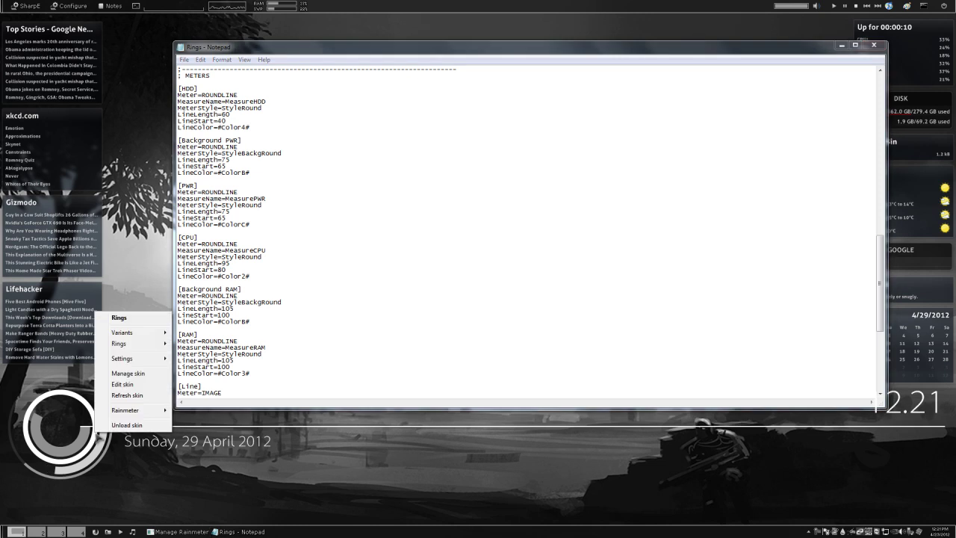
click(133, 395)
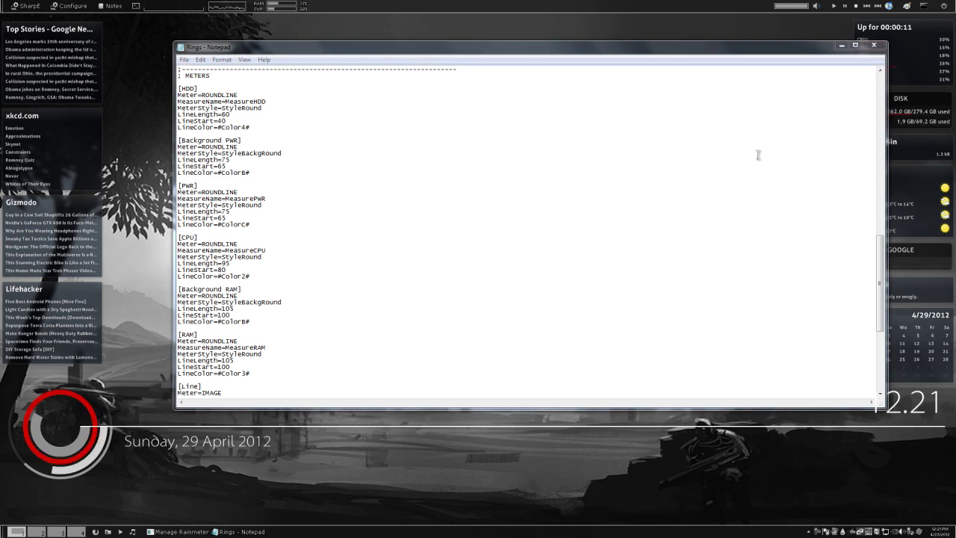
click(874, 45)
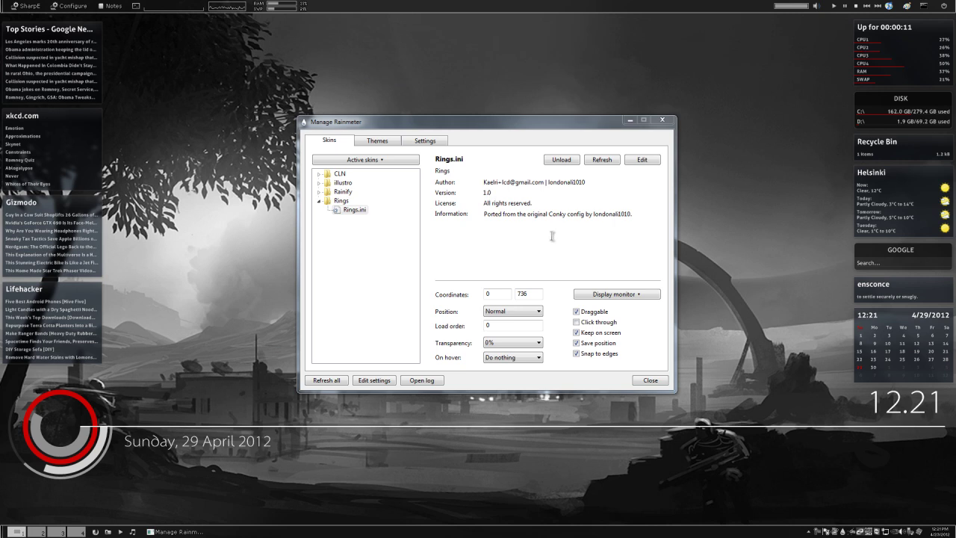
- Load the CLN.ini skin and place its music player below the large clock on the desktop, at about coordinates 1554, 861
drag(574, 126, 566, 97)
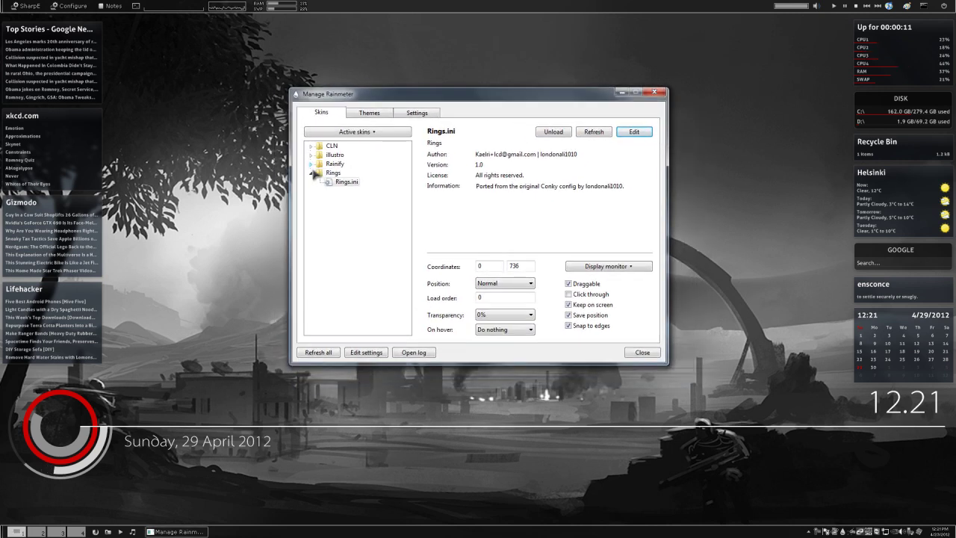
click(310, 173)
click(310, 145)
click(344, 155)
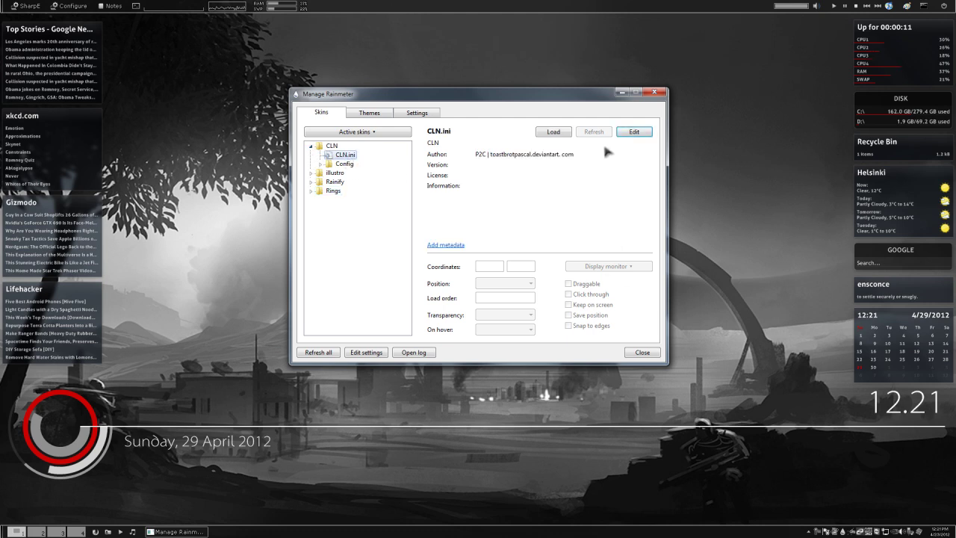
click(554, 132)
drag(115, 28, 892, 457)
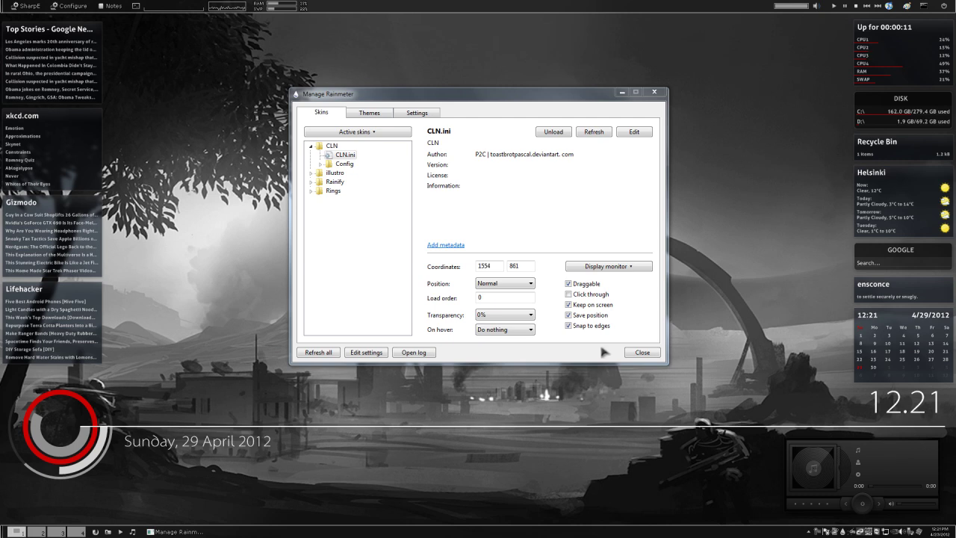
- Cancel the iTunes configuration and close its license agreement without accepting it
click(311, 146)
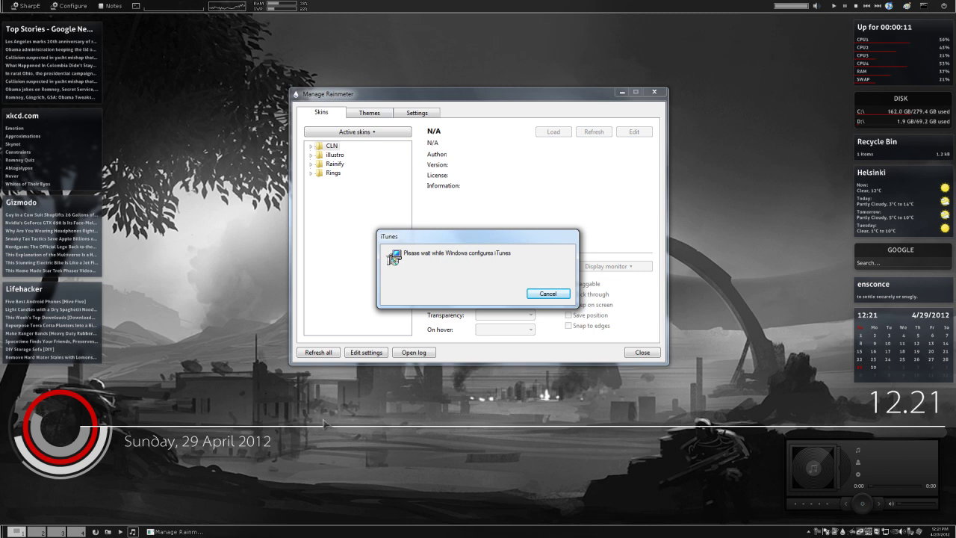
click(565, 294)
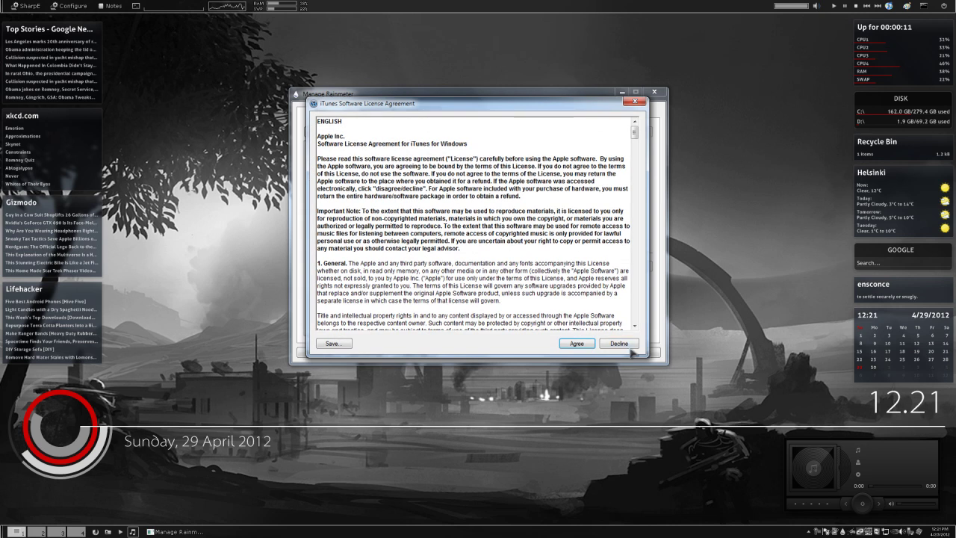
click(635, 104)
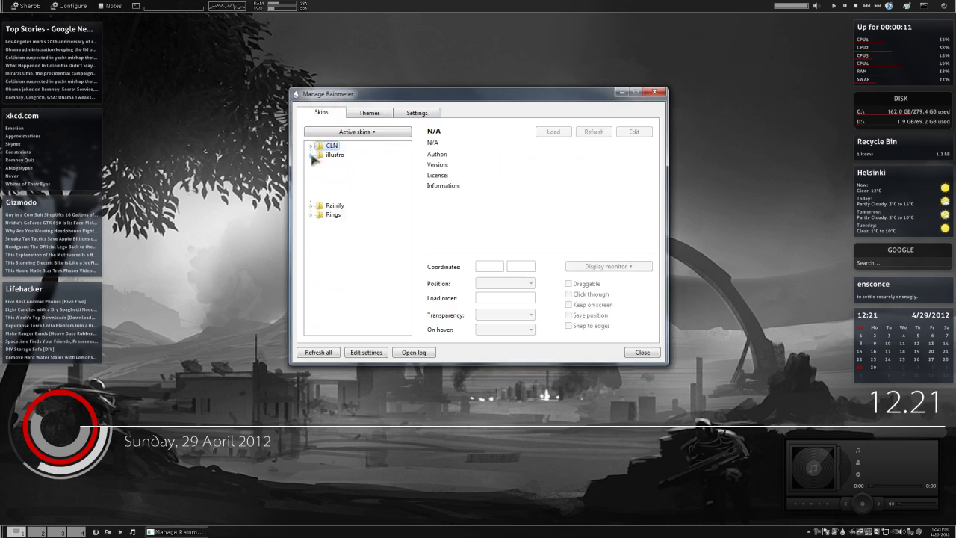
- Load Rainify's Slideshow.ini skin, place it beside the music player at about coordinates 1316, 883, and close the skin manager
click(311, 163)
click(312, 146)
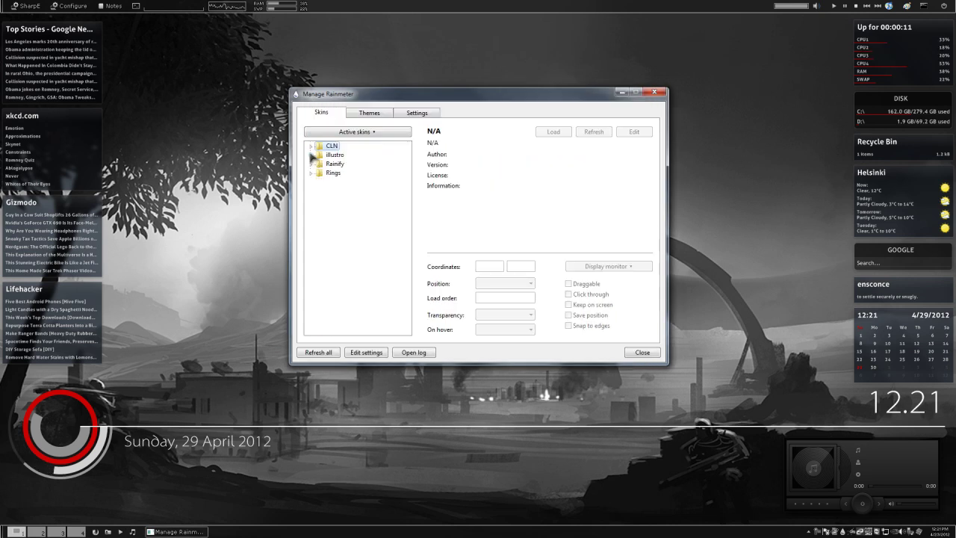
click(311, 155)
click(311, 155)
click(311, 164)
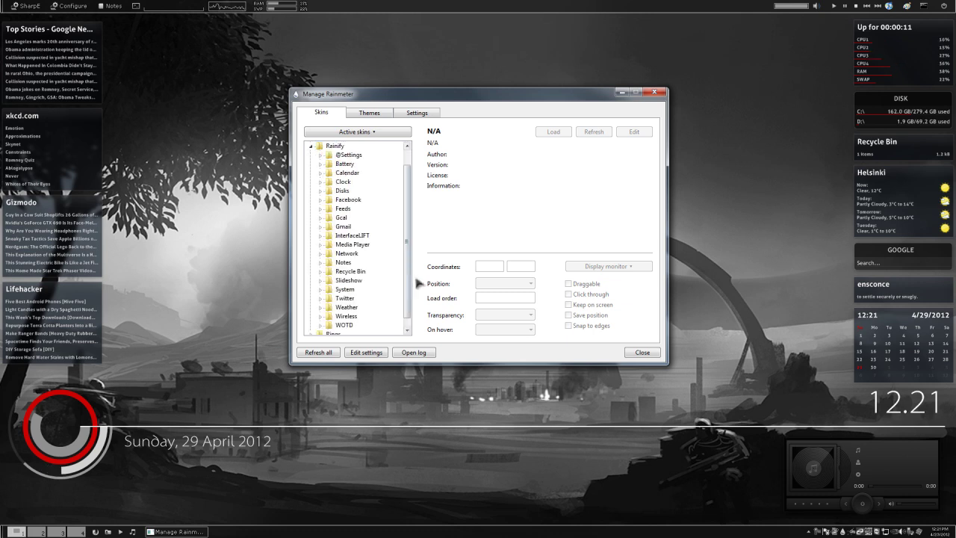
click(321, 280)
click(361, 289)
click(553, 131)
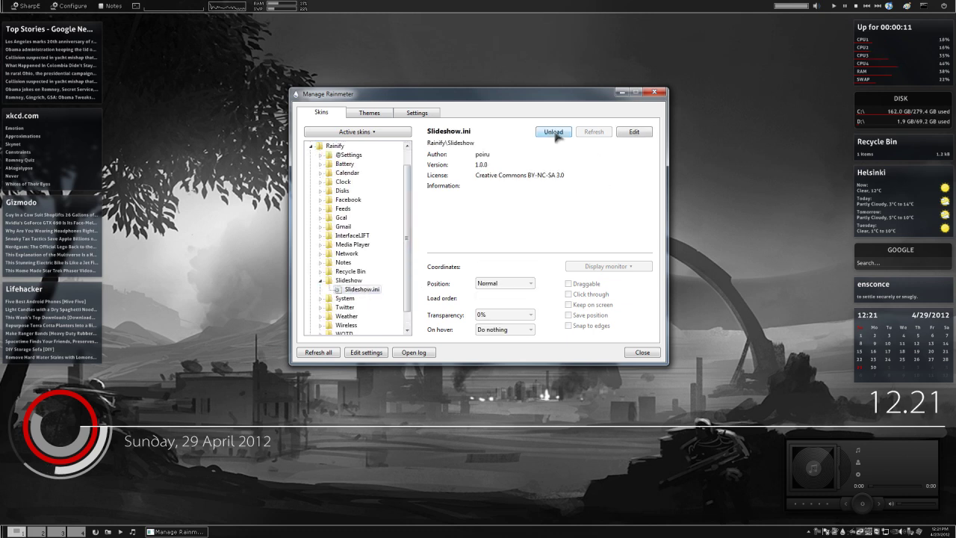
drag(59, 30, 716, 468)
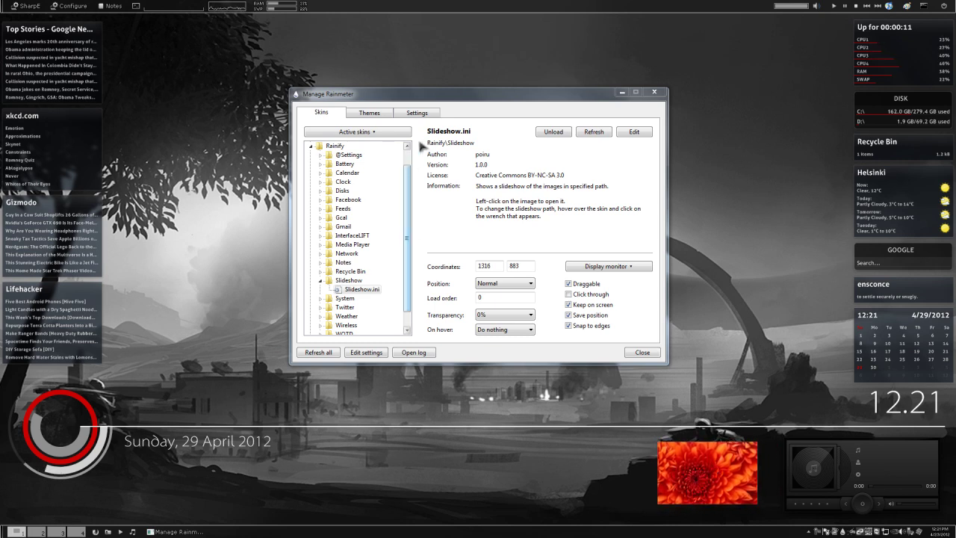
click(654, 91)
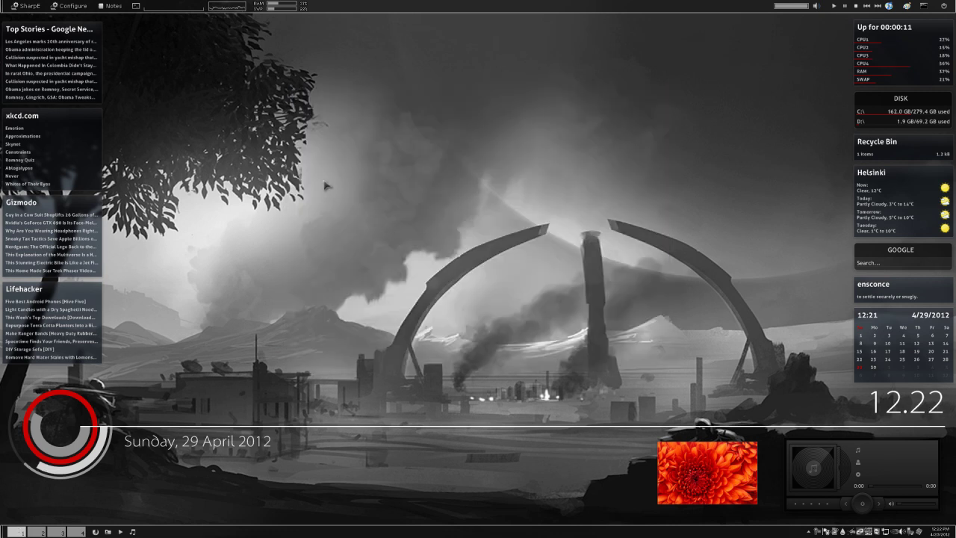
- Extract the ibaked_by_neiio-d49ah7q archive in the Downloads folder into a subfolder of the same name
key(super+e)
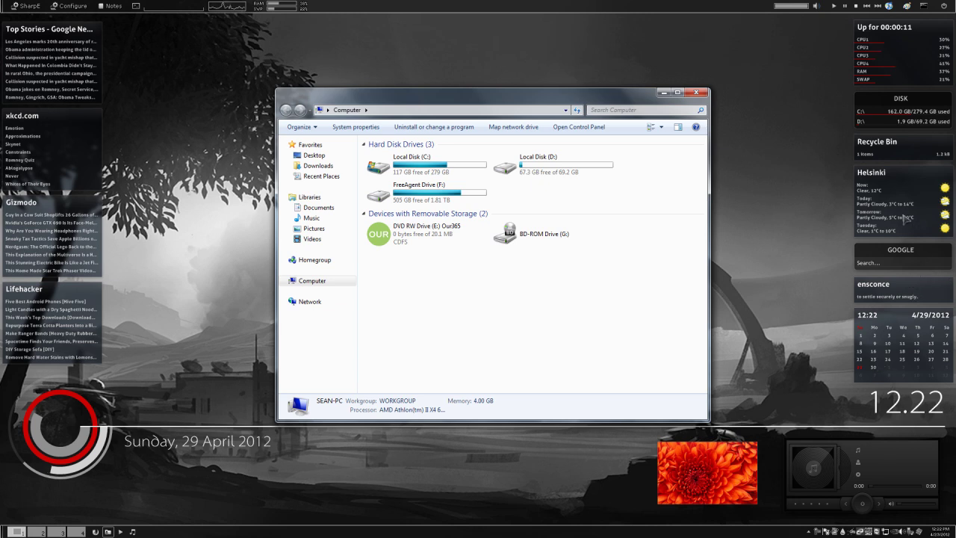
drag(625, 101, 594, 89)
click(661, 85)
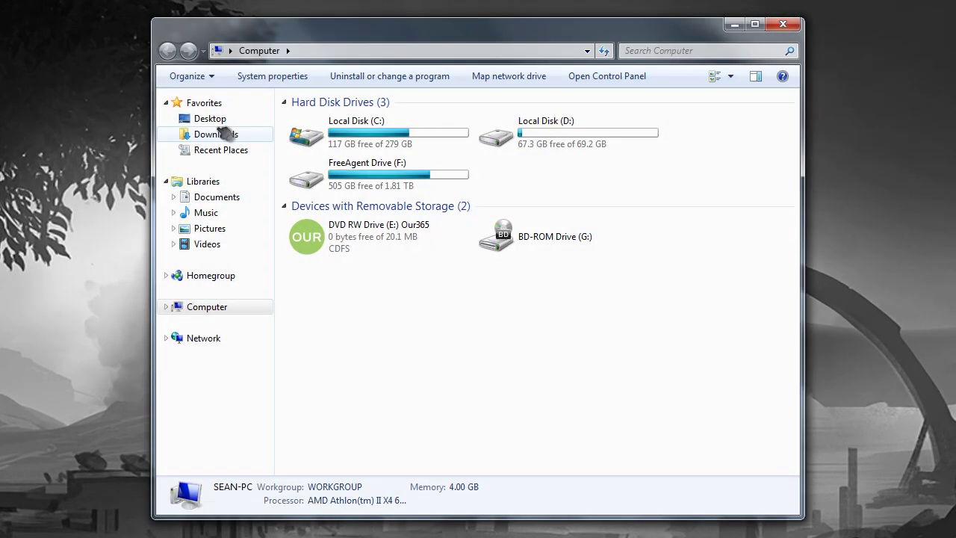
click(224, 133)
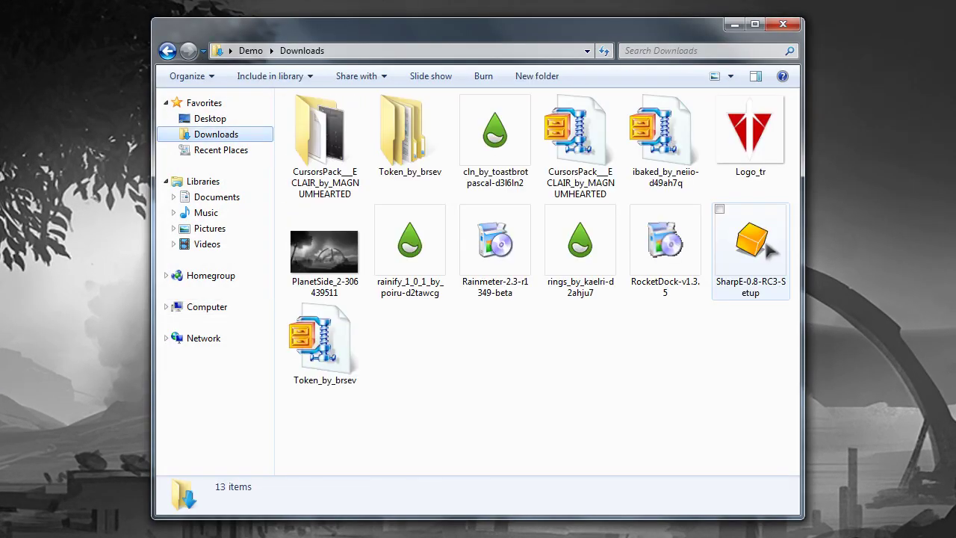
click(672, 138)
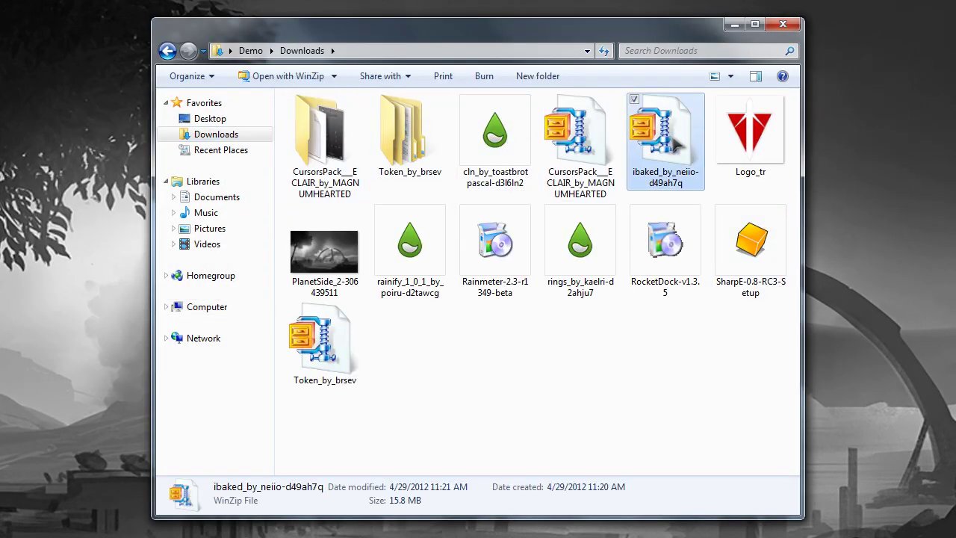
right_click(671, 140)
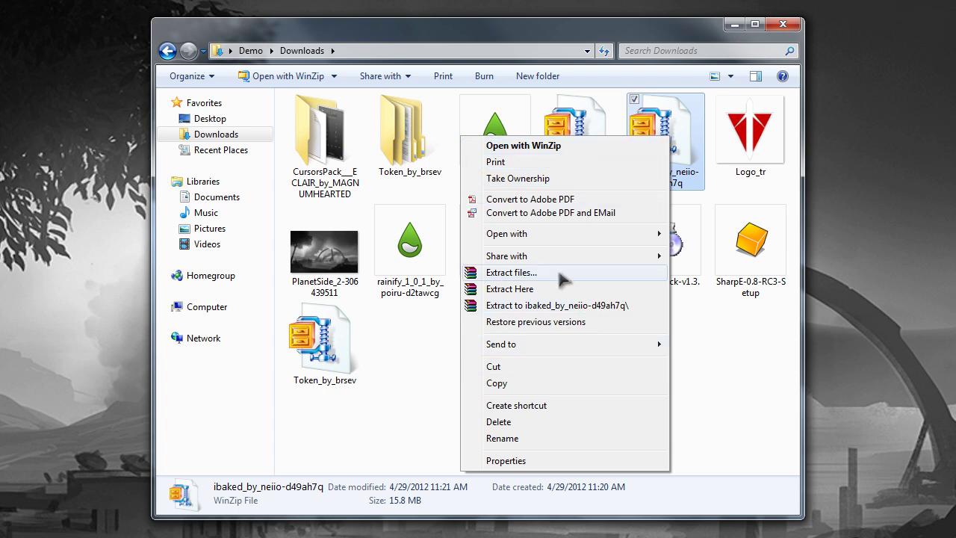
click(556, 305)
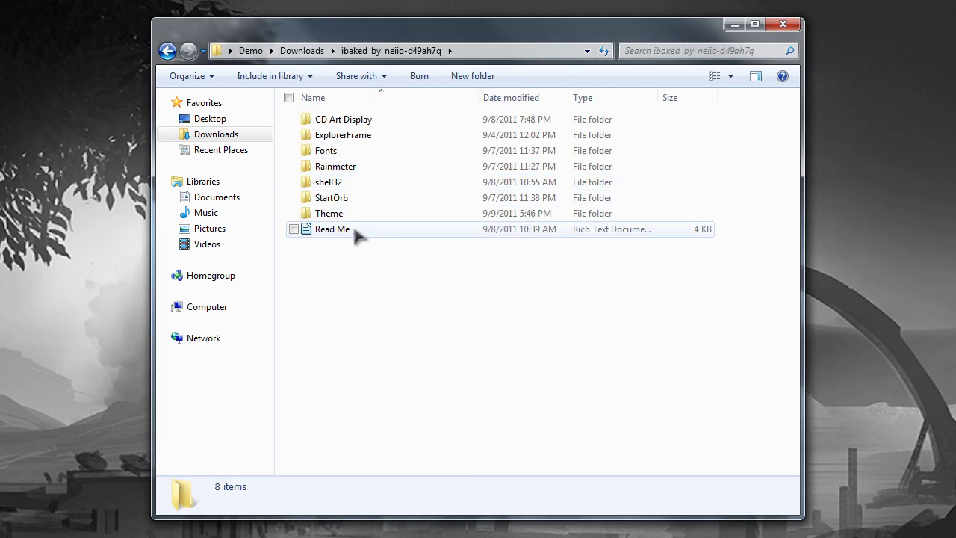
- Review the visual style instructions in the iBaked Read Me and the VistaGlazz patching tool it recommends
double_click(357, 230)
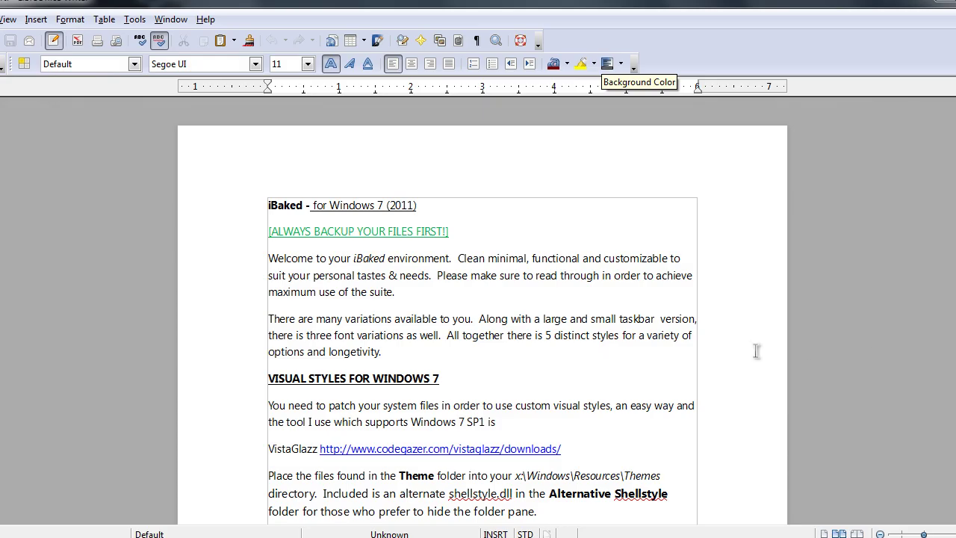
scroll(751, 400, down, 5)
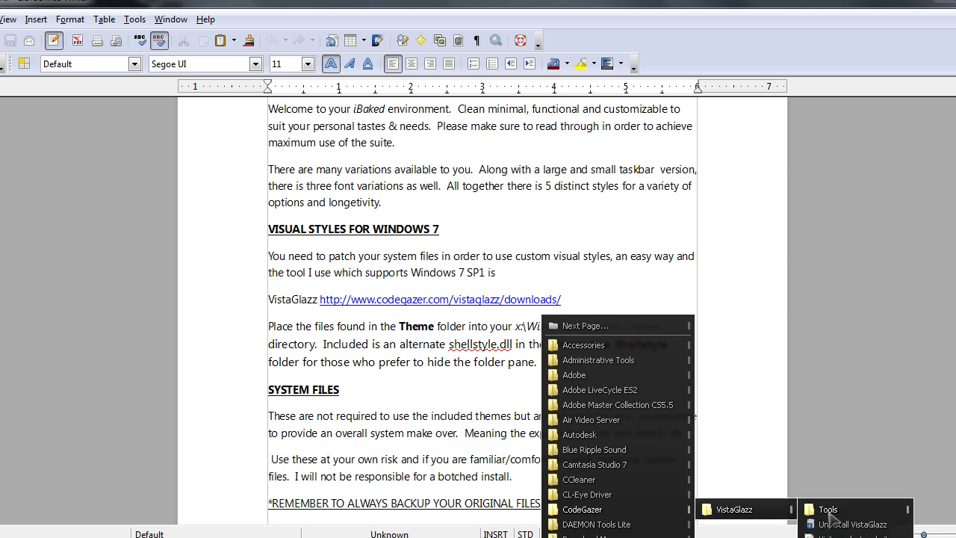
click(852, 525)
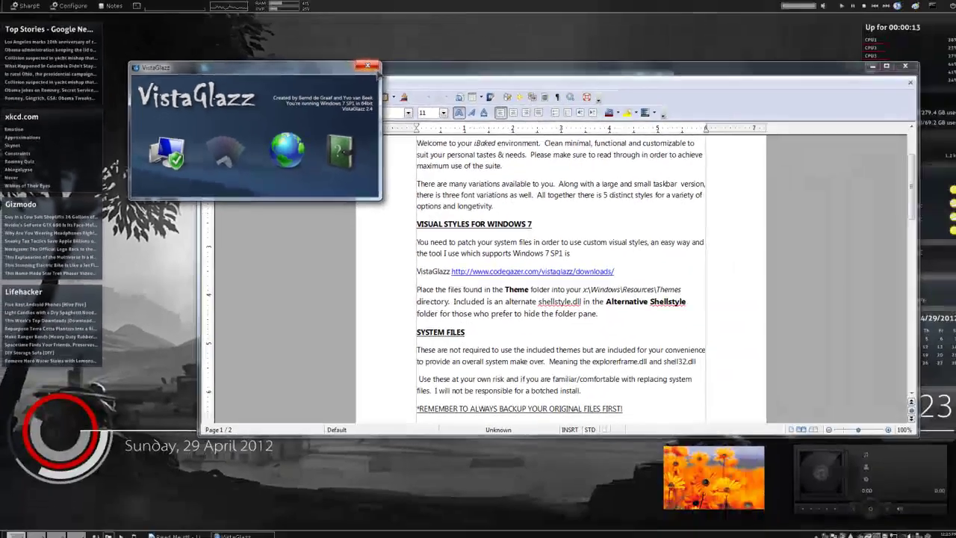
click(545, 61)
mouse_move(546, 61)
mouse_down()
mouse_move(546, 50)
mouse_move(536, 53)
mouse_move(551, 58)
mouse_up()
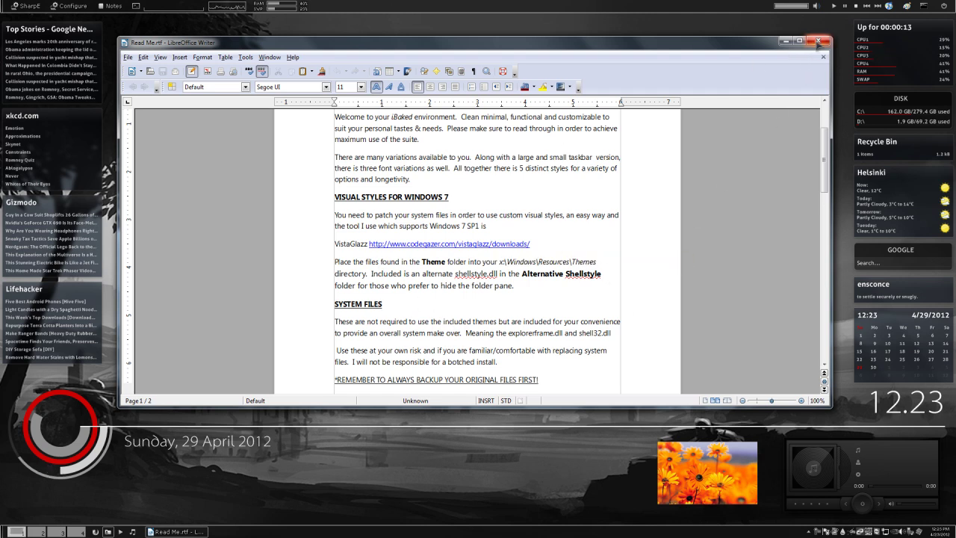
click(818, 40)
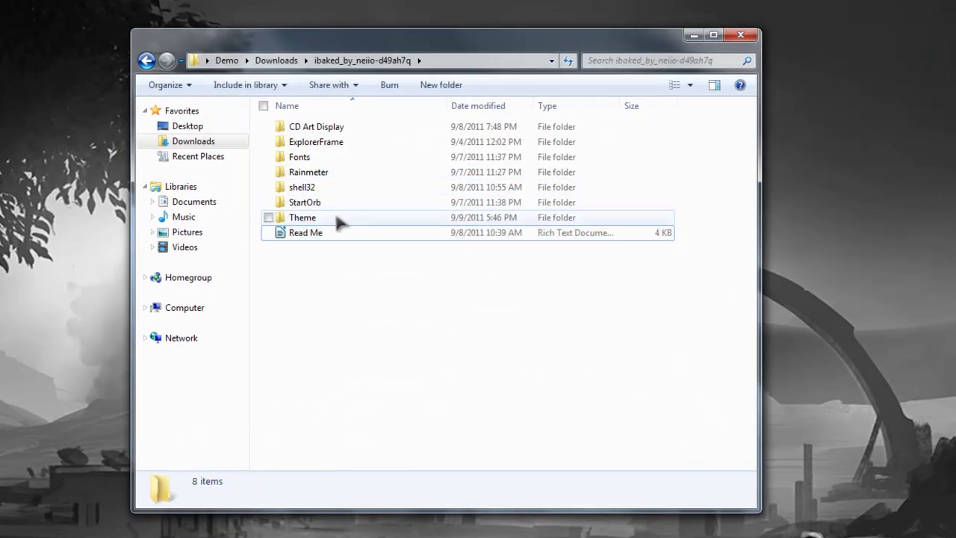
- Copy all the items inside the extracted iBaked Theme folder
double_click(340, 220)
drag(697, 126, 358, 478)
right_click(341, 311)
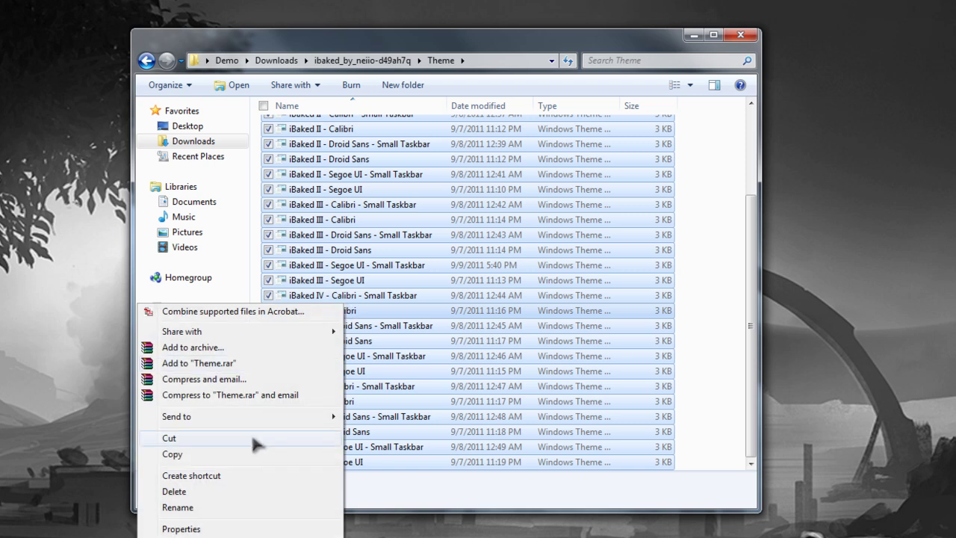
click(244, 451)
- Go to the Windows themes folder at C:\Windows\Resources\Themes
click(191, 128)
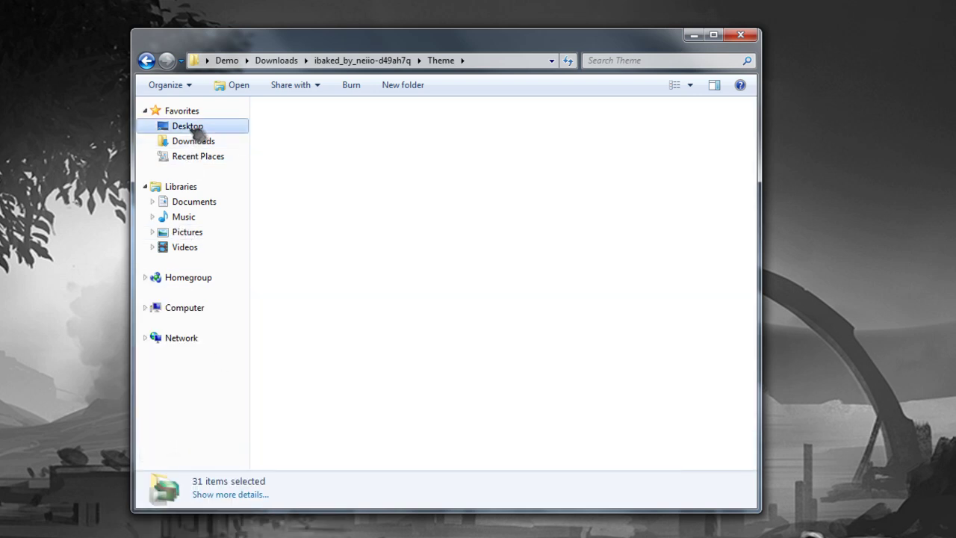
click(192, 308)
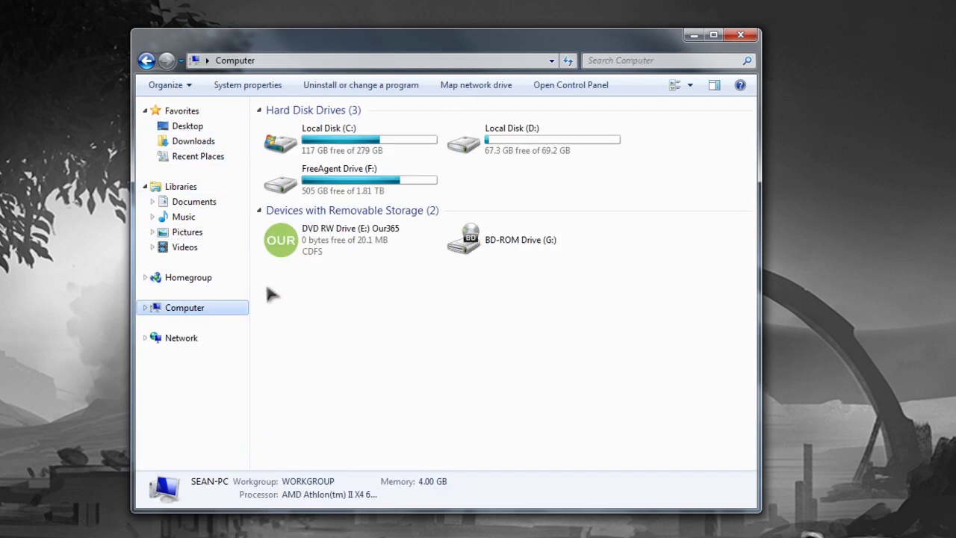
double_click(362, 152)
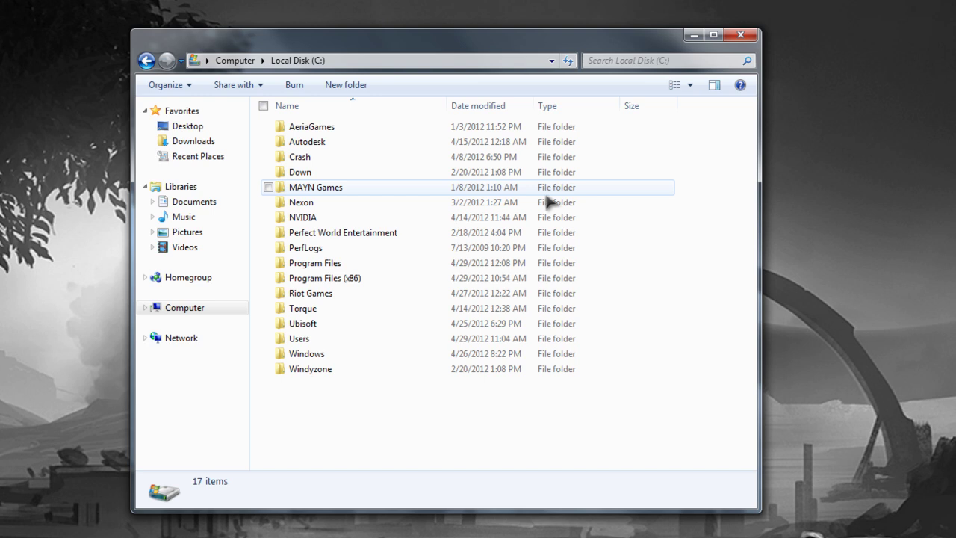
double_click(345, 355)
scroll(411, 335, down, 12)
click(348, 333)
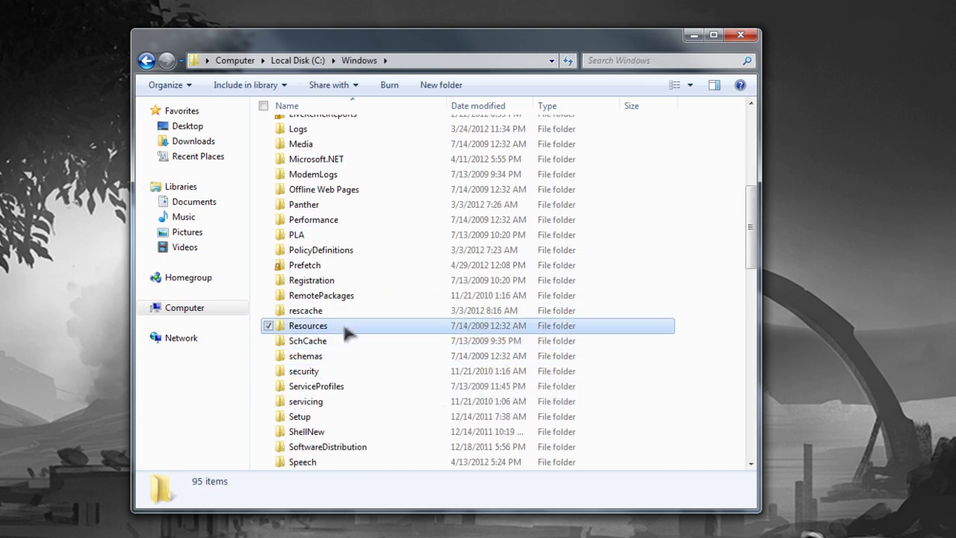
double_click(348, 333)
double_click(333, 142)
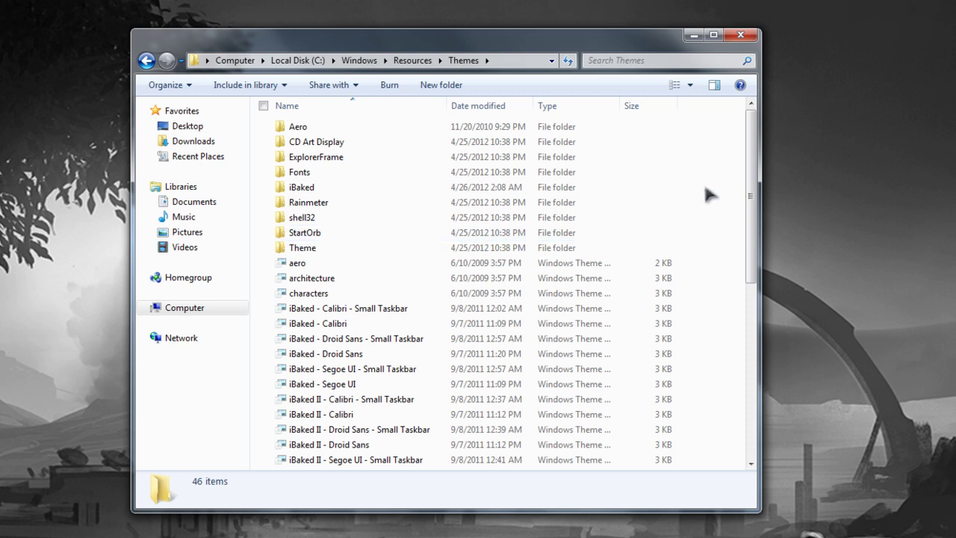
- Check the Themes folder for the iBaked theme files and close the folder window
scroll(716, 164, down, 8)
right_click(718, 277)
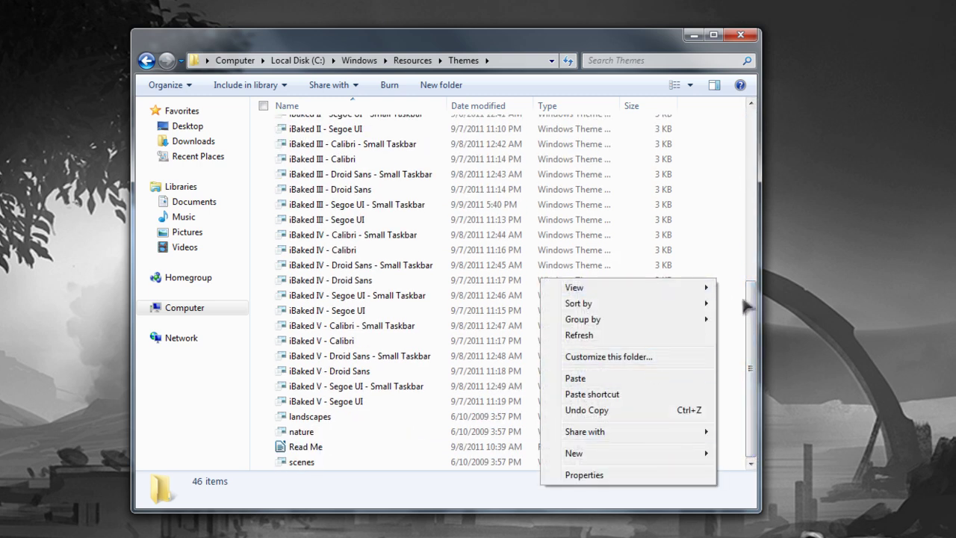
click(745, 305)
scroll(745, 135, up, 8)
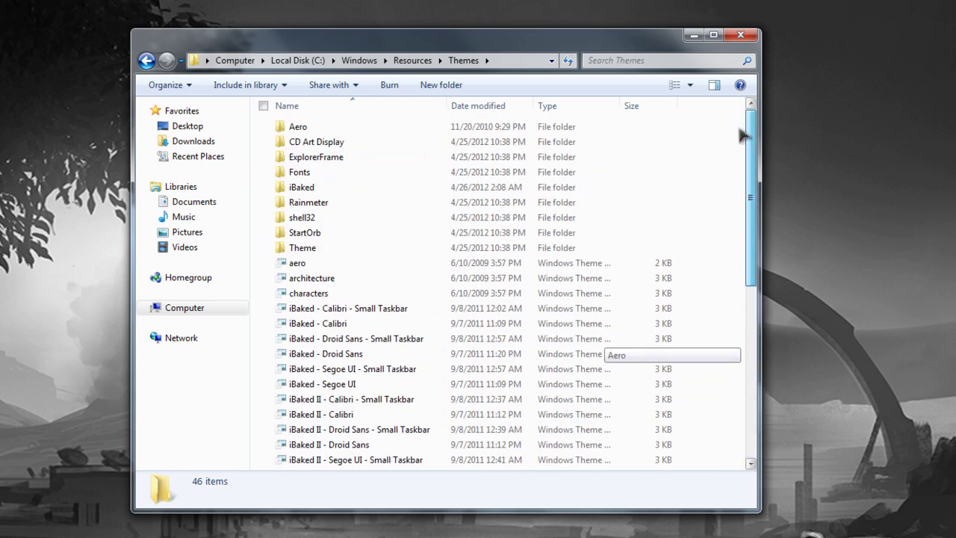
click(740, 35)
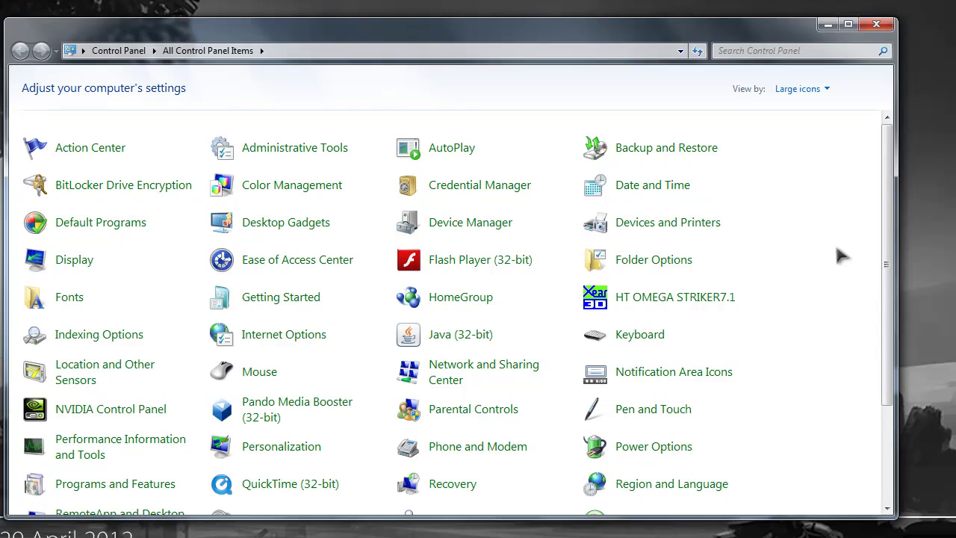
- Apply one of the installed iBaked themes in the Personalization settings and close the window
scroll(835, 269, down, 2)
scroll(835, 282, down, 1)
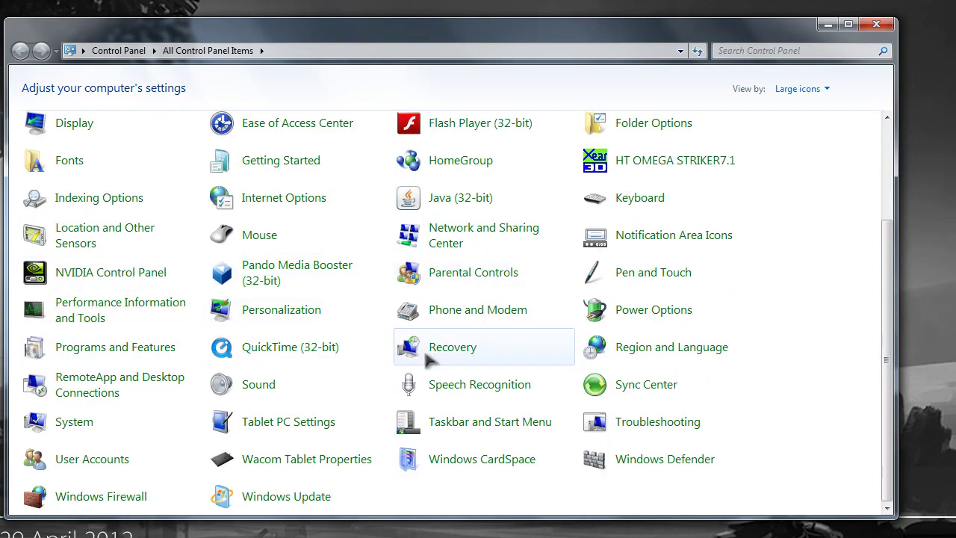
click(281, 309)
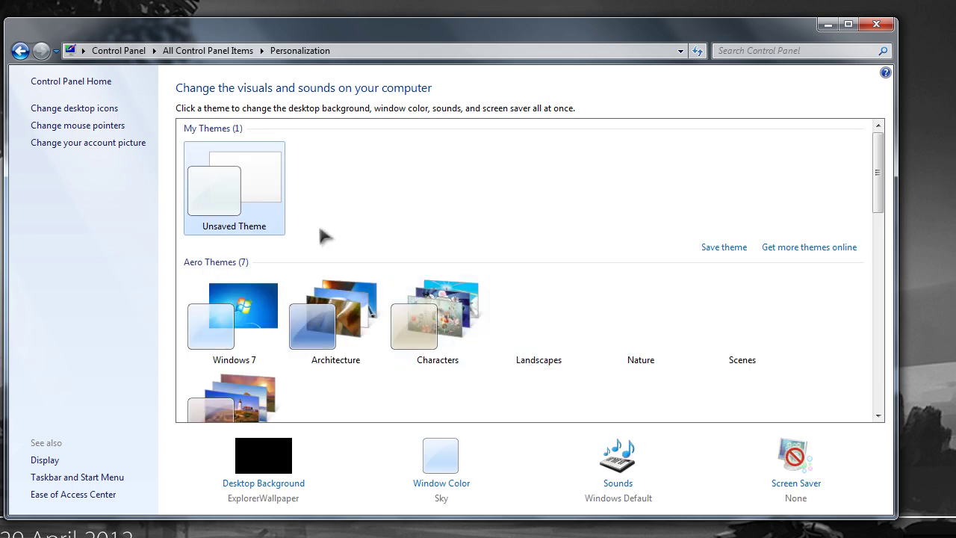
drag(877, 159, 887, 263)
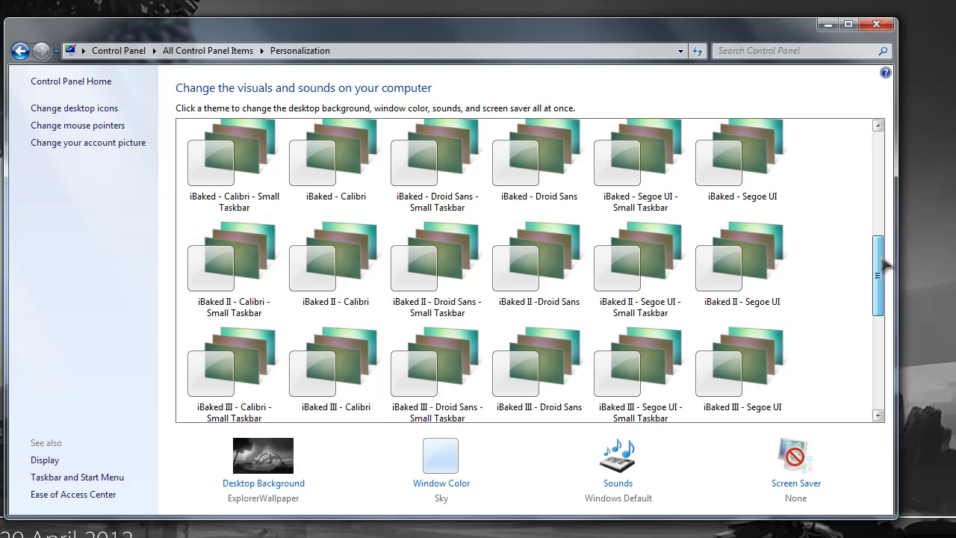
drag(887, 263, 887, 336)
click(332, 163)
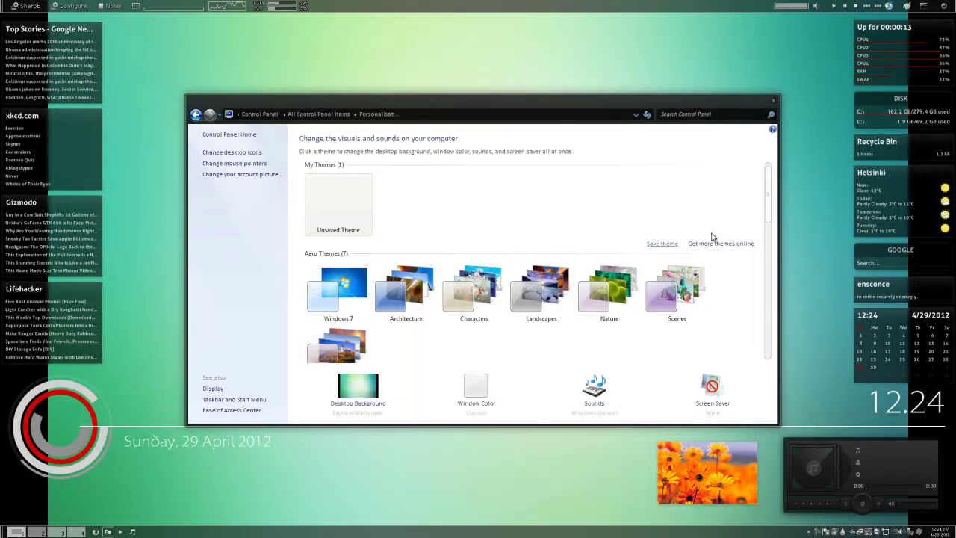
drag(770, 191, 768, 282)
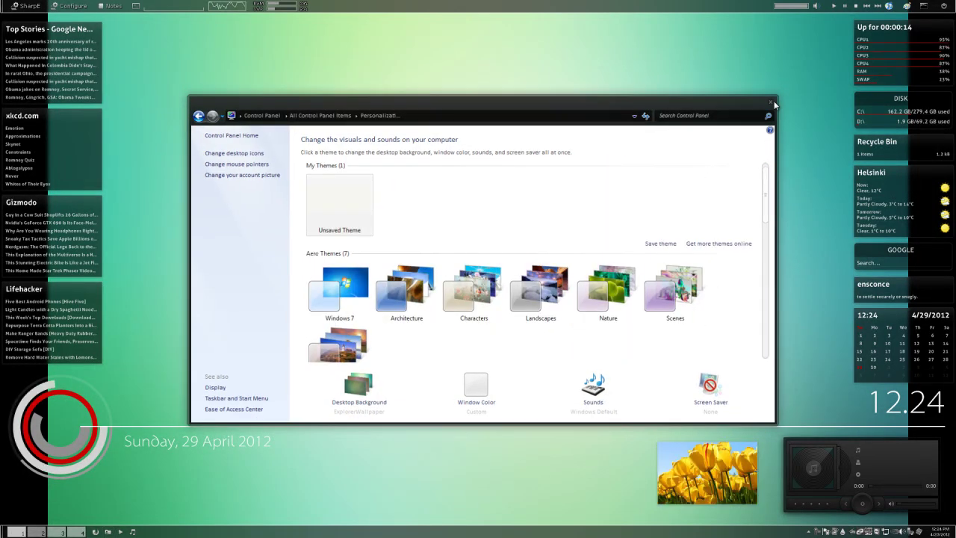
key(alt+F4)
- Open the theme's wallpaper configuration in the Appearance settings of SharpCenter
right_click(160, 51)
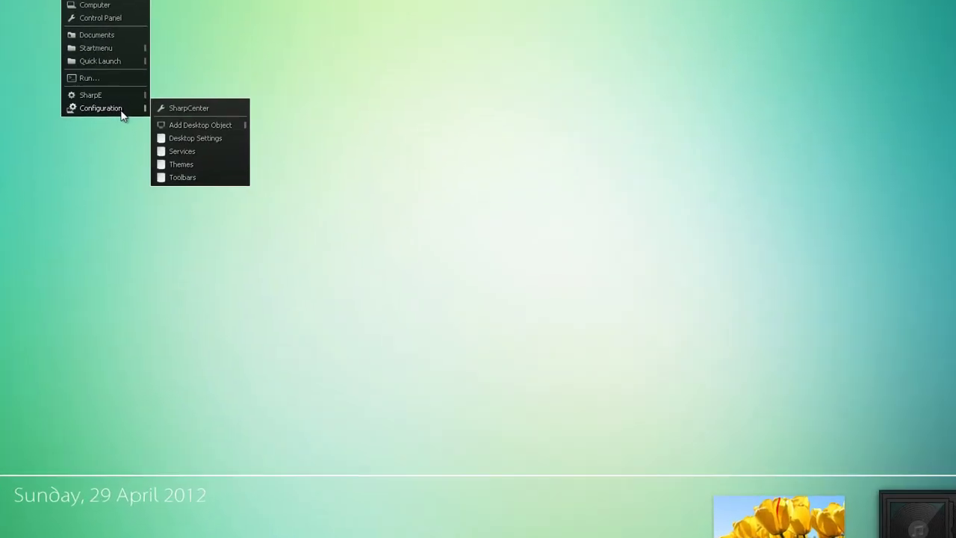
click(420, 157)
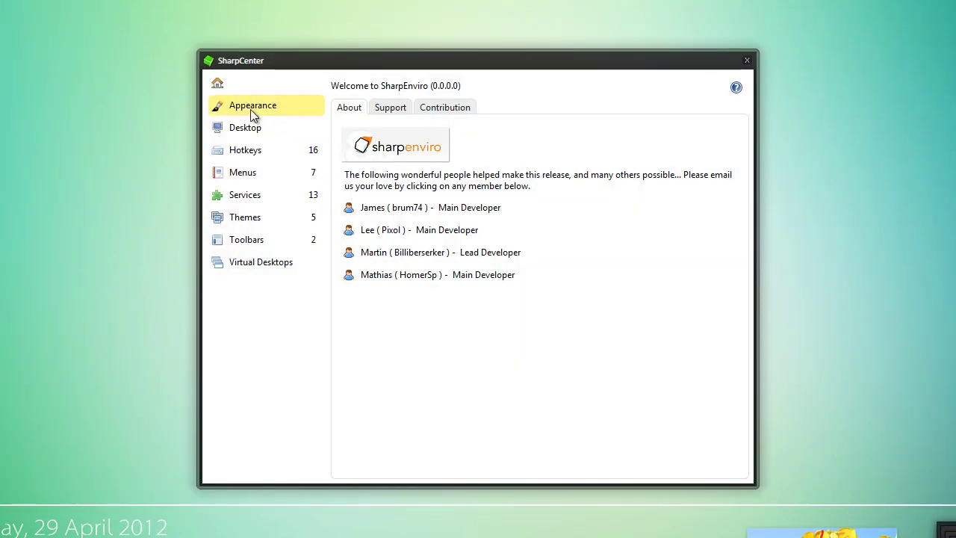
click(250, 109)
click(284, 242)
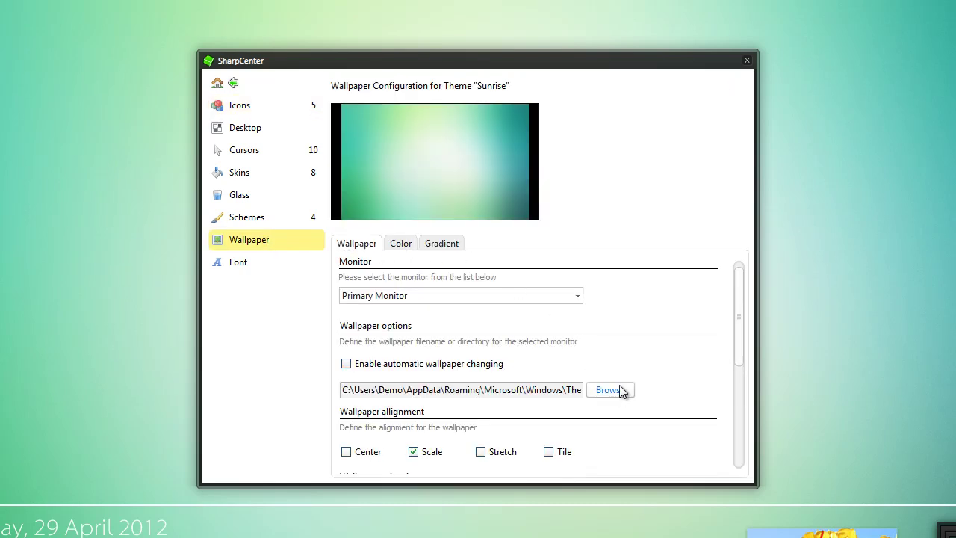
- Choose the image PlanetSide_2-306439511.jpg from the Downloads folder as the primary monitor's wallpaper
click(608, 389)
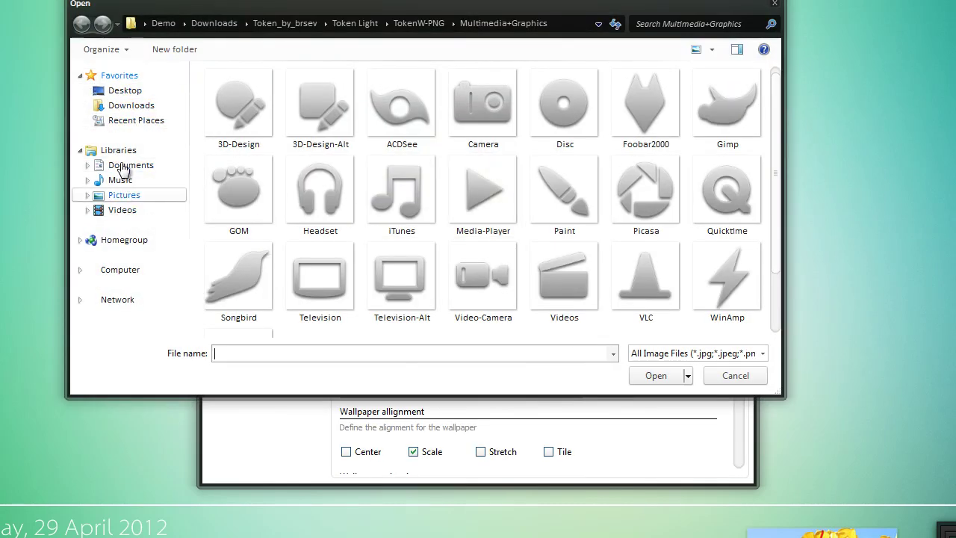
click(123, 120)
click(179, 106)
click(573, 101)
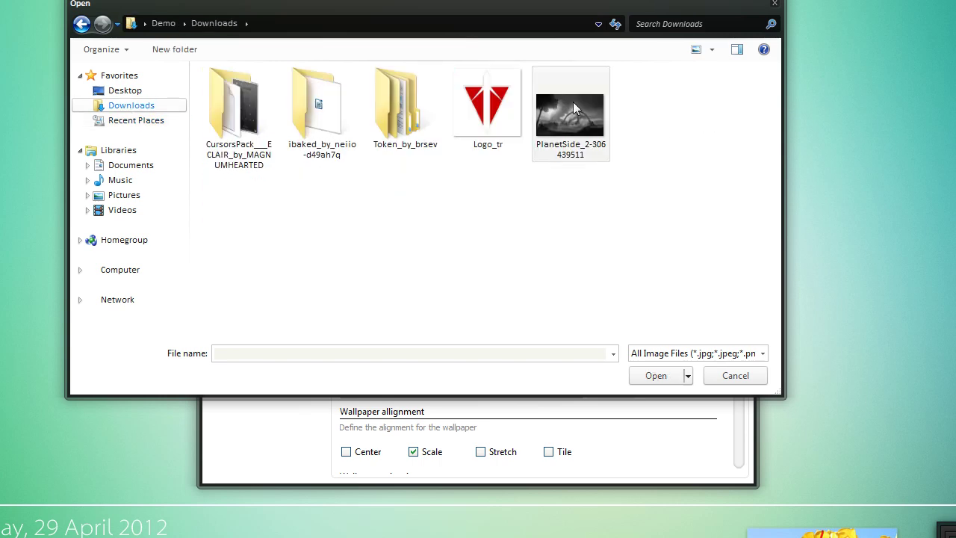
click(678, 378)
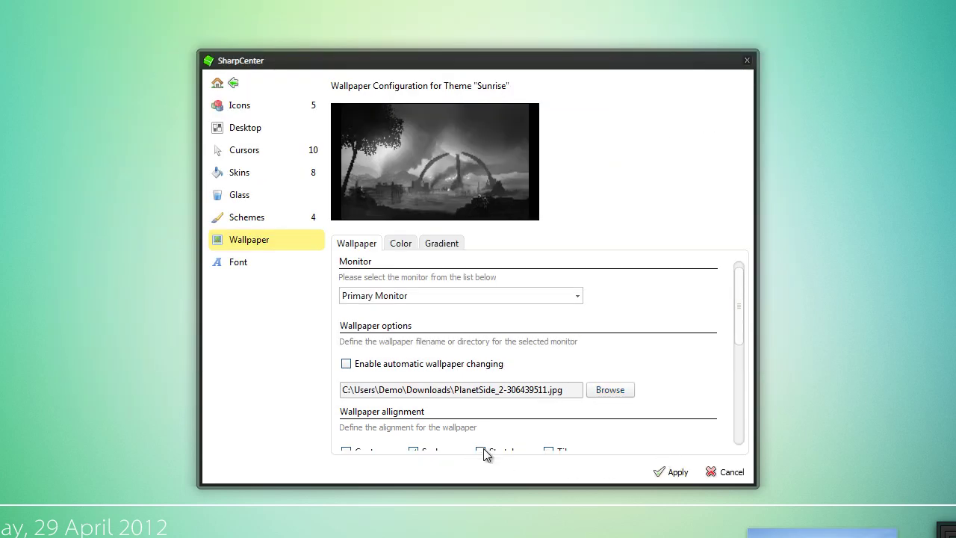
- Set the wallpaper alignment to Stretch, apply the change and close SharpCenter
click(480, 451)
click(667, 471)
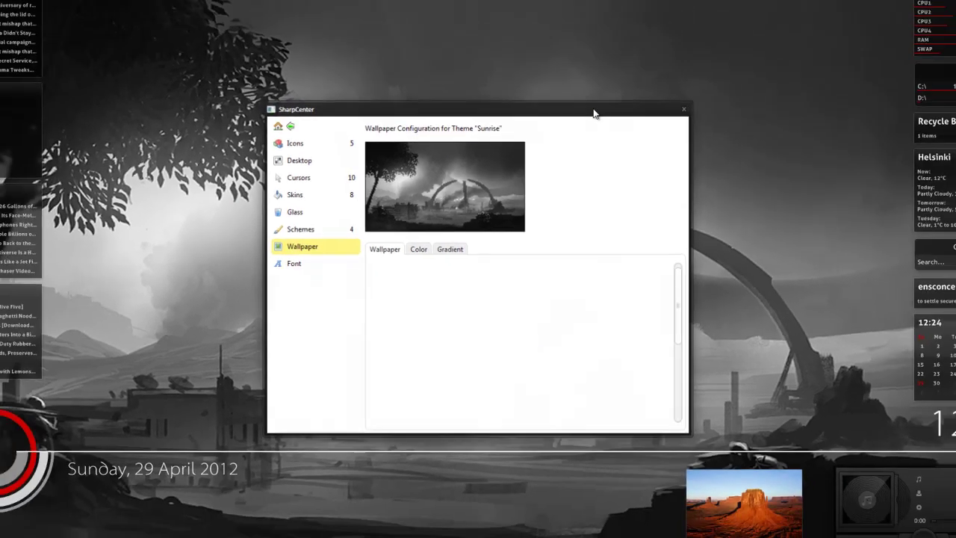
click(745, 61)
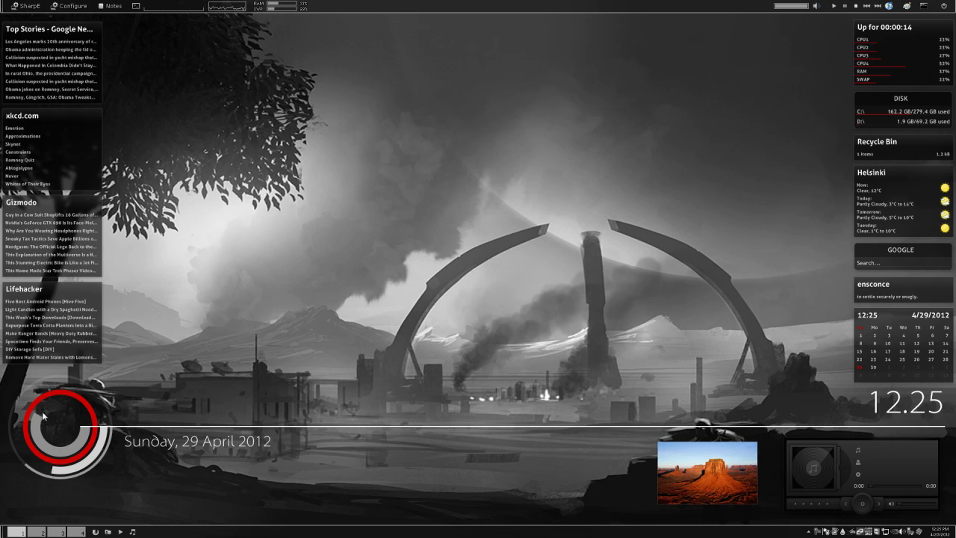
- Reopen SharpCenter and add an Image object in the desktop object configuration
right_click(342, 236)
click(271, 262)
right_click(443, 127)
click(487, 224)
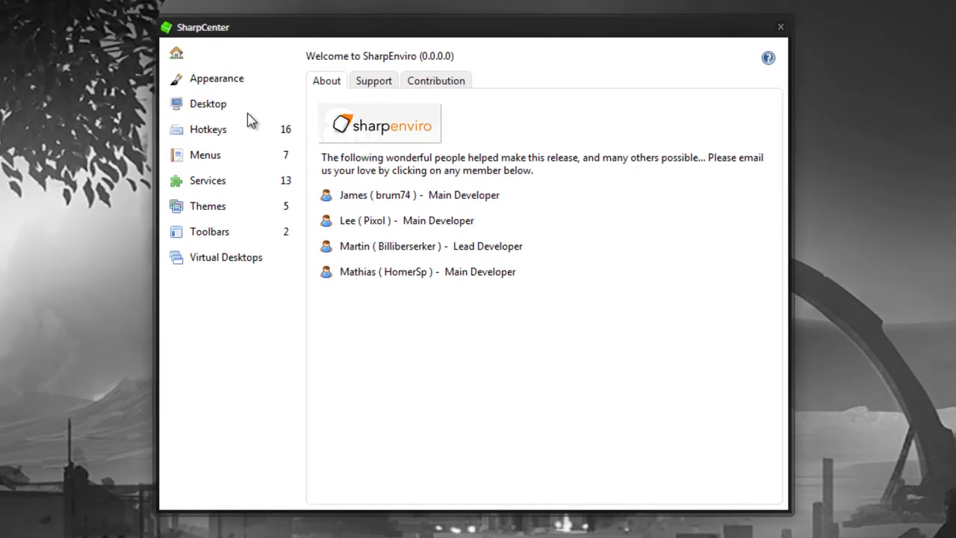
click(228, 110)
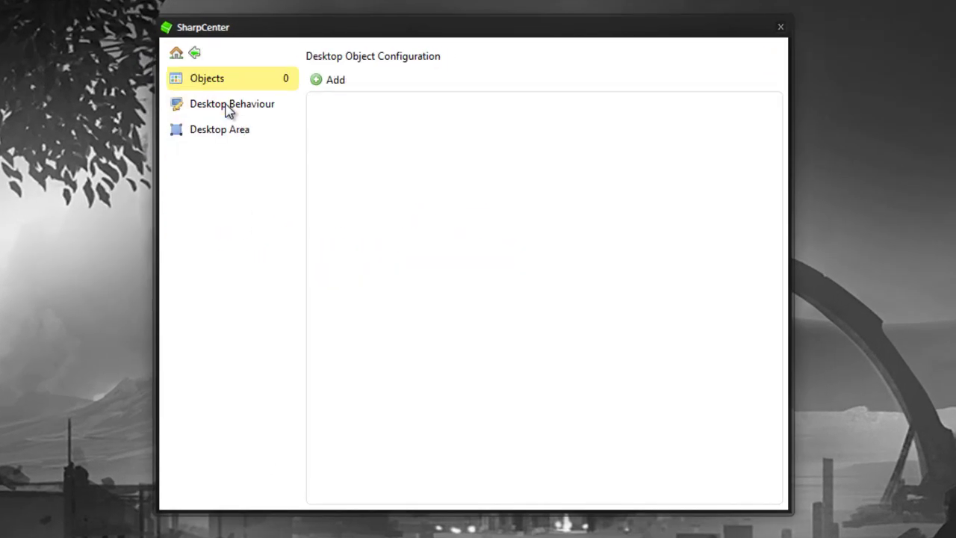
click(319, 81)
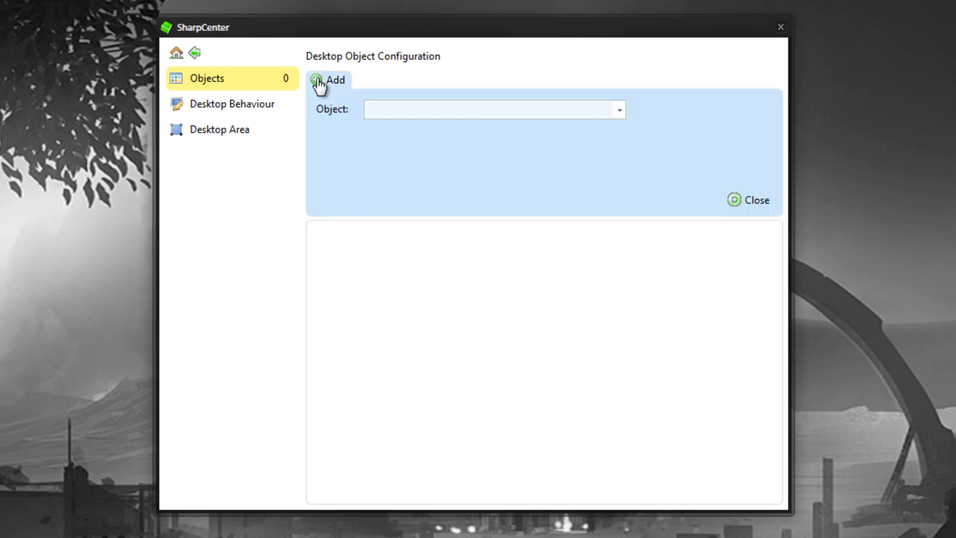
click(609, 112)
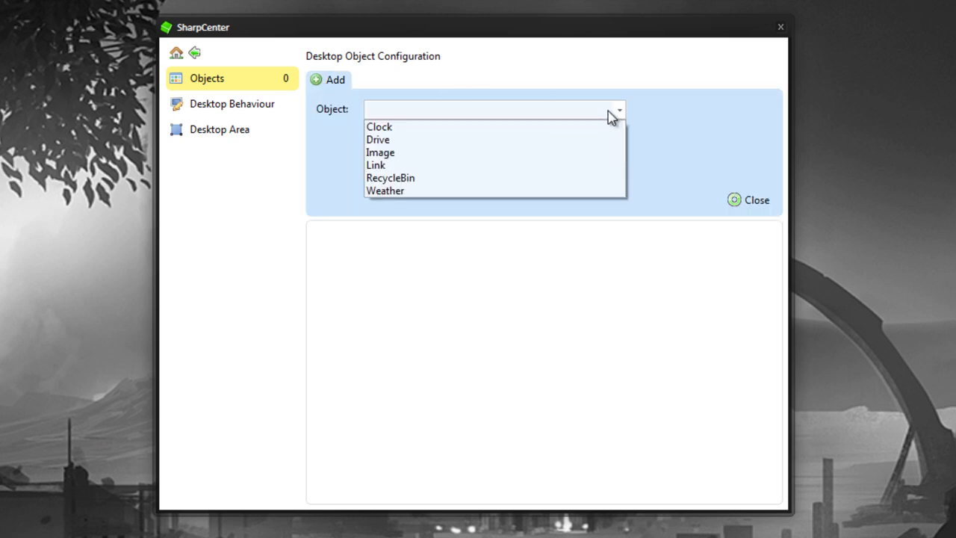
click(423, 158)
click(676, 199)
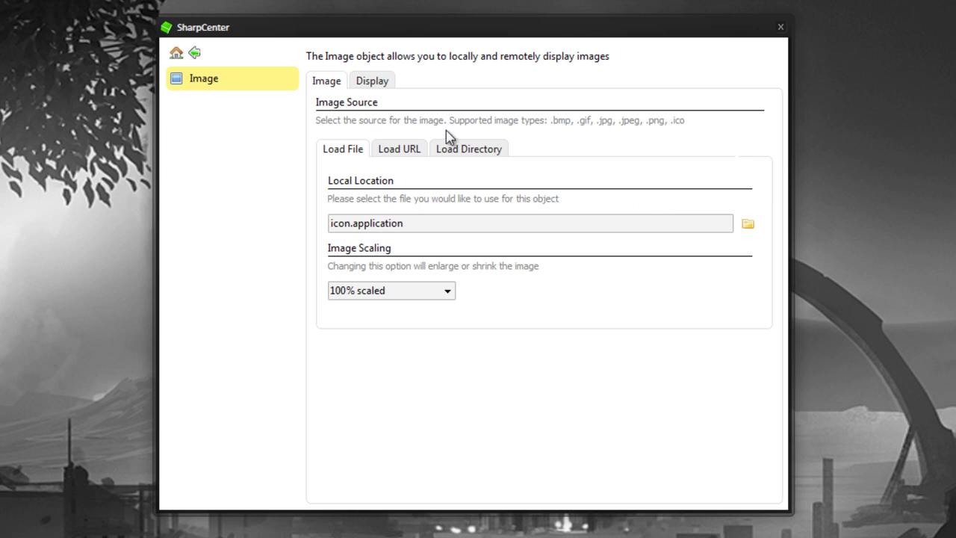
- Load Logo_tr.png from Downloads into the image object and place the logo inside the red ring on the desktop
click(745, 226)
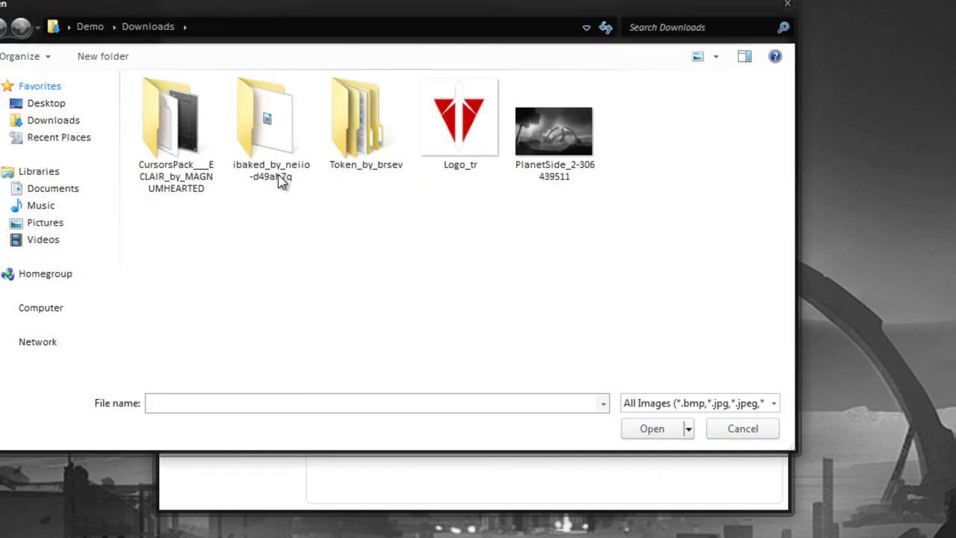
click(489, 128)
click(650, 429)
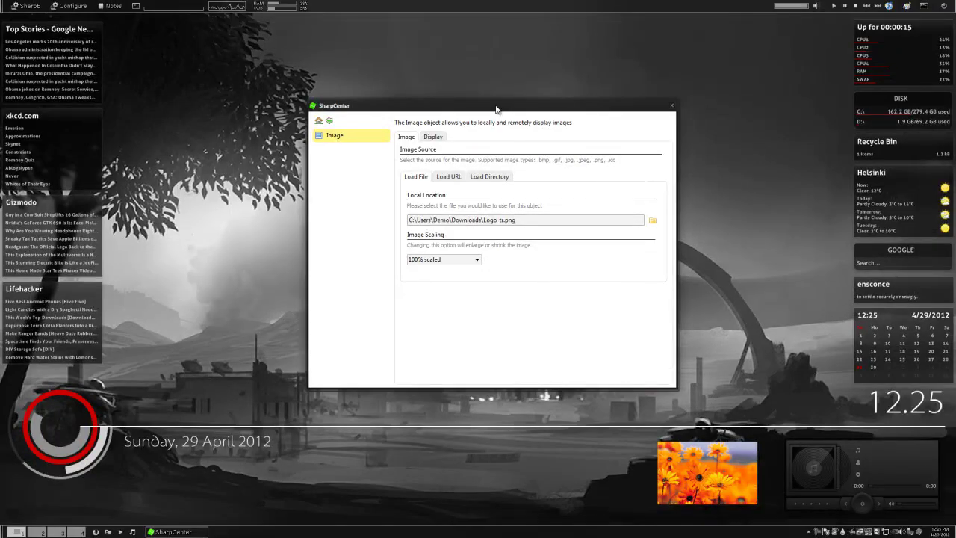
drag(496, 110, 755, 108)
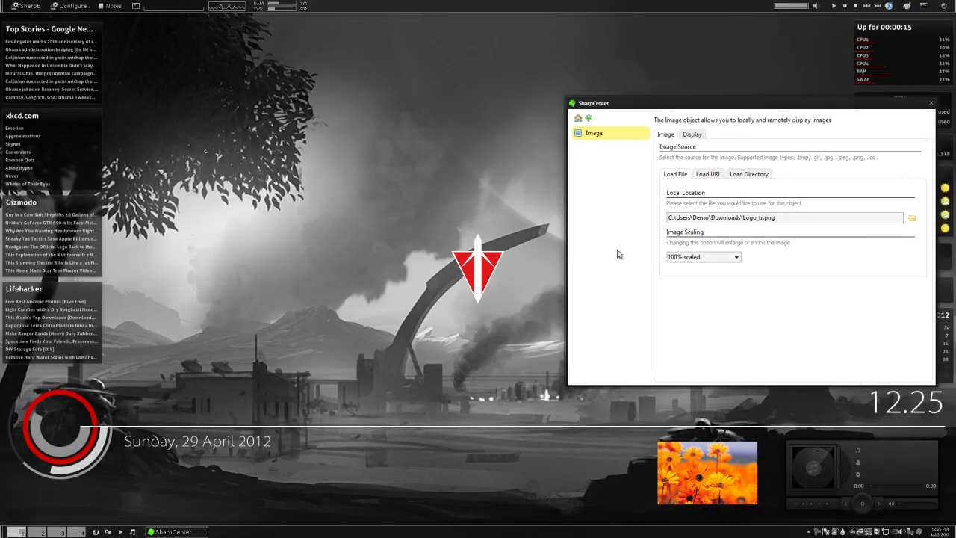
drag(479, 293, 67, 421)
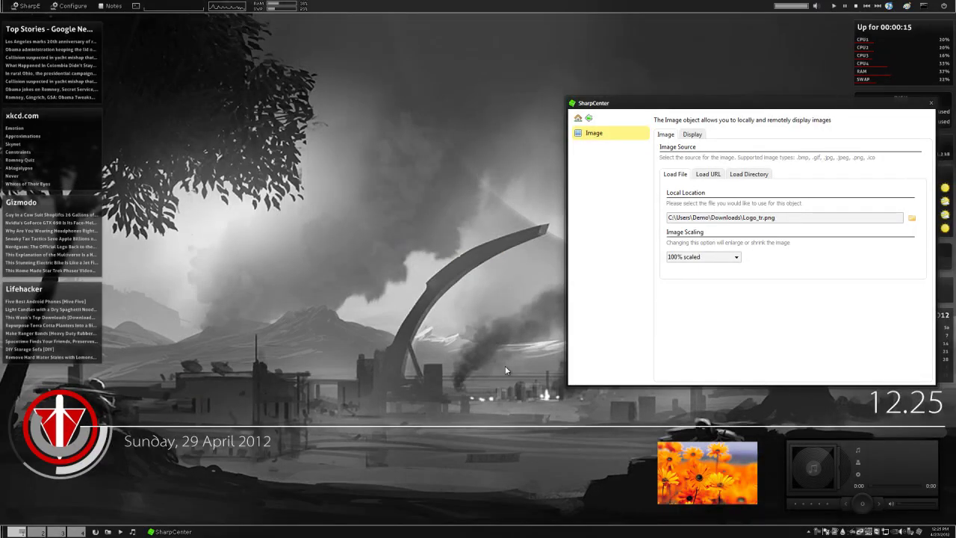
- Reduce the logo's image scaling to 75% and apply it
click(736, 258)
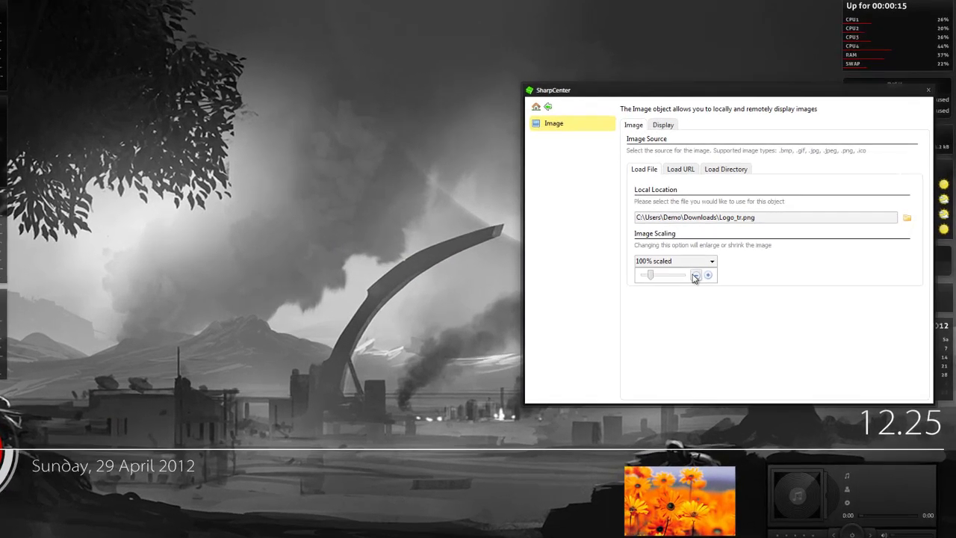
click(722, 270)
click(721, 270)
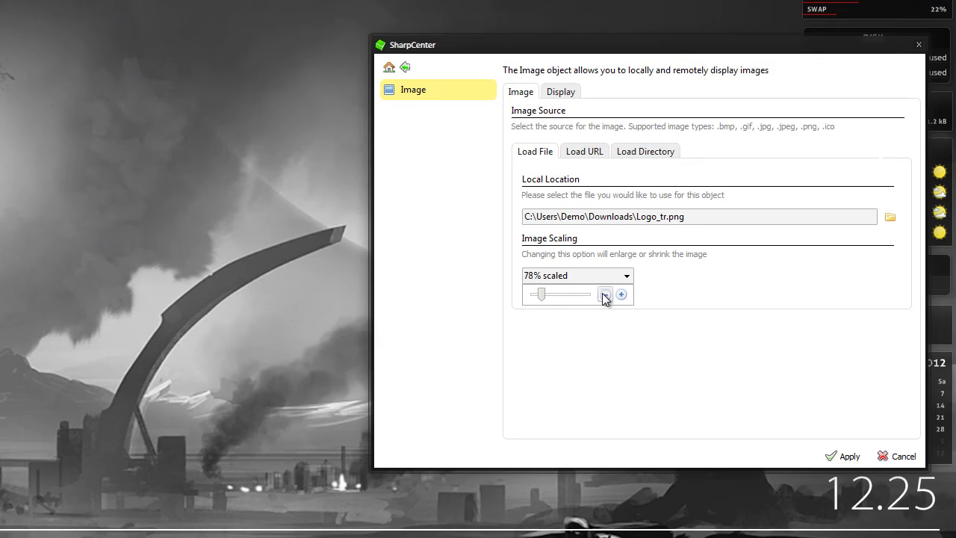
click(604, 295)
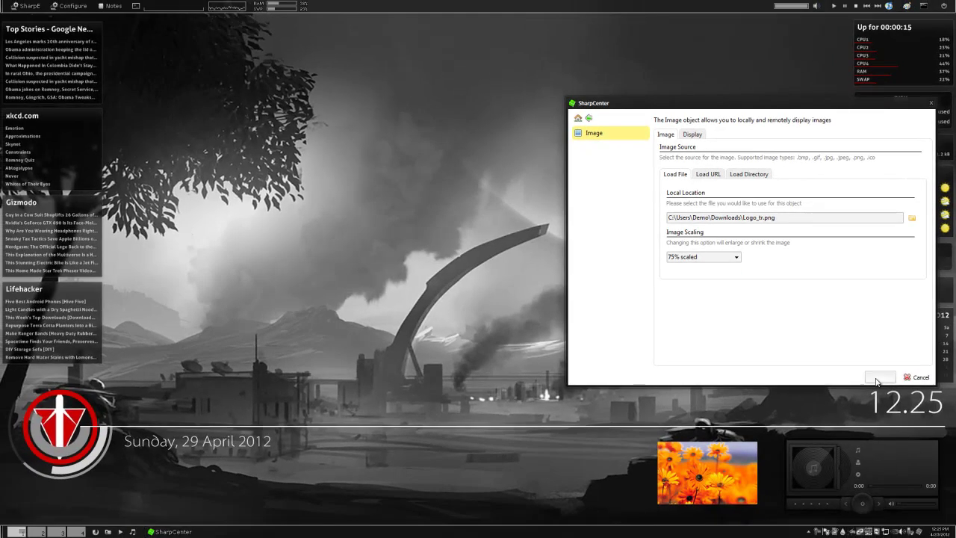
- Set the logo's image scaling to 50%, apply it and close SharpCenter
click(736, 257)
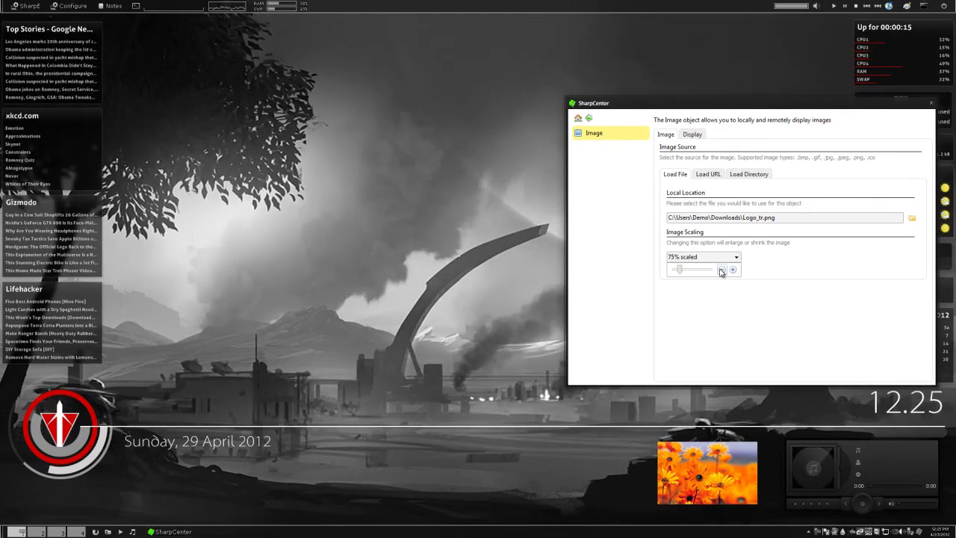
click(721, 271)
click(722, 270)
click(723, 270)
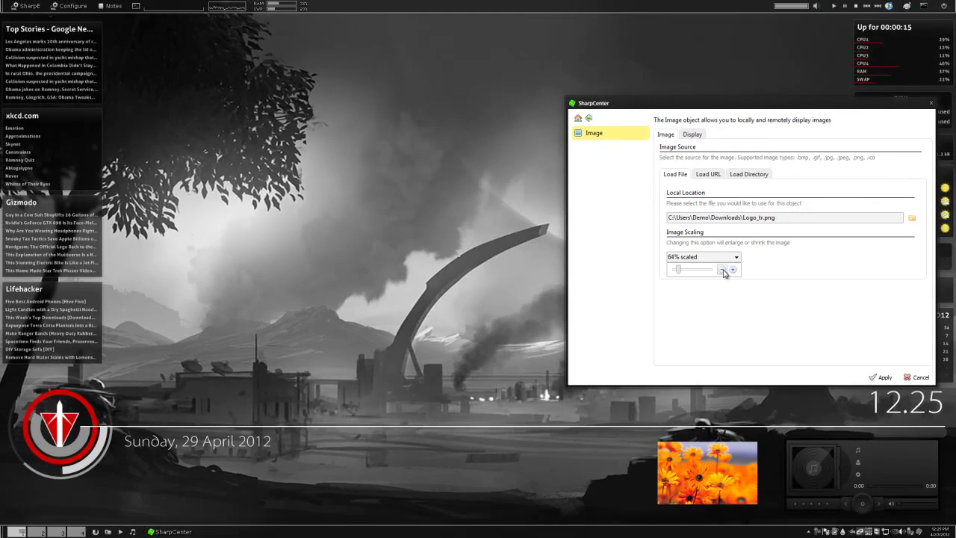
click(721, 270)
click(721, 270)
click(721, 270)
click(721, 270)
click(721, 271)
click(722, 270)
click(721, 270)
click(721, 270)
click(882, 377)
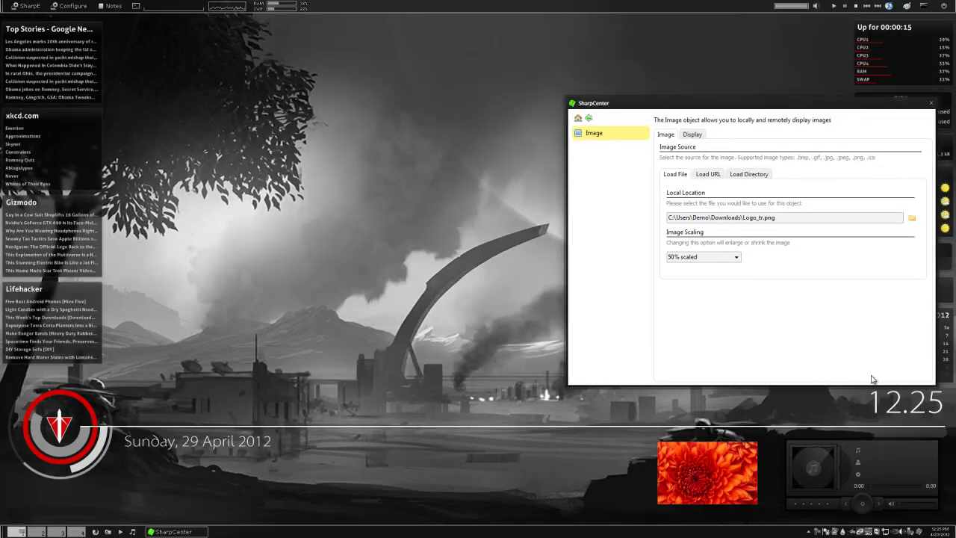
click(930, 103)
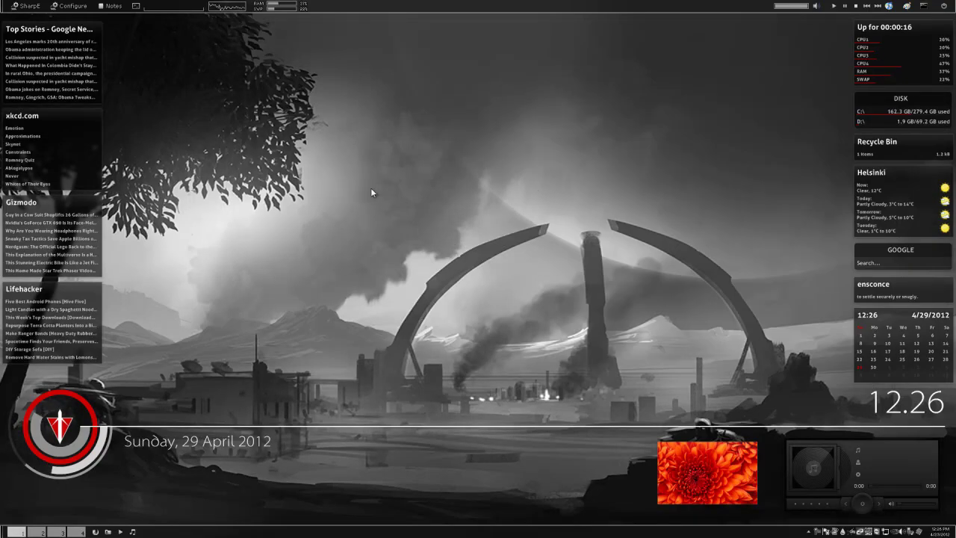
- Launch RocketDock from the installed programs in the SharpE desktop menu
right_click(326, 266)
mouse_move(373, 318)
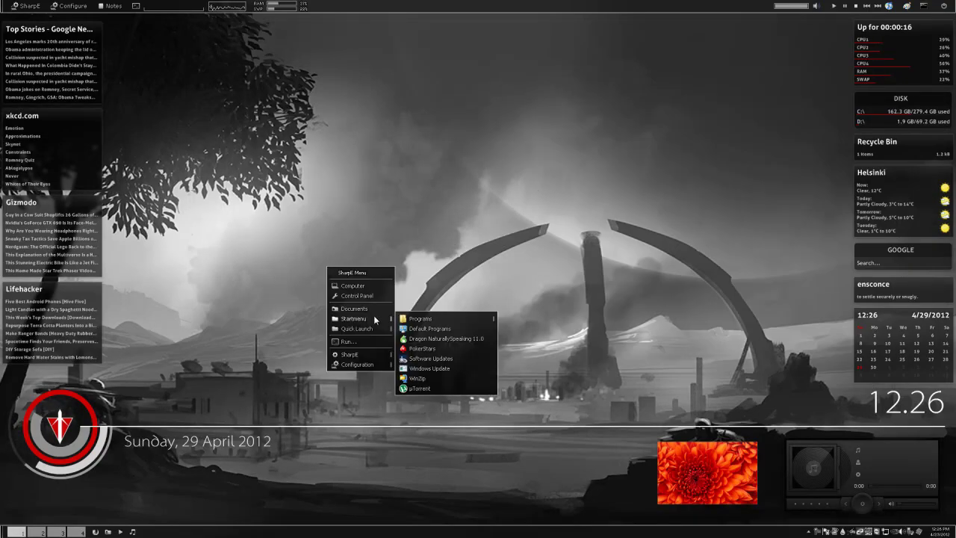
mouse_move(479, 319)
mouse_move(515, 275)
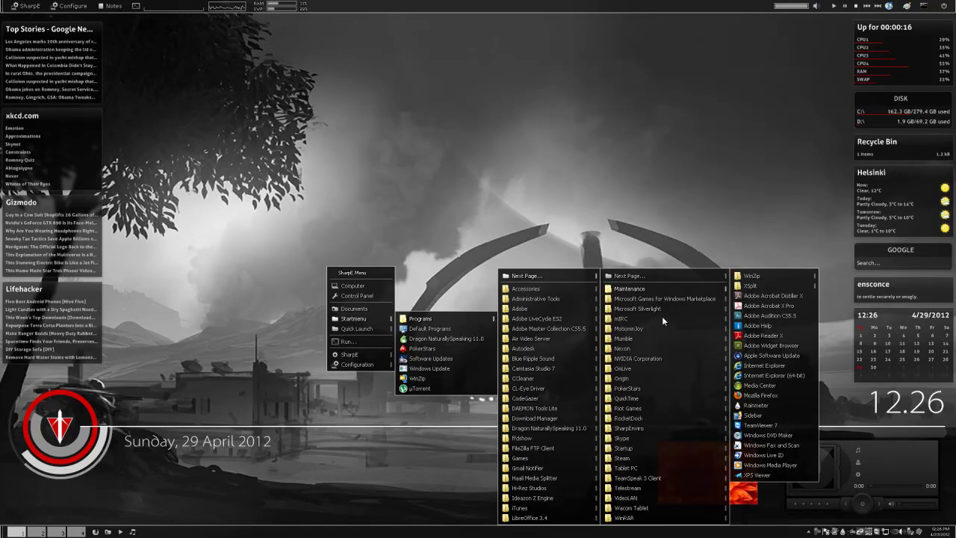
mouse_move(664, 418)
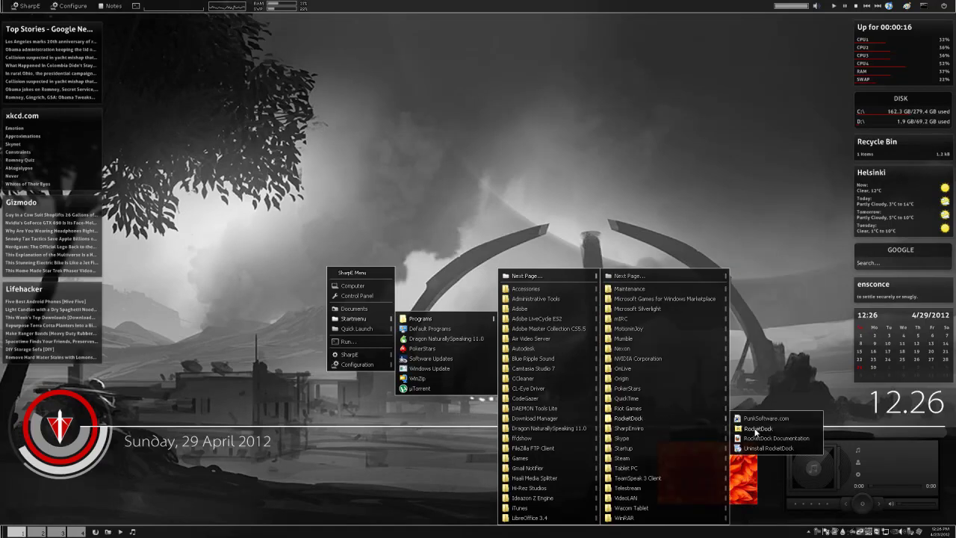
click(750, 428)
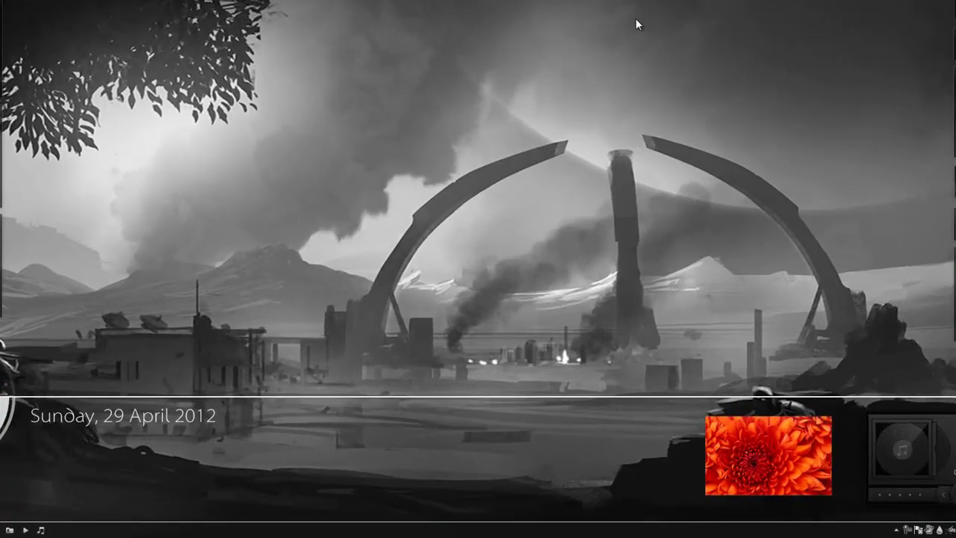
- In the dock settings, set the screen position to Bottom, the centering to -33% and the edge offset to 97 px
click(636, 24)
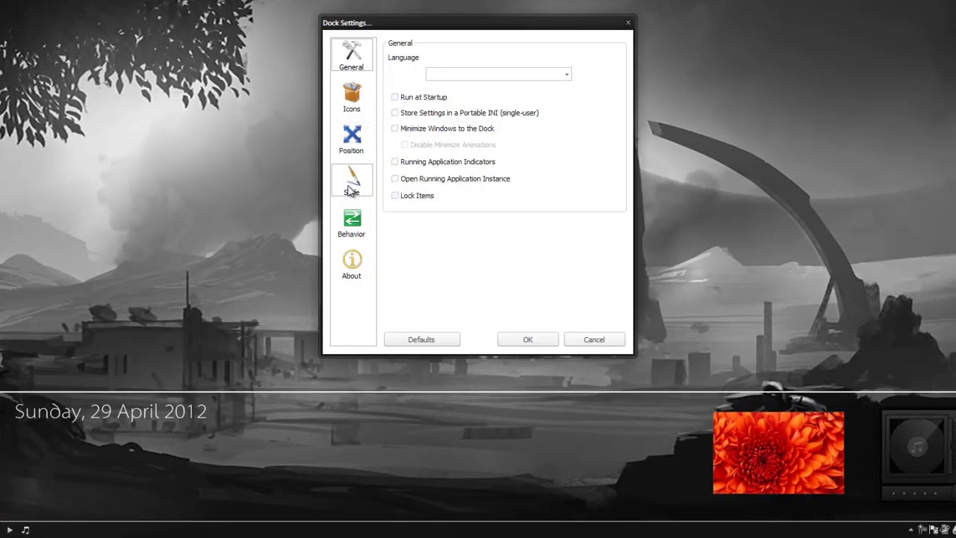
click(351, 138)
click(560, 112)
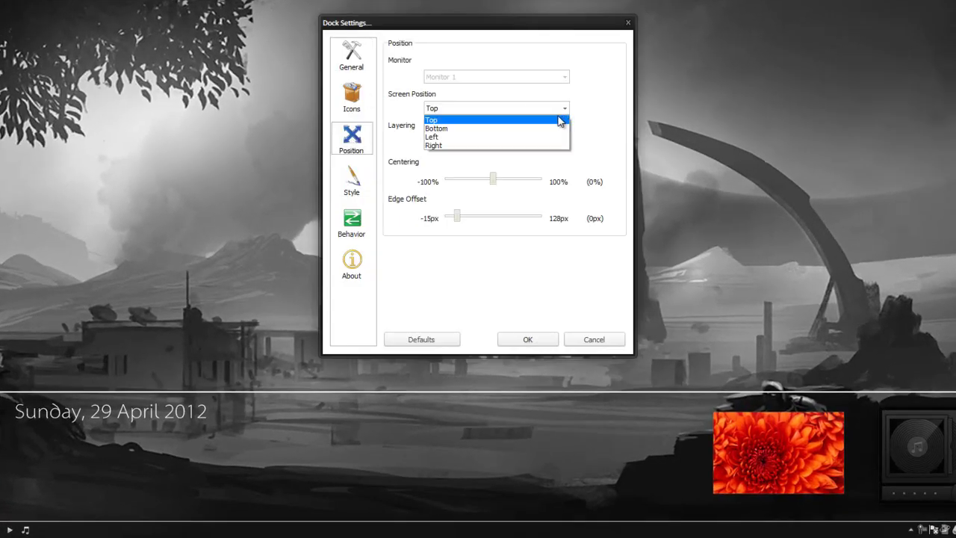
click(499, 129)
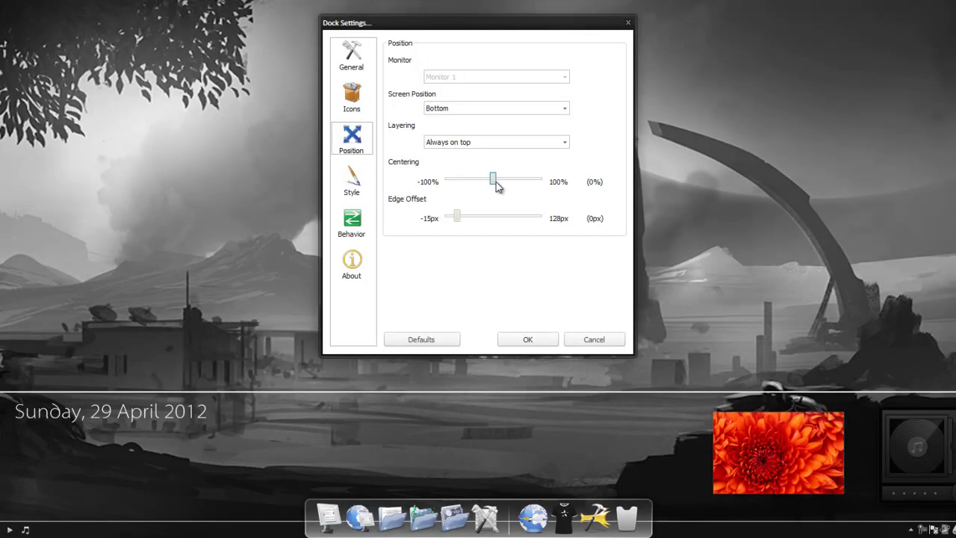
drag(496, 184, 520, 224)
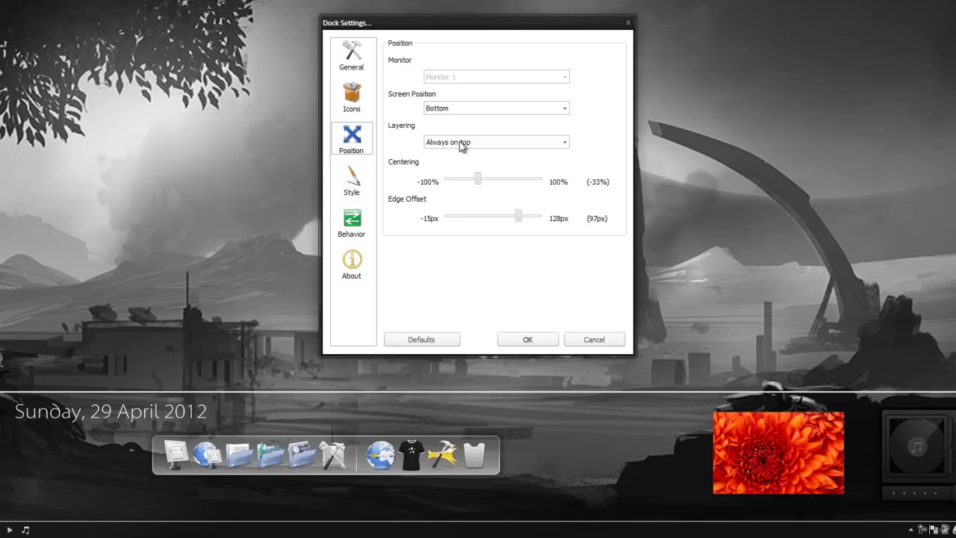
- Set the dock's style theme to Simply
click(351, 97)
click(354, 58)
click(351, 181)
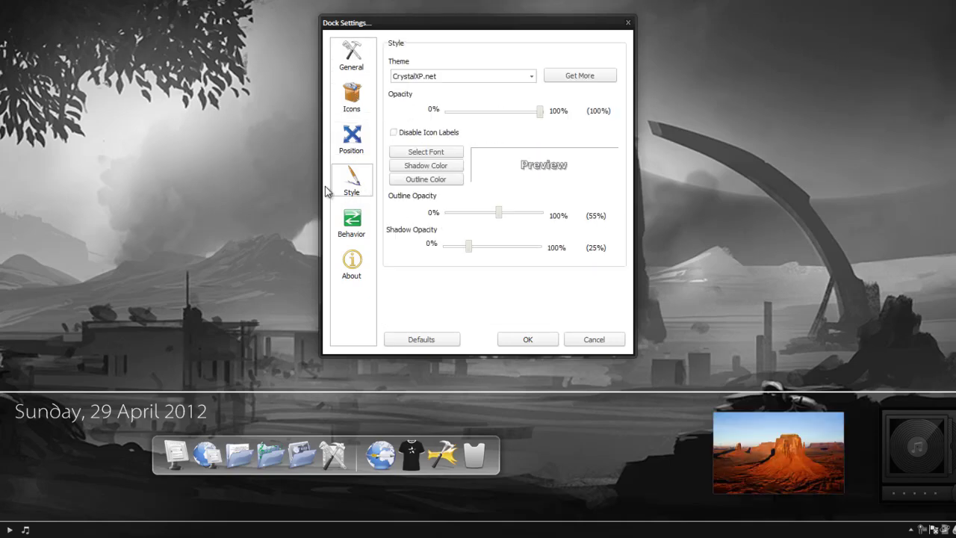
click(532, 76)
click(532, 76)
scroll(535, 78, down, 3)
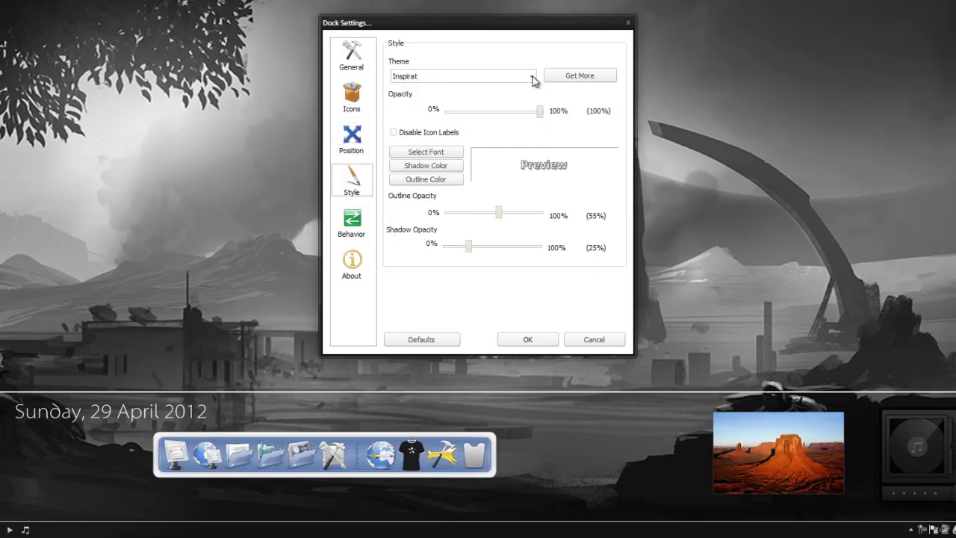
scroll(534, 78, down, 4)
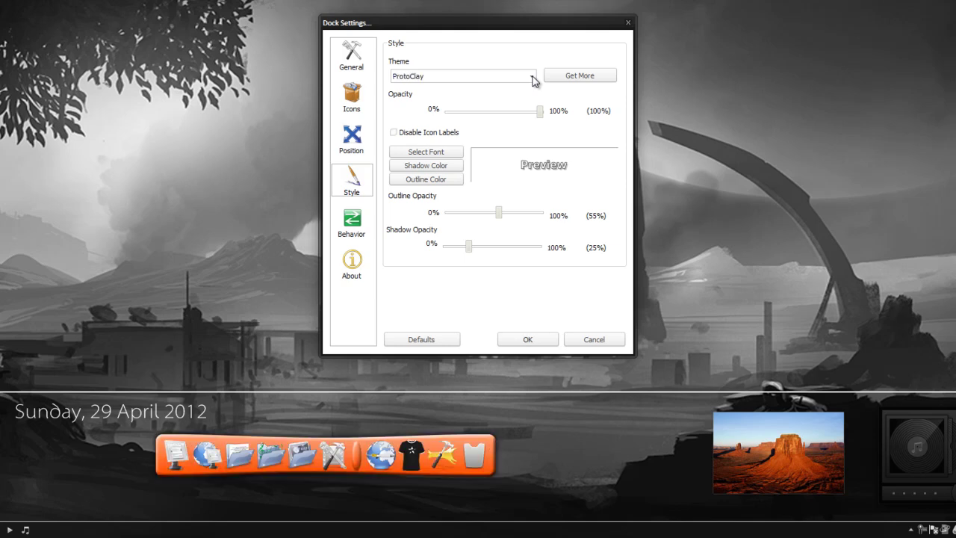
scroll(533, 79, down, 4)
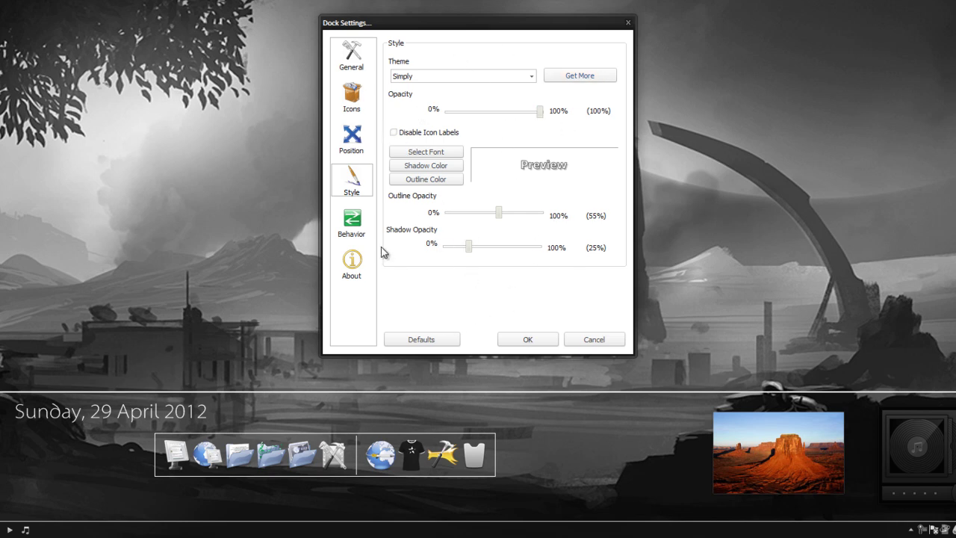
- Choose Bounce as the dock's icon attention effect
click(364, 224)
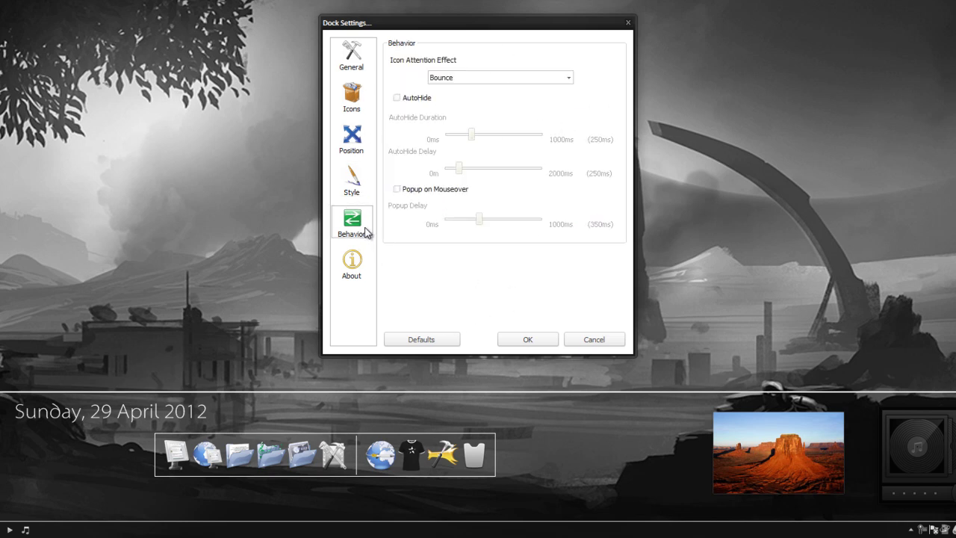
click(569, 78)
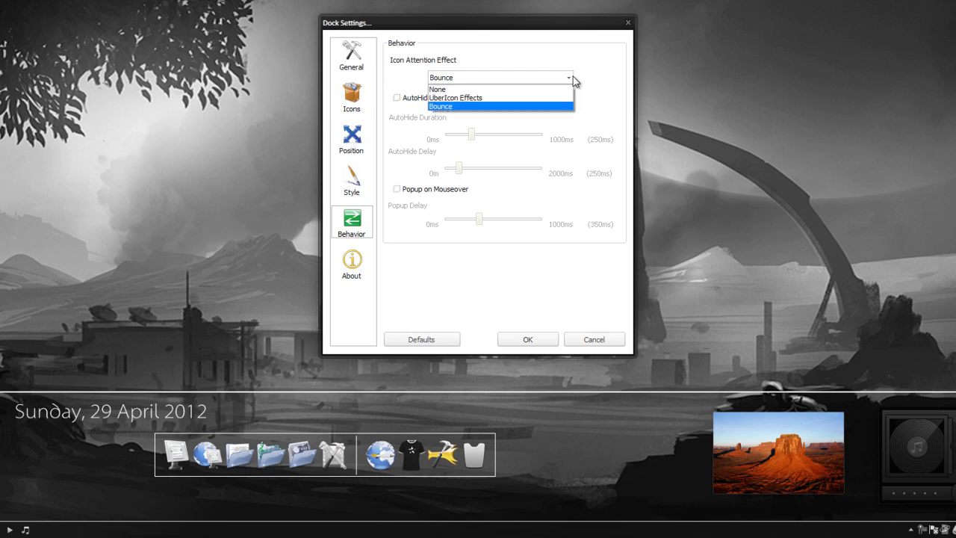
click(493, 107)
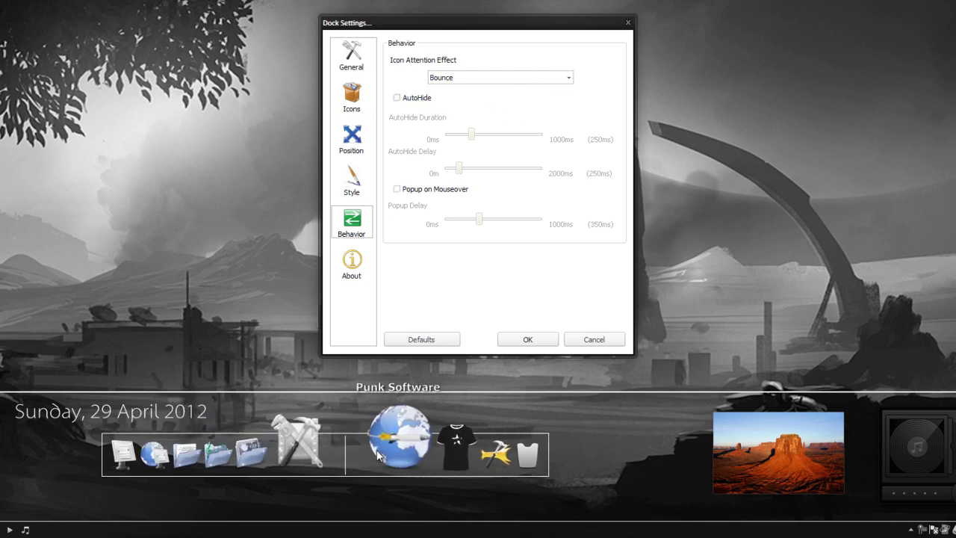
- Set the dock icons' hover effect to None and confirm the dock settings
click(366, 92)
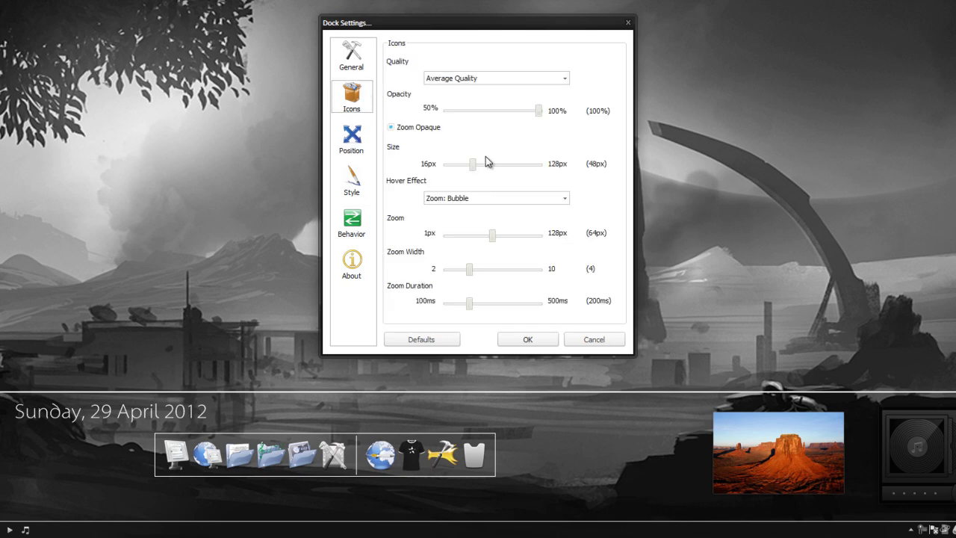
click(566, 198)
click(484, 210)
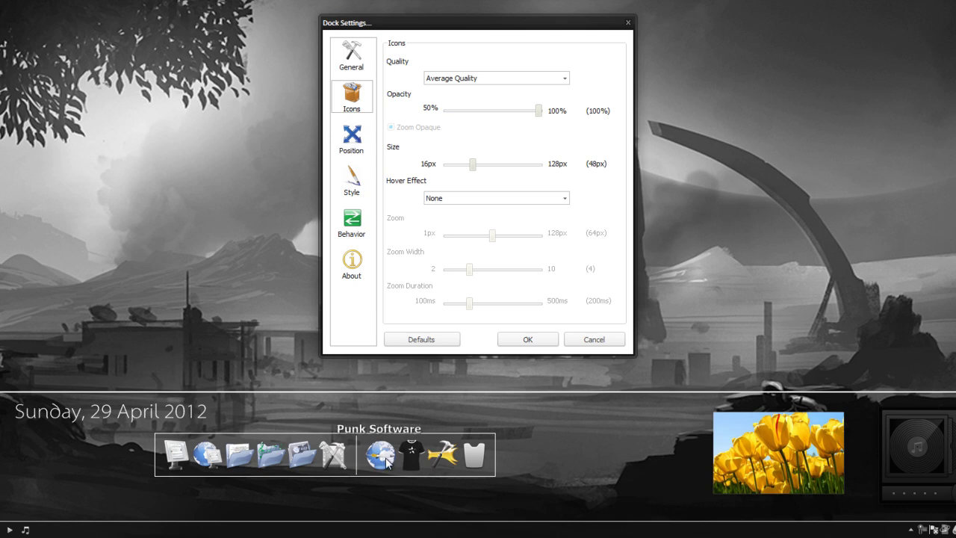
click(351, 56)
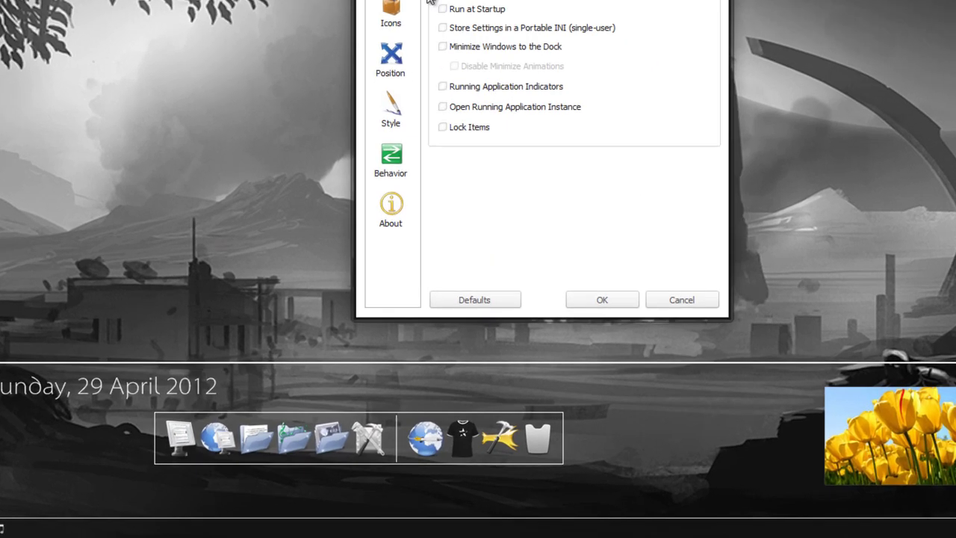
click(527, 339)
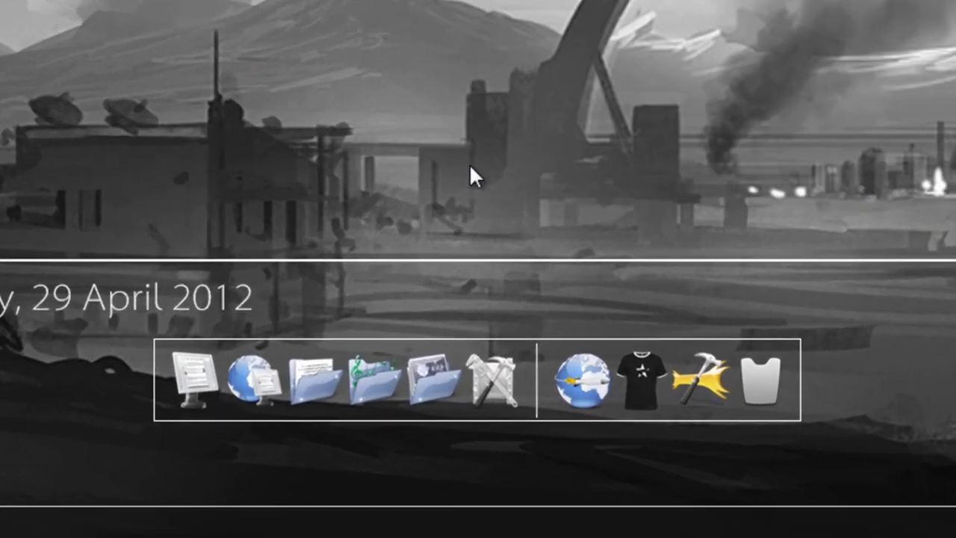
- Delete the Punk Software item and the black shirt item from the dock
right_click(579, 385)
click(690, 201)
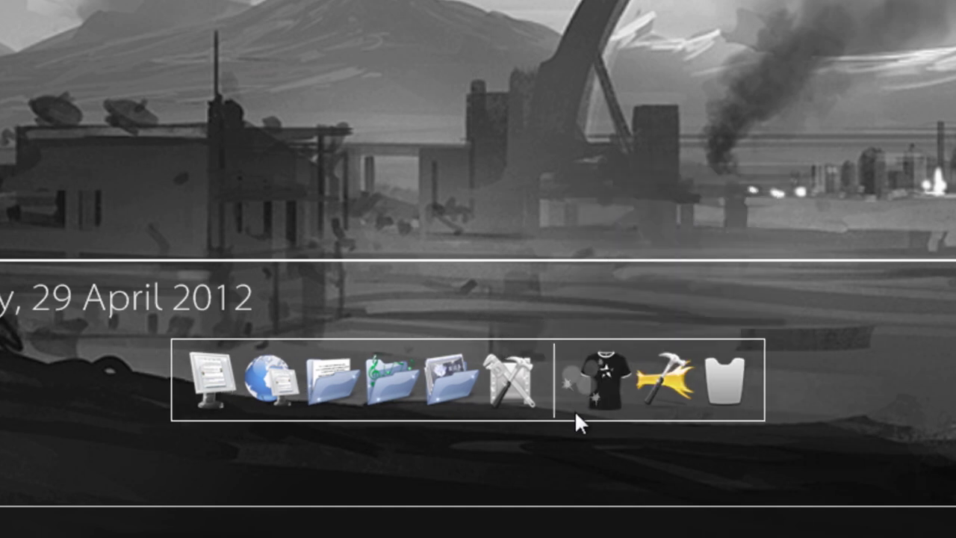
right_click(596, 373)
click(672, 191)
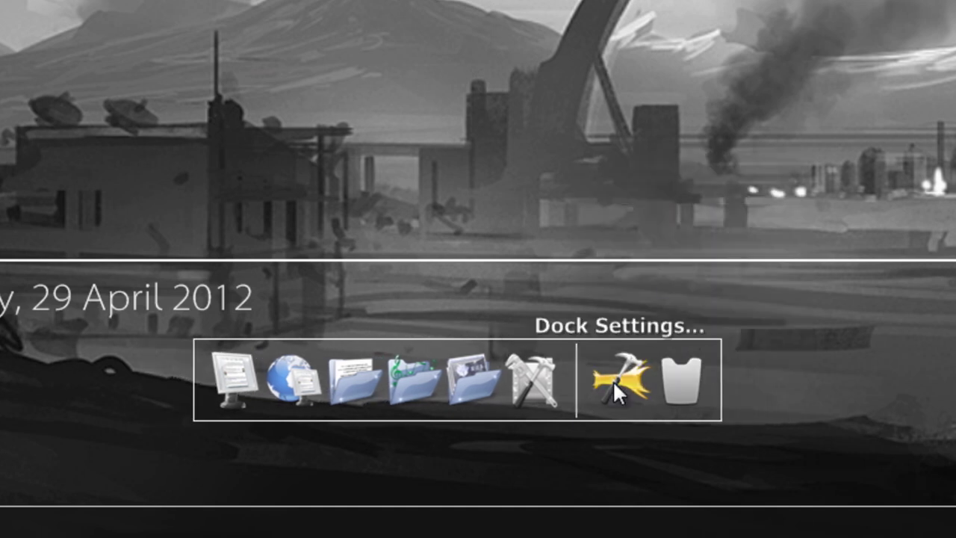
- Open the icon settings for the dock's Dock Settings item
right_click(613, 380)
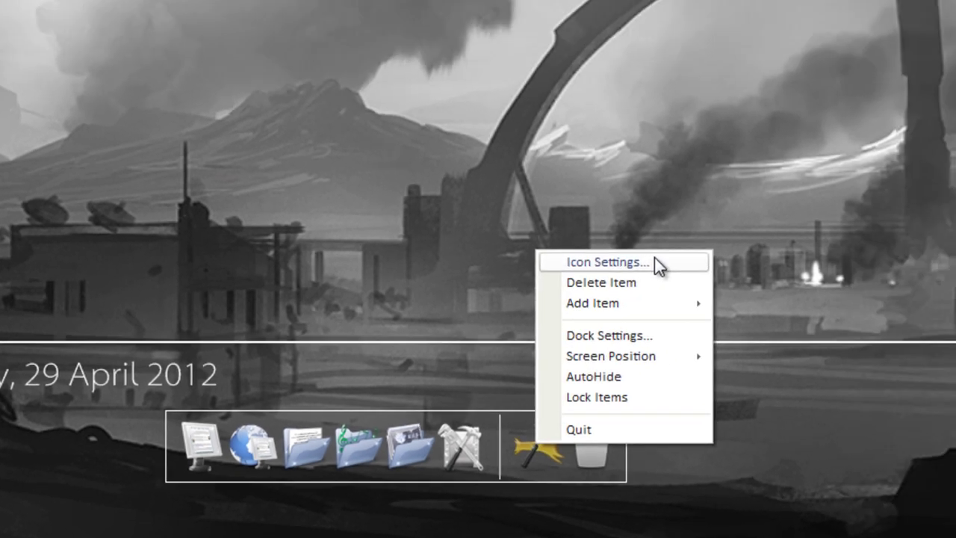
click(746, 170)
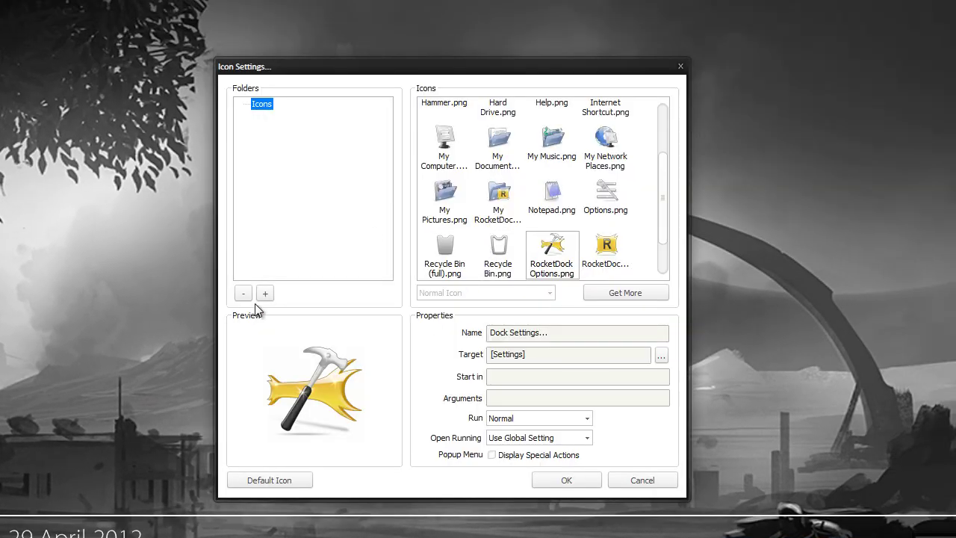
- Compare the previews of the Recycle Bin.png and Recycle Bin (full).png icons in the default icon folder
drag(662, 195, 530, 233)
click(500, 212)
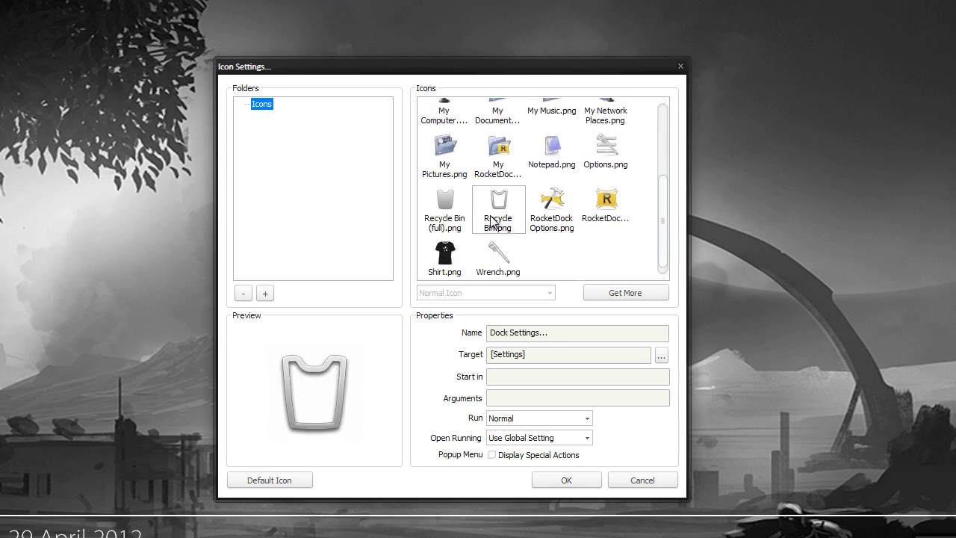
click(445, 209)
click(487, 218)
click(453, 204)
click(482, 204)
click(445, 210)
click(499, 217)
click(452, 213)
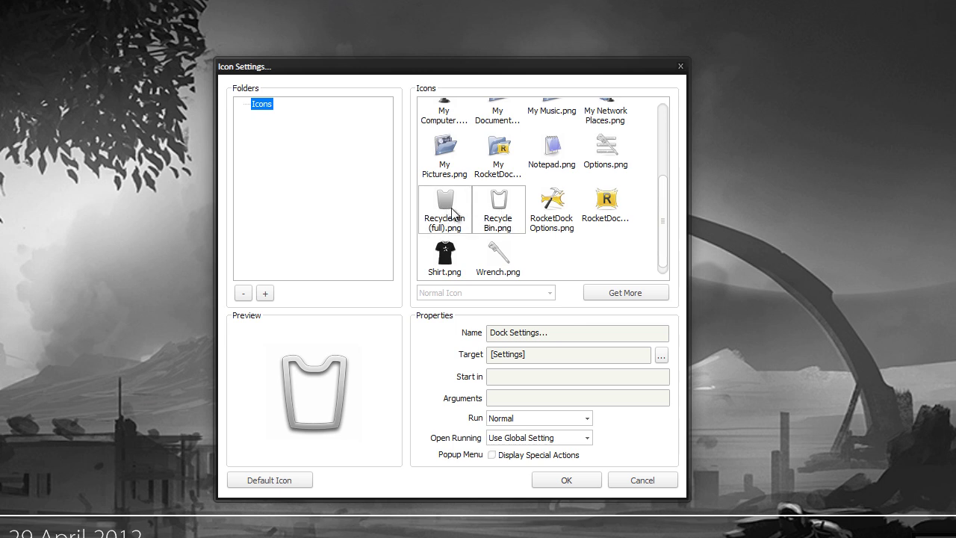
click(500, 218)
click(452, 222)
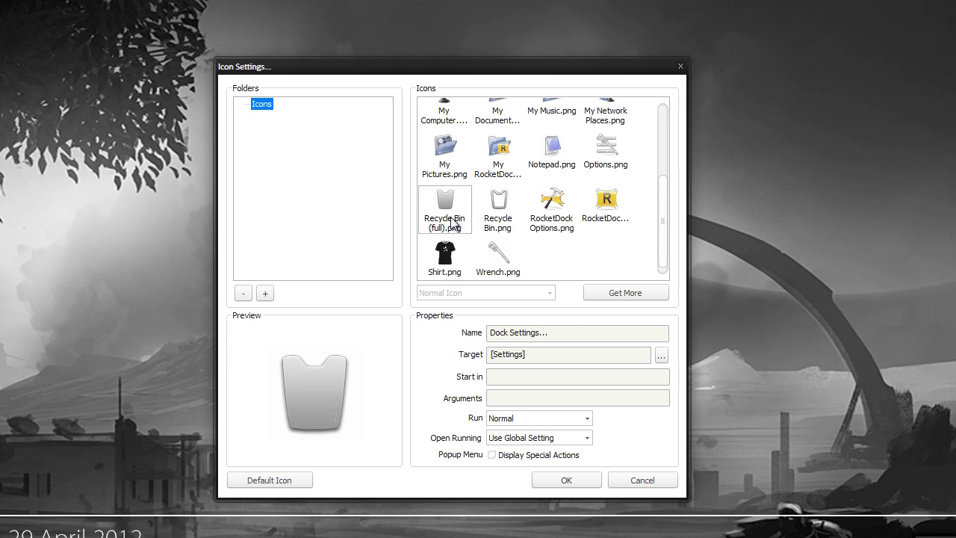
- Add the Token Light folder, found under Token_by_brsev in the user's Downloads, to the icon folders
click(266, 294)
click(355, 282)
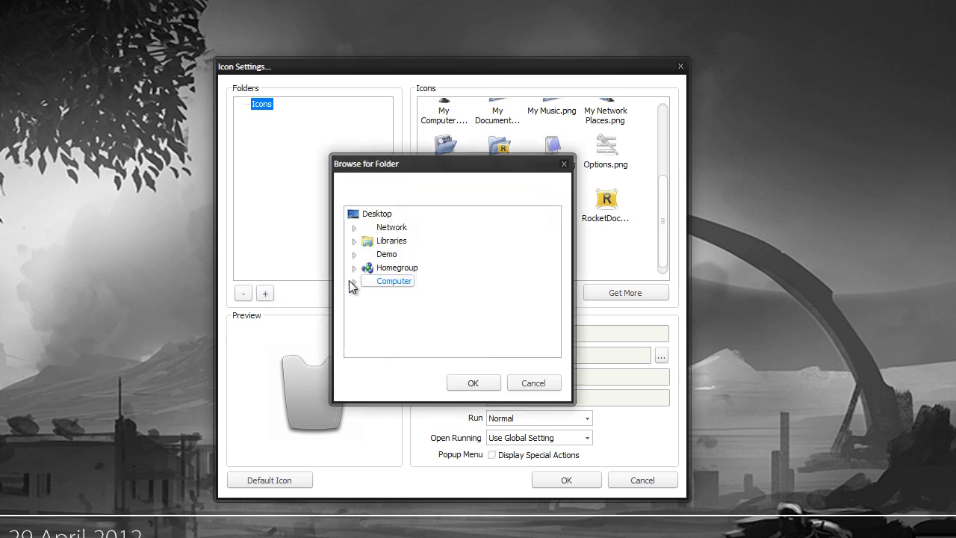
click(354, 281)
click(367, 295)
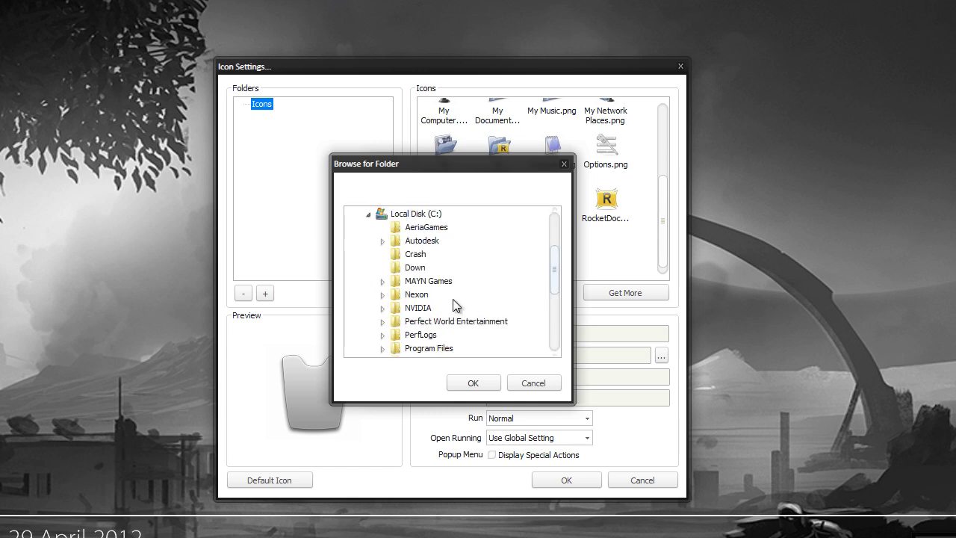
drag(554, 268, 557, 327)
click(382, 307)
click(396, 268)
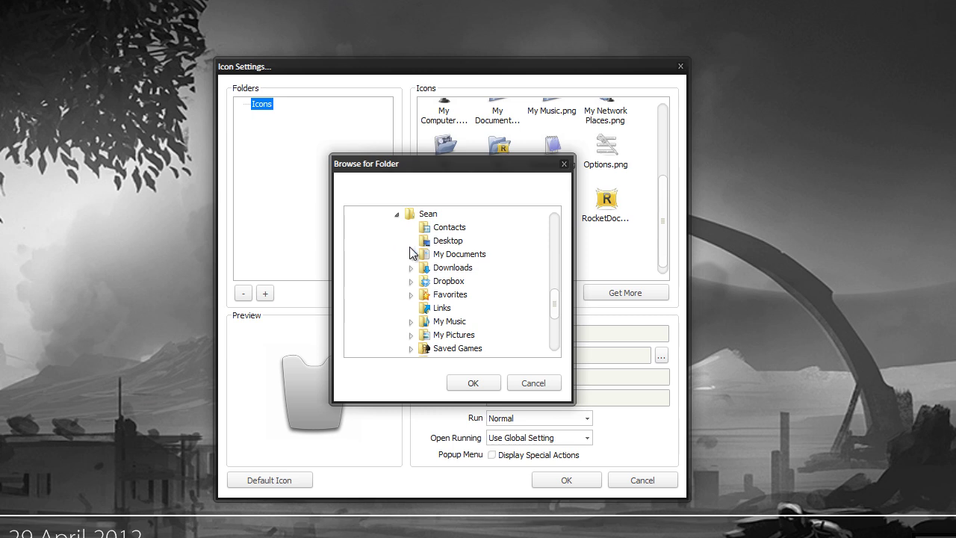
click(411, 268)
click(469, 312)
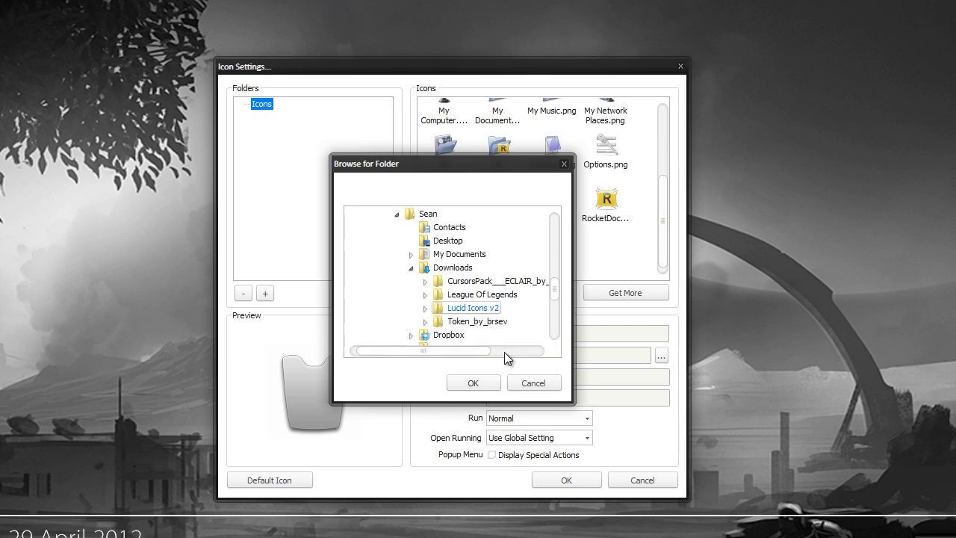
click(425, 321)
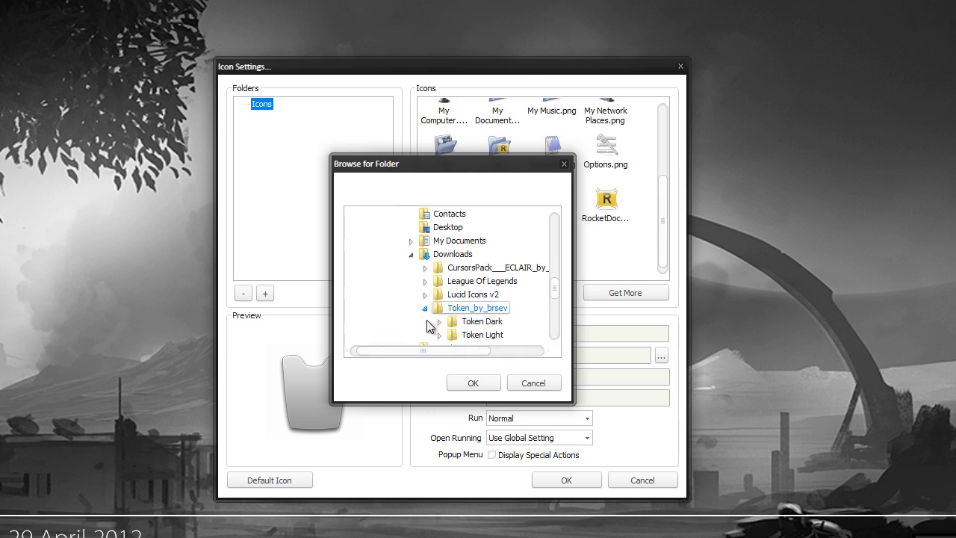
click(452, 333)
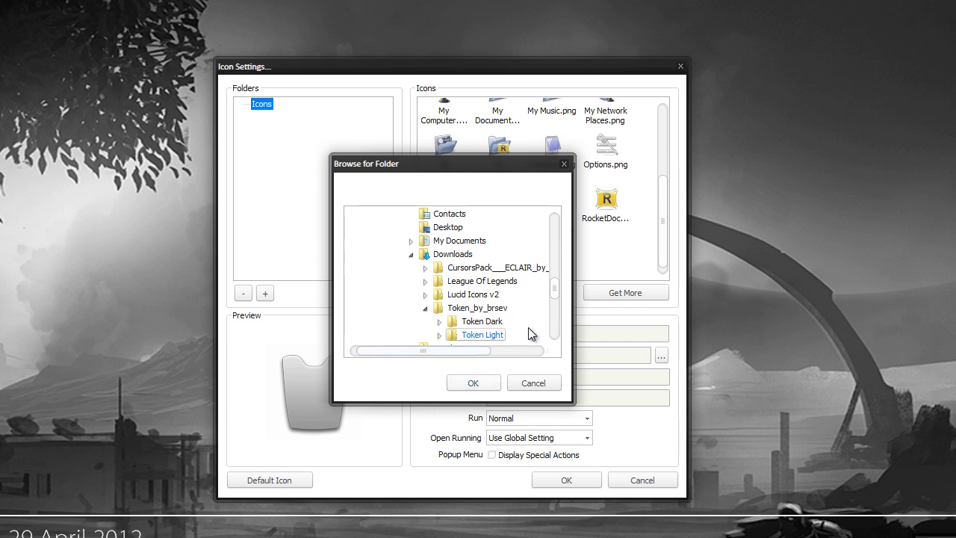
click(478, 383)
- Expand the added Token Light folder and its TokenW-PNG subfolder to show the icon categories
click(262, 118)
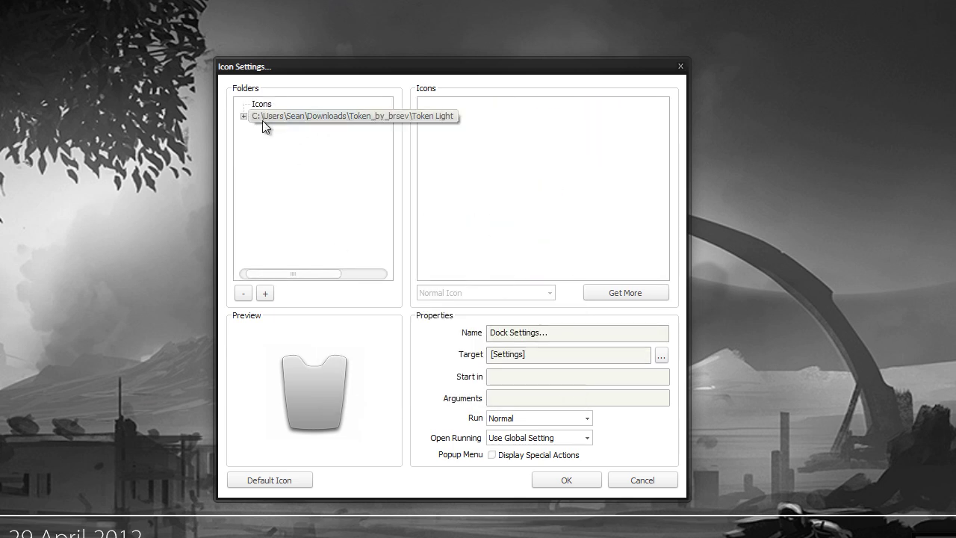
click(257, 139)
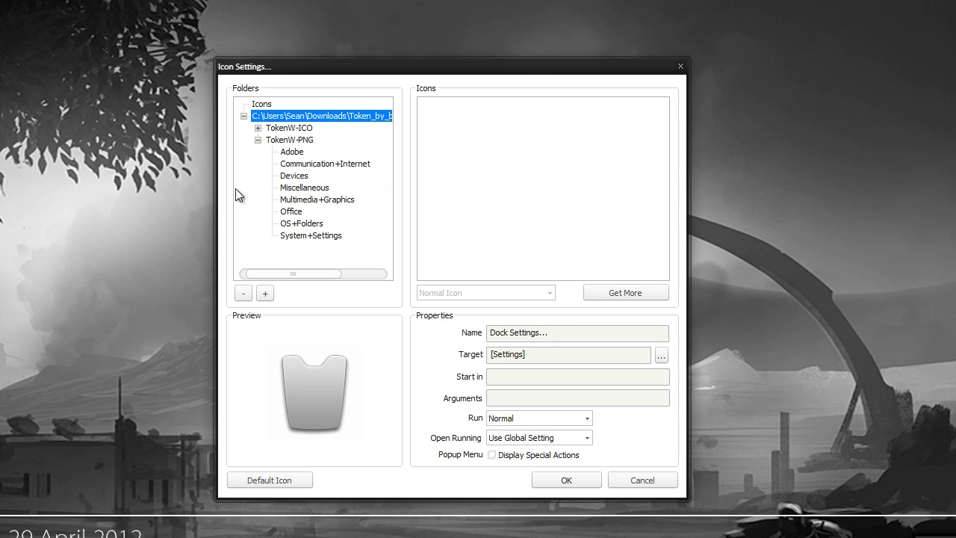
click(244, 115)
double_click(270, 115)
click(258, 140)
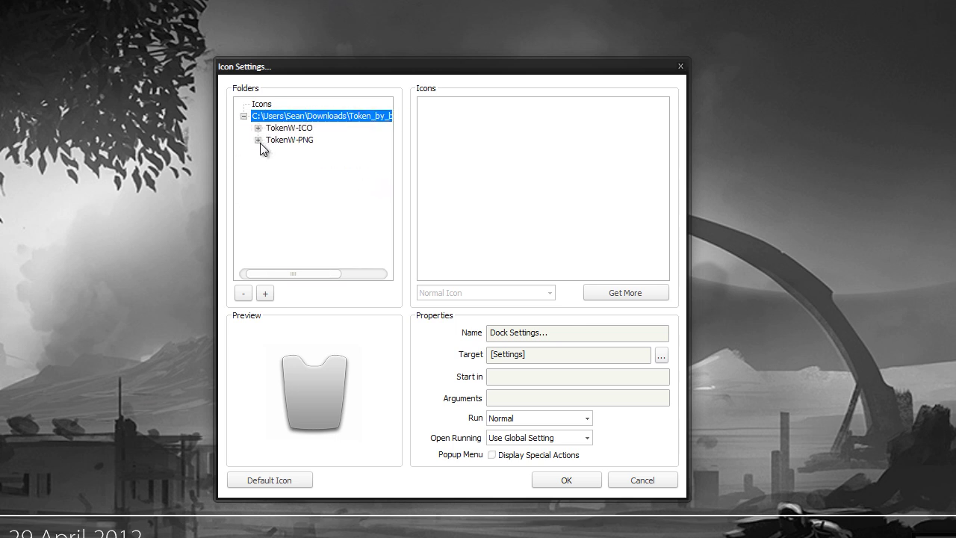
click(259, 141)
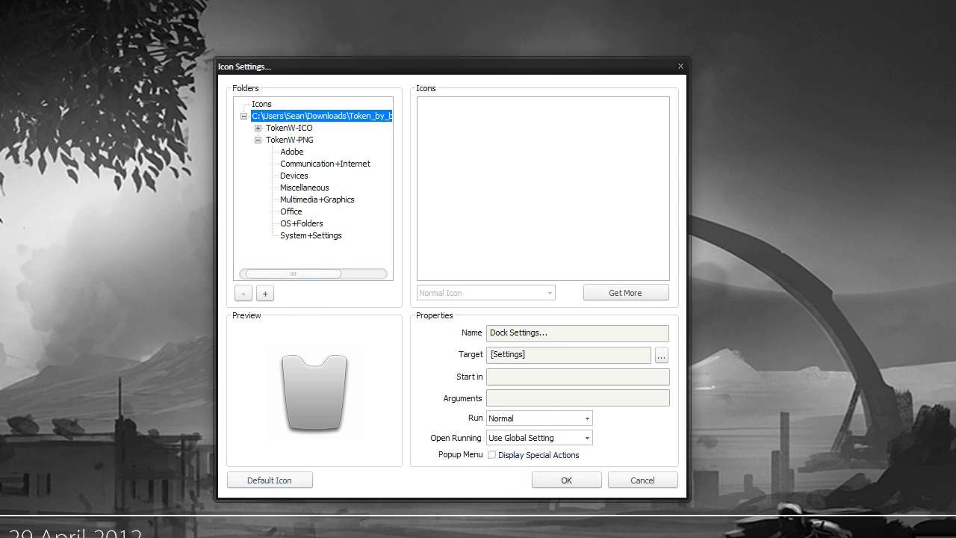
- Browse the TokenW-PNG categories, assign Wrench.png from System+Settings to the Dock Settings item, and confirm
click(291, 199)
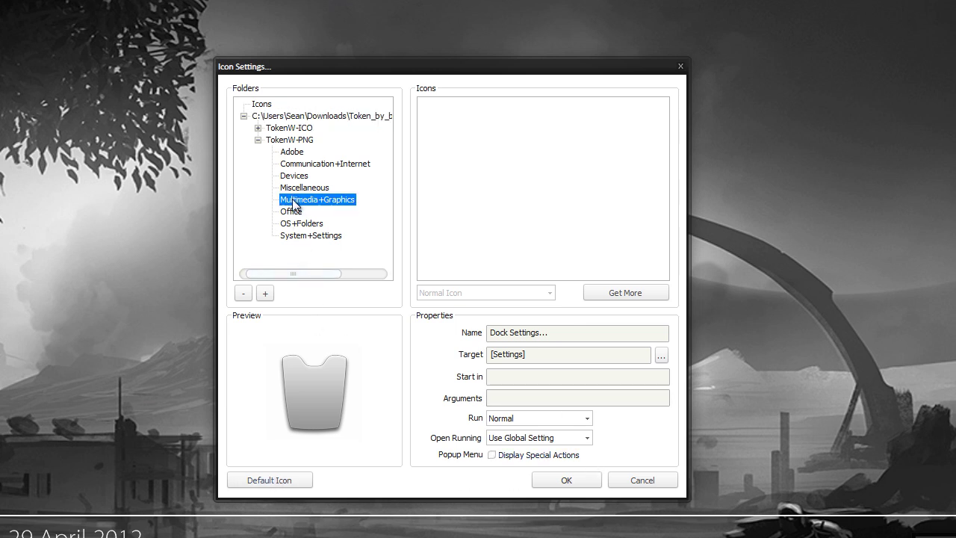
drag(666, 145, 663, 224)
click(305, 187)
click(314, 224)
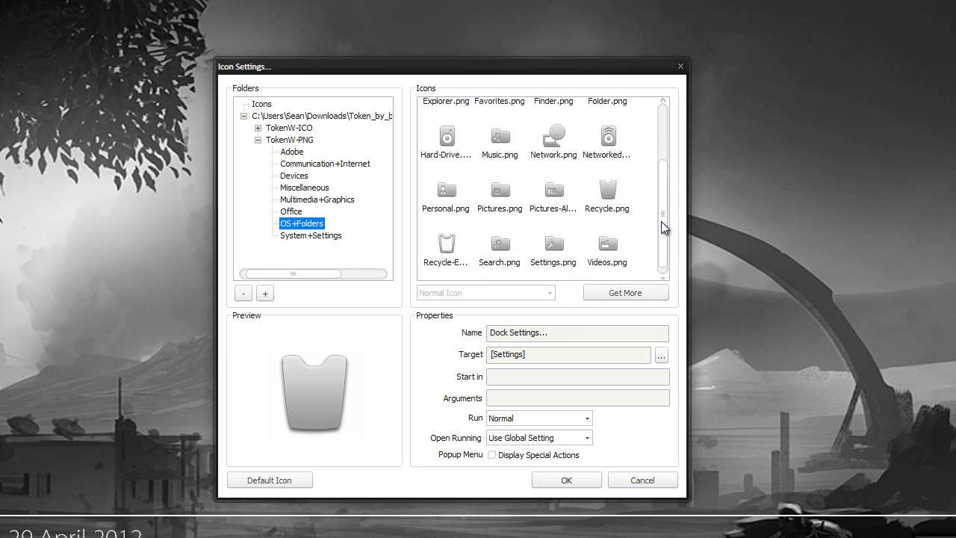
click(318, 236)
click(608, 221)
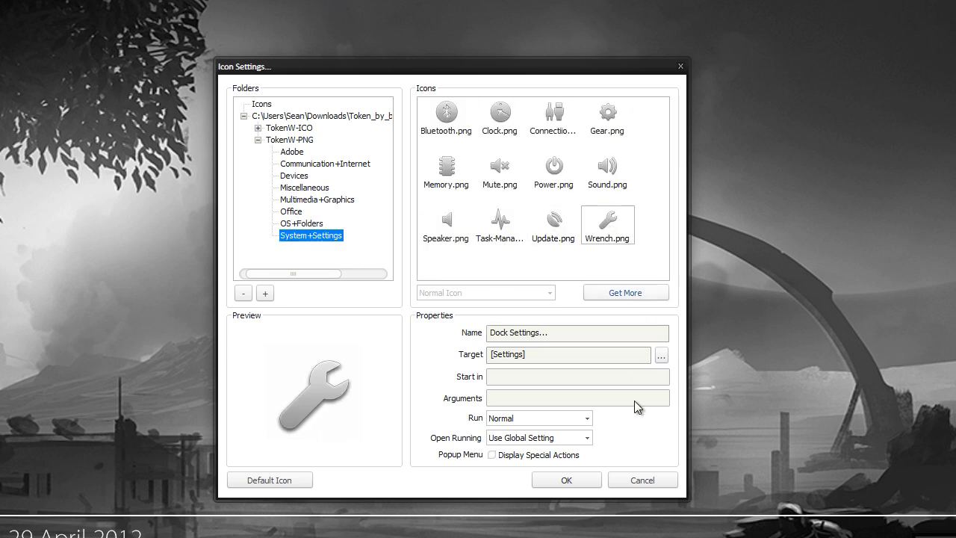
click(575, 487)
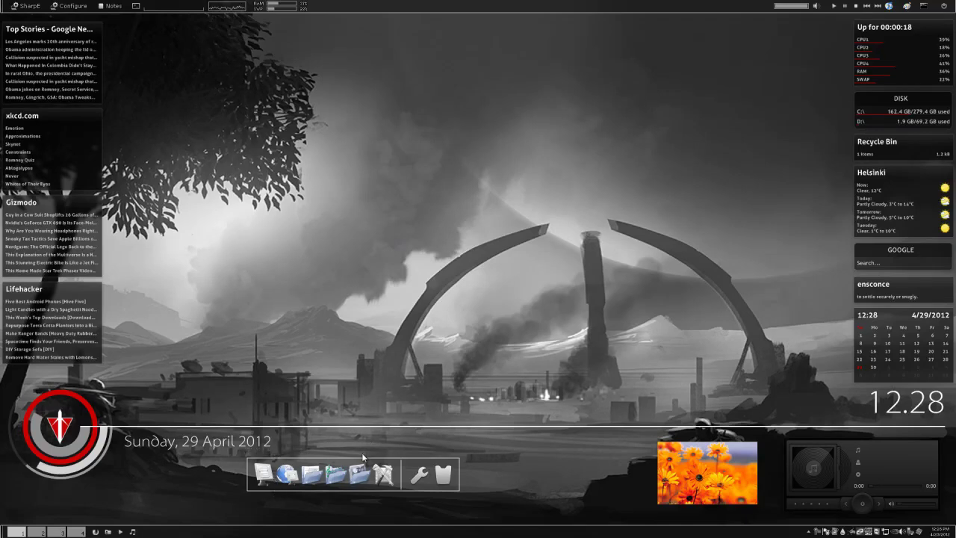
- Open the Control Panel from the SharpE desktop menu, switch its window to the Desktop folder, and move it clear of the dock
right_click(410, 292)
mouse_move(448, 336)
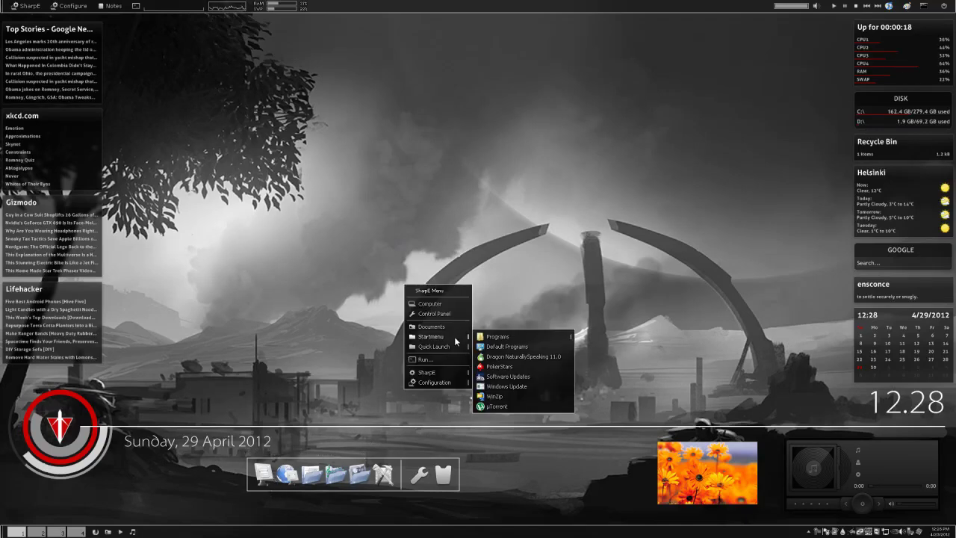
click(446, 314)
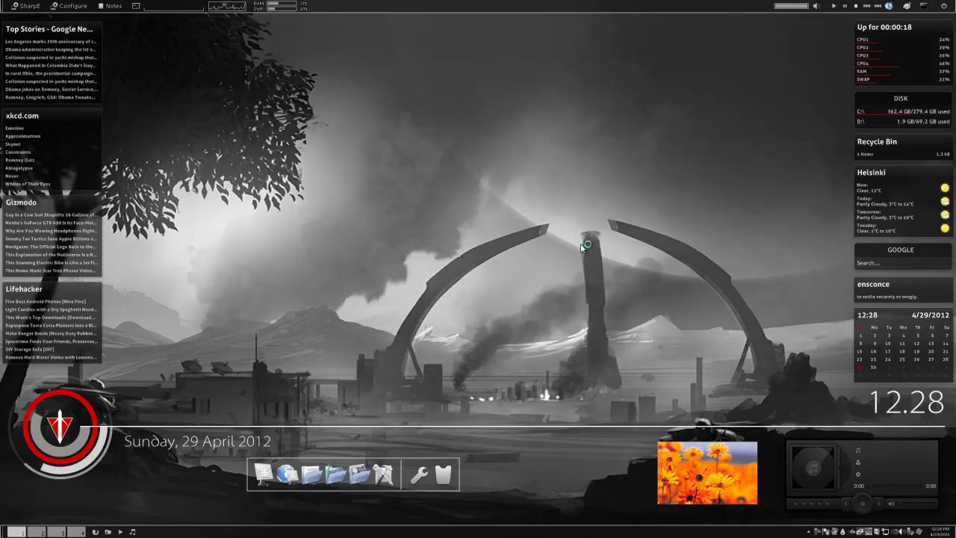
click(270, 148)
drag(478, 87, 564, 52)
- Add the Steam, Tribes Ascend, Play League of Legends and mIRC shortcuts from the Desktop folder to the dock
click(555, 246)
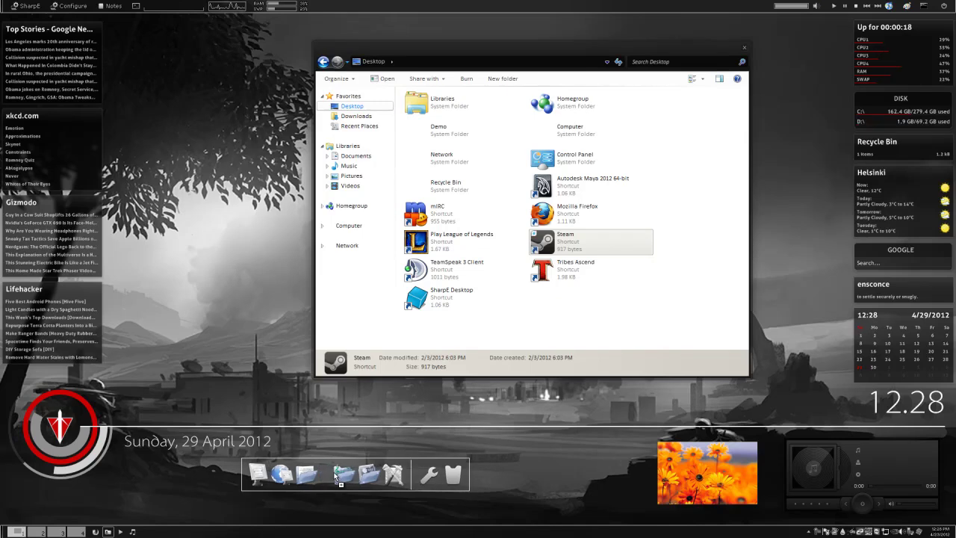
drag(333, 476, 334, 475)
drag(556, 273, 319, 484)
drag(418, 243, 312, 475)
drag(418, 214, 275, 473)
- Add the Autodesk Maya 2012 64-bit shortcut to the dock between Network and mIRC, and close the Desktop folder window
click(542, 187)
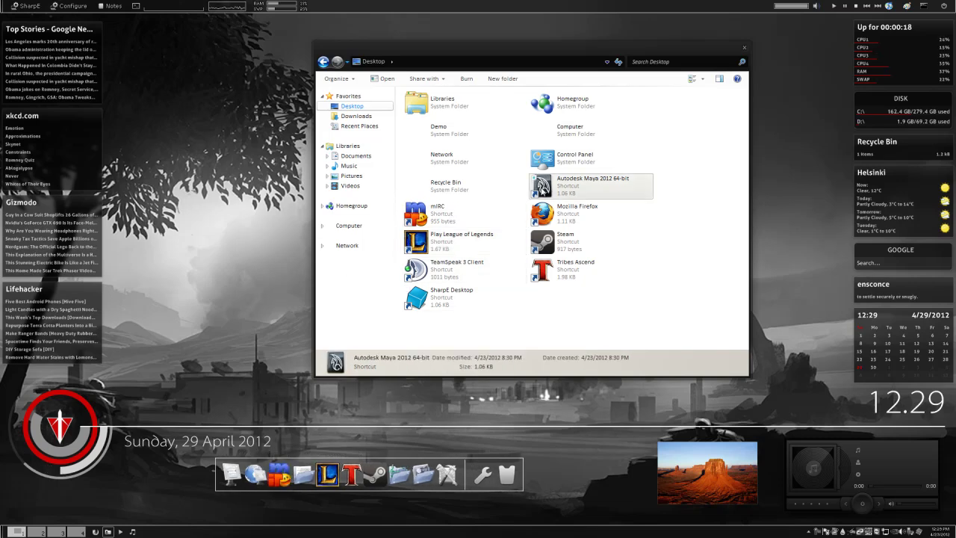
drag(542, 186, 268, 474)
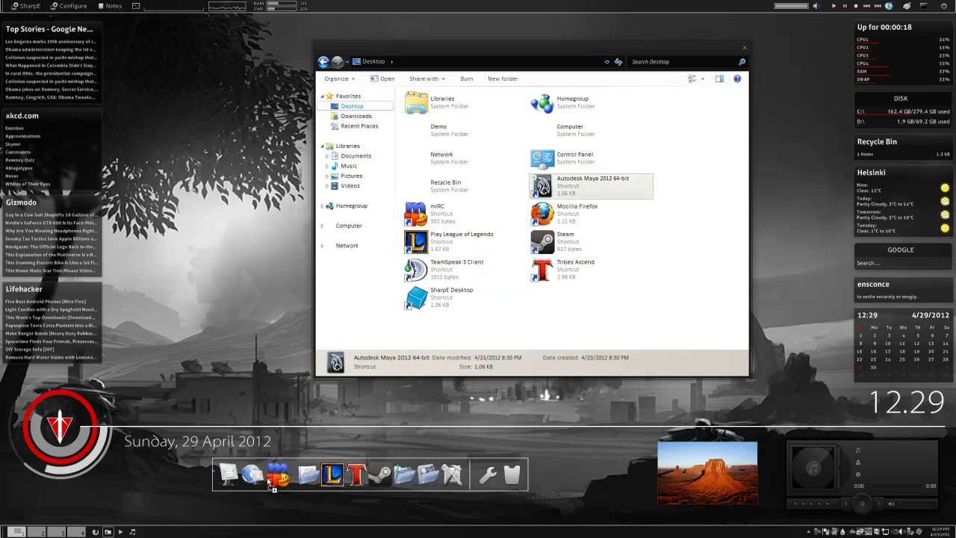
click(670, 319)
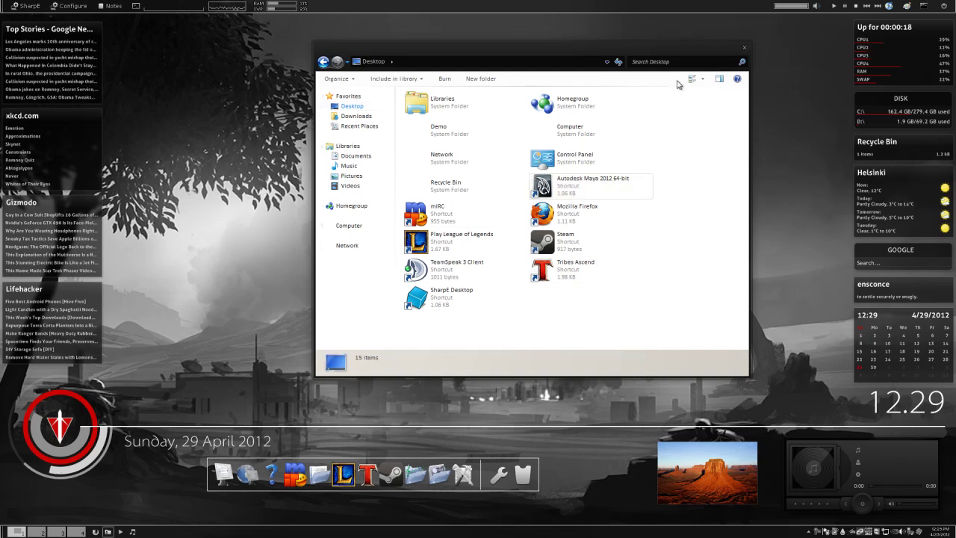
click(744, 50)
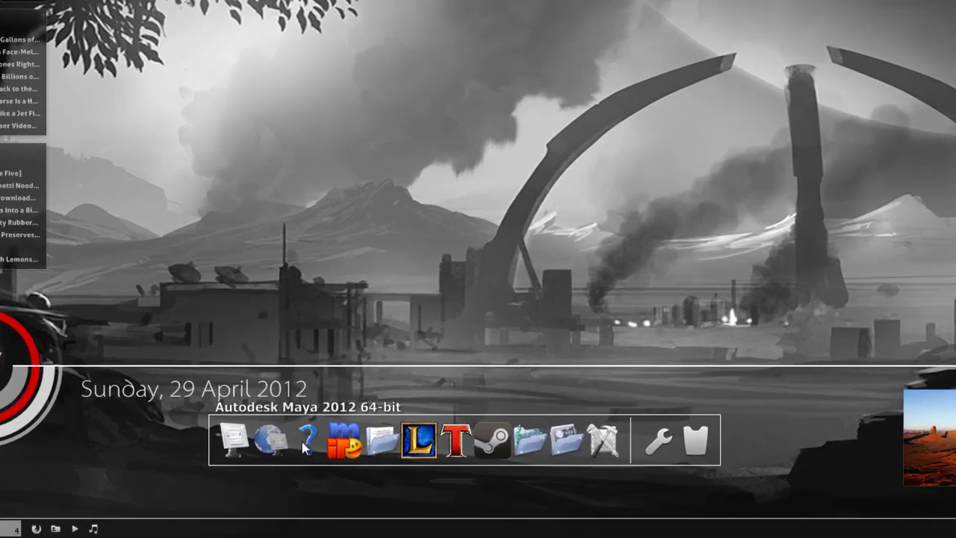
- Add a separator after the Autodesk Maya item and move My Documents between the computer and Network items
right_click(280, 479)
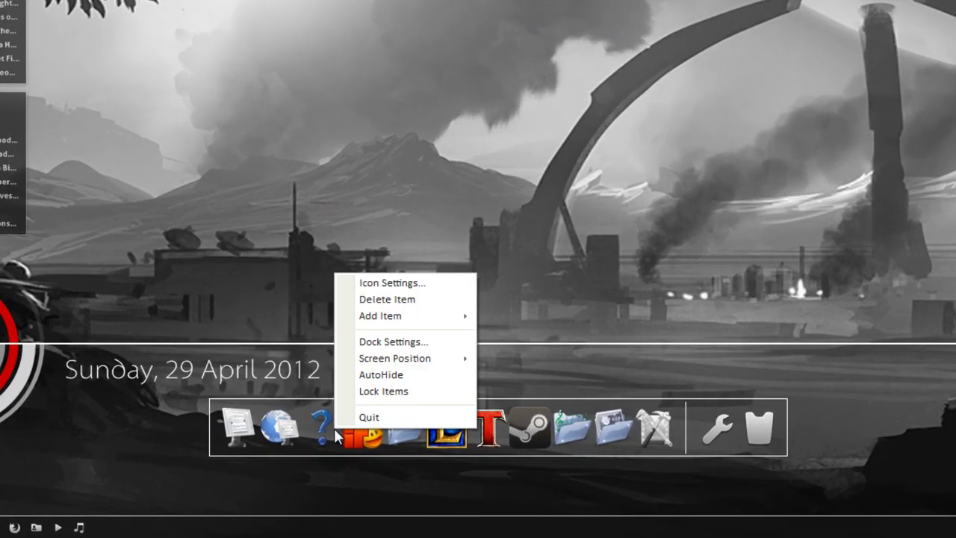
mouse_move(439, 322)
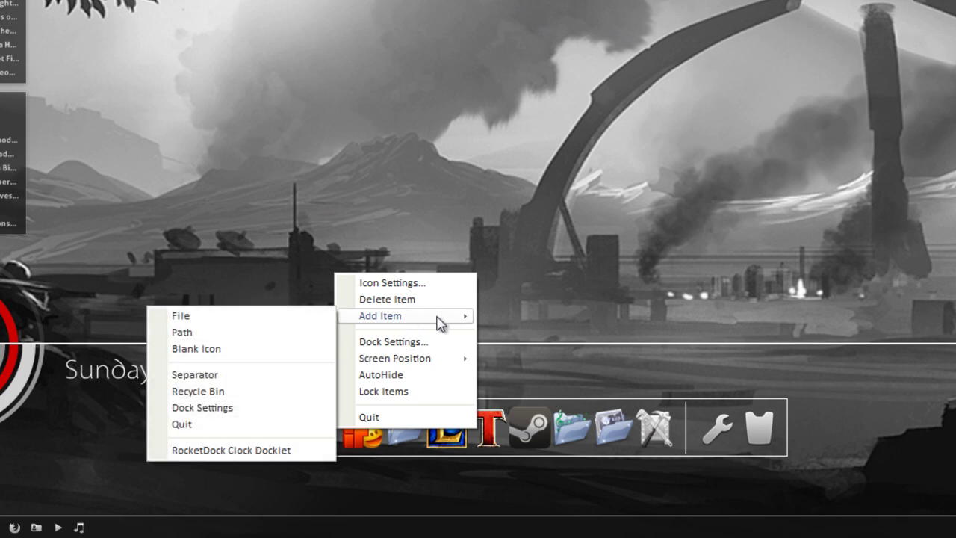
click(234, 374)
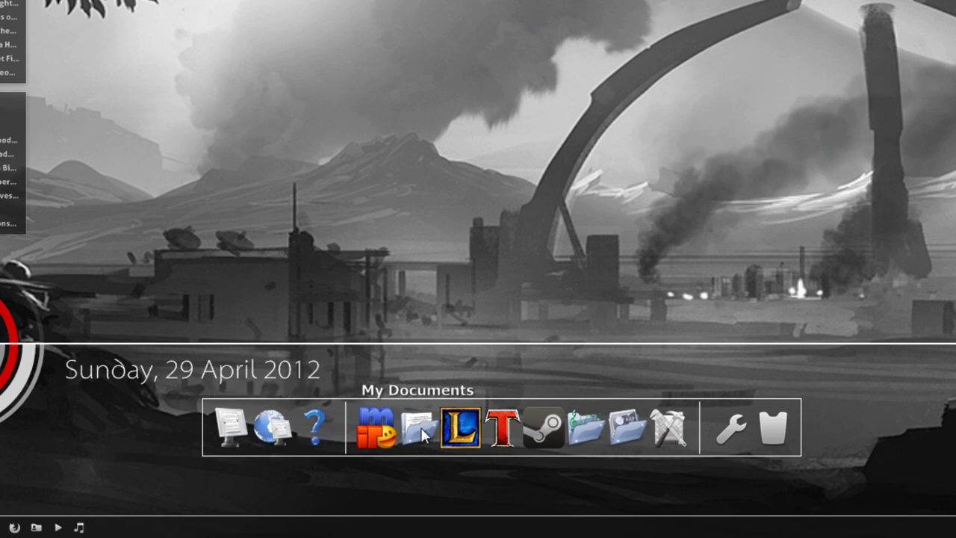
drag(421, 427, 273, 428)
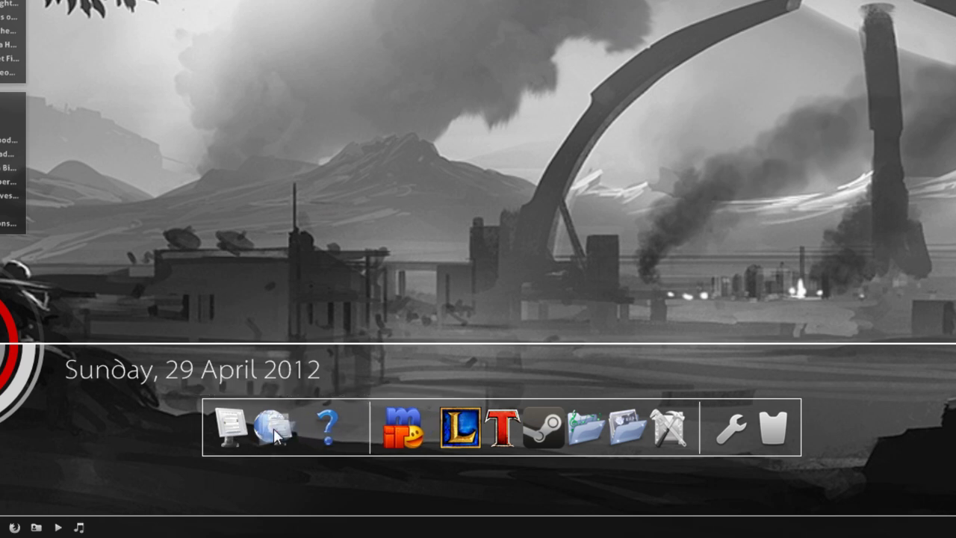
- Delete the My Pictures and My Music items from the dock
right_click(627, 429)
click(695, 299)
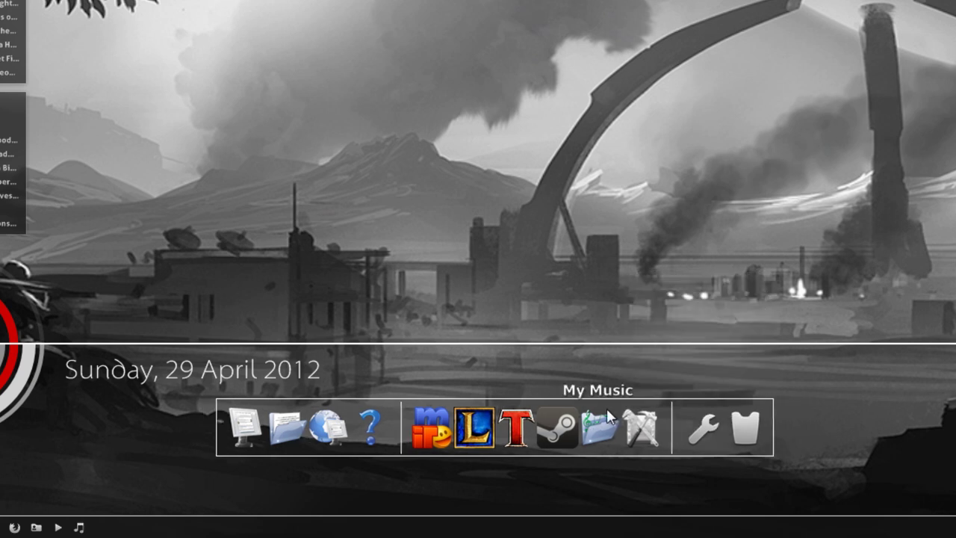
right_click(606, 415)
click(681, 292)
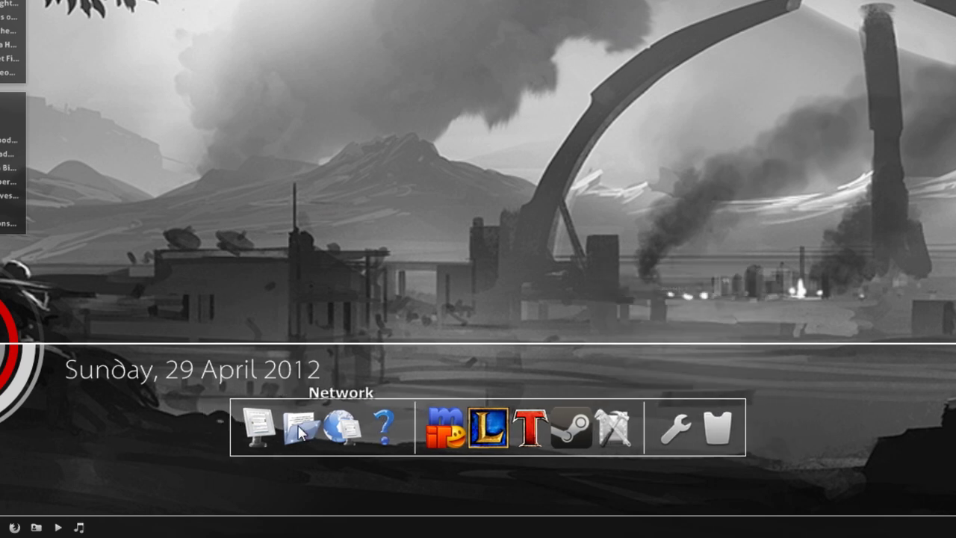
- Rearrange the dock so mIRC sits next to Network before the separator and Autodesk Maya sits after it
drag(383, 427, 351, 437)
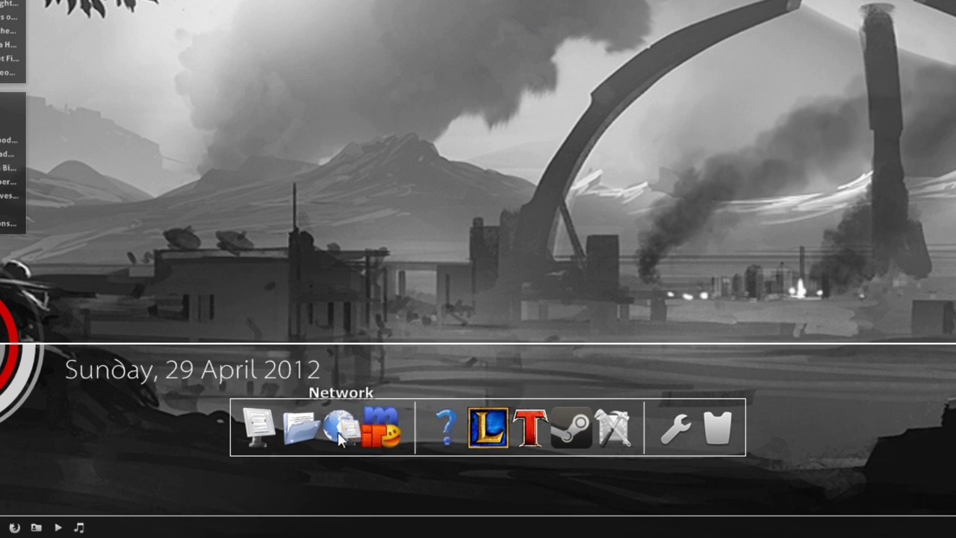
mouse_move(446, 434)
mouse_down()
mouse_move(414, 432)
mouse_move(446, 434)
mouse_up()
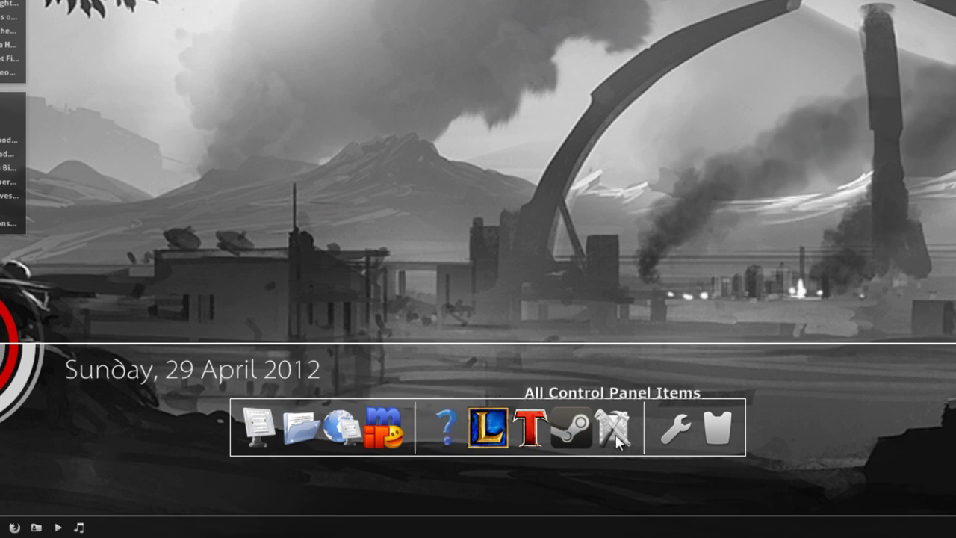
mouse_move(616, 435)
mouse_down()
mouse_move(648, 435)
mouse_move(608, 437)
mouse_up()
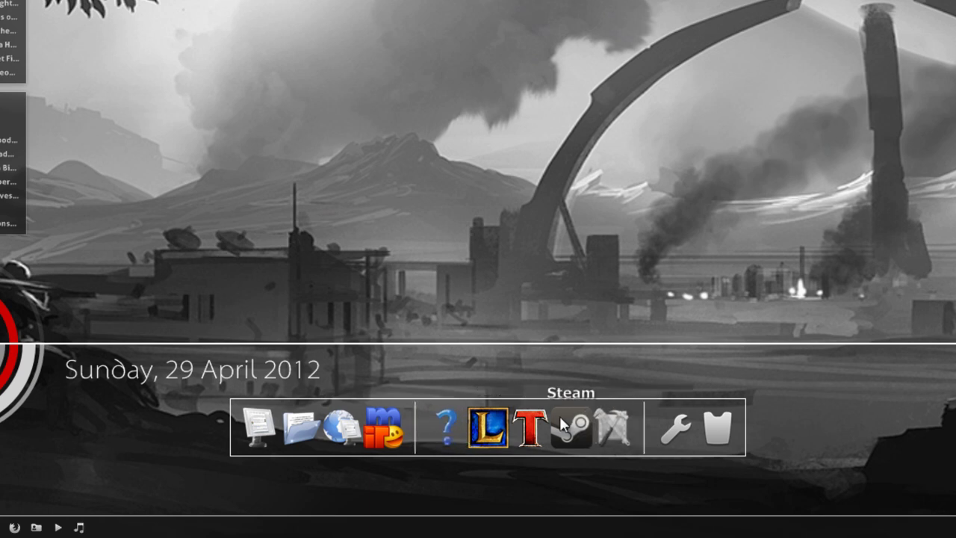
- Open the Steam item's icon settings and expand the Token Light folder and its TokenW-PNG subfolder
right_click(554, 430)
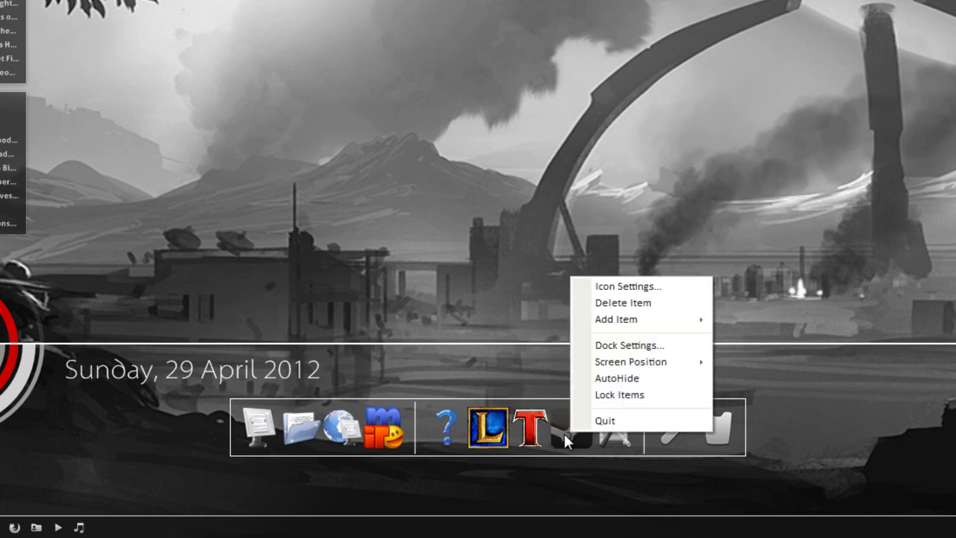
click(593, 284)
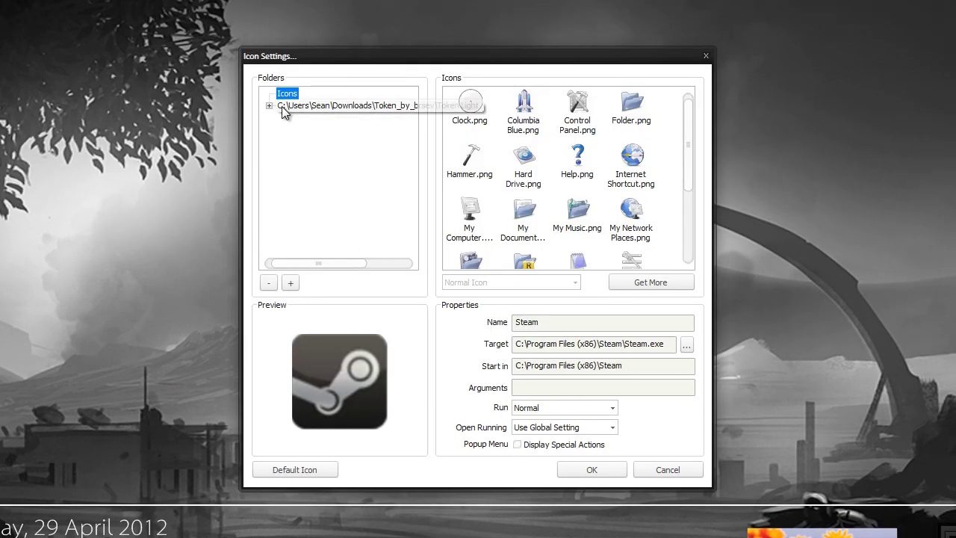
click(274, 98)
click(283, 130)
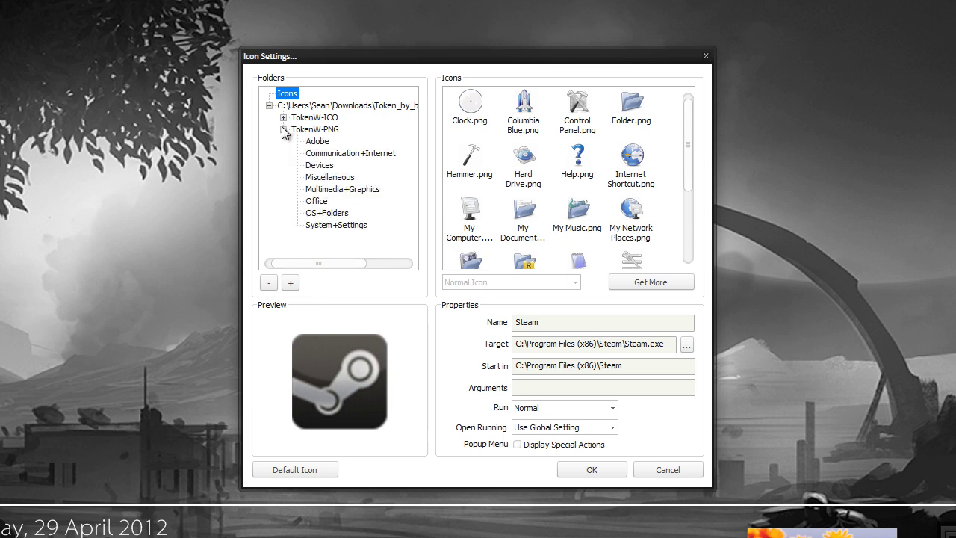
- Browse the TokenW-PNG categories, assign Steam.png from Communication+Internet to the Steam item, and confirm
click(344, 188)
click(333, 178)
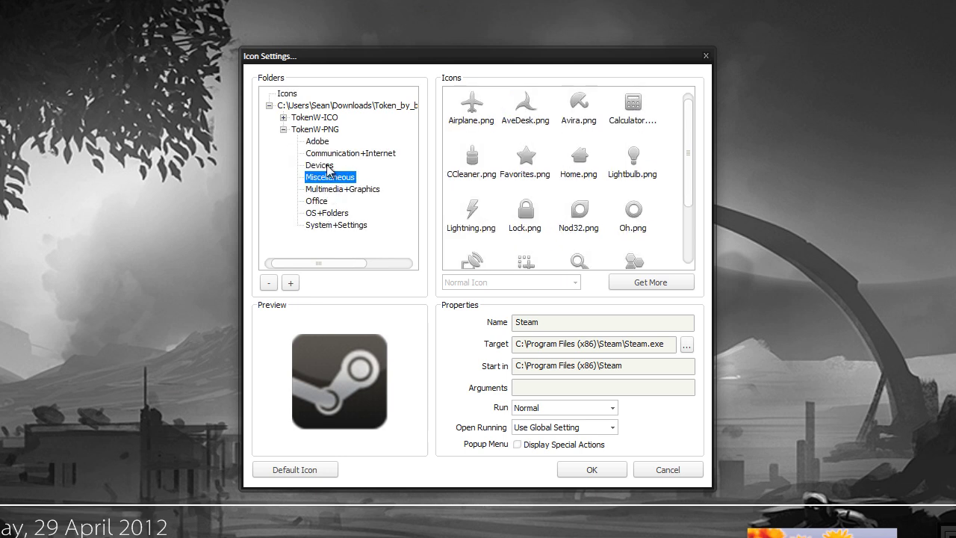
click(329, 165)
click(312, 153)
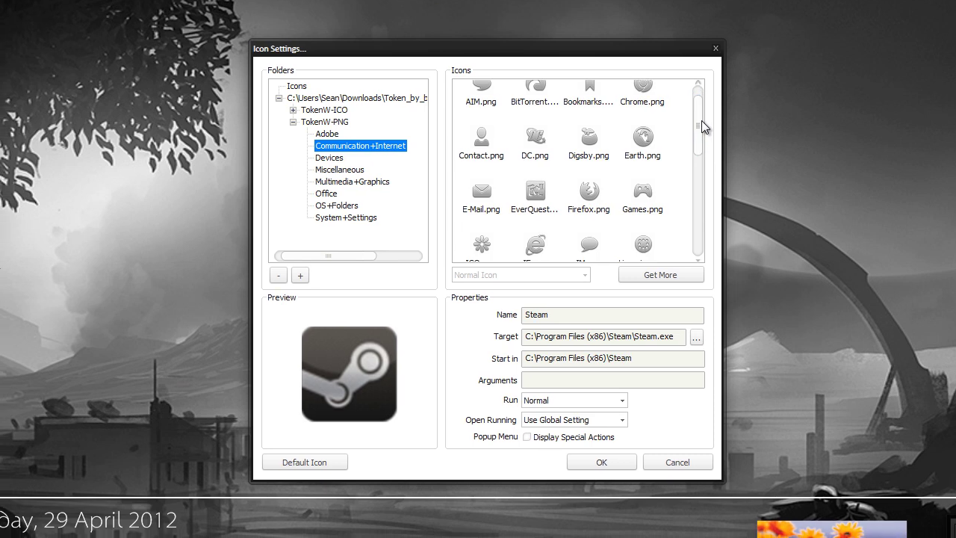
drag(696, 138, 701, 234)
drag(868, 103, 867, 53)
click(798, 54)
click(769, 335)
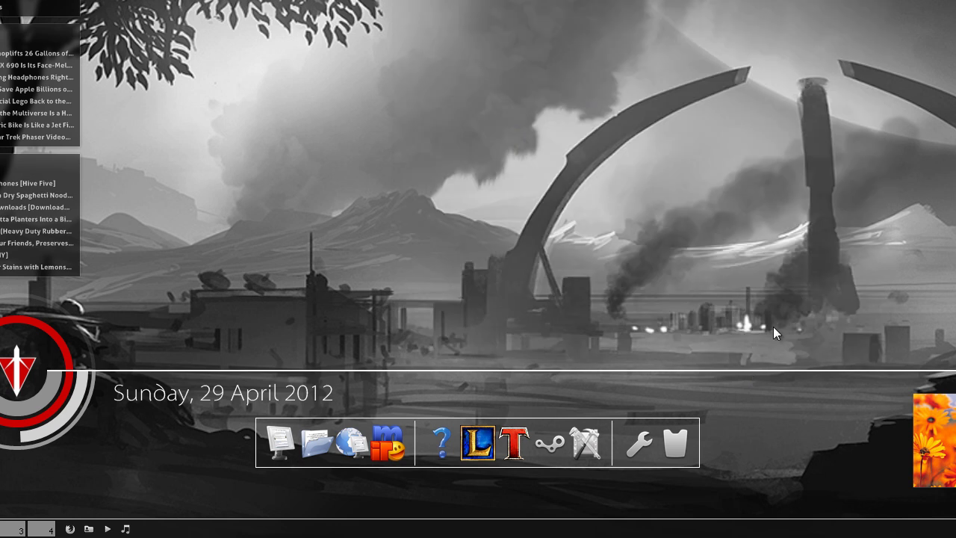
- Assign Tribes.png from the Communication+Internet icons to the Tribes Ascend item and confirm
right_click(513, 434)
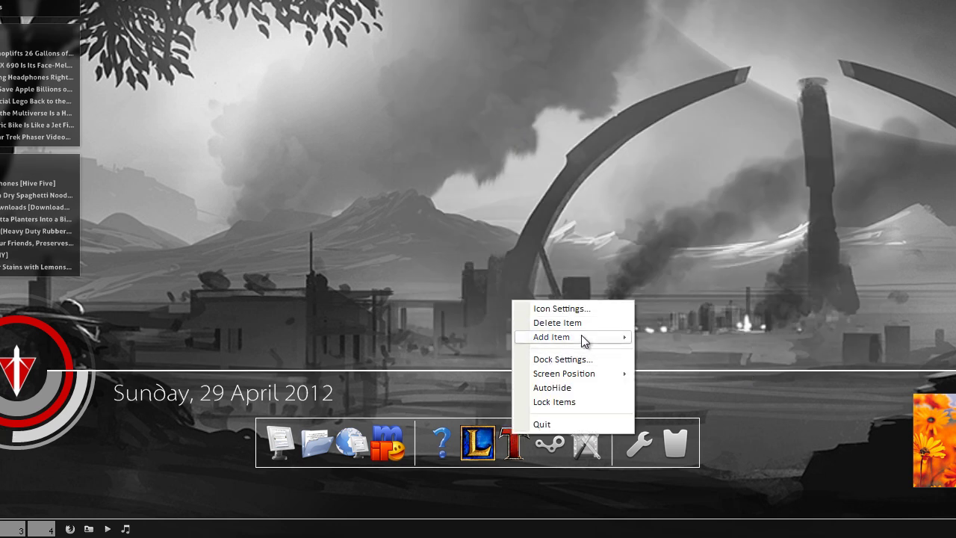
click(568, 308)
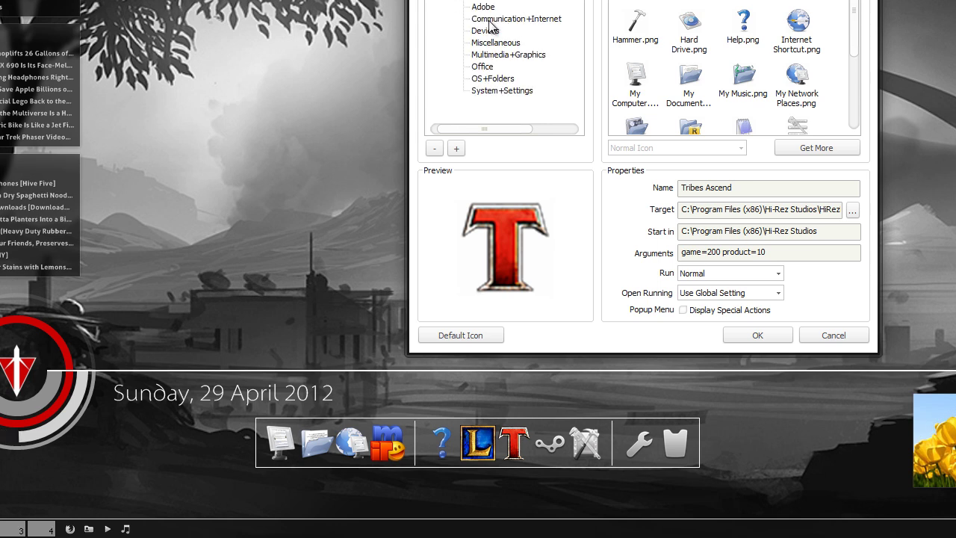
click(490, 19)
drag(855, 27, 867, 88)
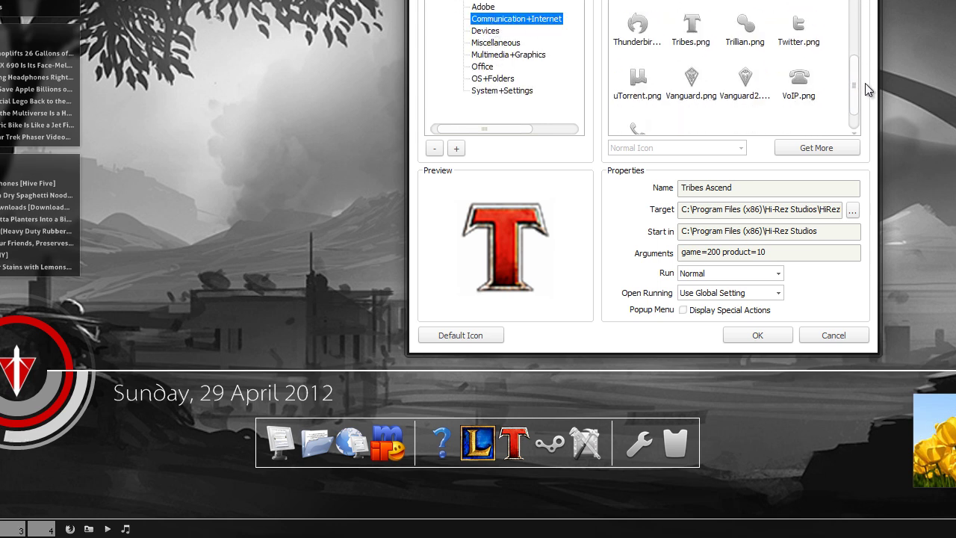
click(690, 23)
click(754, 333)
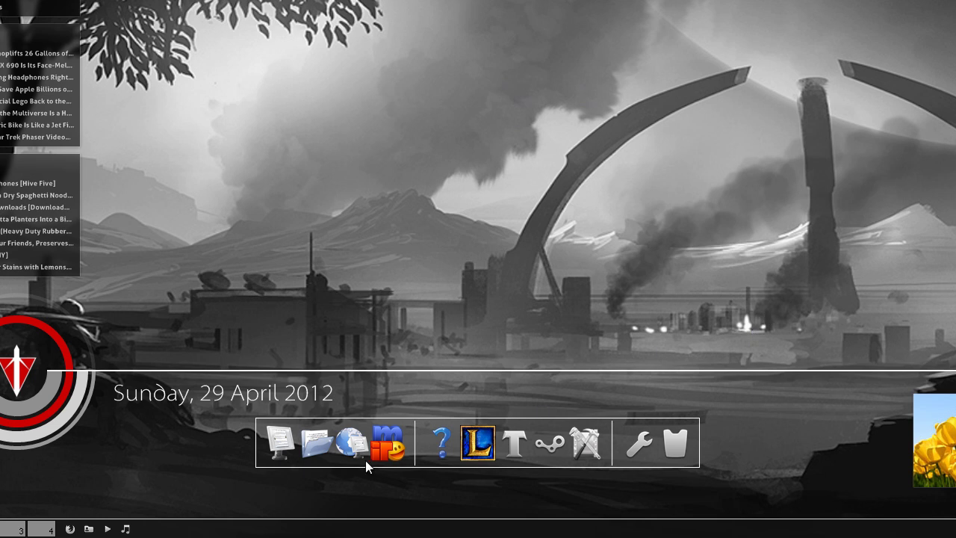
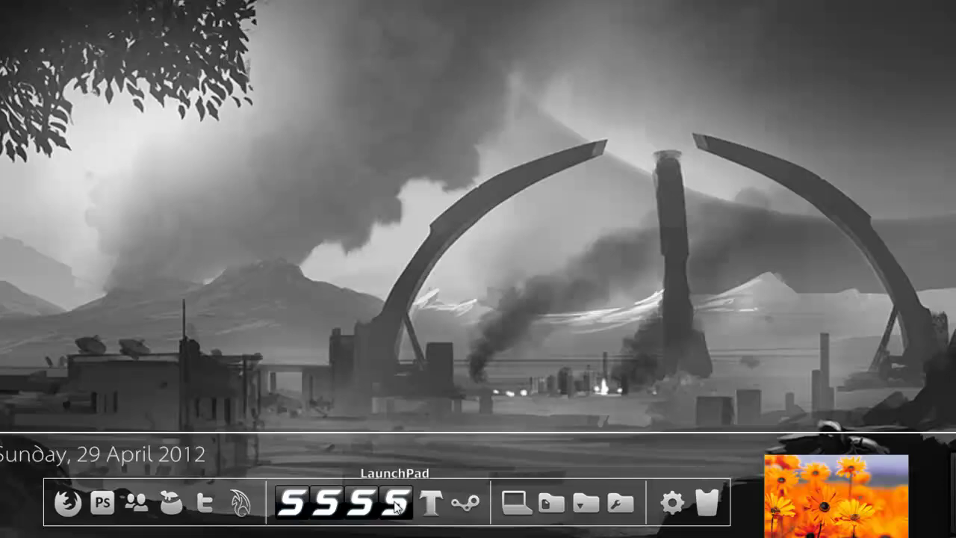
- Check the target and start folder of the last LaunchPad item before Tribes Ascend, and rename the item Vanguard
right_click(395, 506)
click(443, 381)
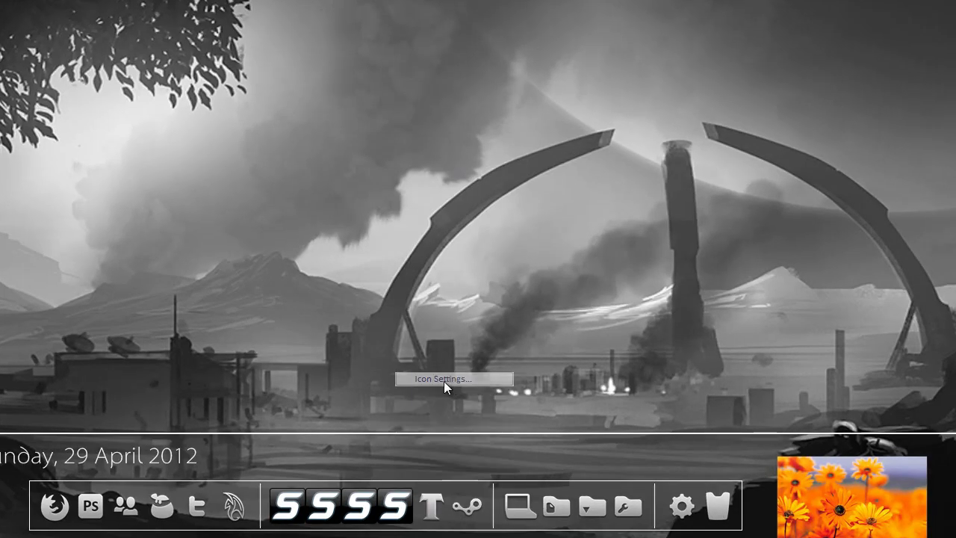
scroll(722, 160, down, 5)
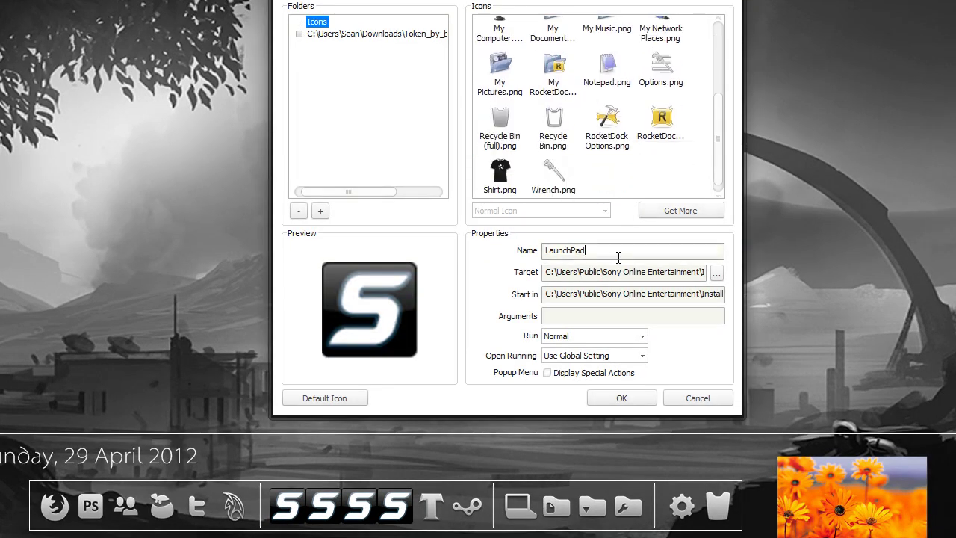
drag(617, 251, 465, 256)
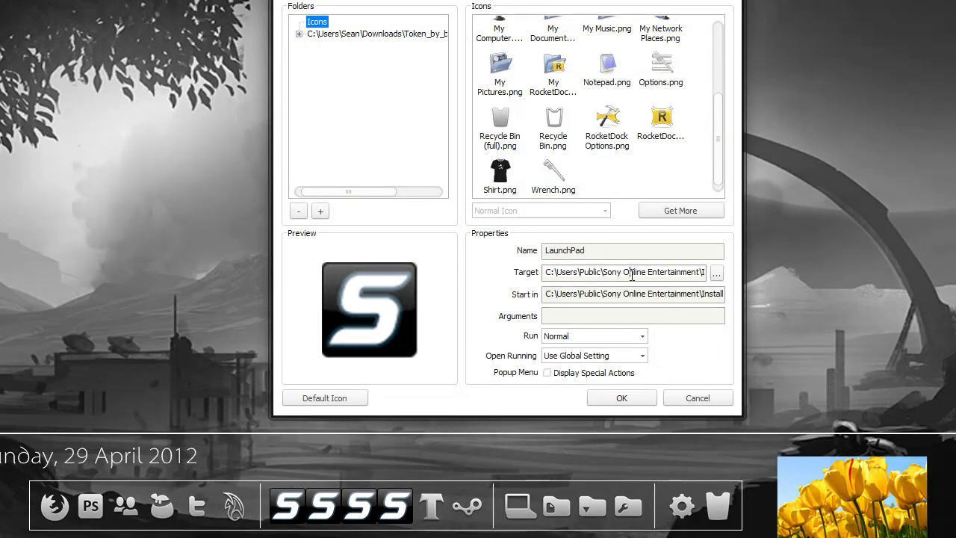
drag(632, 273, 781, 285)
drag(670, 292, 776, 299)
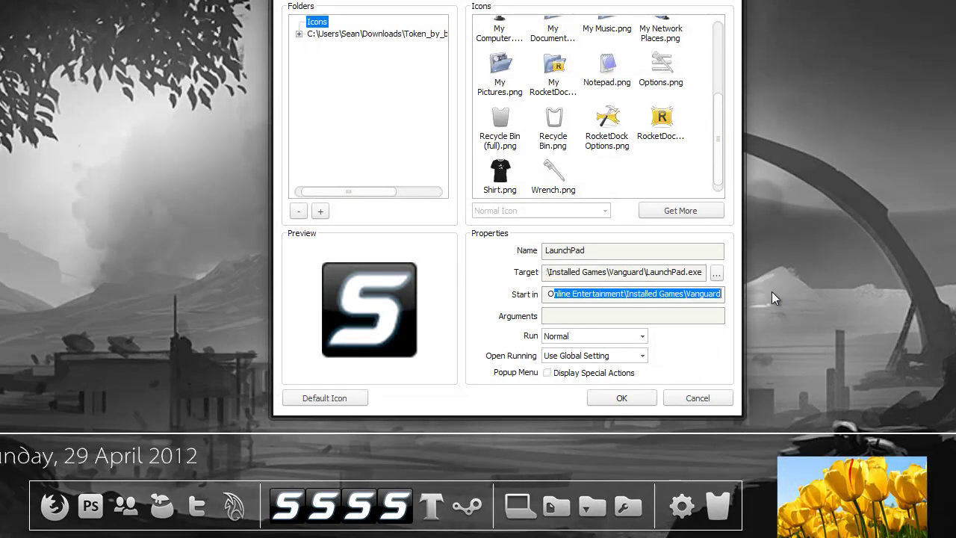
drag(648, 250, 493, 251)
text(Vanguard)
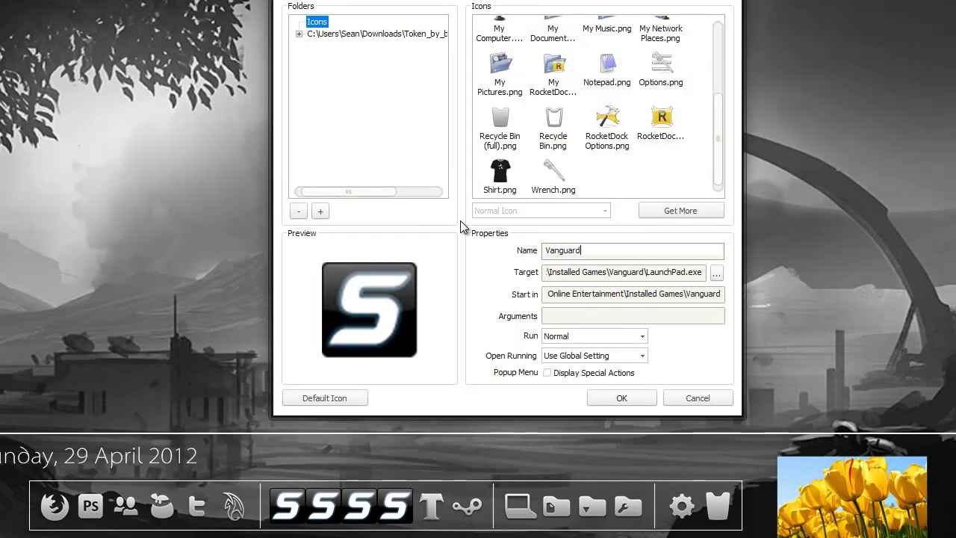
- Show the Communication+Internet icons of the TokenW-PNG folder for the Vanguard item
click(298, 33)
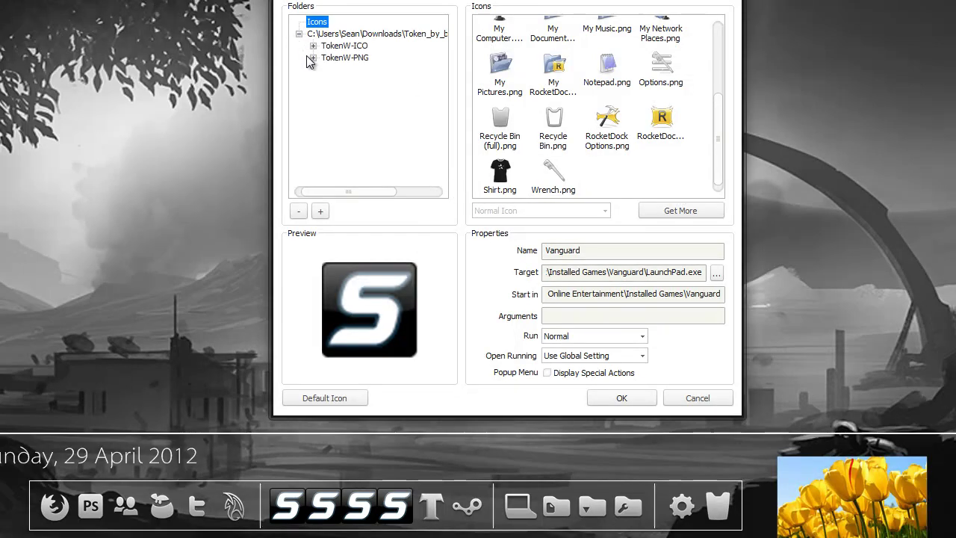
click(314, 57)
click(380, 81)
drag(718, 75, 721, 174)
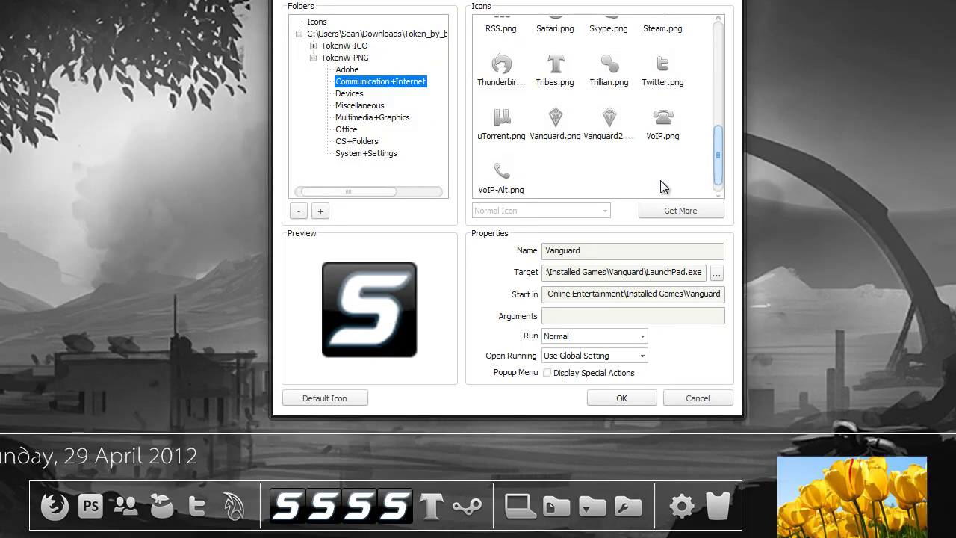
- Compare Vanguard.png and Vanguard2.png on the Vanguard item, assign Vanguard.png and confirm
click(604, 120)
click(569, 125)
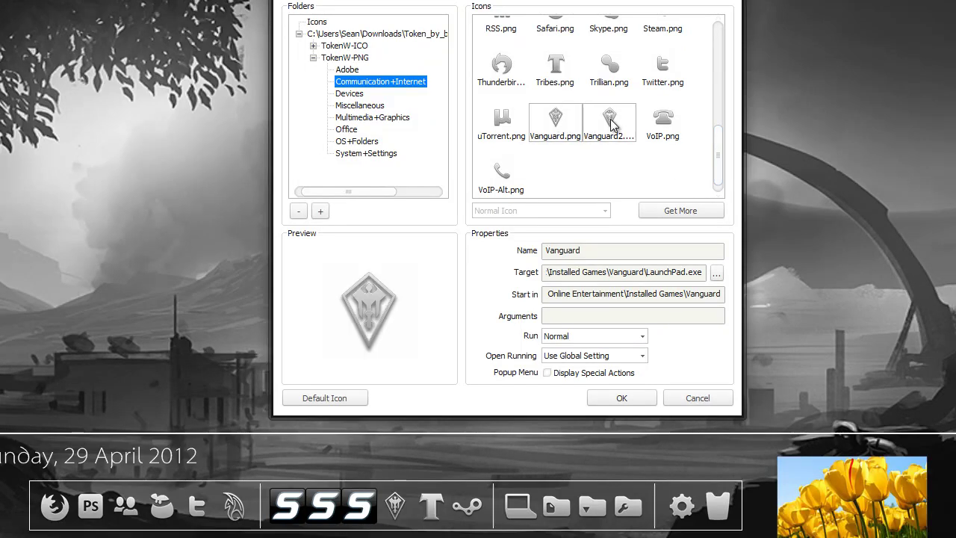
click(608, 122)
click(555, 122)
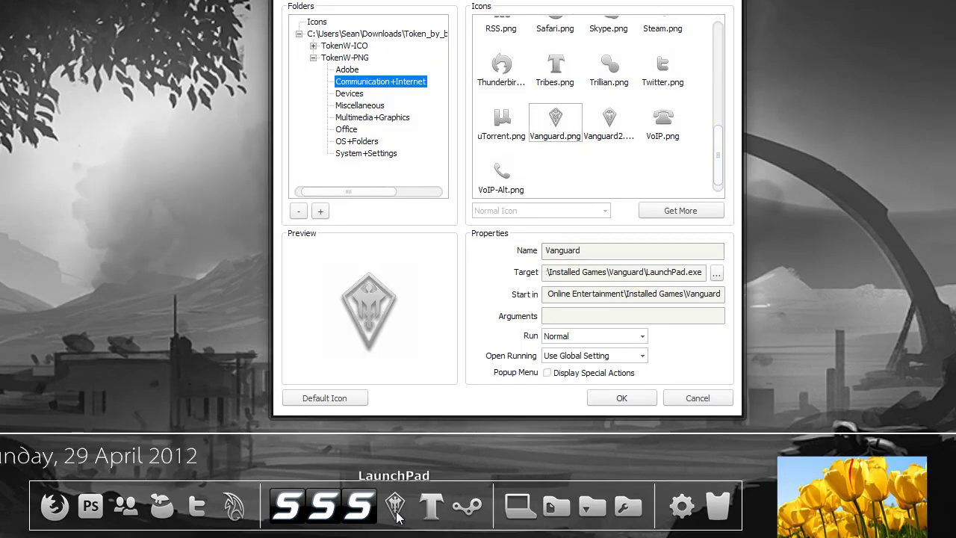
click(615, 130)
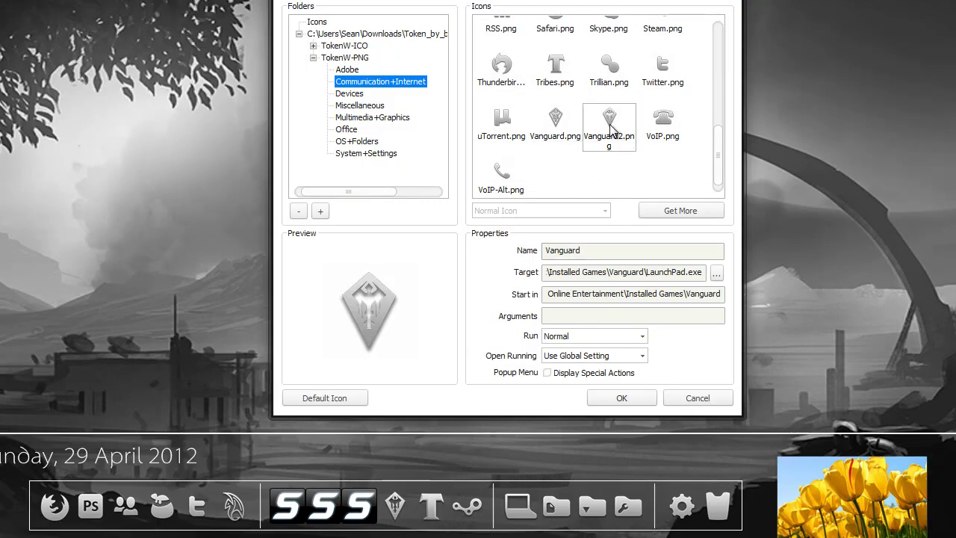
click(569, 131)
click(609, 133)
click(569, 131)
click(608, 130)
click(560, 133)
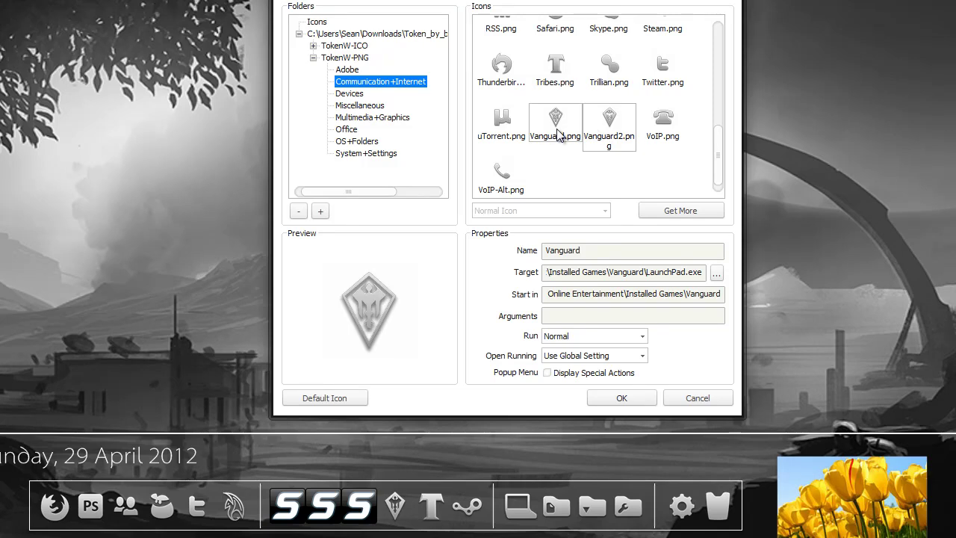
click(623, 398)
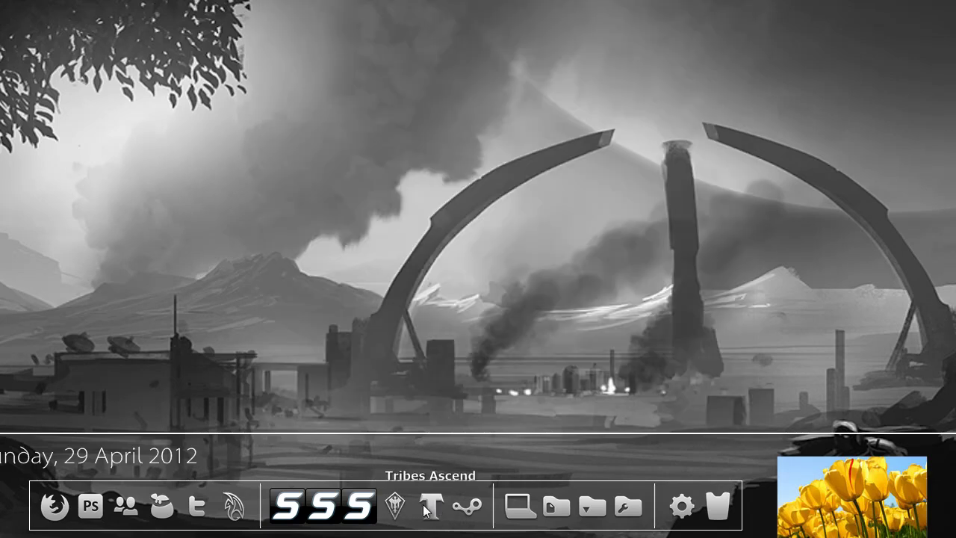
- Rename the All Control Panel Items dock shortcut to Control and confirm
right_click(628, 510)
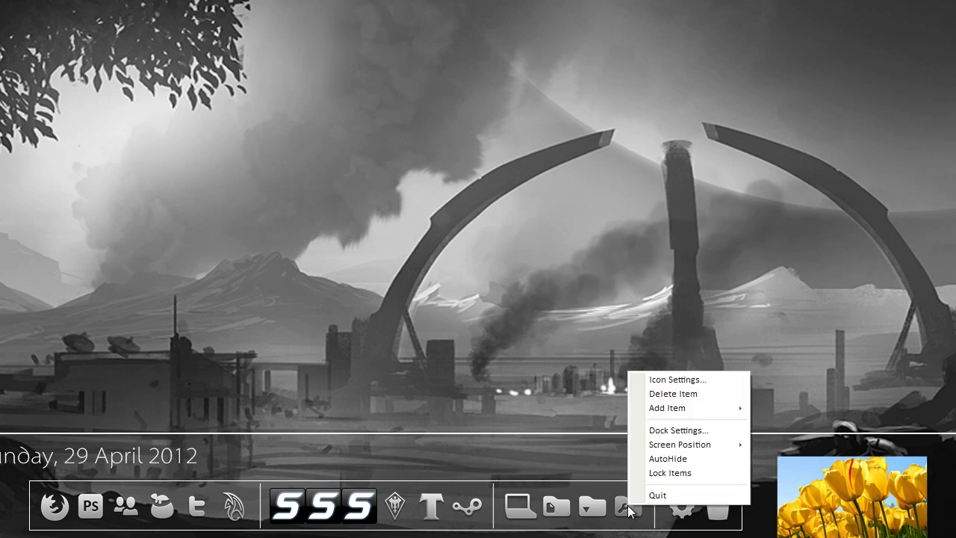
click(682, 380)
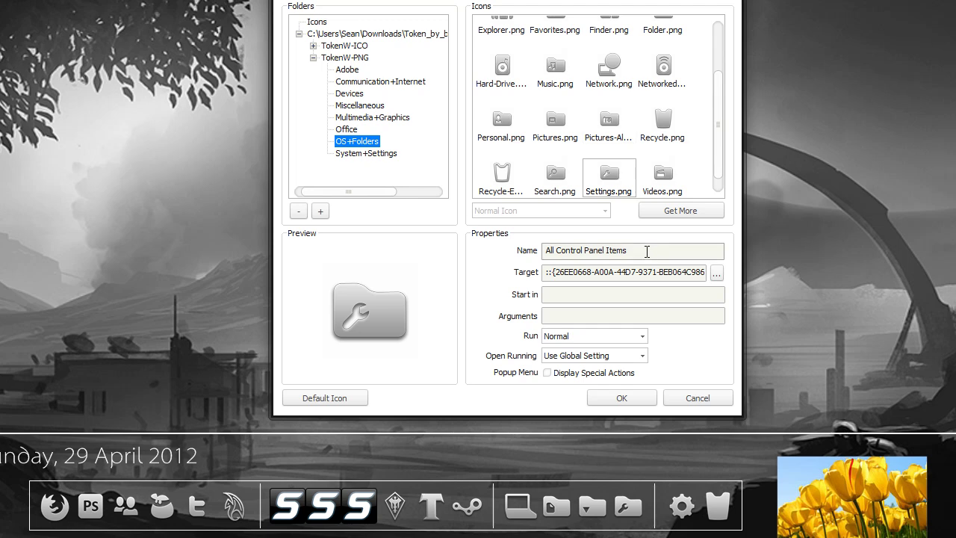
triple_click(646, 252)
text(Control)
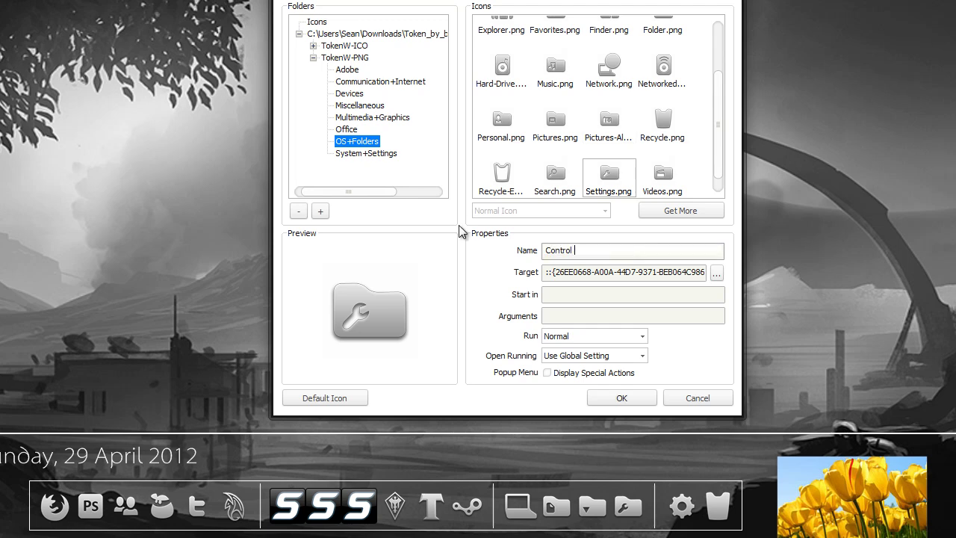
click(621, 397)
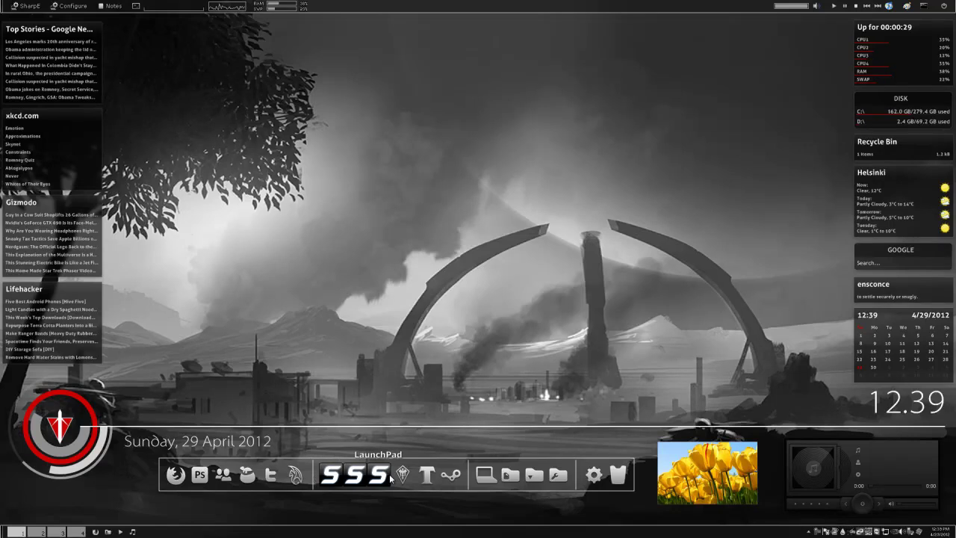
- Open the icon settings of the last LaunchPad item before Vanguard
right_click(374, 471)
click(335, 420)
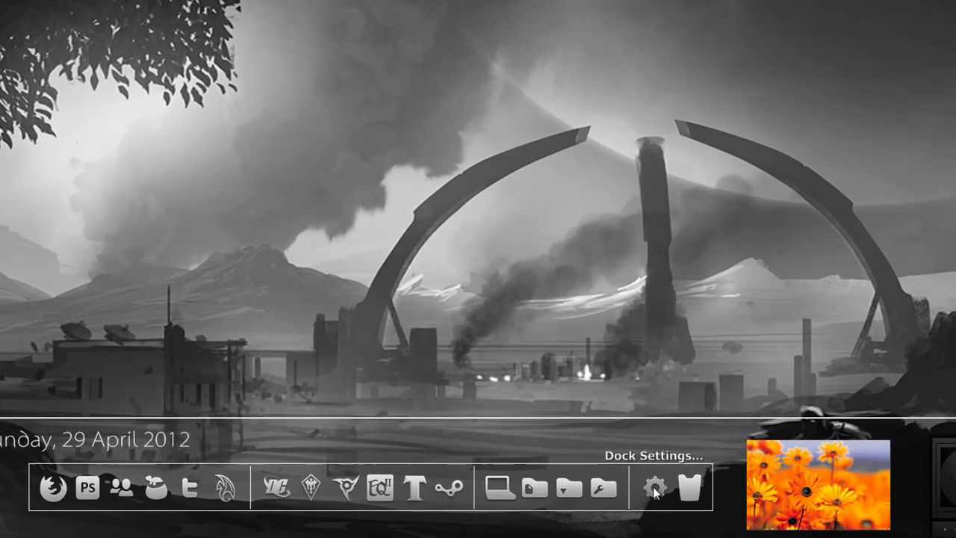
- Set the dock's edge offset to 96px in its position settings and confirm
click(593, 474)
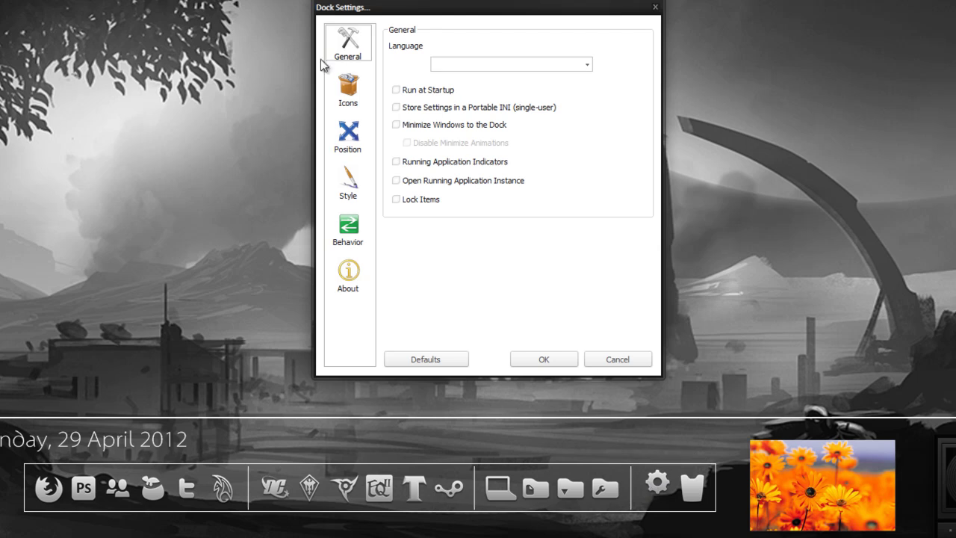
click(348, 138)
click(544, 226)
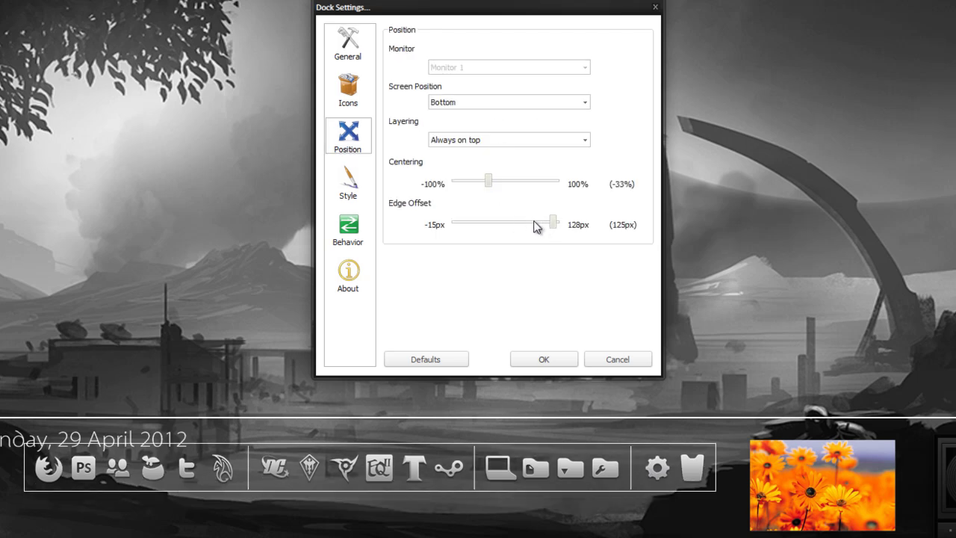
mouse_move(542, 222)
mouse_down()
mouse_move(521, 222)
mouse_move(531, 223)
mouse_up()
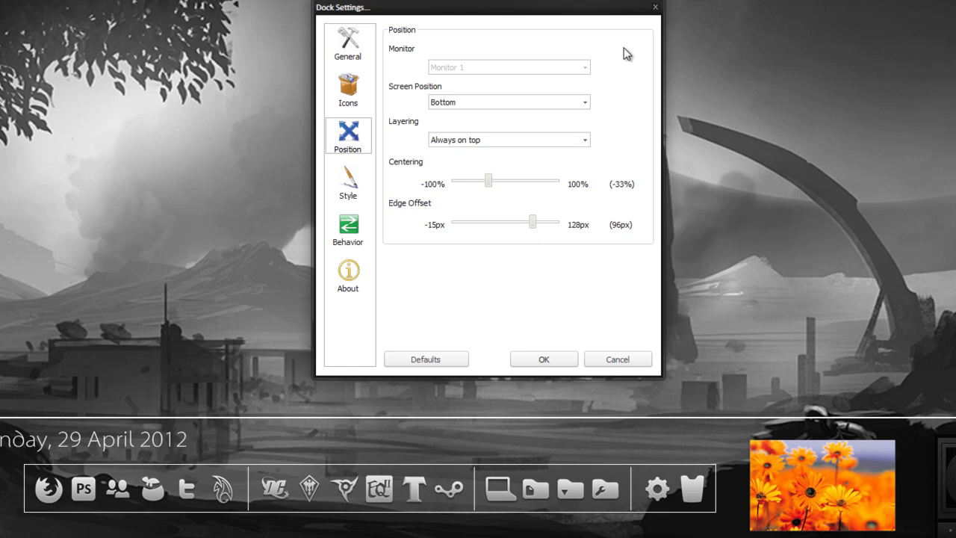
click(544, 362)
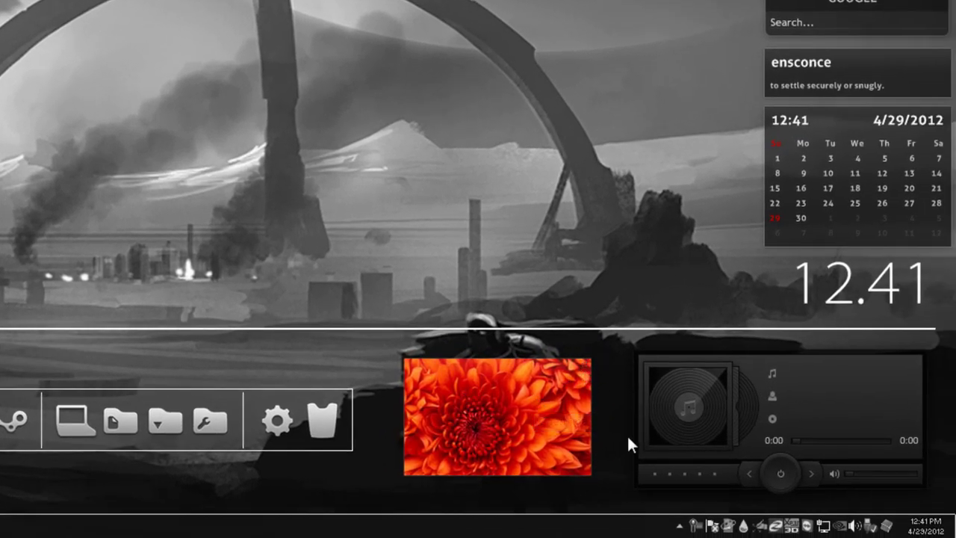
- Open the slideshow widget's settings and browse for an image folder on FreeAgent Drive (F:)
click(584, 377)
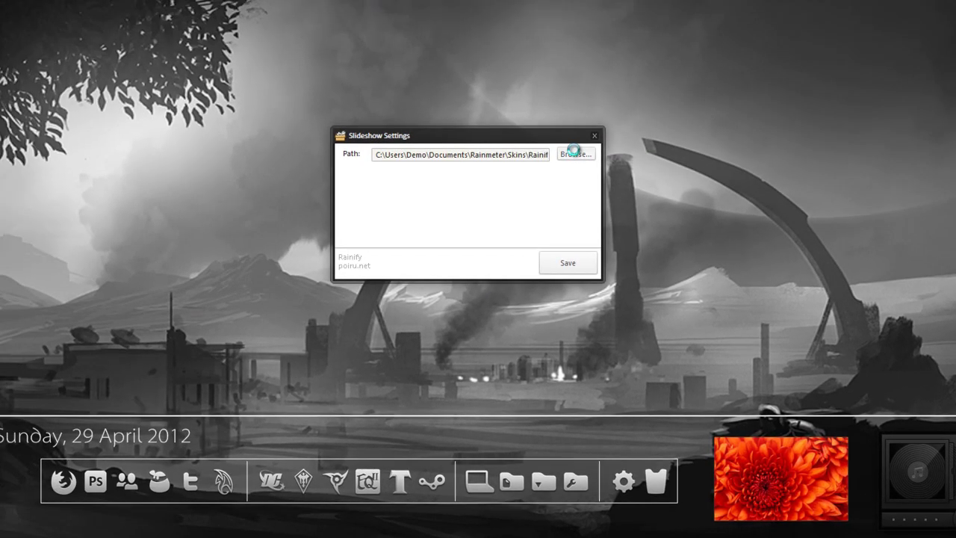
click(573, 152)
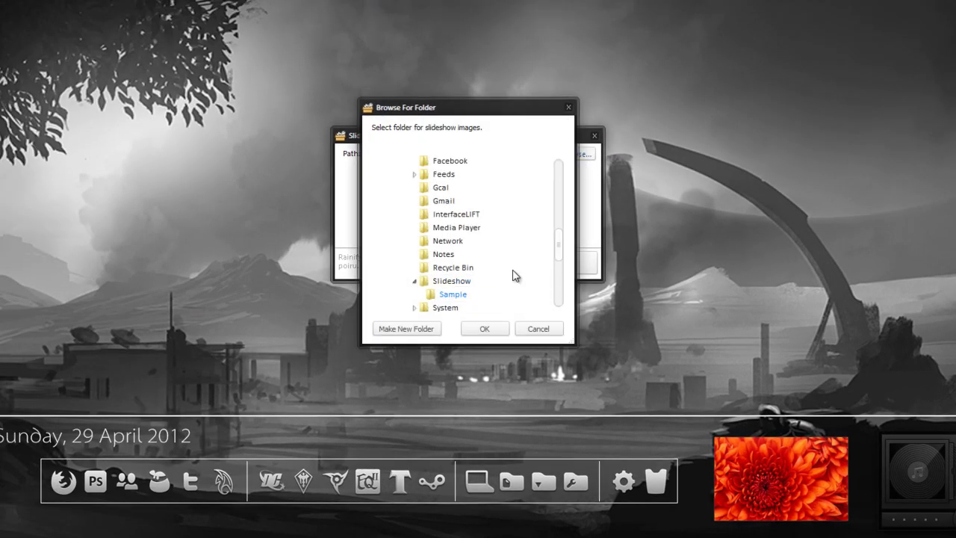
drag(556, 241, 561, 295)
click(381, 281)
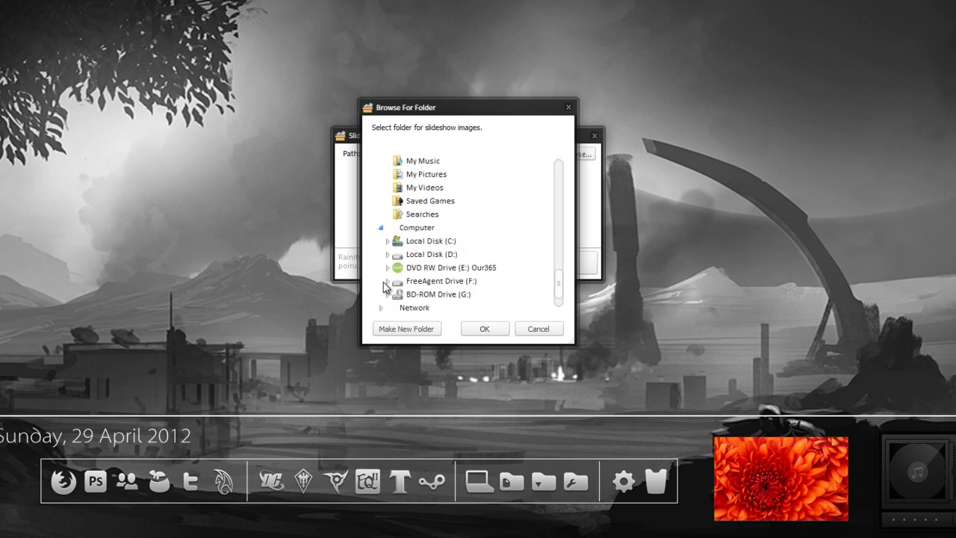
click(387, 282)
- Set the slideshow path to F:\Planetside\Planetside2Wallpaper and save the settings
scroll(560, 277, down, 4)
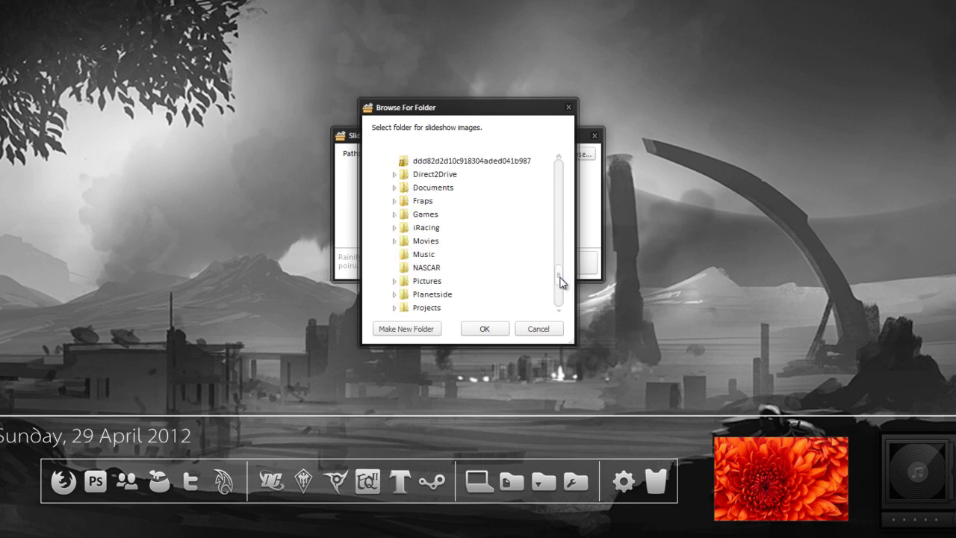
click(395, 201)
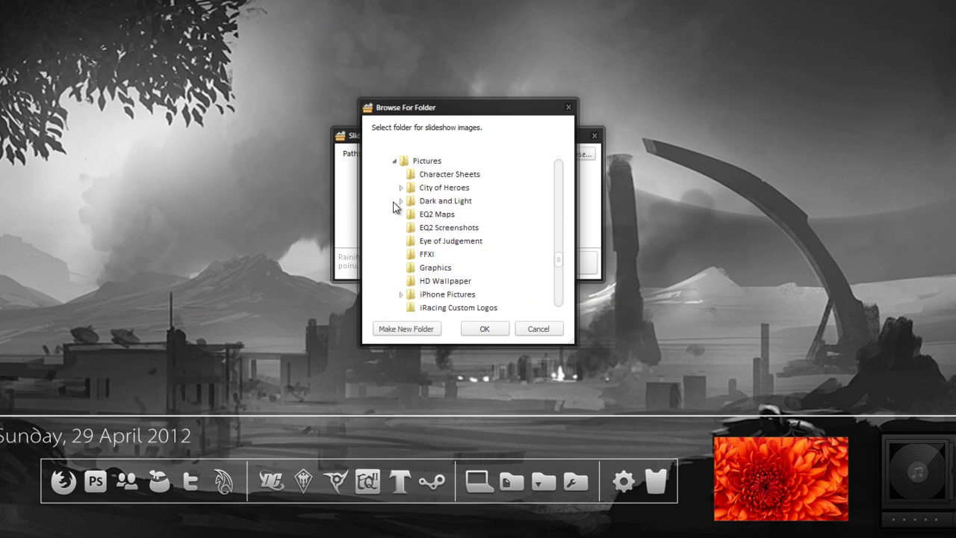
click(395, 161)
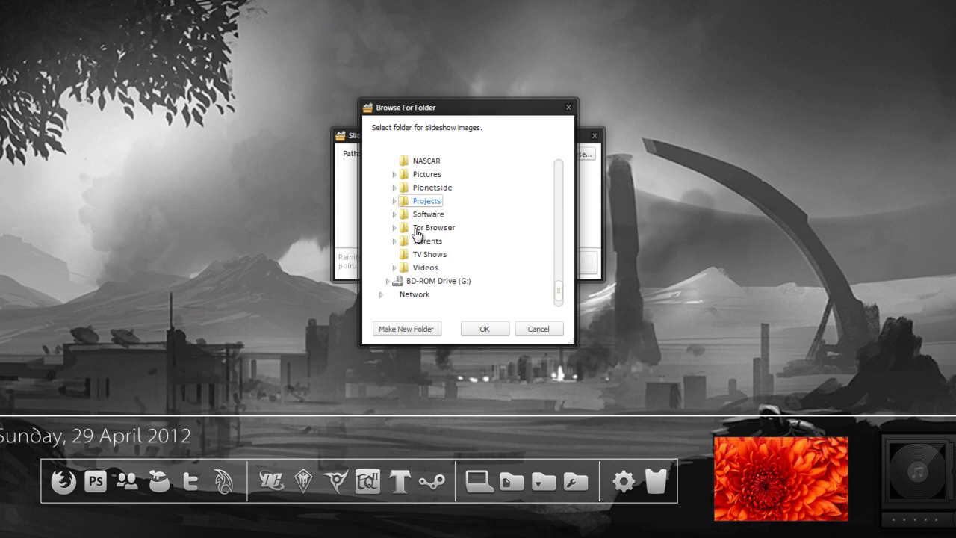
click(395, 188)
scroll(559, 279, down, 3)
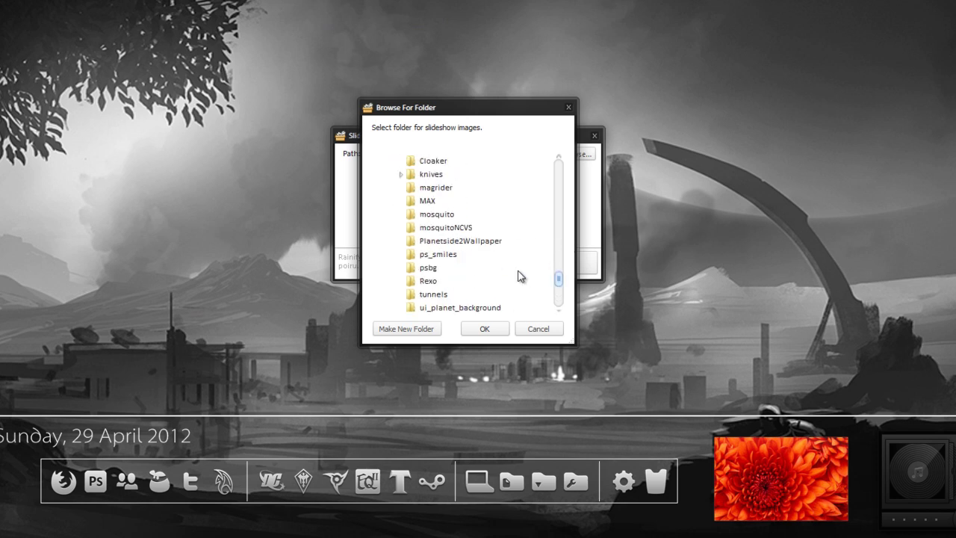
click(485, 329)
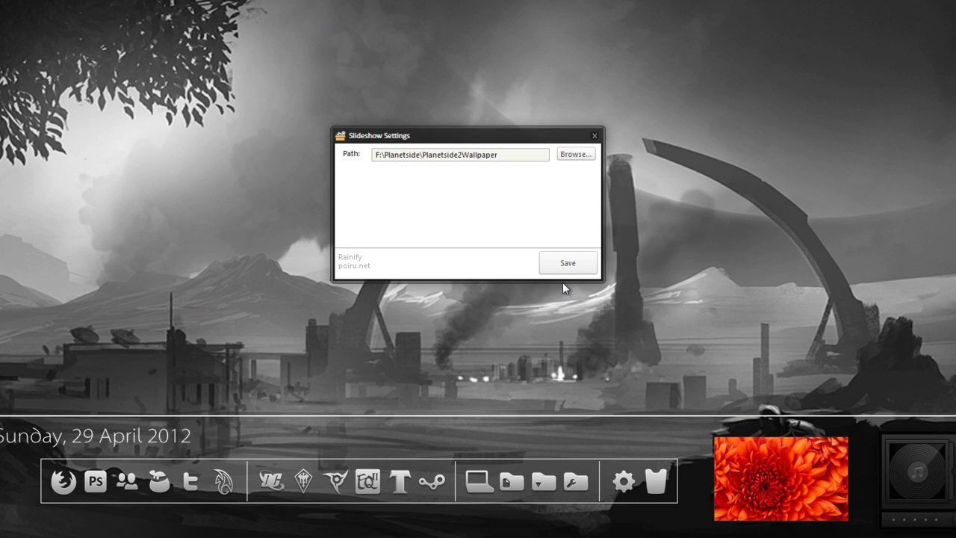
click(592, 261)
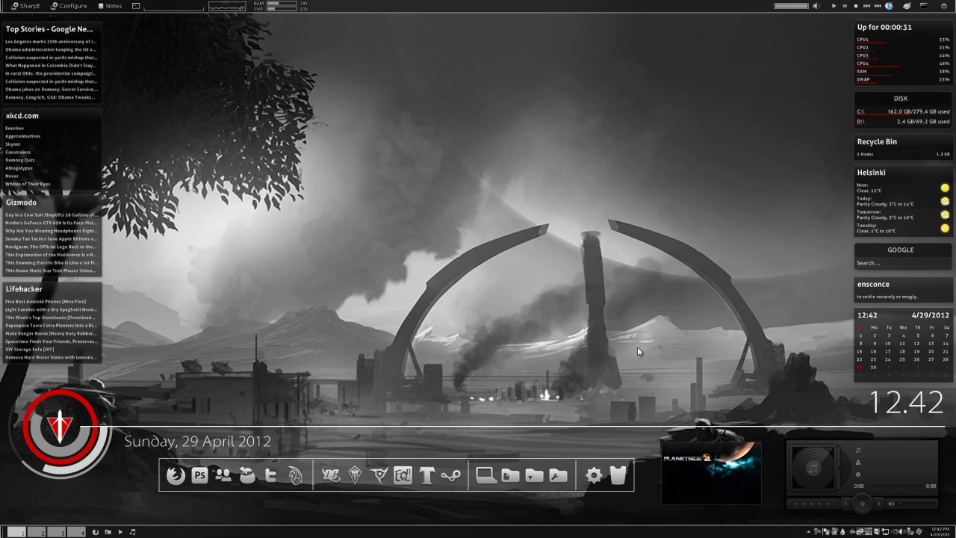
- View the slideshow's current picture at full size, advance to another picture, and close the viewer
click(714, 463)
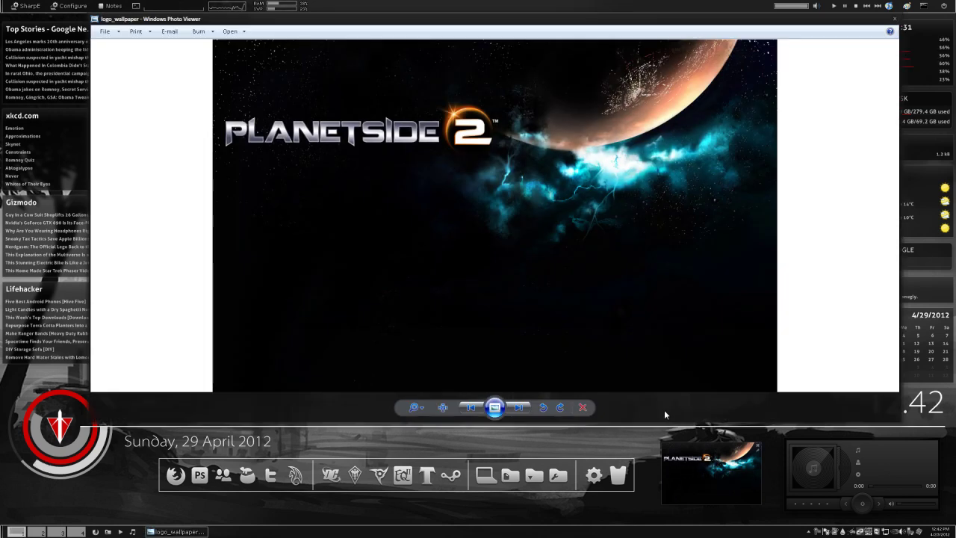
key(Right)
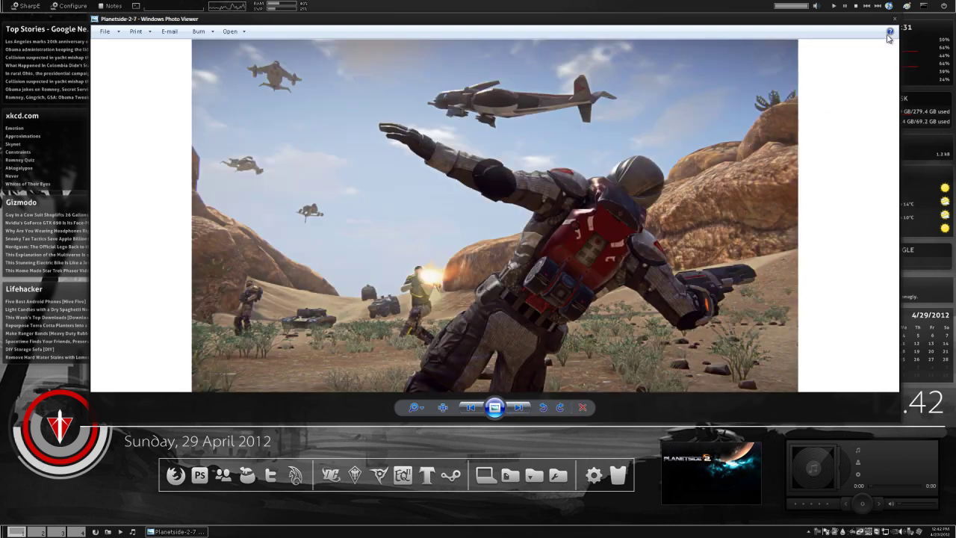
click(894, 19)
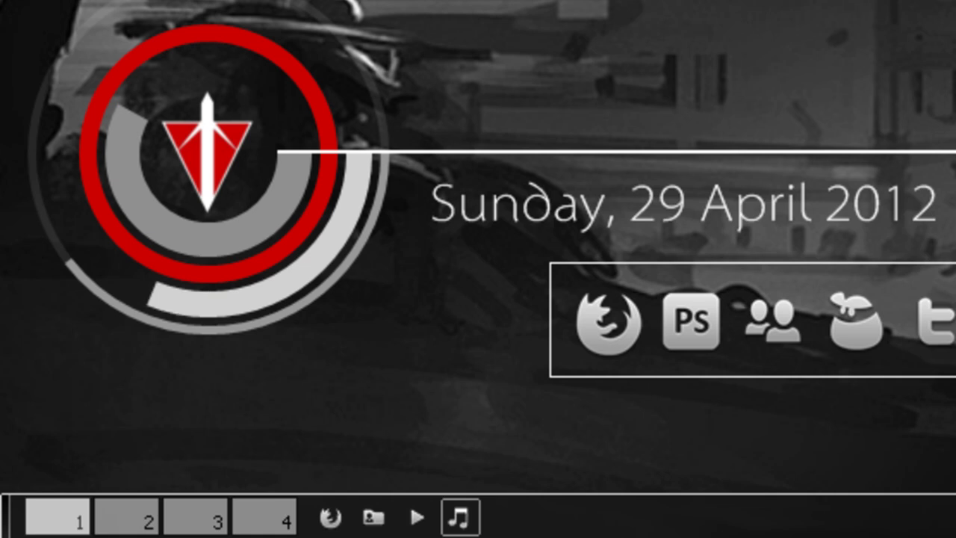
- Launch Firefox from the dock, minimize and restore its window, and minimize it again
click(617, 332)
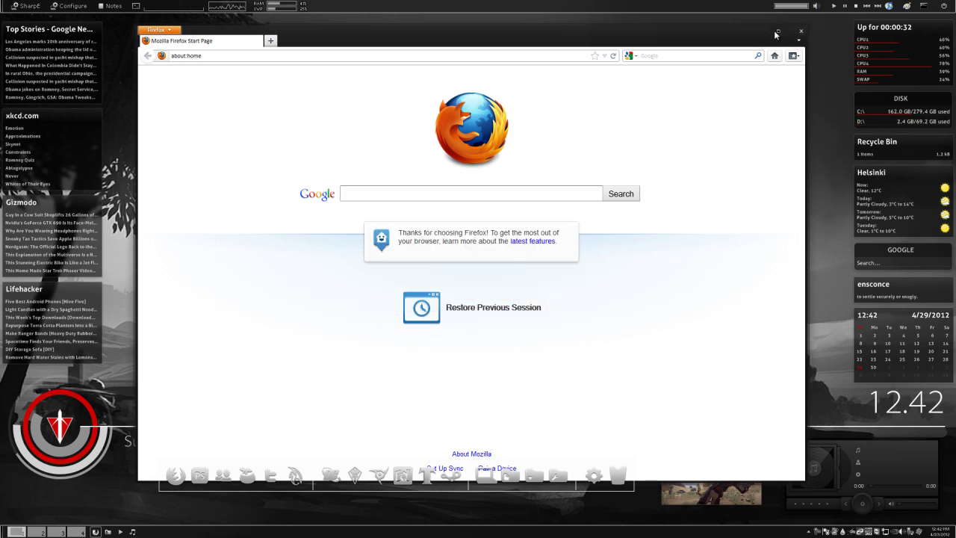
click(777, 33)
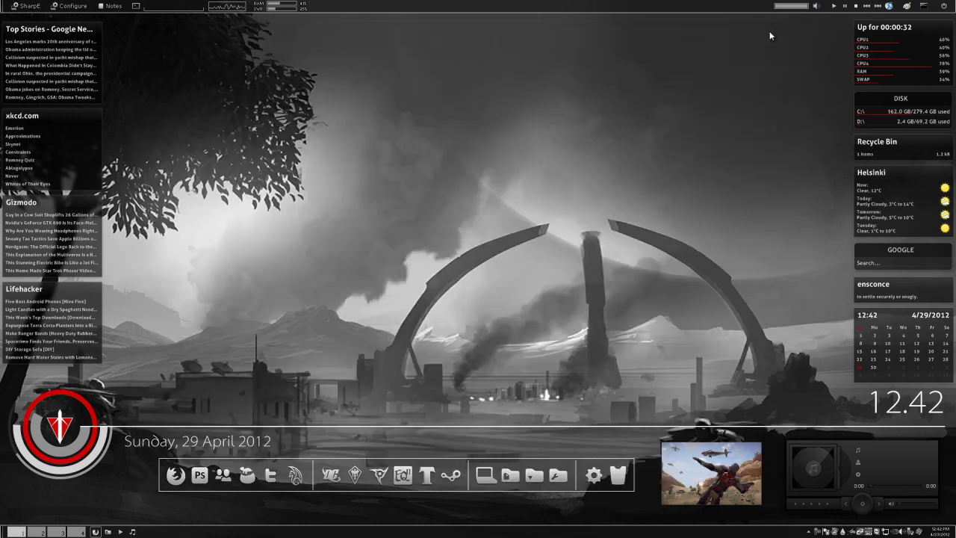
click(95, 531)
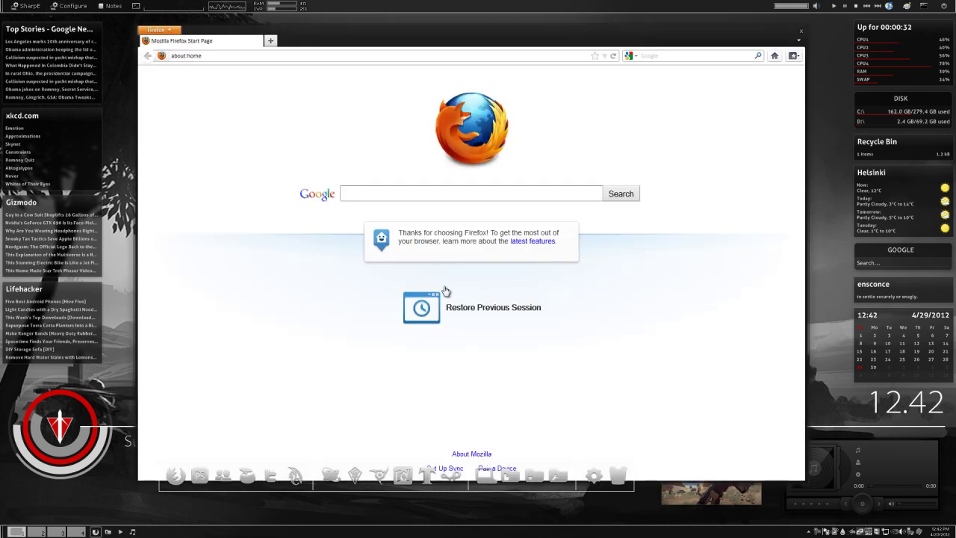
click(761, 33)
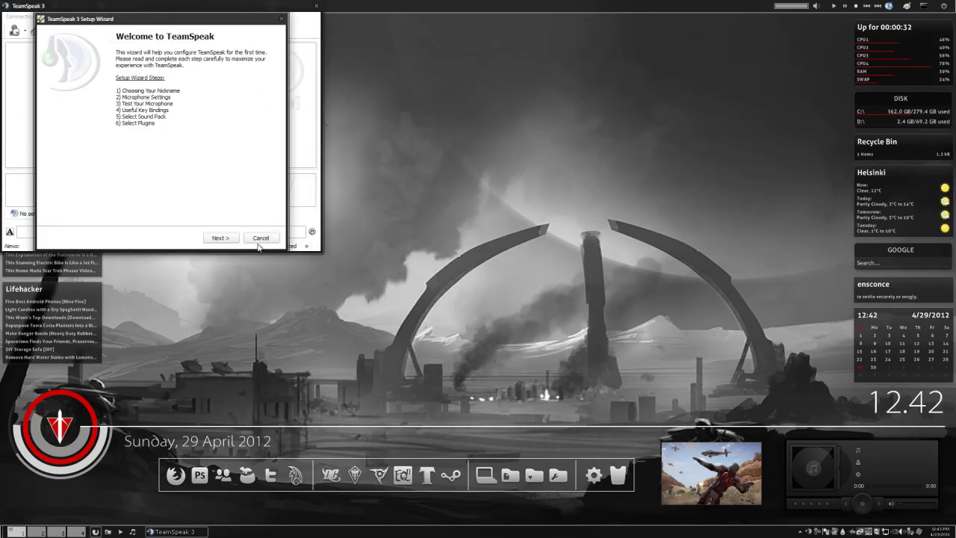
- Cancel the TeamSpeak 3 setup wizard and dismiss its follow-up dialog
click(260, 238)
click(214, 146)
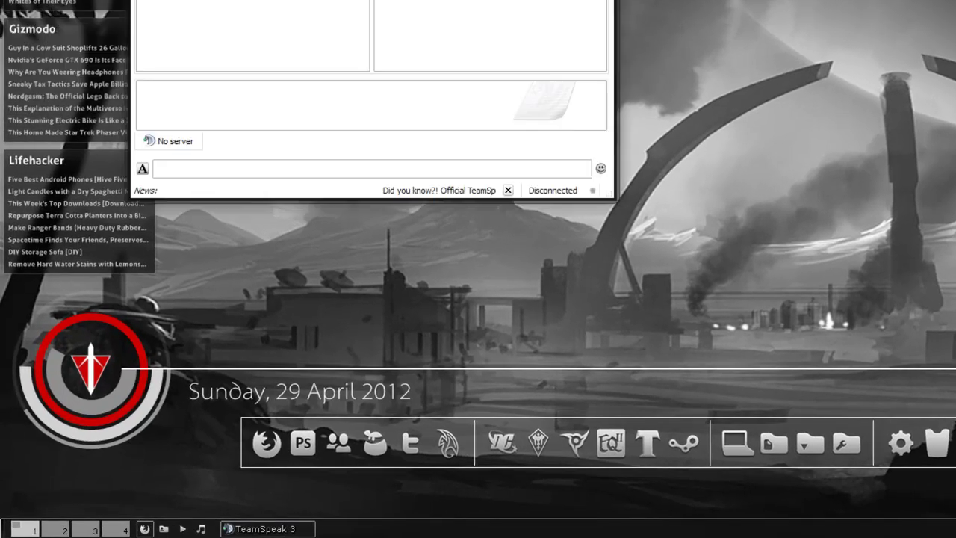
key(alt+F4)
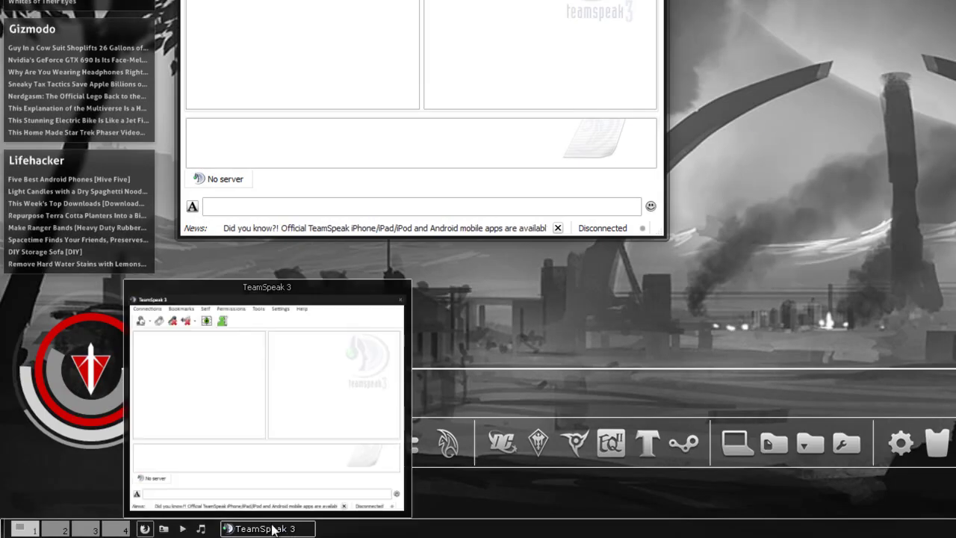
- Toggle the TeamSpeak 3 window between minimized and restored, leaving it minimized
click(273, 528)
click(273, 528)
click(272, 528)
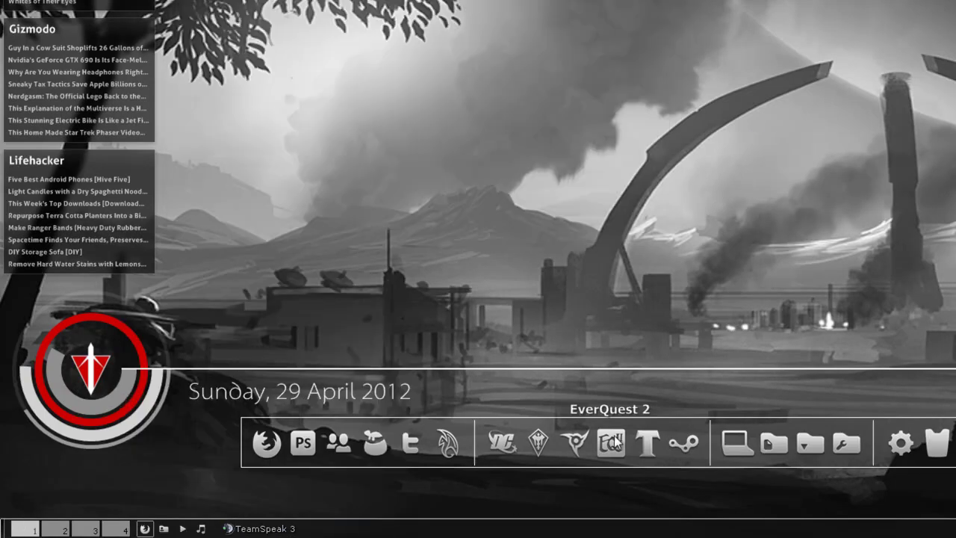
- Restore the TeamSpeak 3 window and launch Firefox from the application bar
click(289, 533)
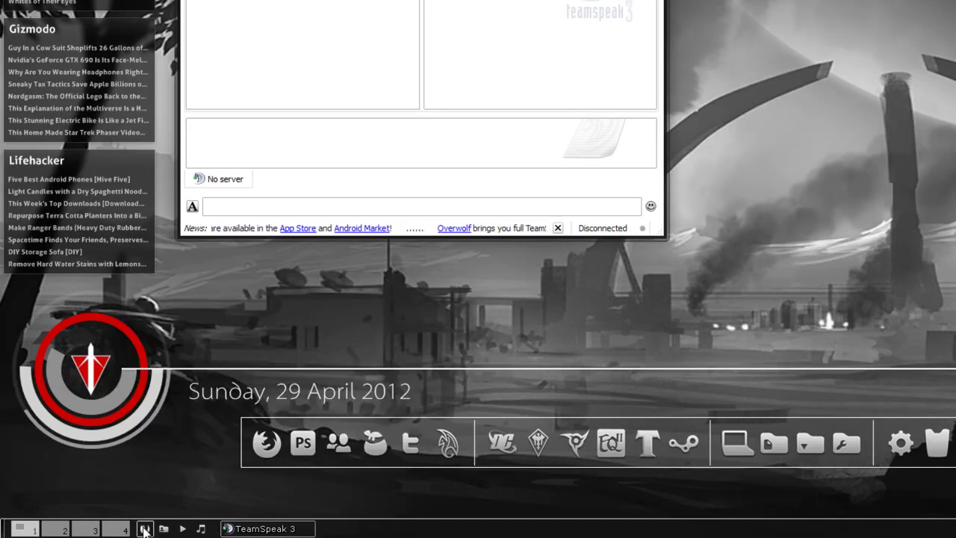
click(144, 528)
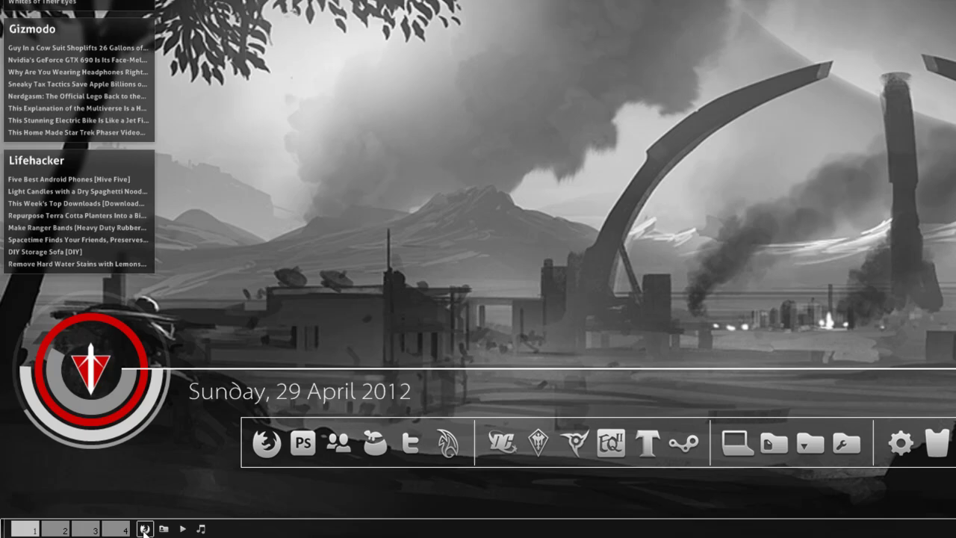
mouse_move(146, 530)
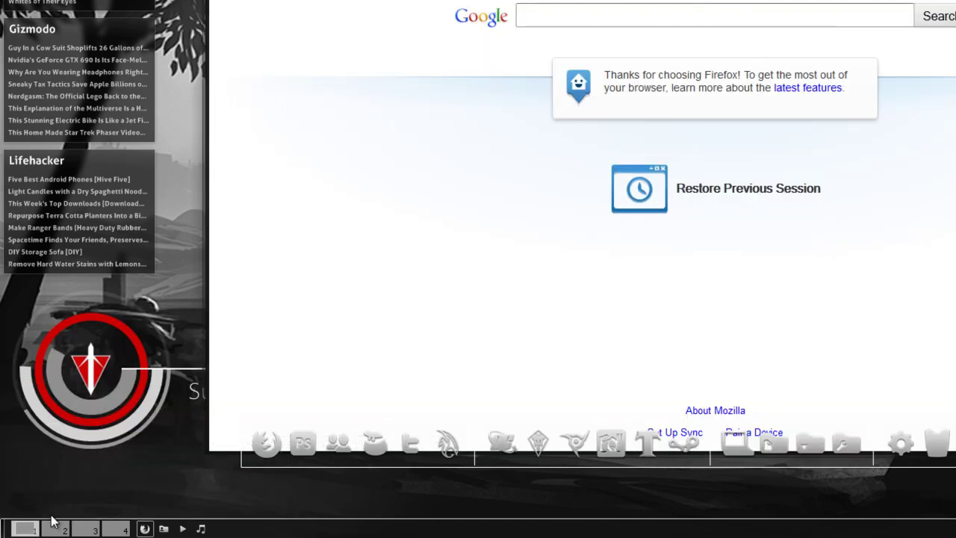
- Switch to virtual desktop 2 and cycle through the desktops back to desktop 1
click(56, 531)
scroll(86, 530, down, 3)
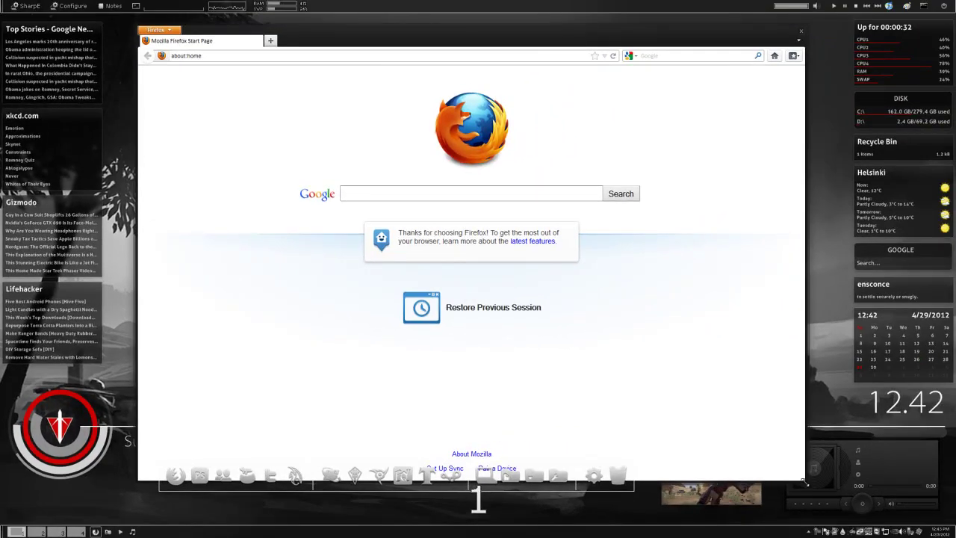
- Resize and reposition the Firefox window so it fits between the side widgets and above the dock
drag(805, 483, 841, 418)
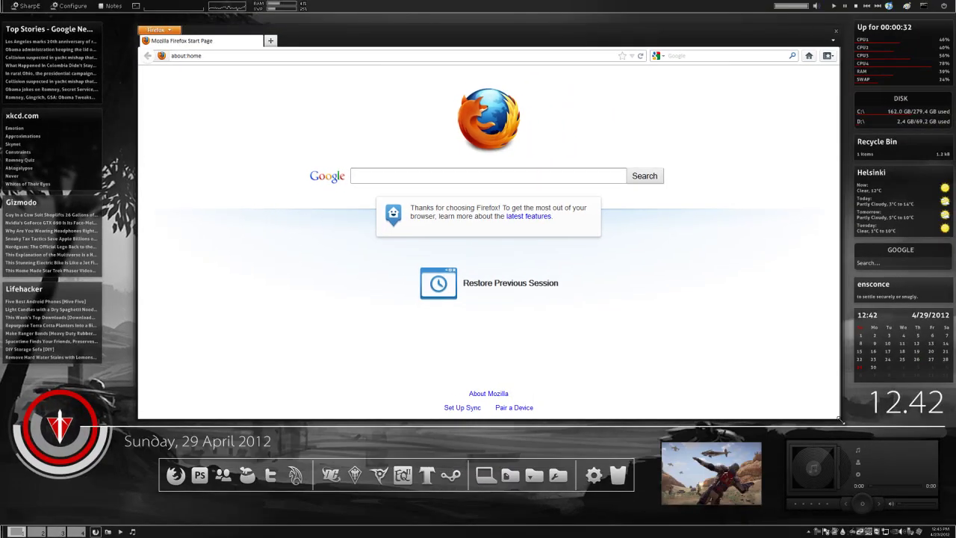
drag(712, 34, 684, 28)
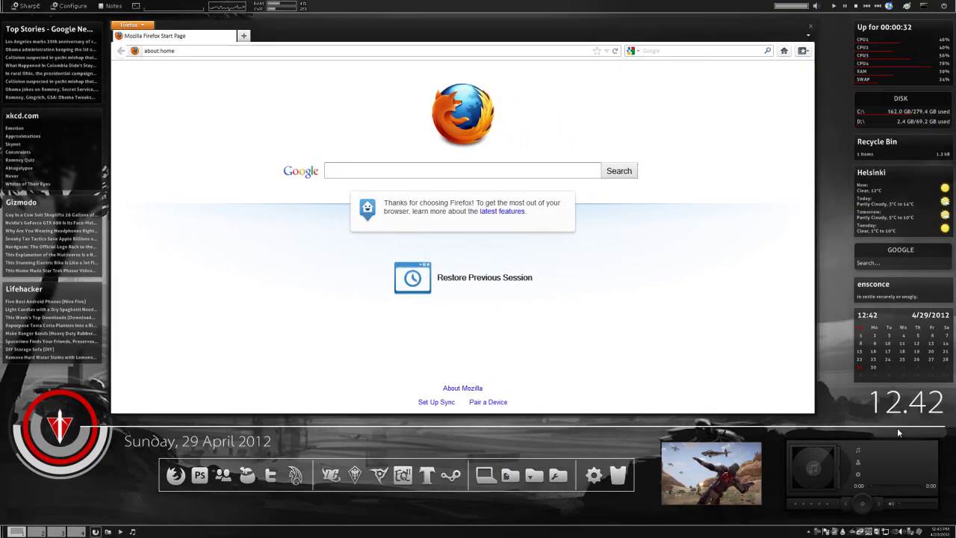
drag(816, 417, 846, 423)
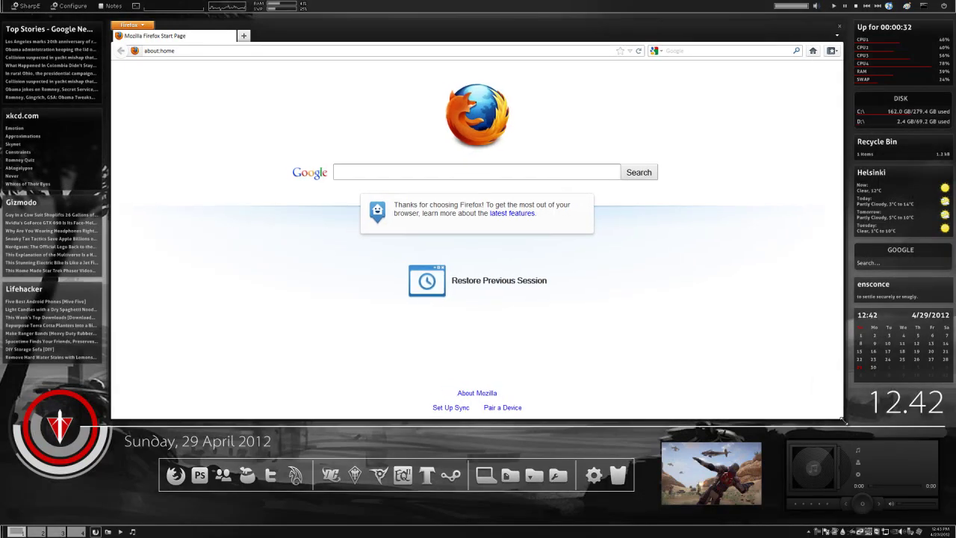
- Launch TeamSpeak from the dock and rename its dock icon to TeamSpeak 3
click(223, 475)
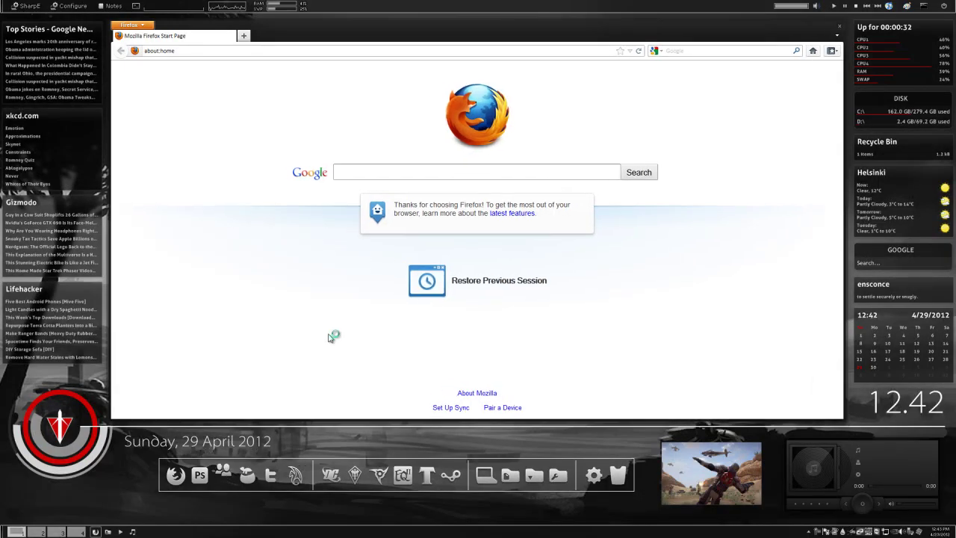
right_click(223, 479)
click(273, 389)
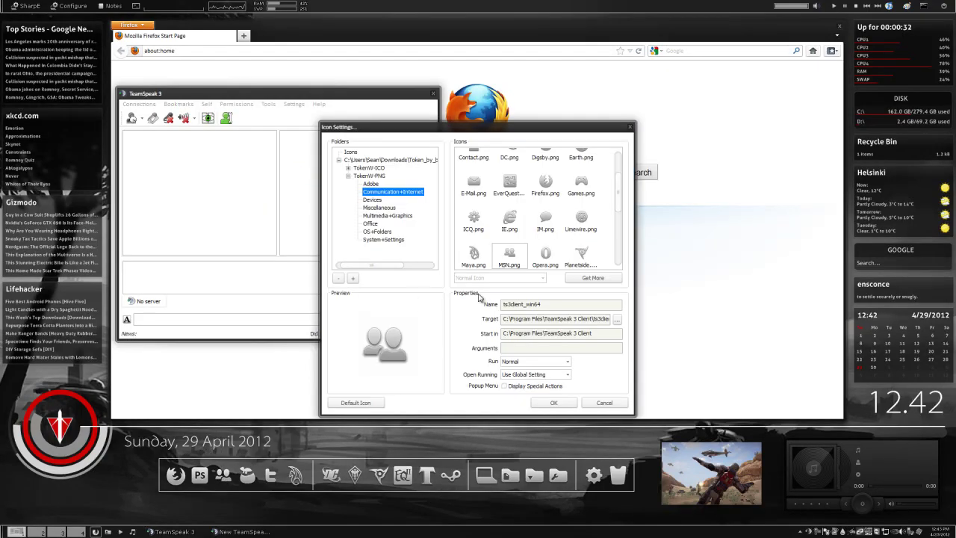
double_click(560, 302)
text(TeamS)
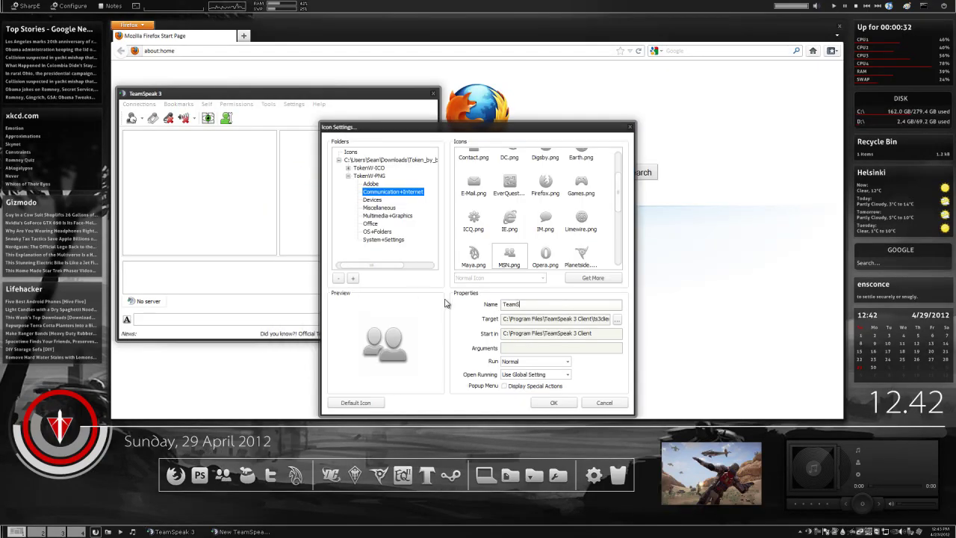
text(peak 3)
click(553, 402)
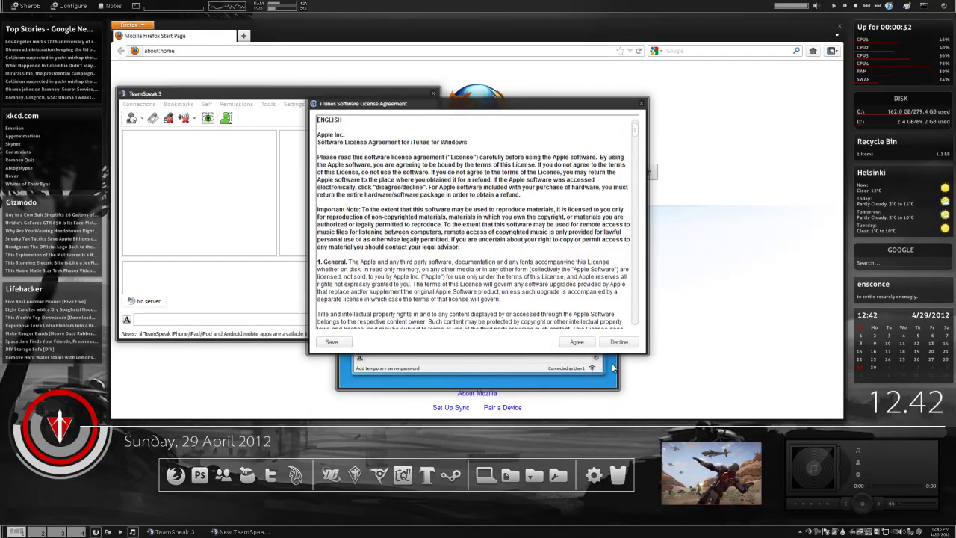
- Decline the iTunes license agreement and close the New TeamSpeak Features window
click(616, 343)
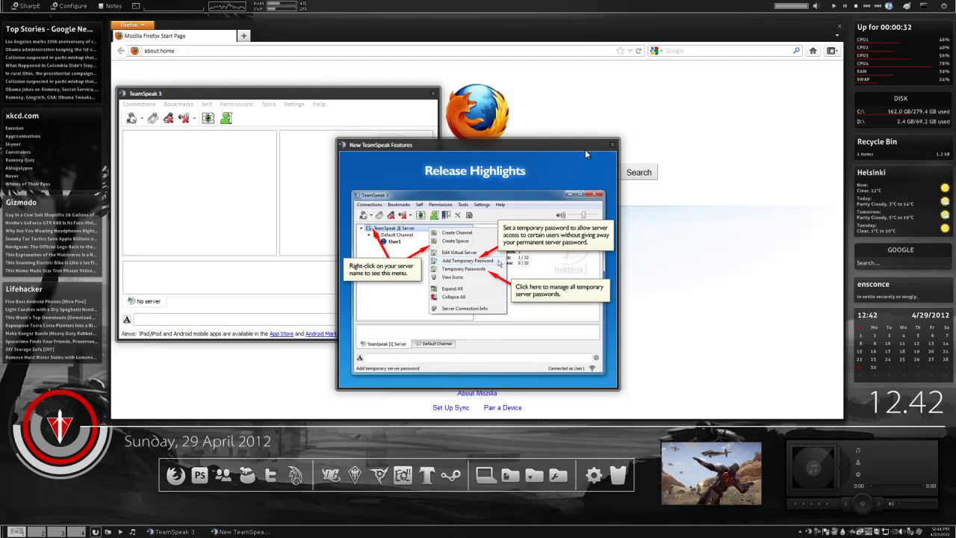
click(615, 146)
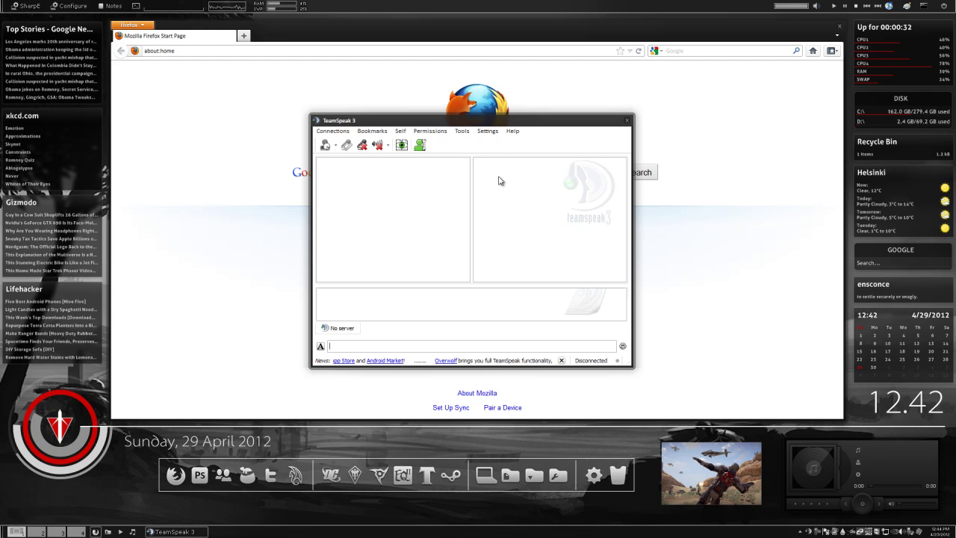
- Move the TeamSpeak 3 window slightly upward and send it to virtual desktop 2
drag(549, 122, 544, 100)
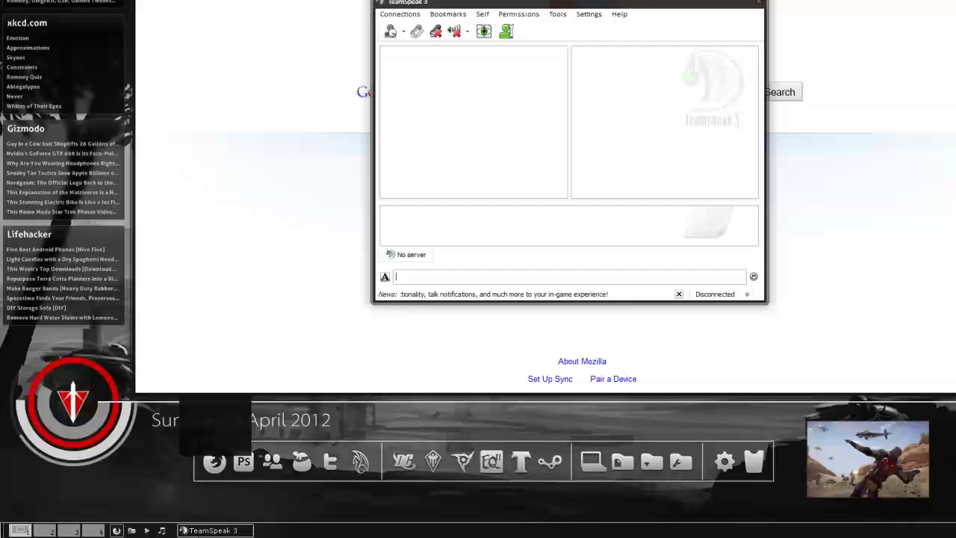
mouse_move(164, 531)
right_click(165, 443)
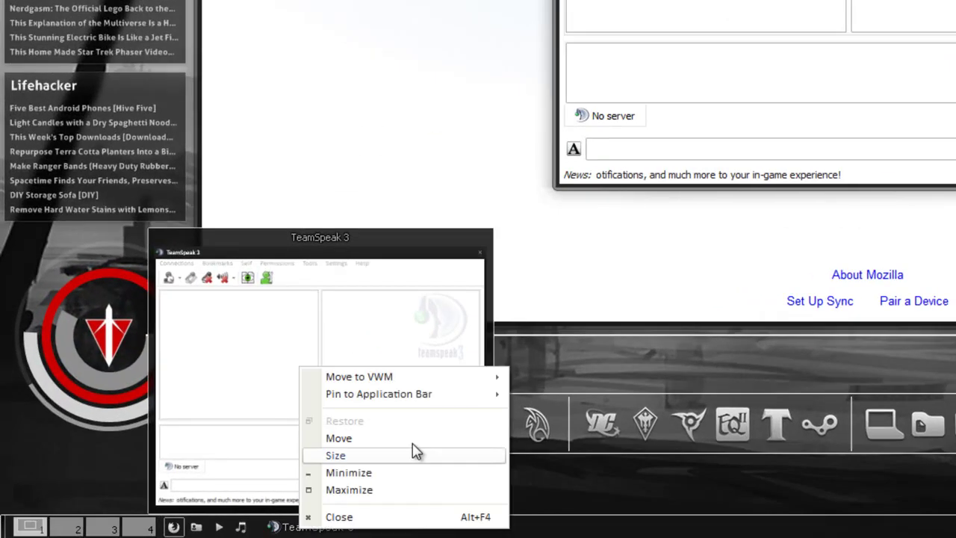
mouse_move(415, 381)
click(254, 396)
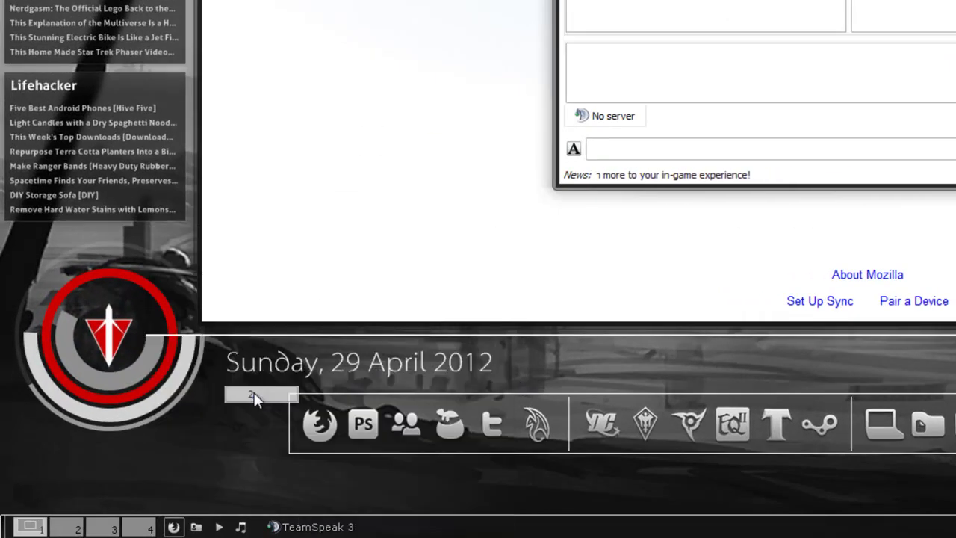
- Switch between virtual desktops 1 and 2 to view their separate windows, ending on desktop 1
click(64, 528)
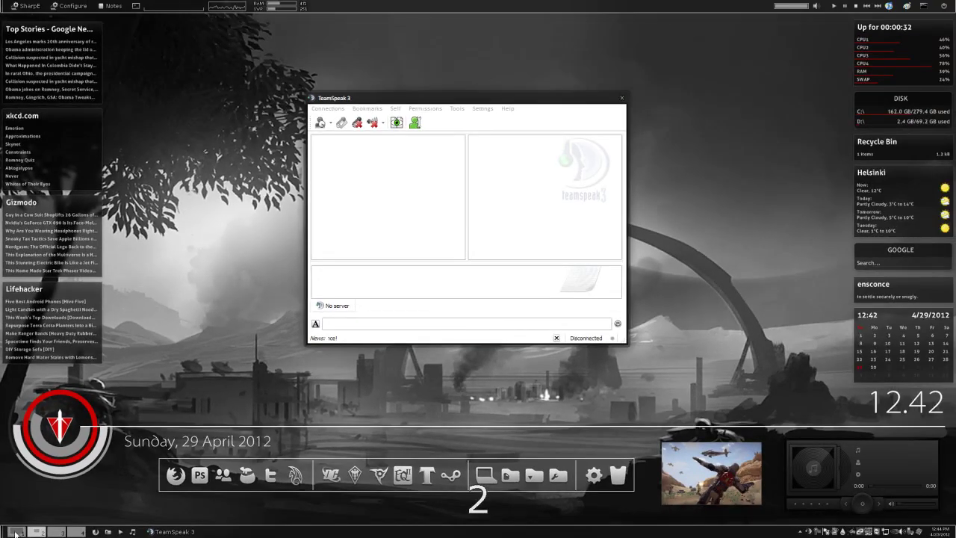
click(15, 532)
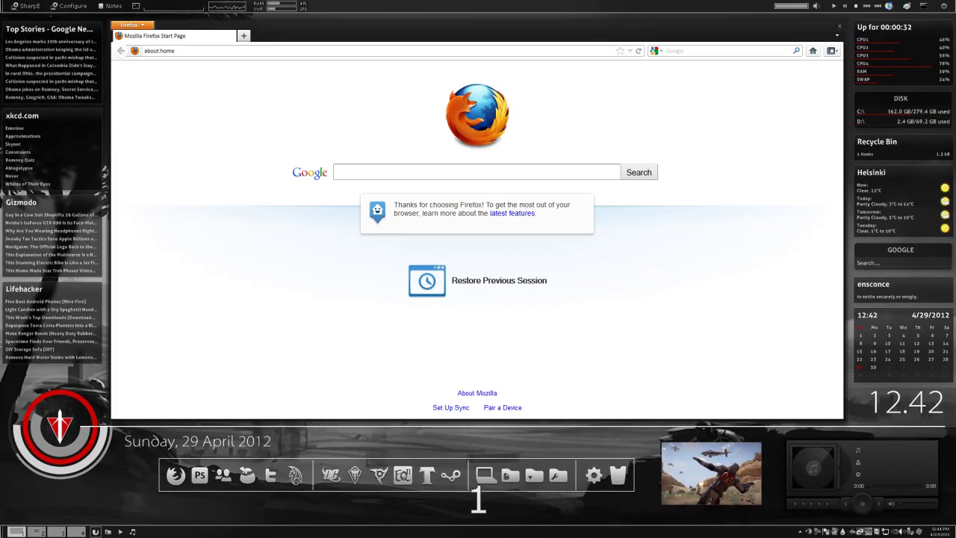
click(41, 532)
scroll(36, 533, up, 1)
scroll(41, 534, down, 3)
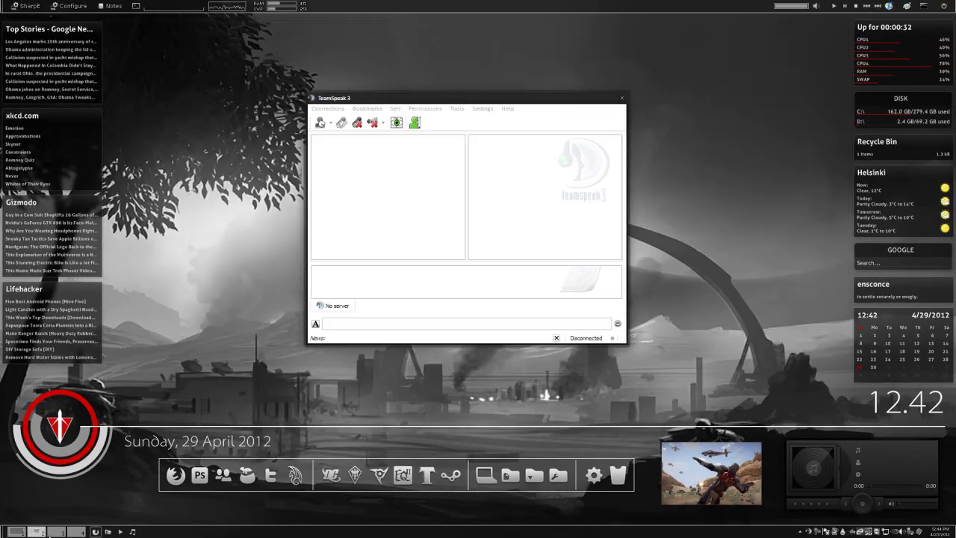
scroll(42, 533, down, 1)
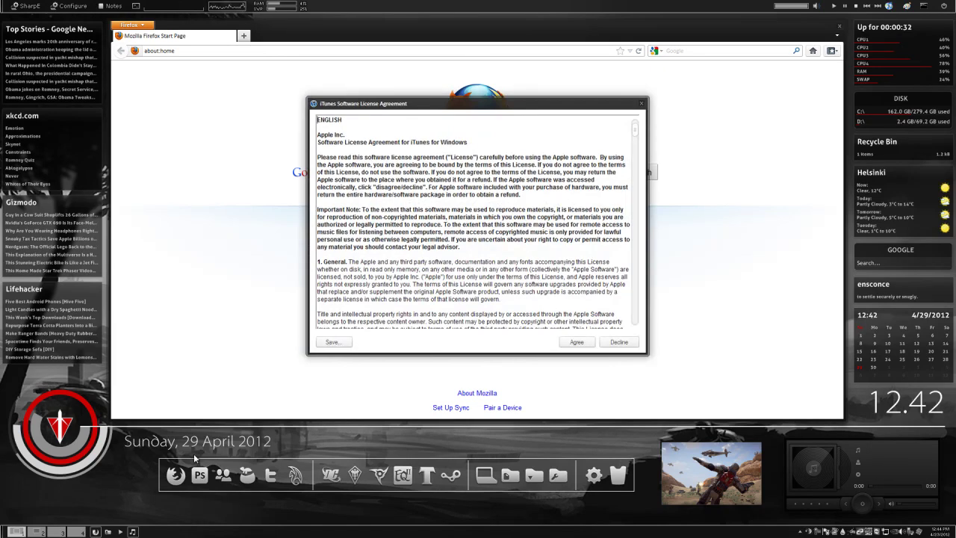
- Decline the reopened iTunes license agreement and switch through virtual desktops 4, 3, 1 and 2 back to desktop 1
click(619, 342)
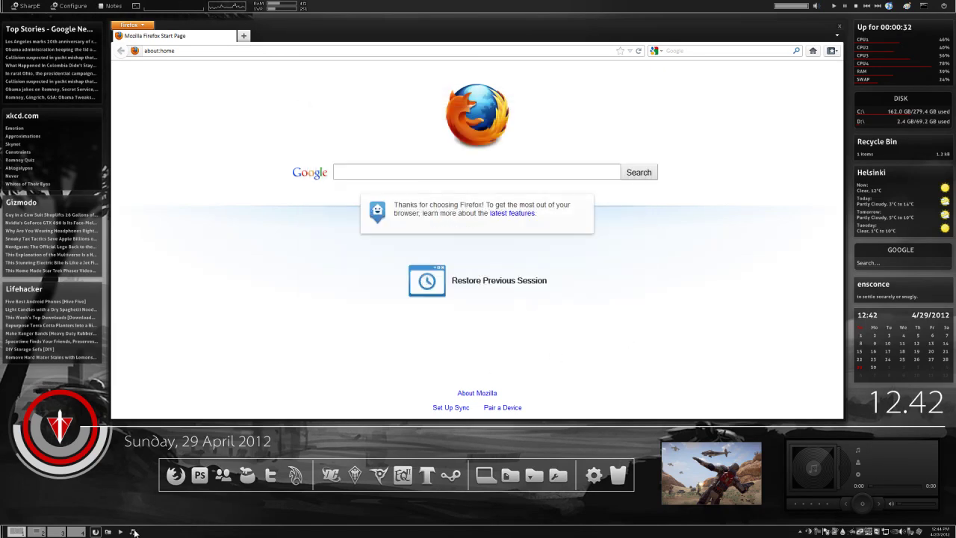
click(77, 532)
click(58, 532)
click(22, 533)
click(37, 531)
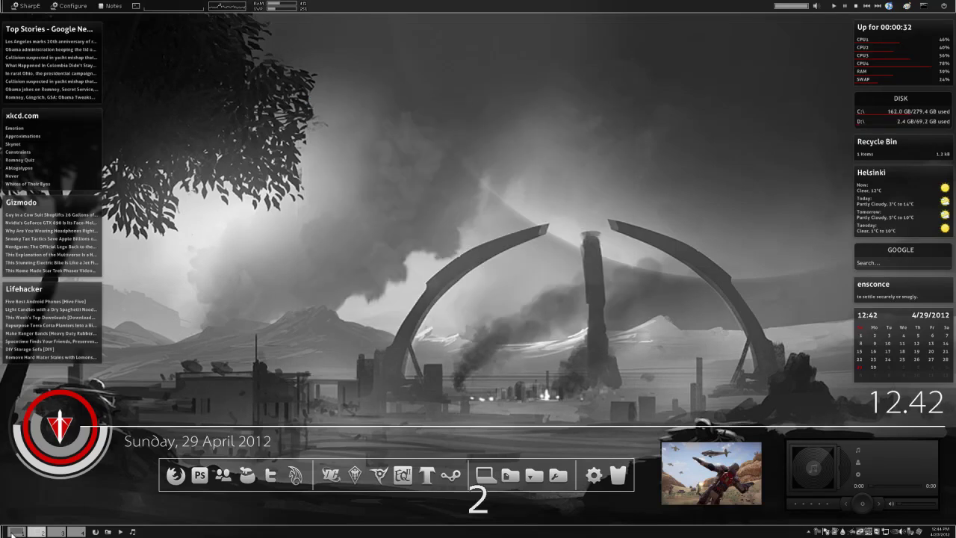
click(15, 532)
- Close Firefox and open the Feeds Settings of the news feed widgets
click(839, 28)
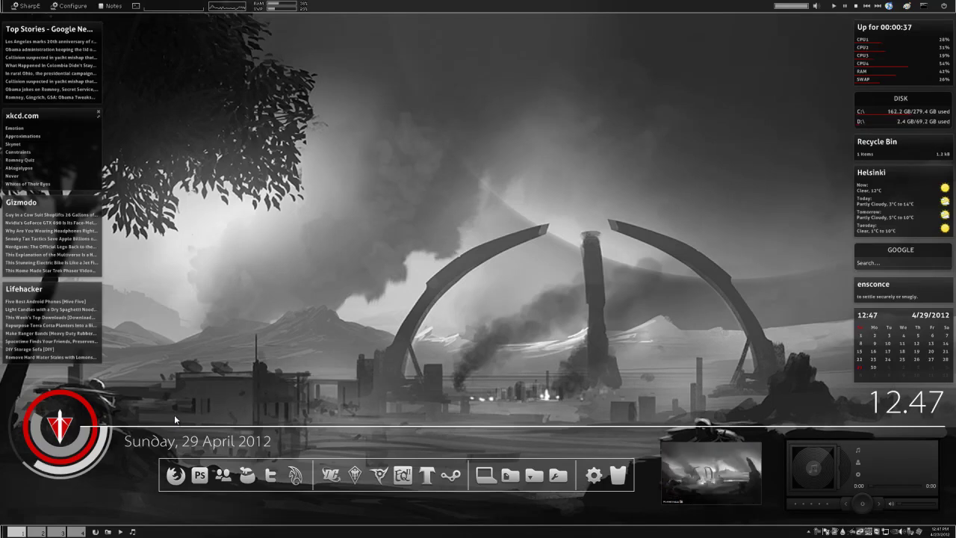
click(175, 420)
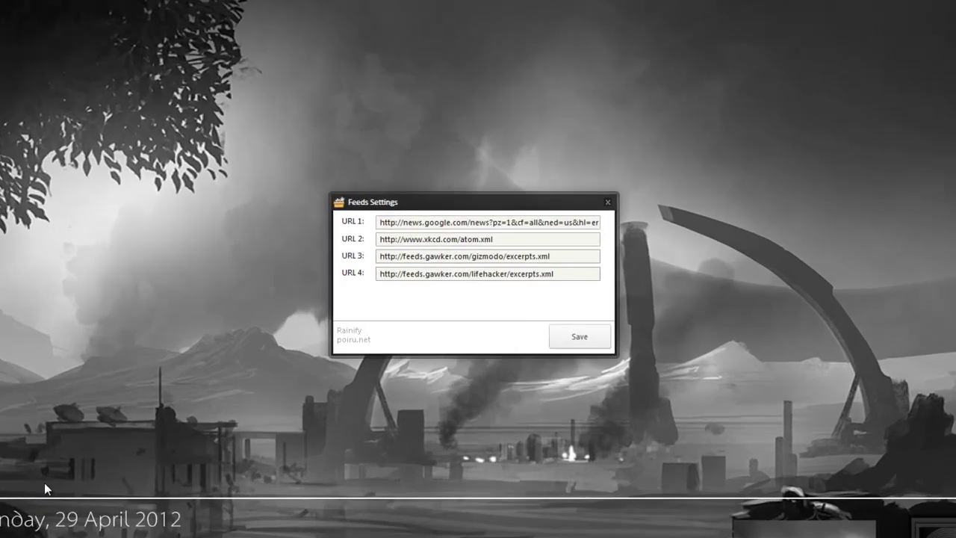